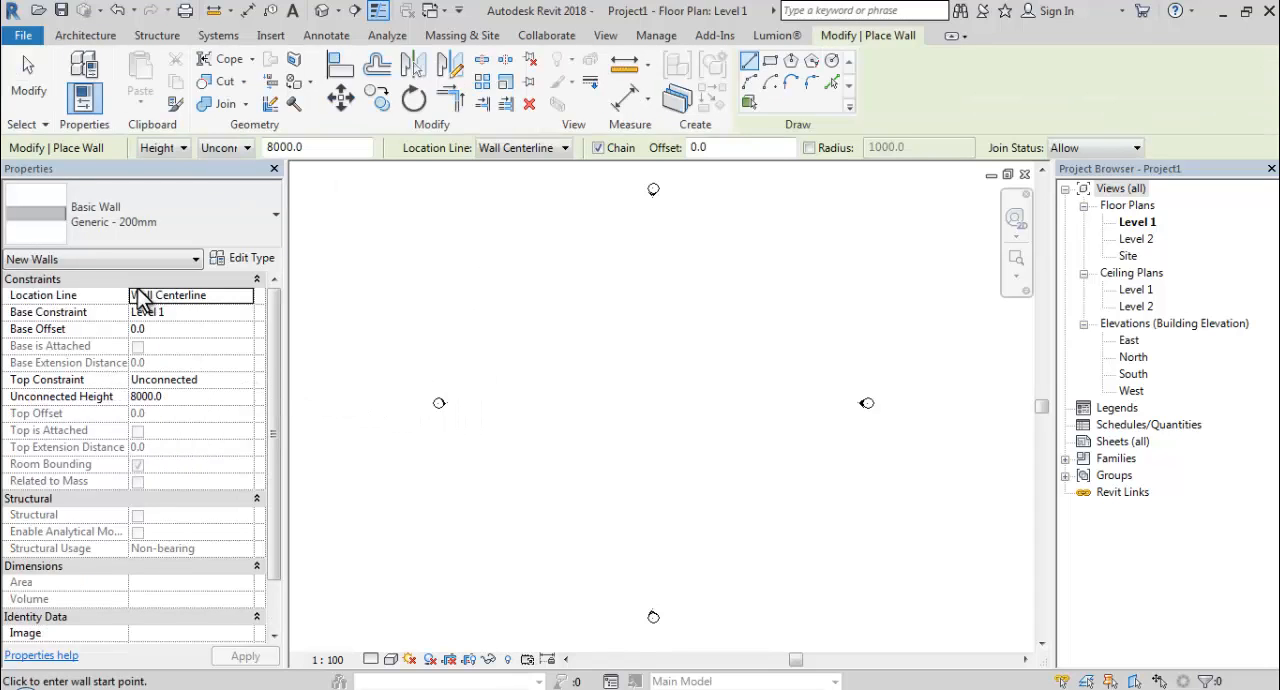
Set the top constraint of the new Generic - 200mm walls to Up to level: Level 2.
left_click(186, 379)
left_click(246, 381)
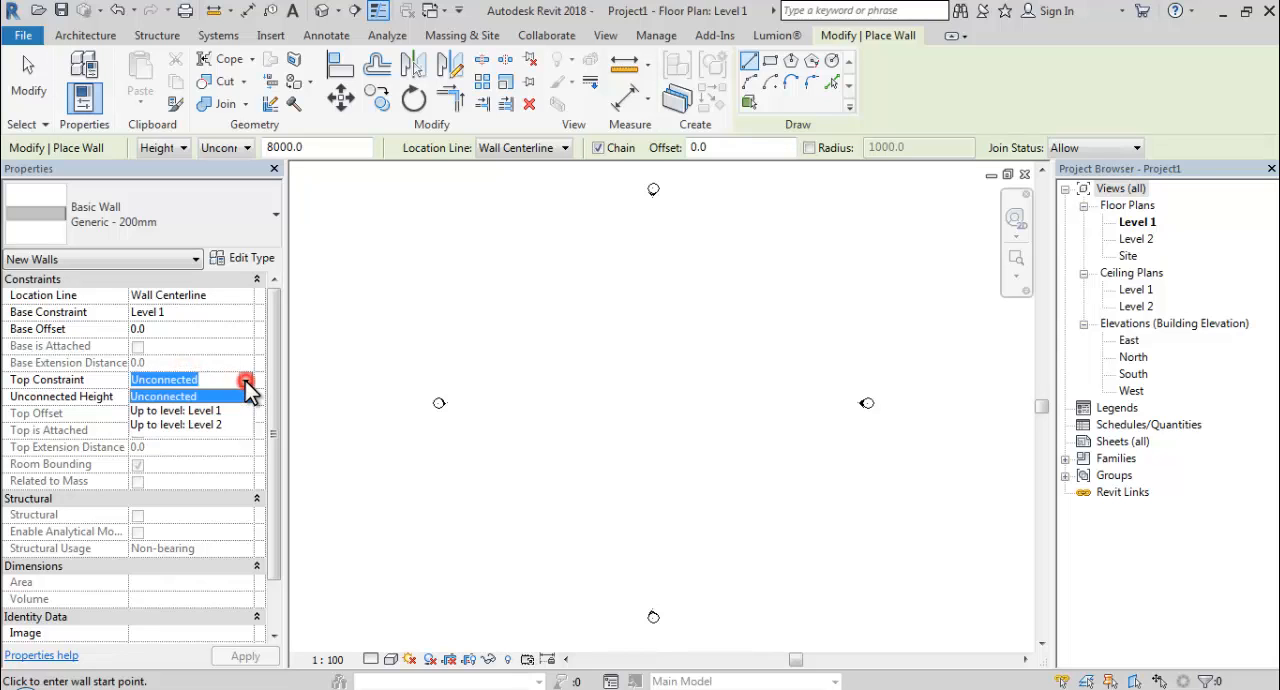
left_click(199, 428)
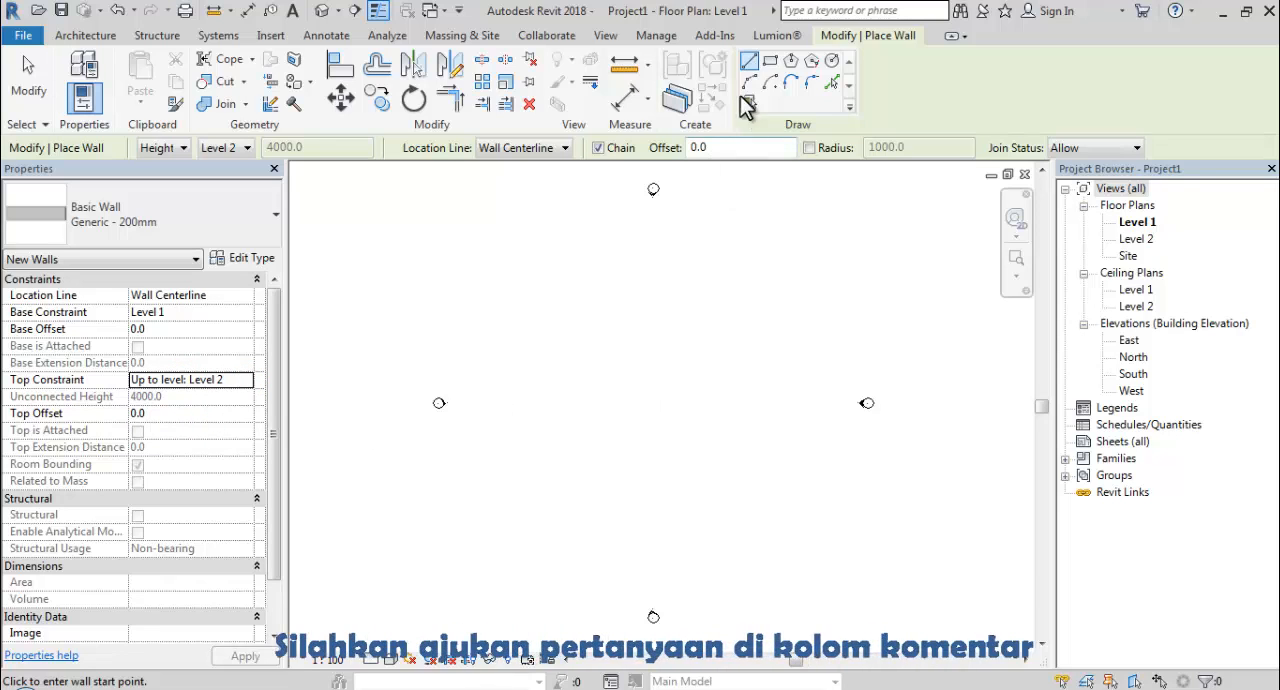
Draw a closed rectangle of walls, 6000 mm wide by 14000 mm long, between the elevation markers on Level 1.
left_click(772, 62)
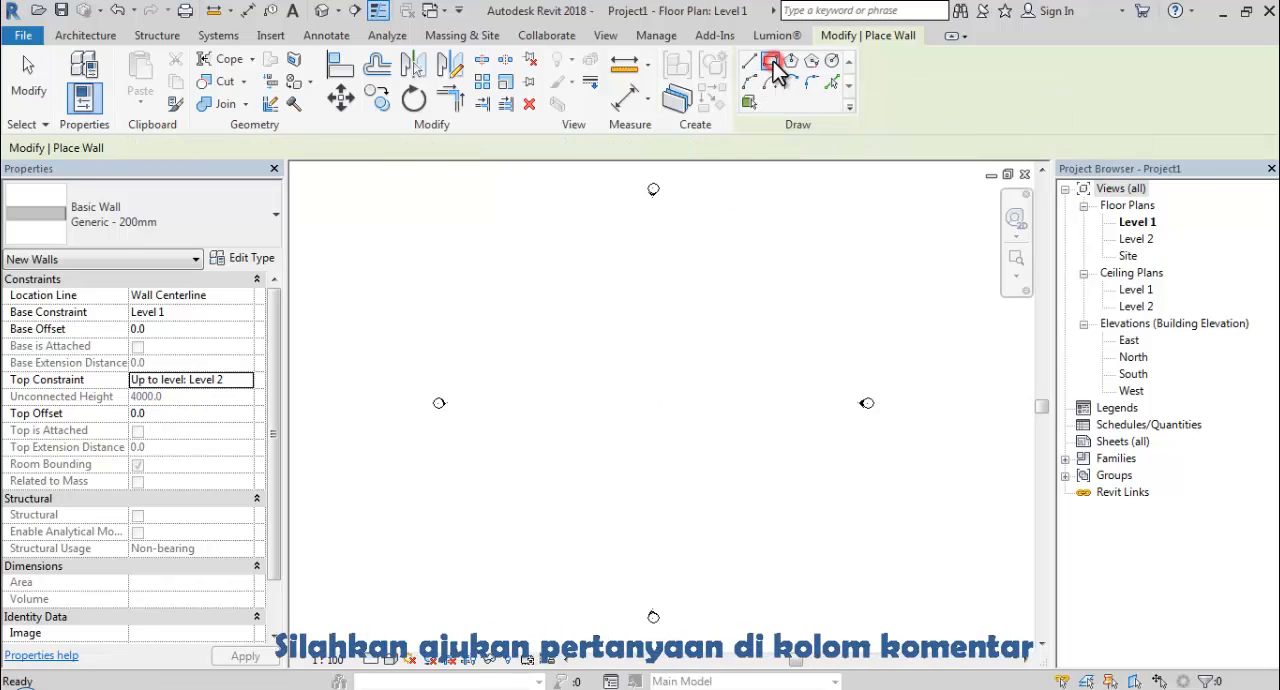
left_click(627, 328)
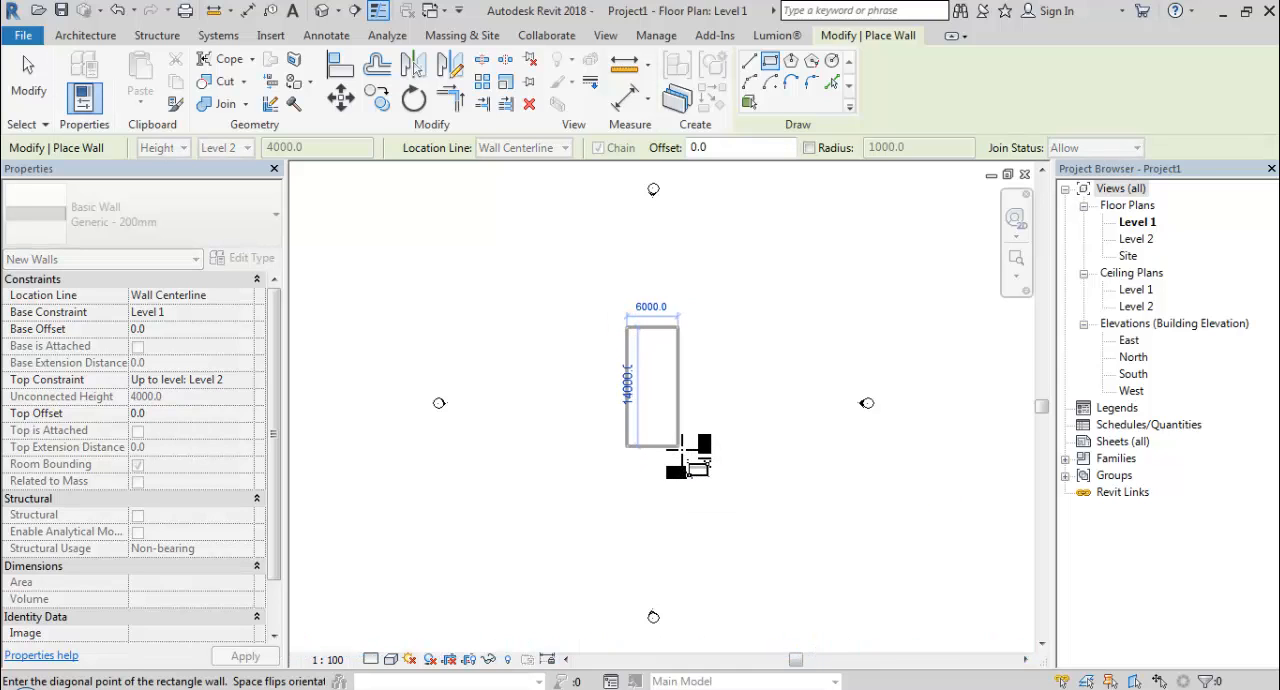
left_click(681, 446)
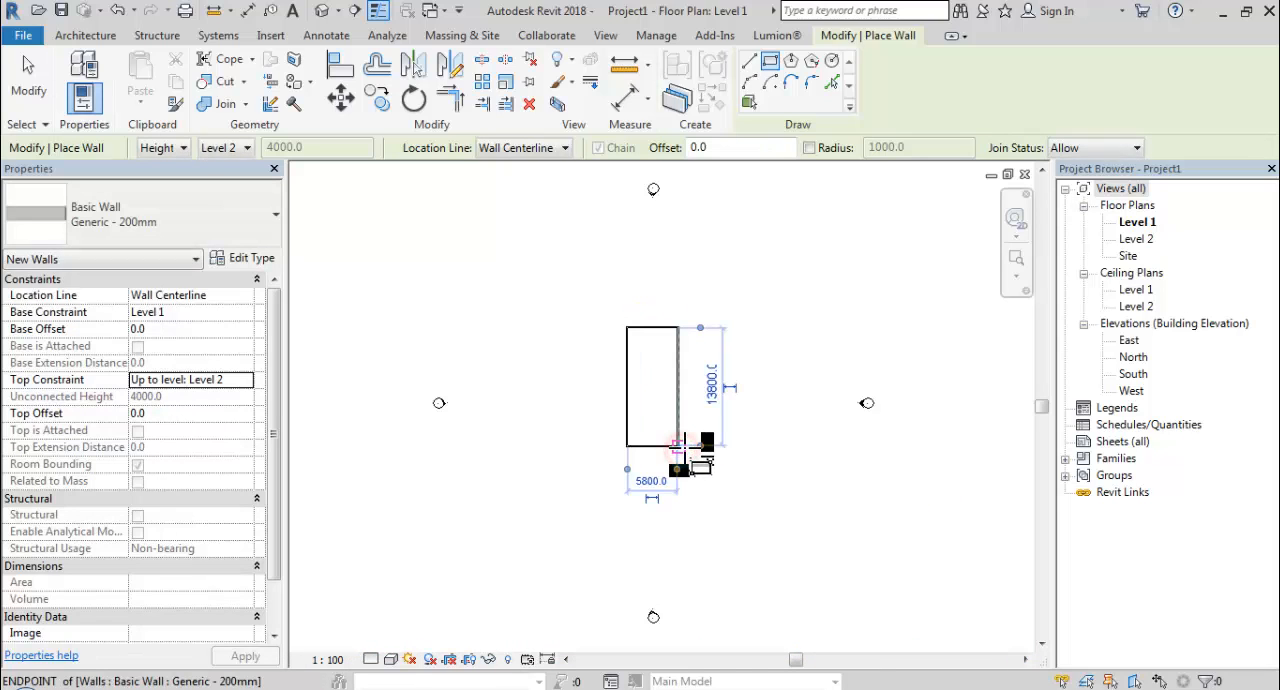
scroll(712, 435, "up", 3)
scroll(708, 443, "up", 1)
mouse_move(723, 455)
middle_mouse_down()
mouse_move(729, 503)
mouse_move(708, 446)
middle_mouse_up()
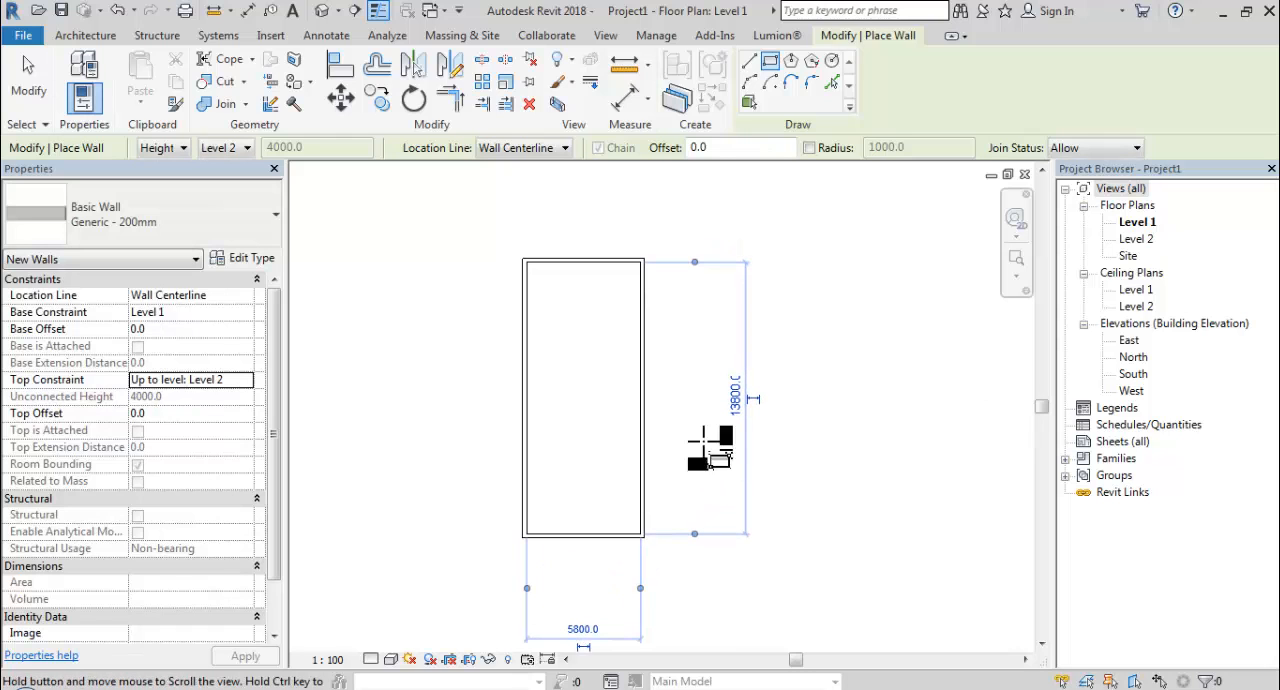
Create a Generic 150mm floor on Level 1 with a rectangular boundary between opposite corners of the wall rectangle.
left_click(103, 42)
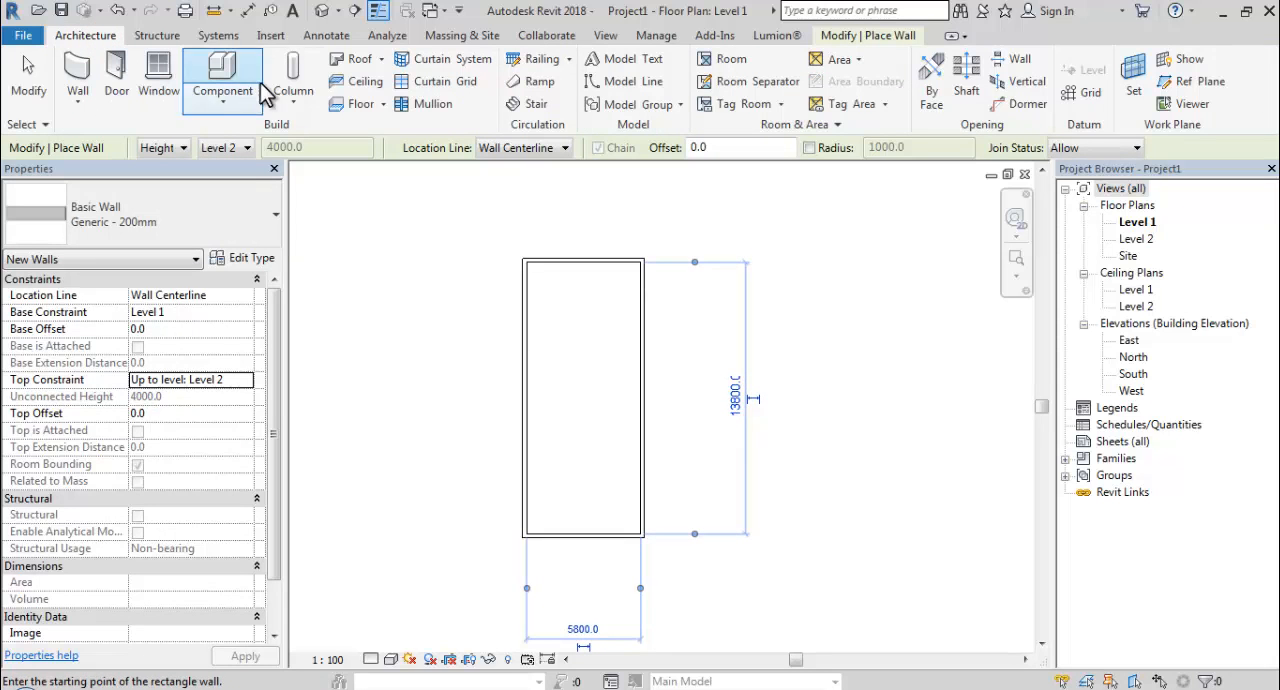
left_click(350, 105)
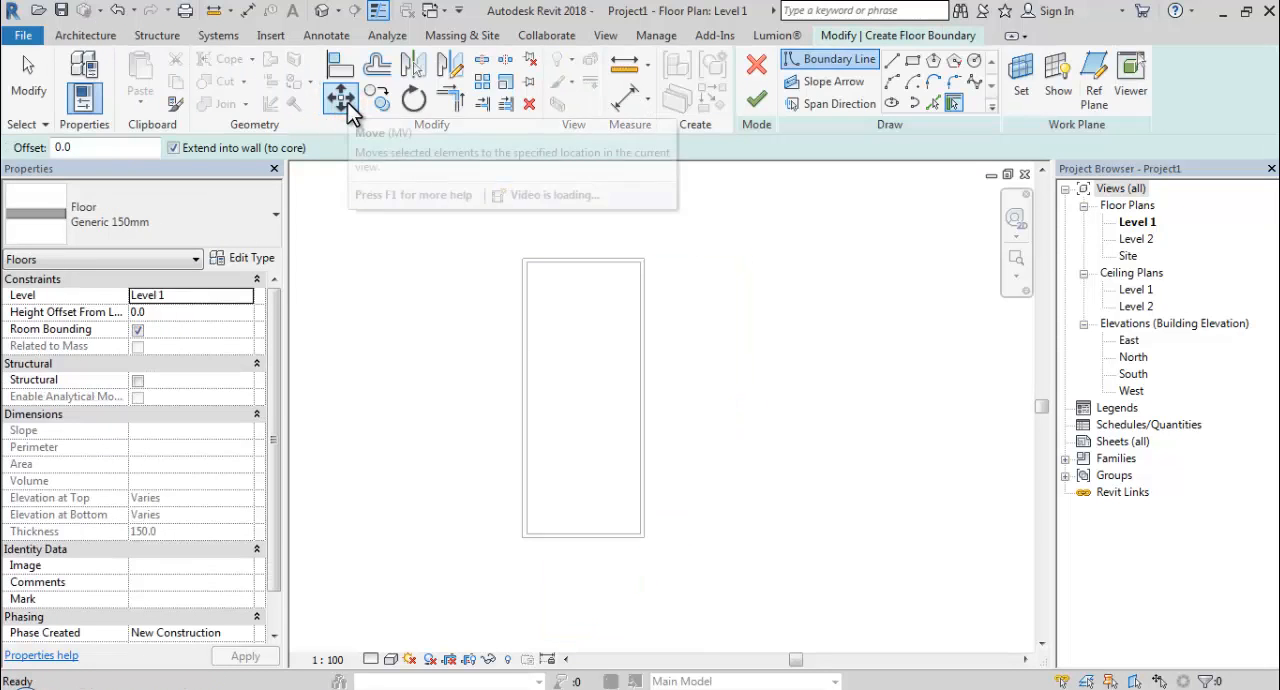
left_click(911, 61)
scroll(540, 274, "up", 2)
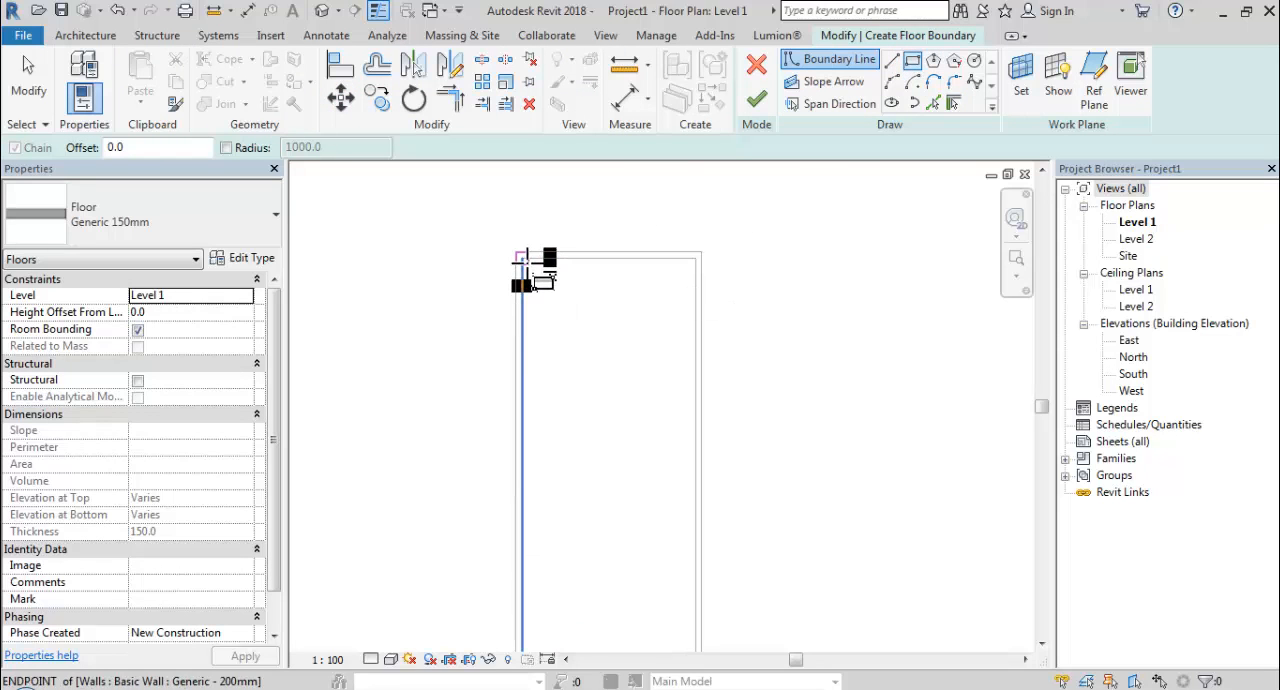
left_click(527, 263)
scroll(588, 325, "down", 2)
middle_click_drag(606, 354, 617, 304)
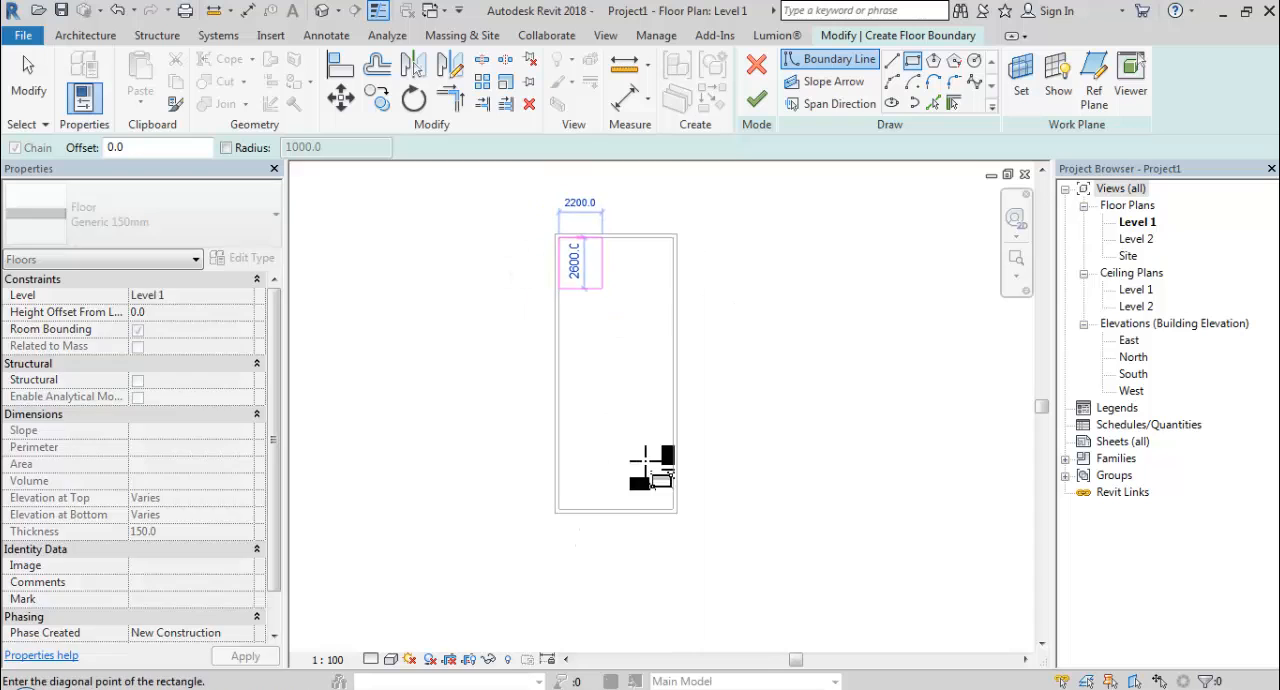
scroll(666, 503, "up", 2)
left_click(684, 514)
scroll(663, 517, "down", 3)
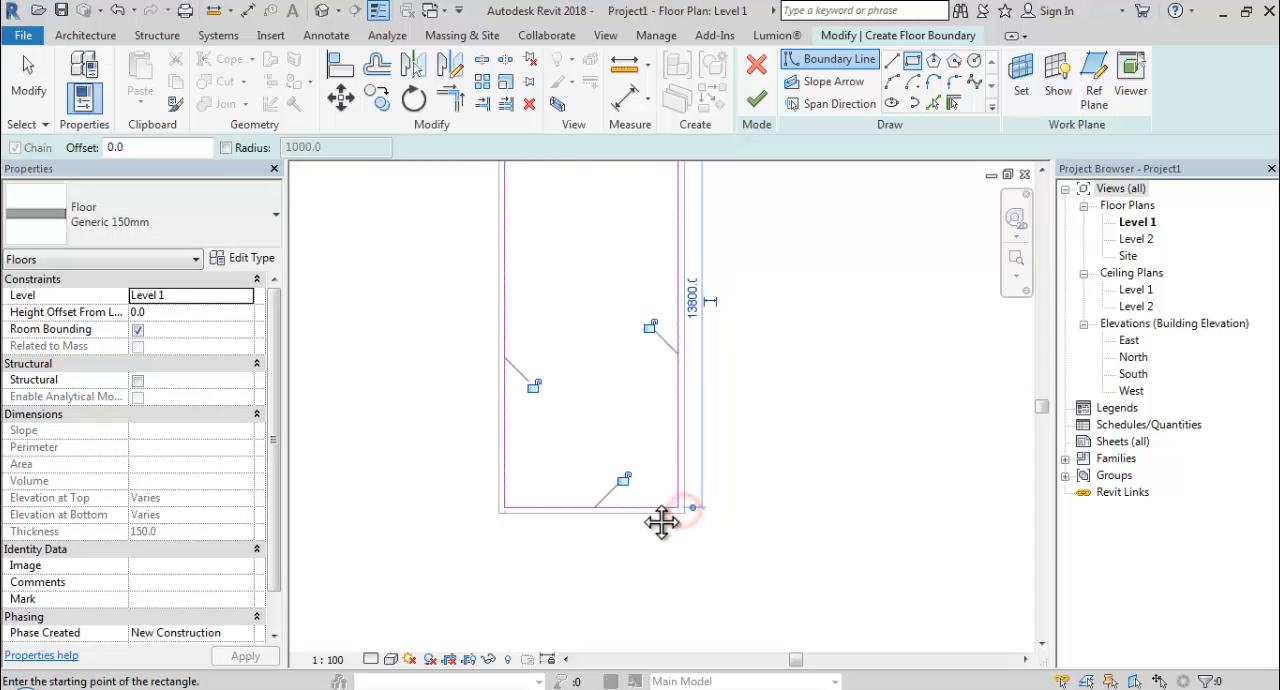
scroll(645, 462, "down", 1)
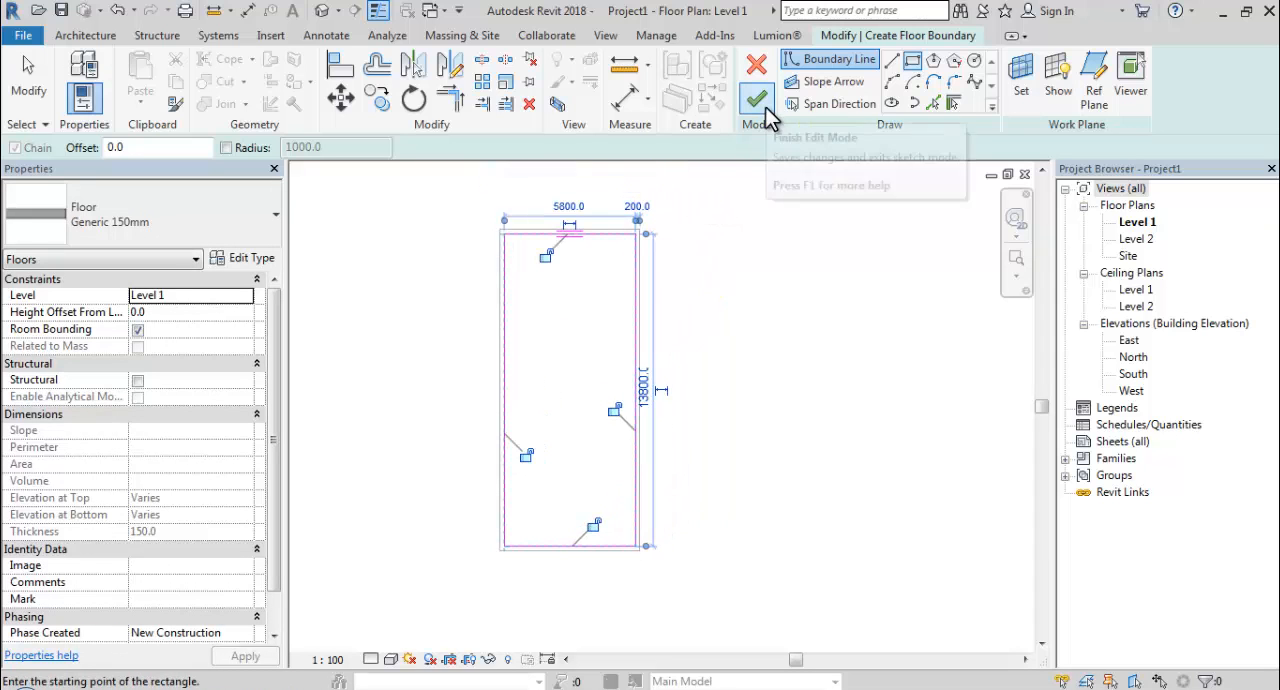
left_click(765, 110)
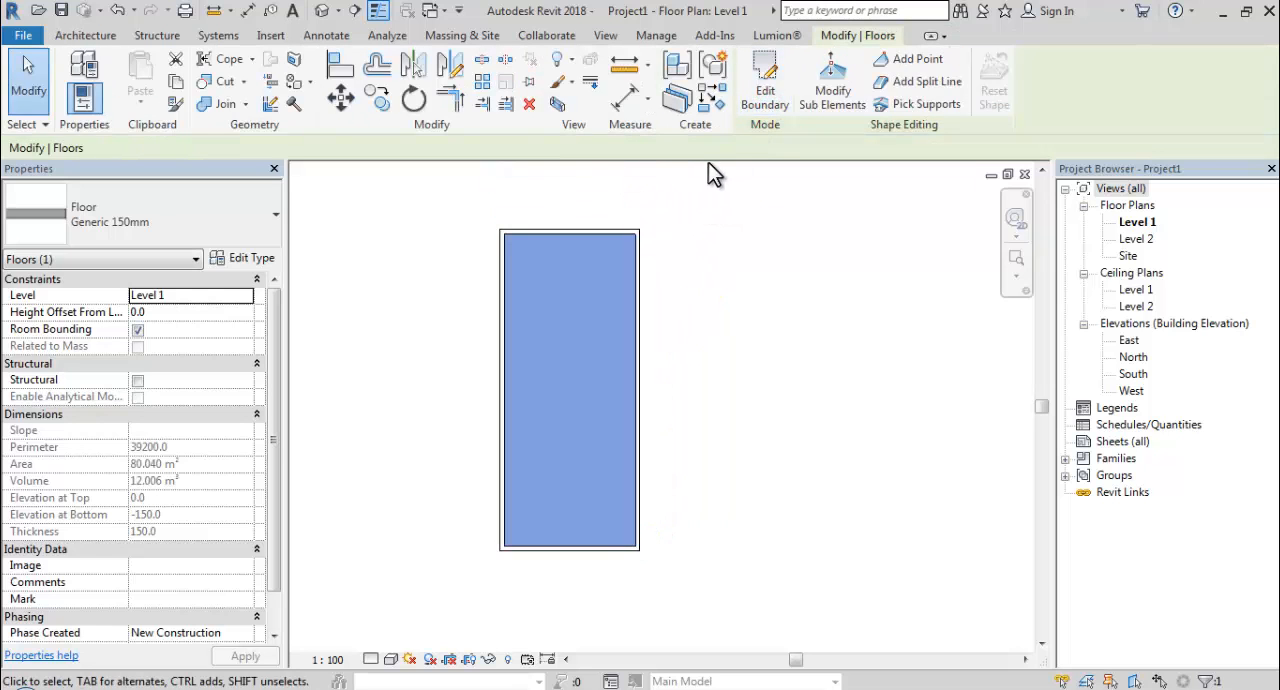
left_click(473, 210)
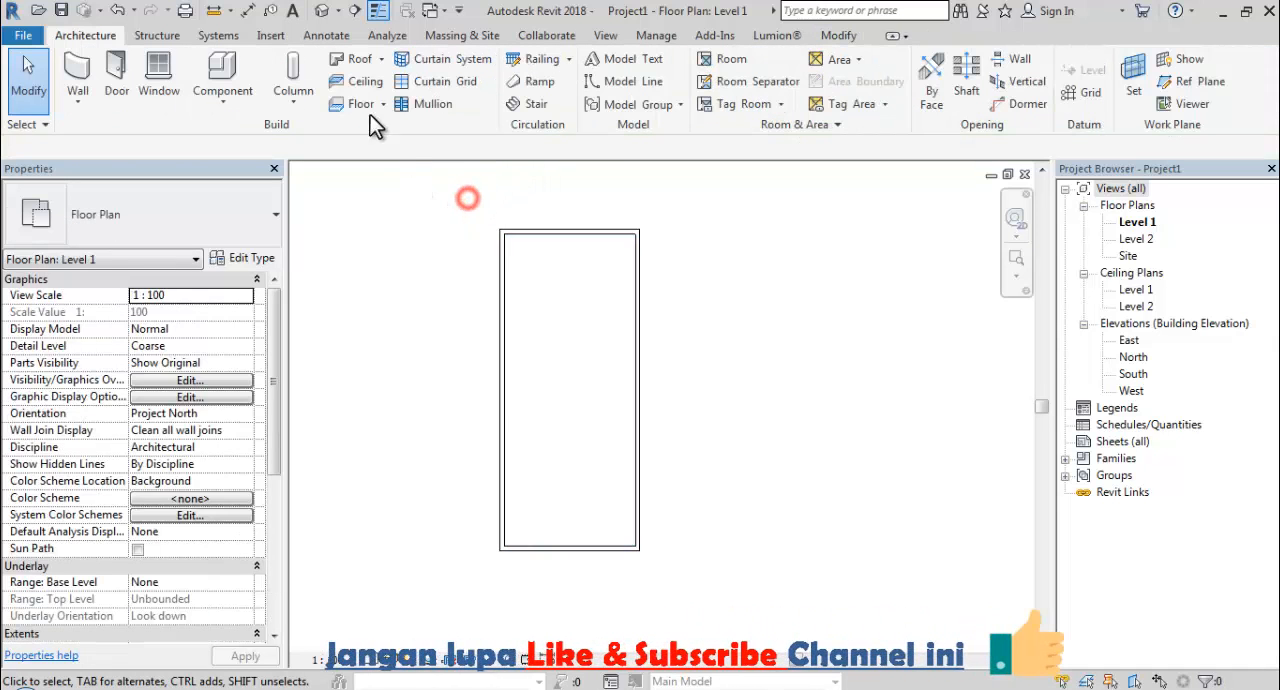
Start a second floor on Level 1 using the Standard Timber-Wood Finish type.
left_click(346, 98)
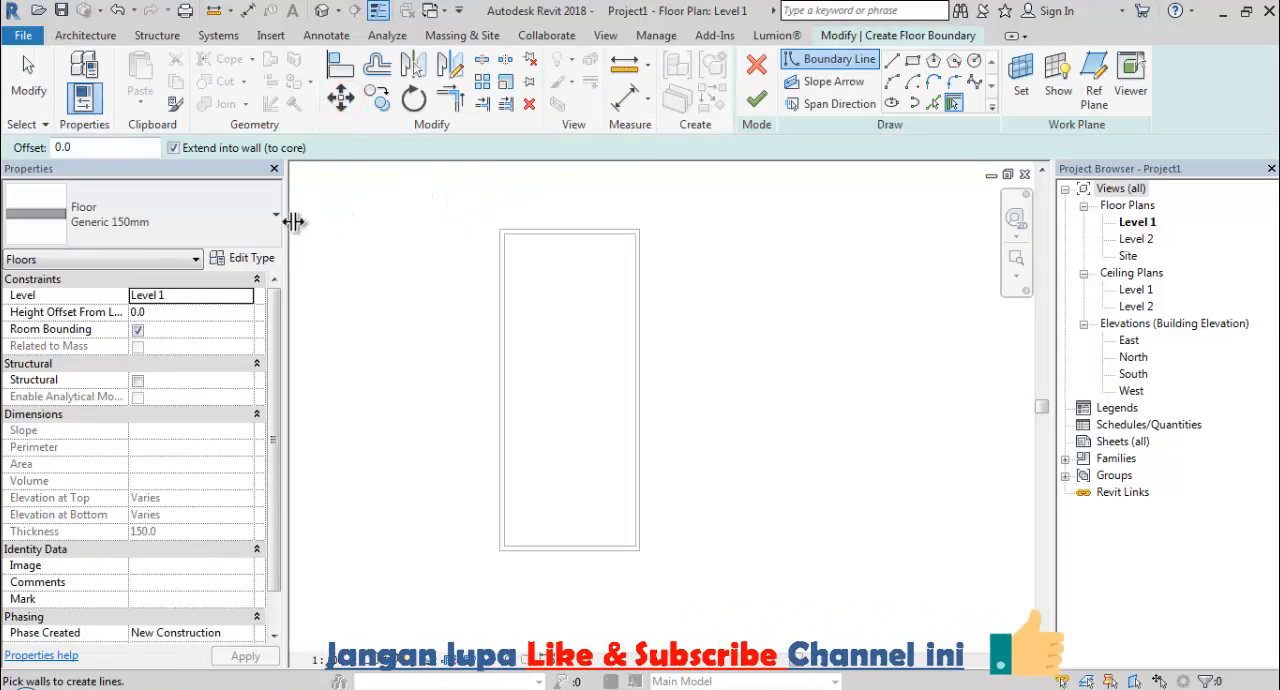
left_click(210, 234)
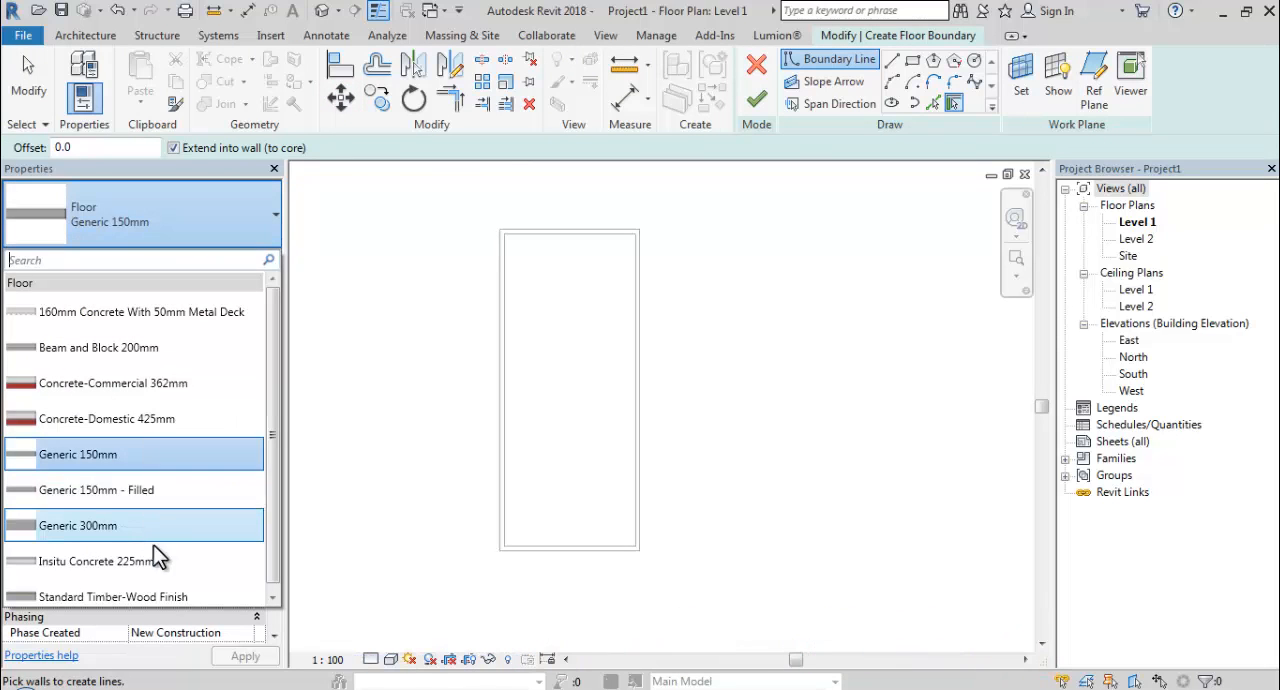
left_click(172, 597)
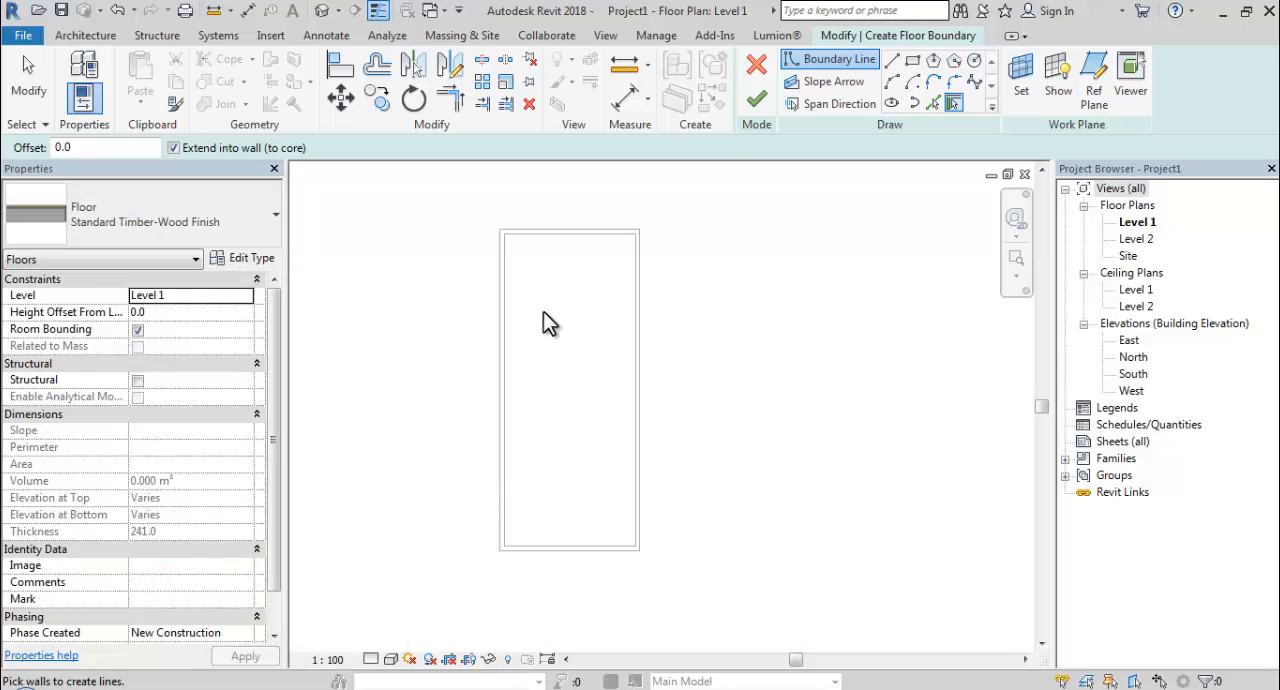
Sketch a rectangular floor strip about 2778 mm wide along the full outer face of the east long wall and finish it.
left_click(913, 60)
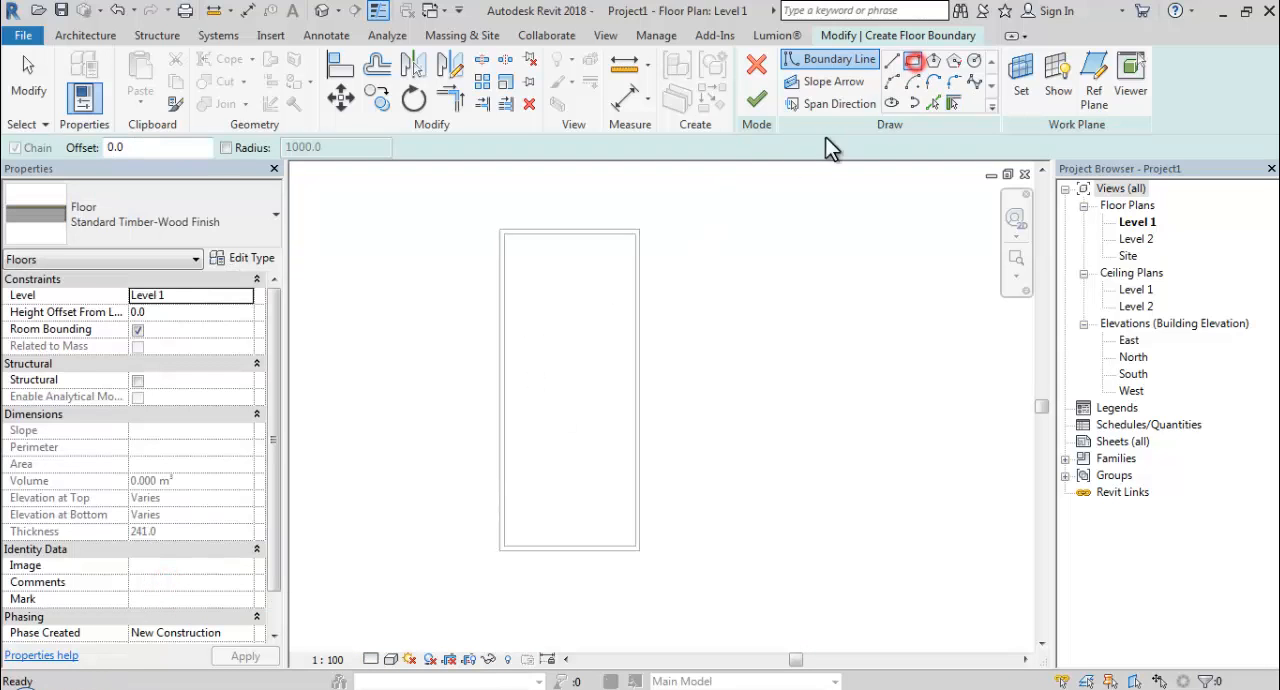
left_click(639, 230)
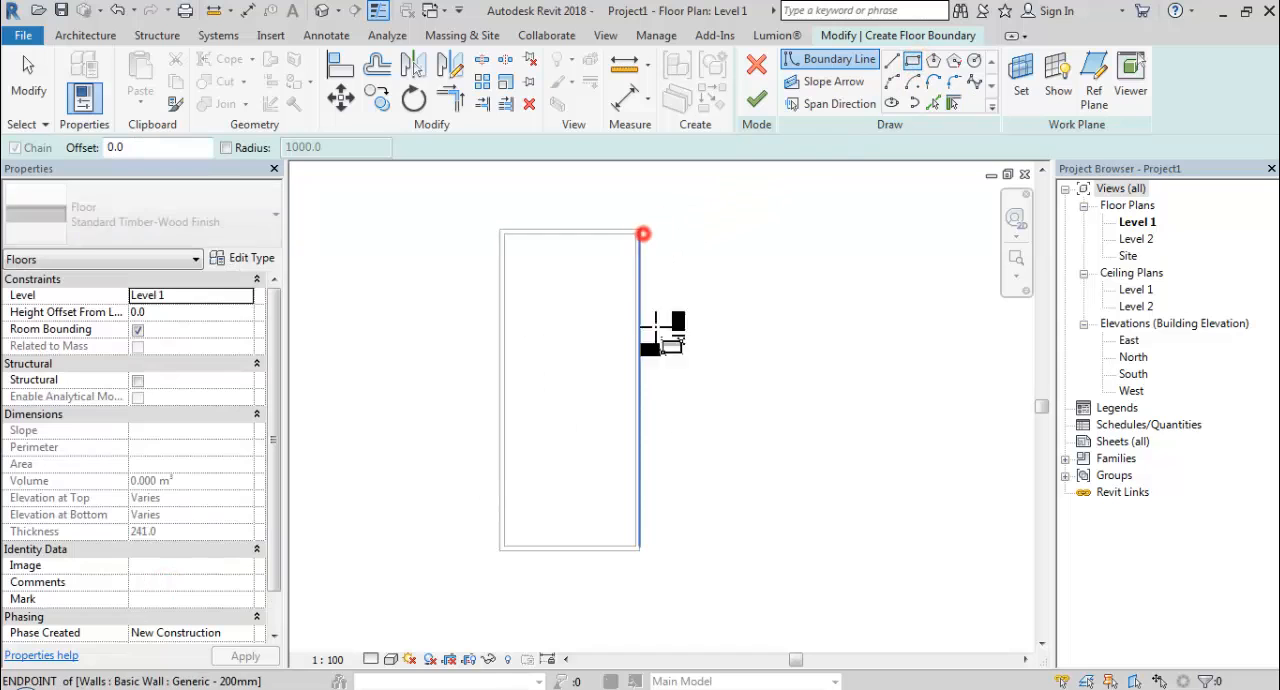
left_click(703, 550)
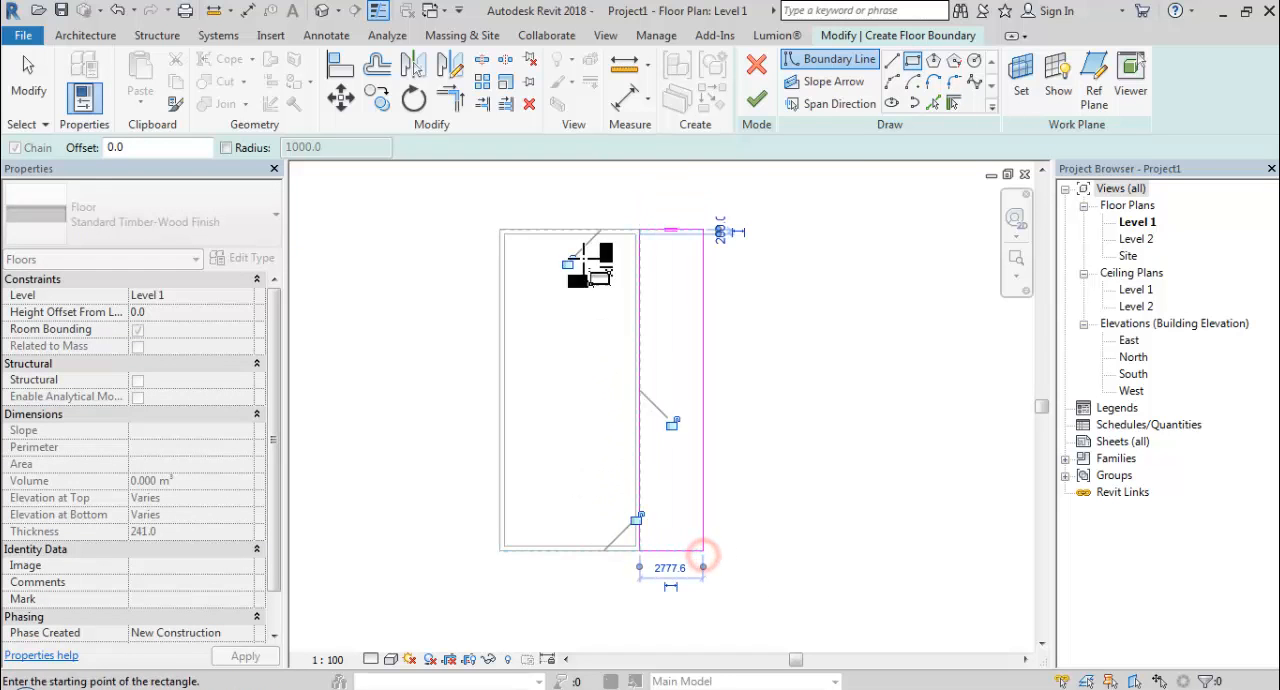
left_click(756, 104)
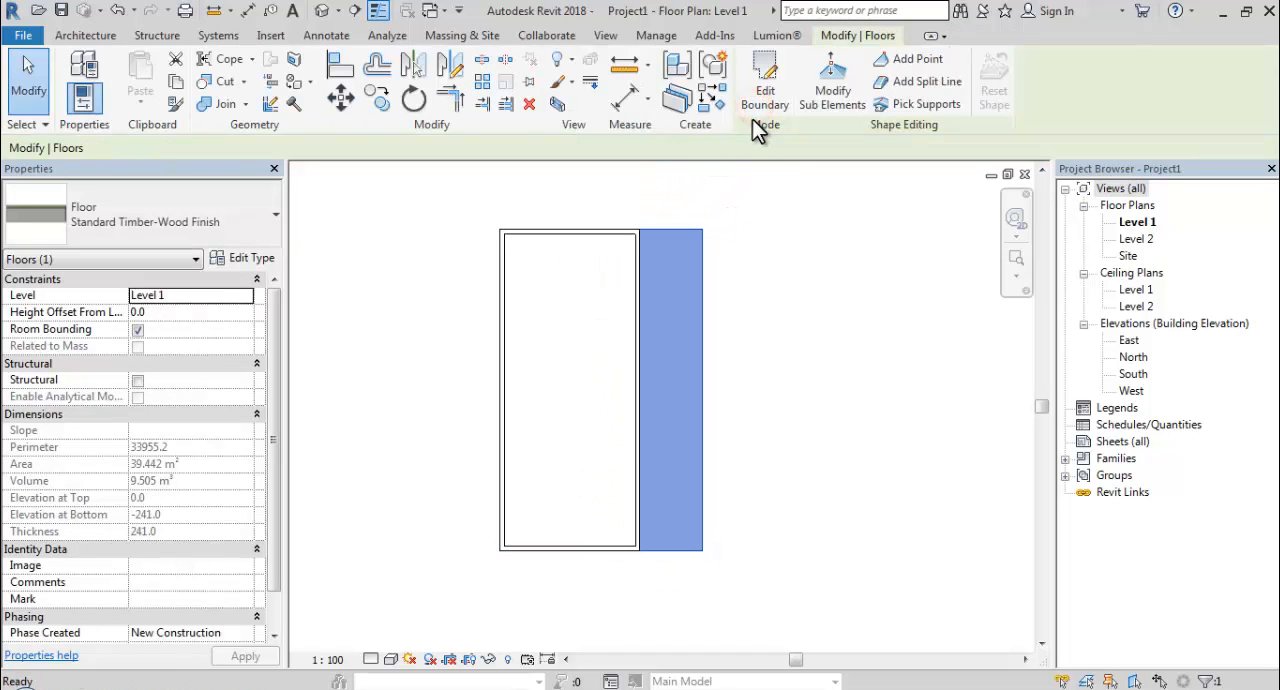
left_click(803, 278)
Start placing a window and open the Windows folder of the US Metric library for loading a family.
middle_click_drag(803, 328, 712, 366)
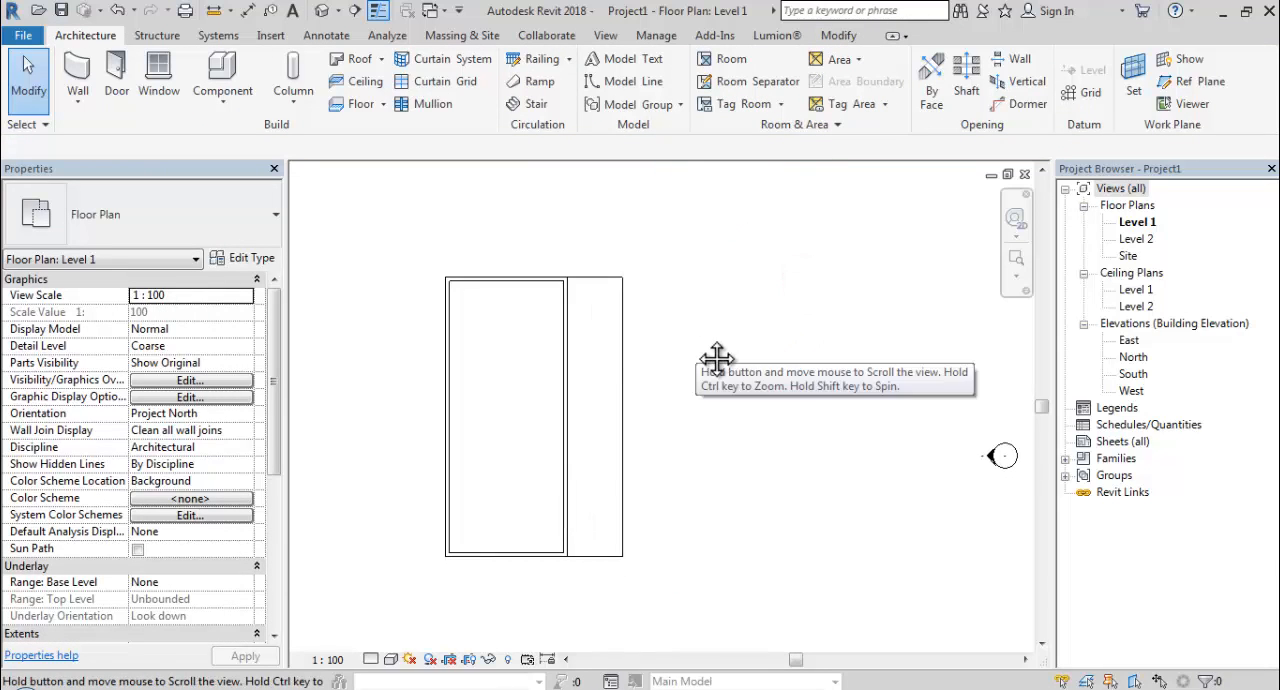
left_click(158, 68)
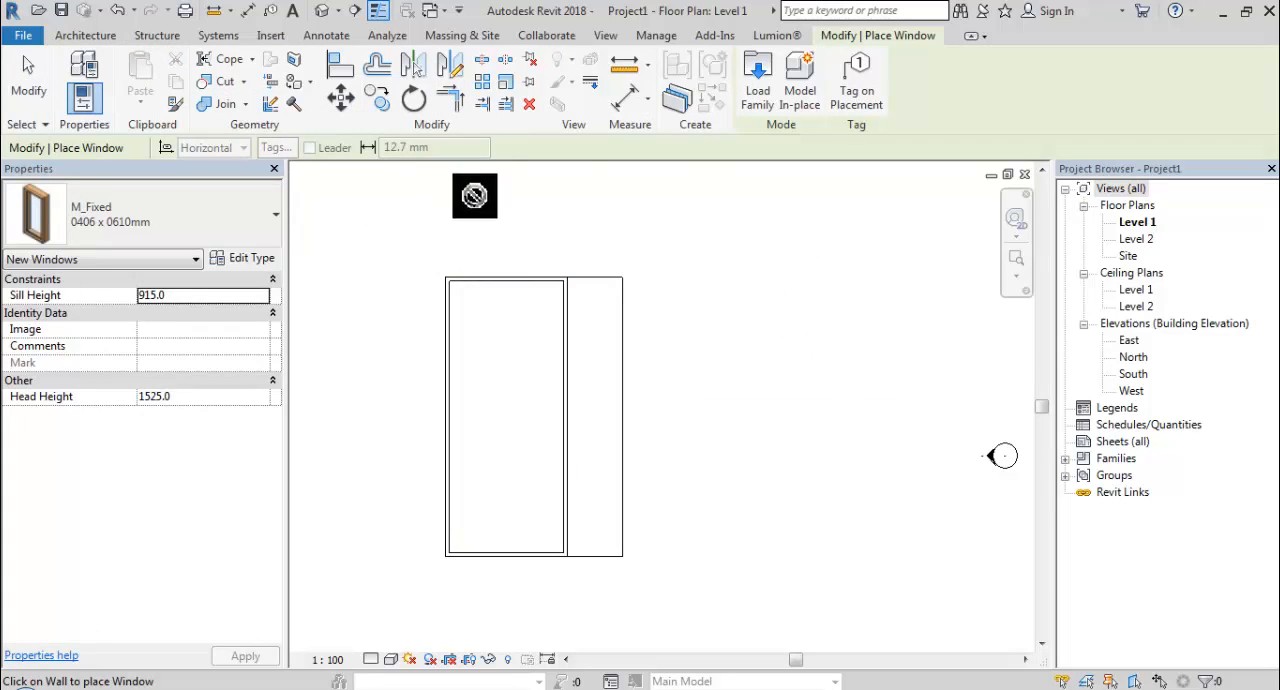
left_click(757, 95)
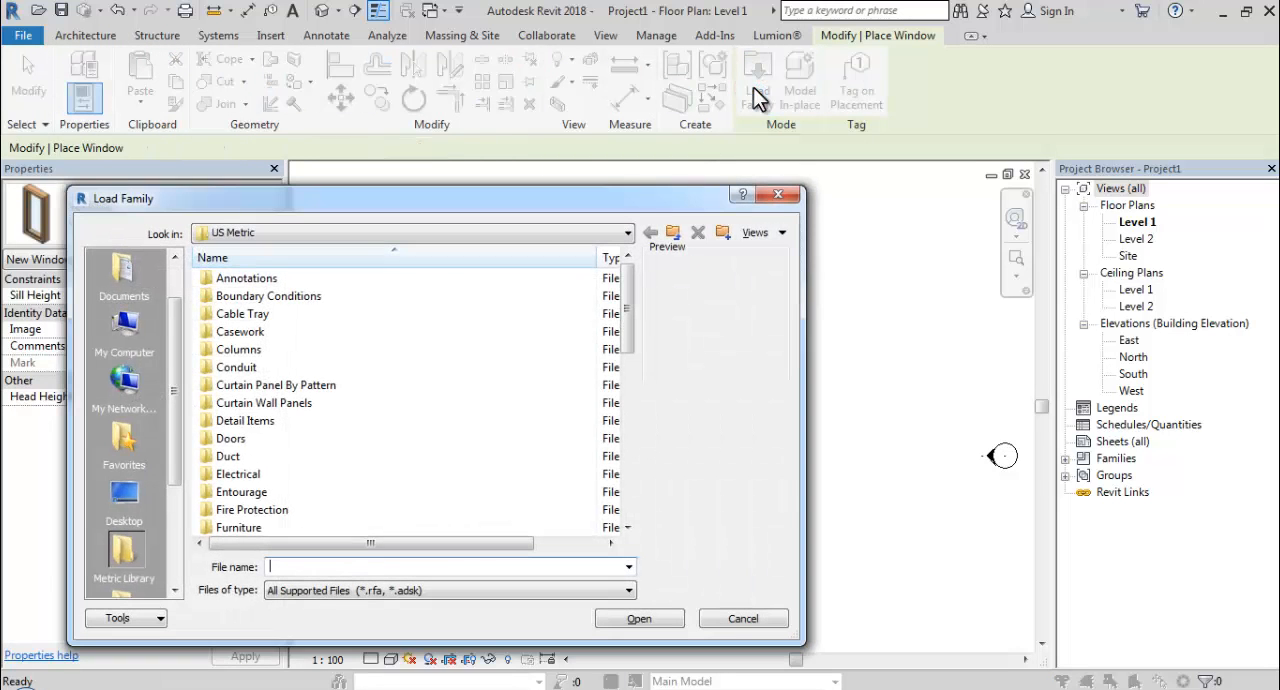
left_click(395, 349)
scroll(396, 345, "down", 8)
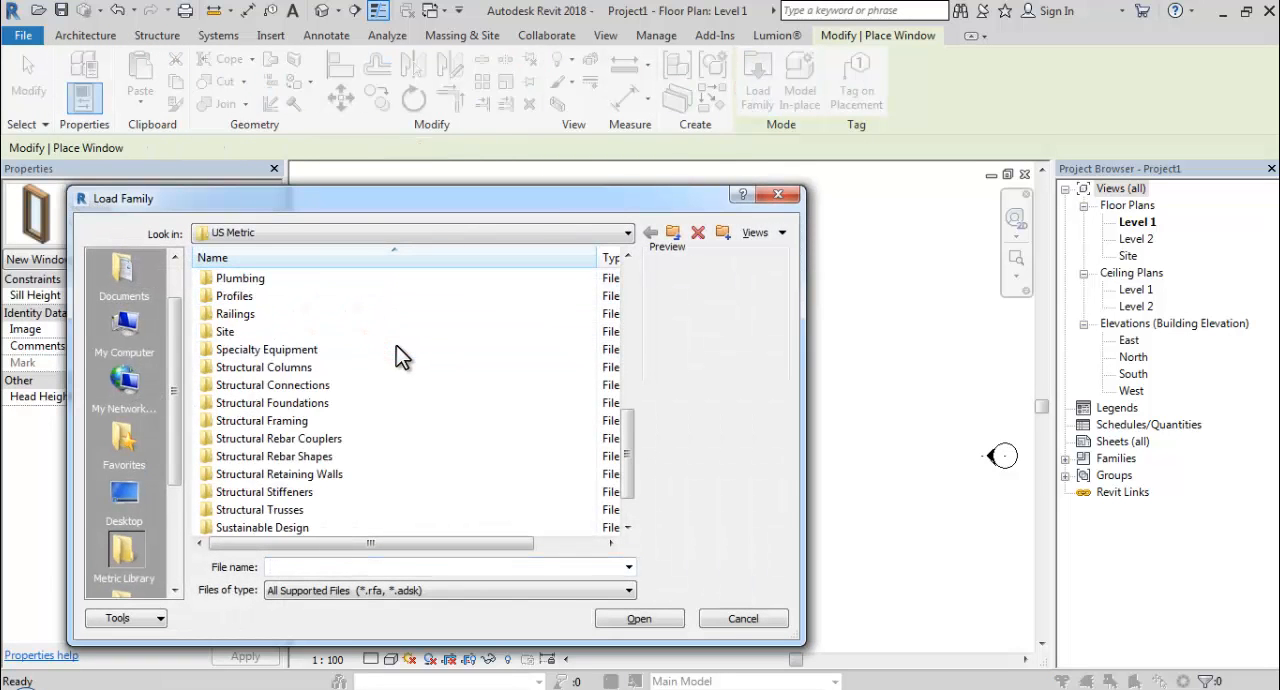
double_click(240, 510)
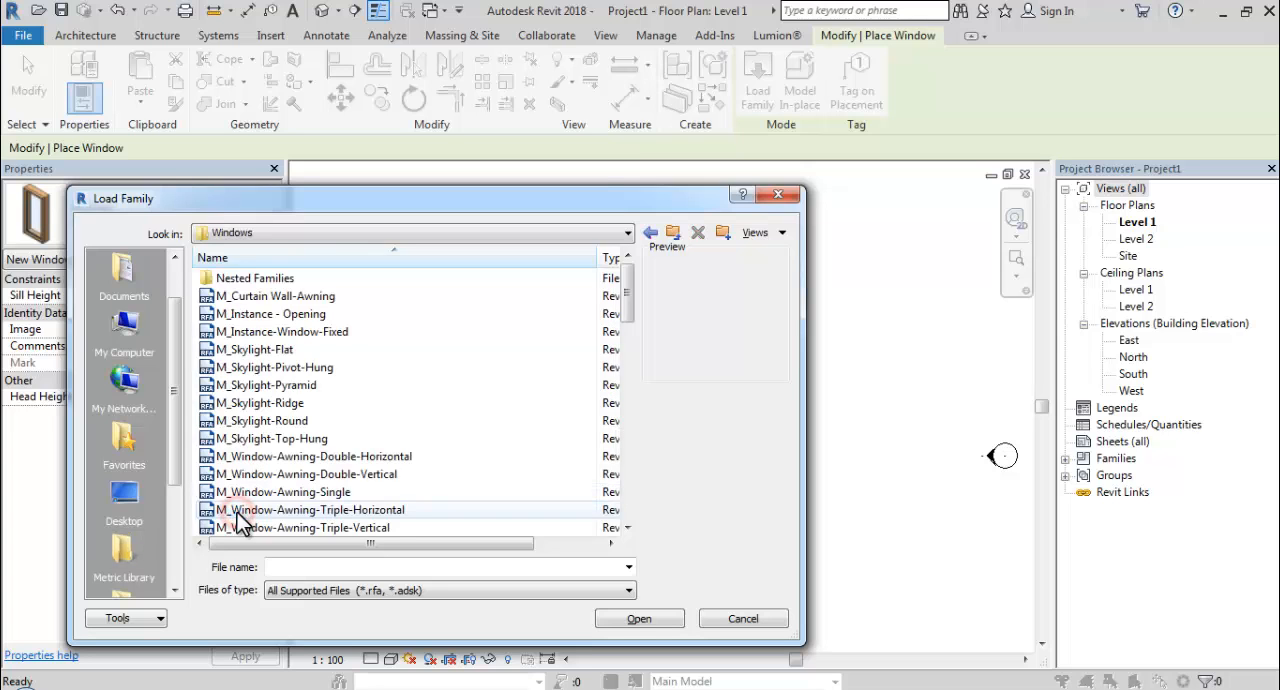
Go through the window family previews and choose M_Window-Awning-Variable.
left_click(243, 296)
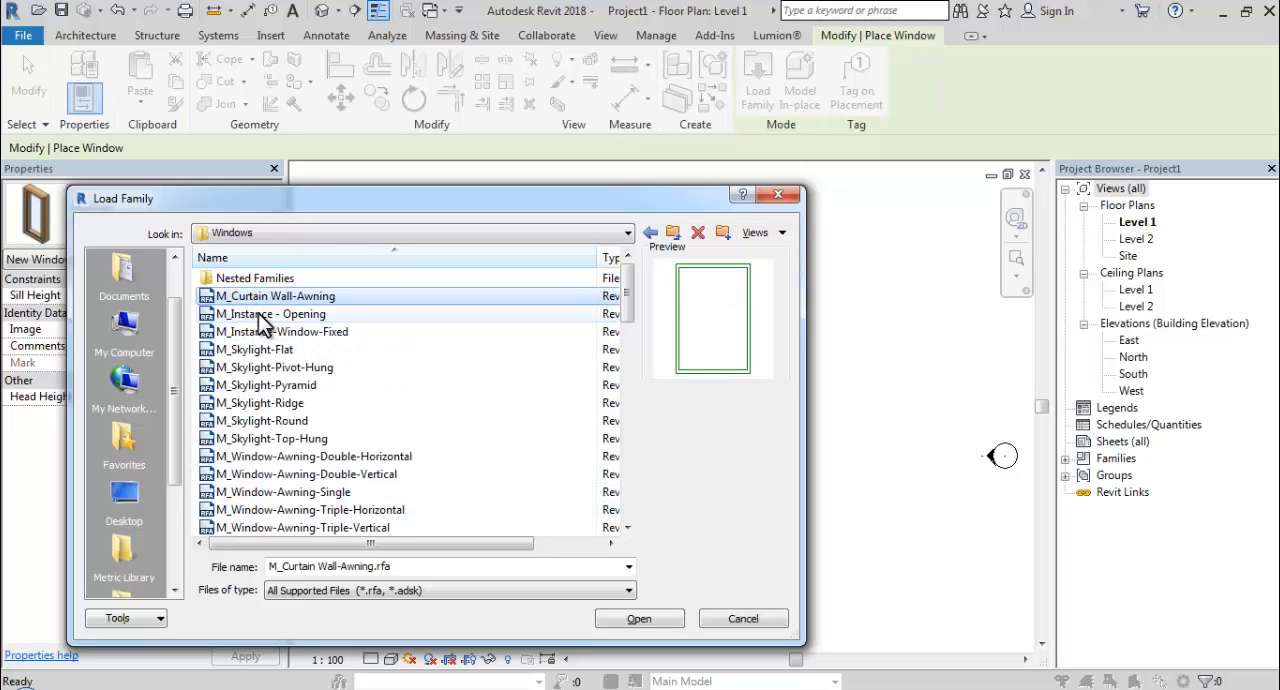
left_click(264, 318)
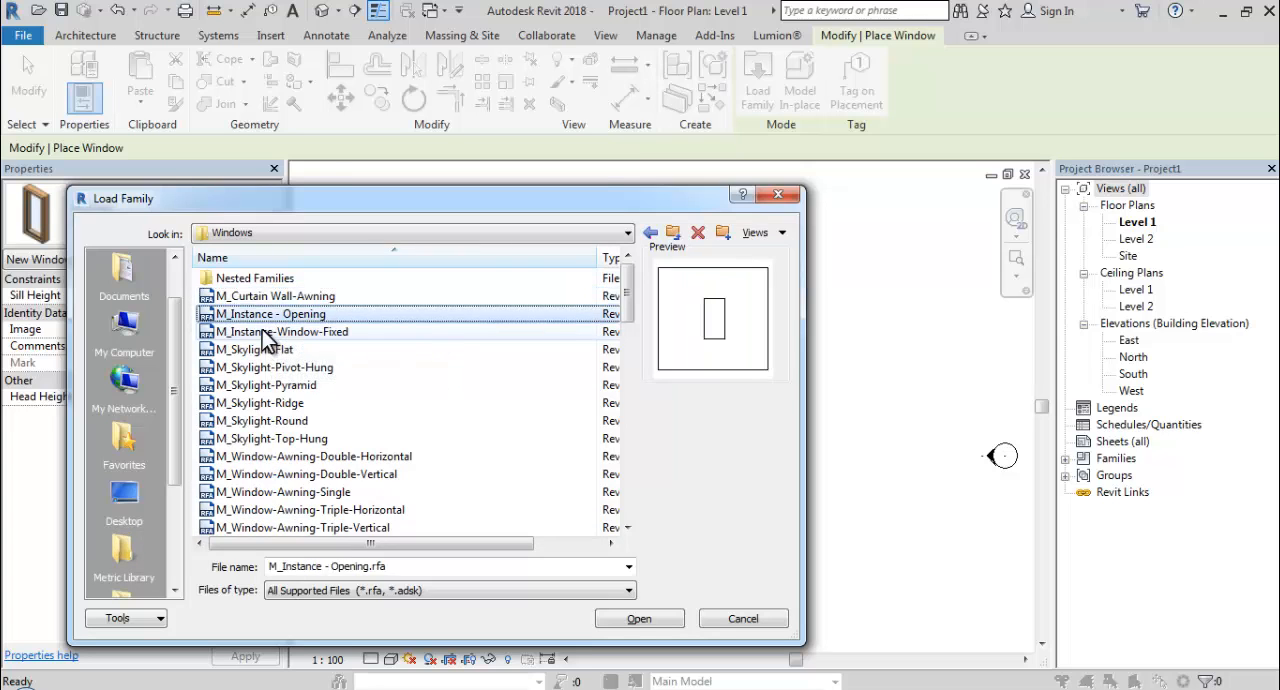
key("Down")
key("Down")
key("Down")
key("Down")
key("Down")
key("Down")
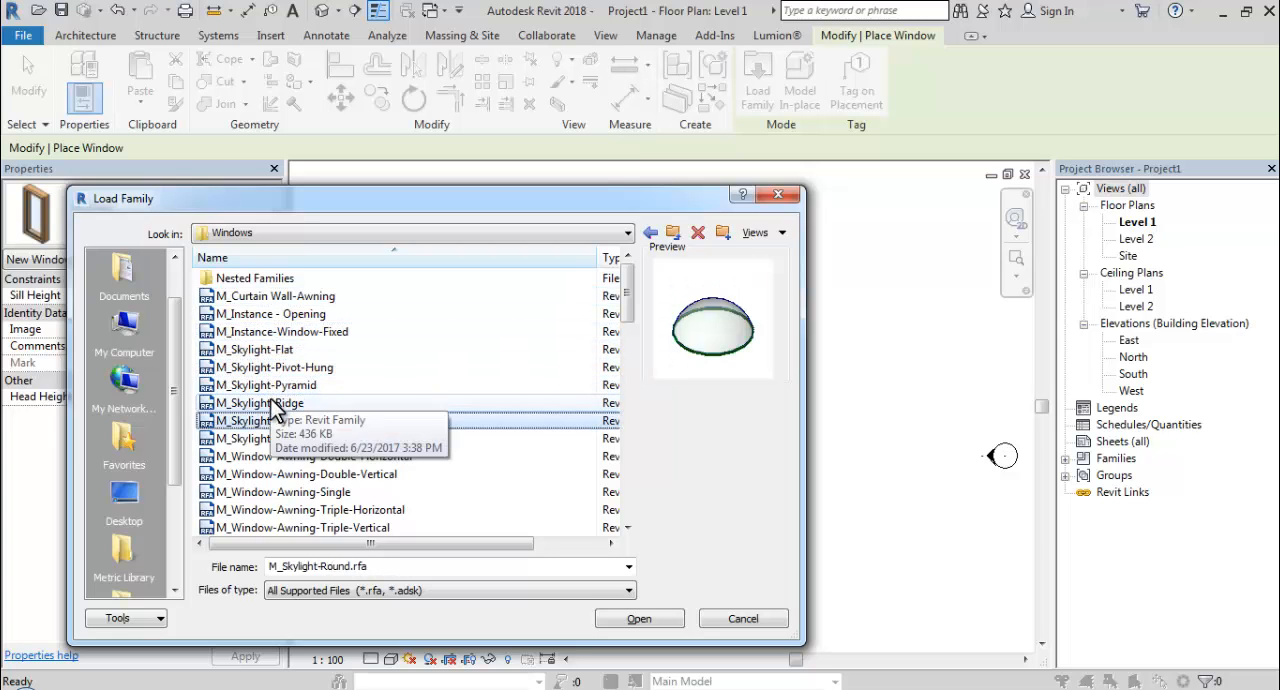
key("Down")
key("Down")
key("Down")
key("Down")
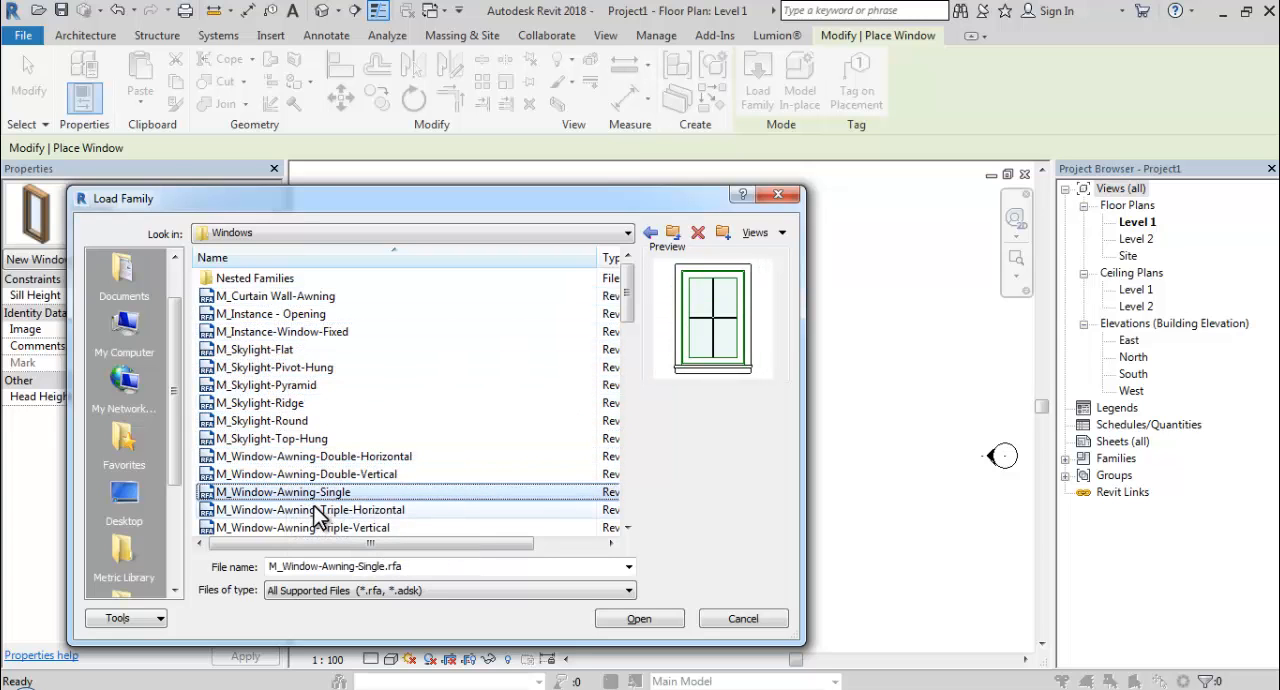
key("Down")
key("Down")
key("Down")
key("Down")
key("Up")
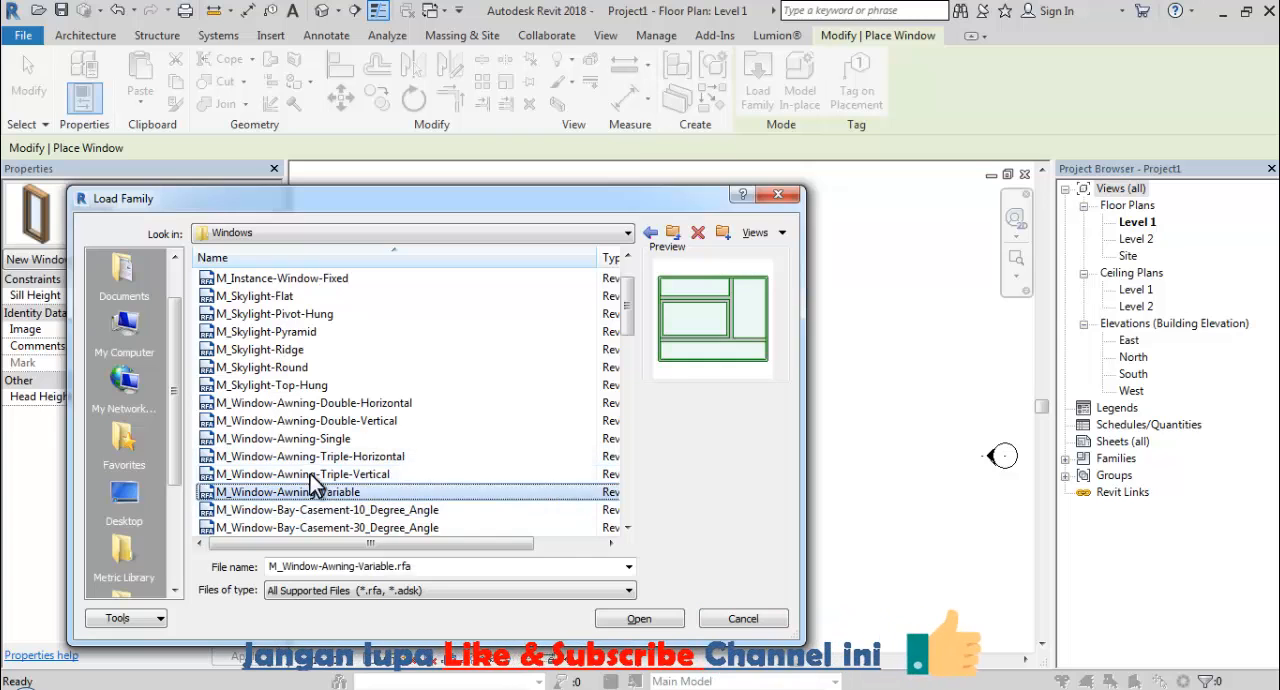
Load the chosen family and place one 1800 x 1350mm window in the long wall beside the timber floor strip.
left_click(645, 628)
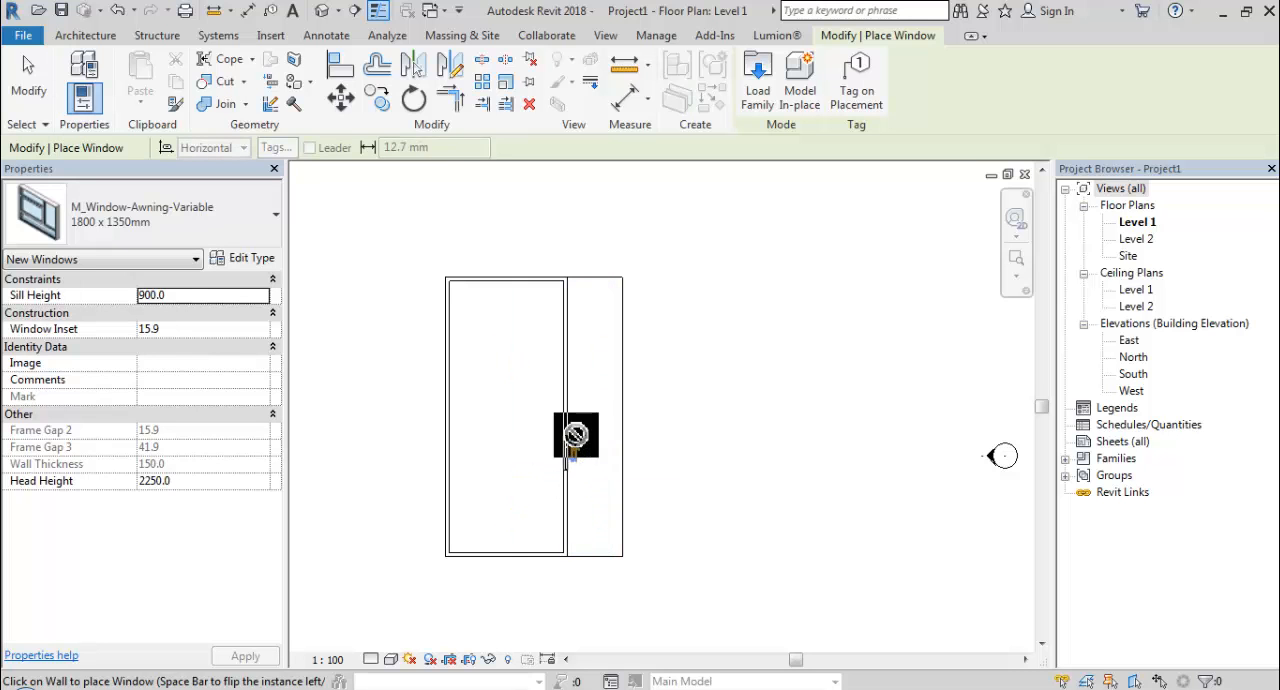
key("Escape")
key("Escape")
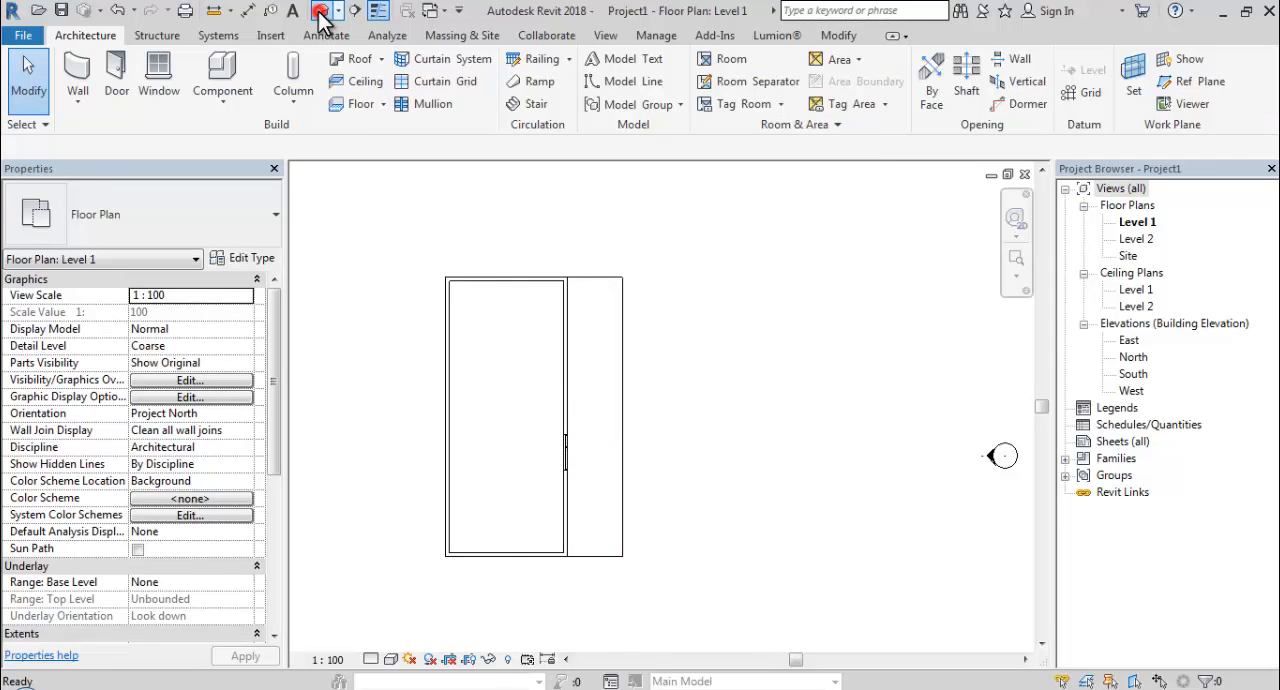
Open the default 3D view and select the awning window in the long wall.
left_click(320, 12)
middle_click_drag(597, 381, 459, 360, "shift")
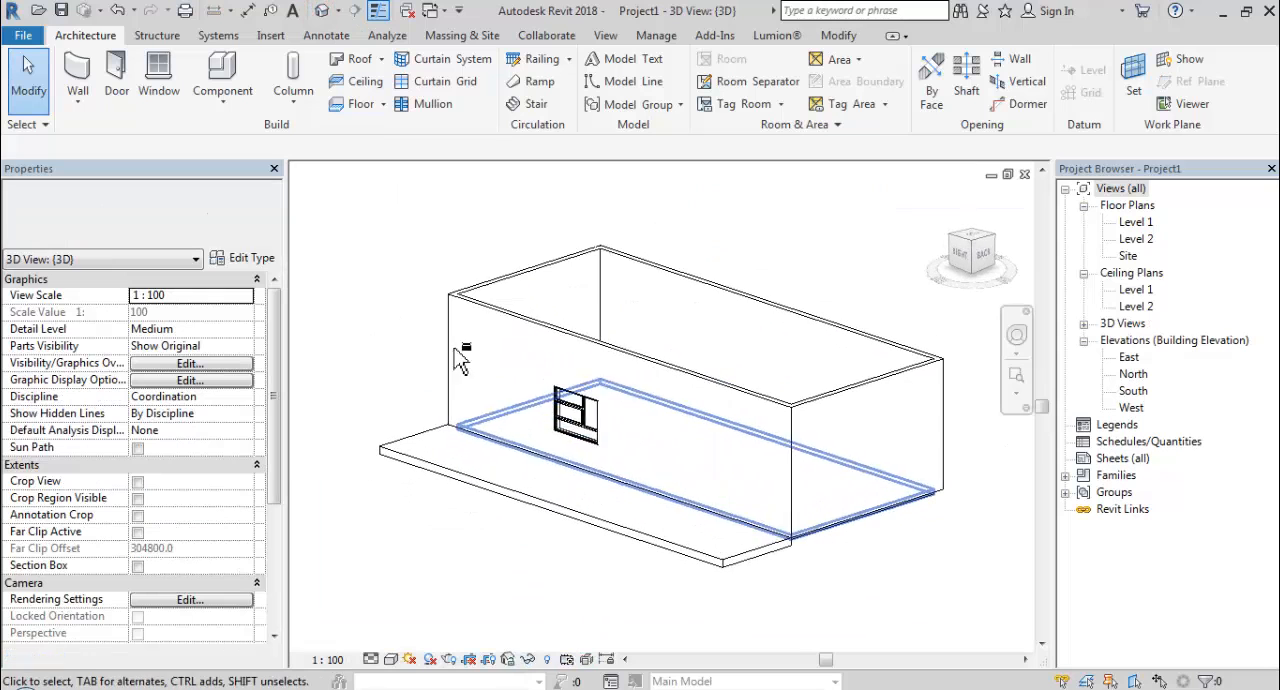
left_click(578, 425)
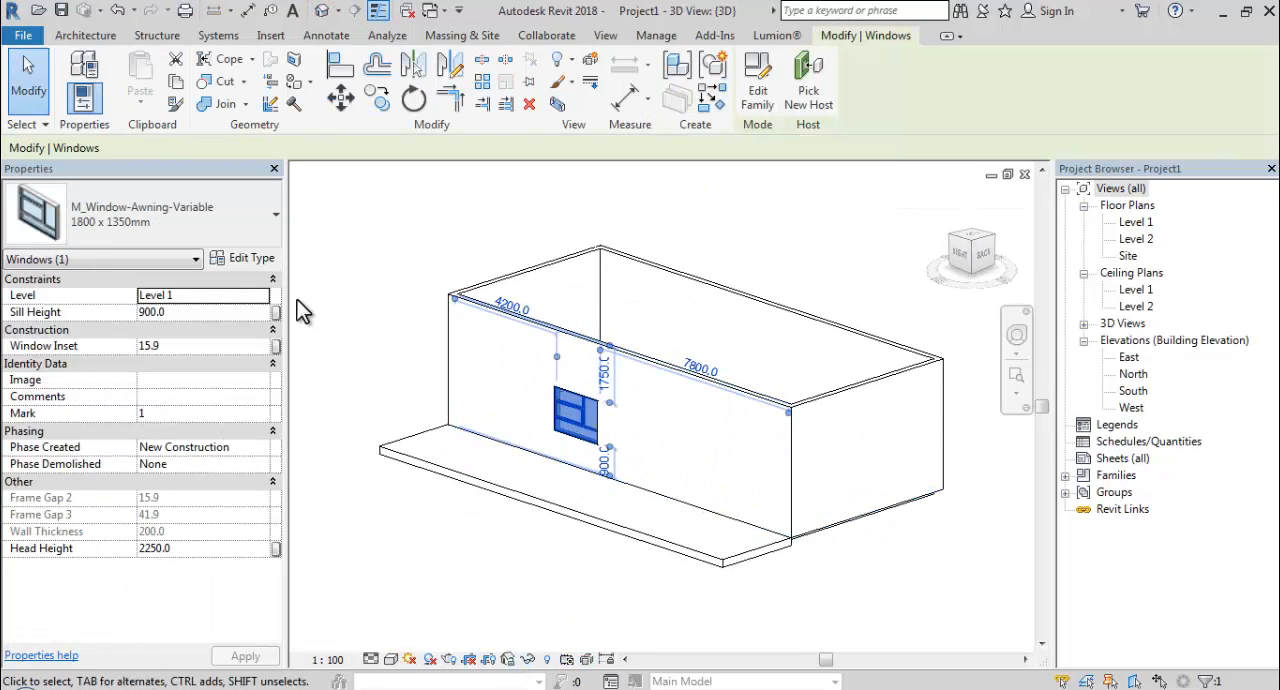
Edit the awning window's type to a height of 2500 and a width of 5000.
left_click(255, 259)
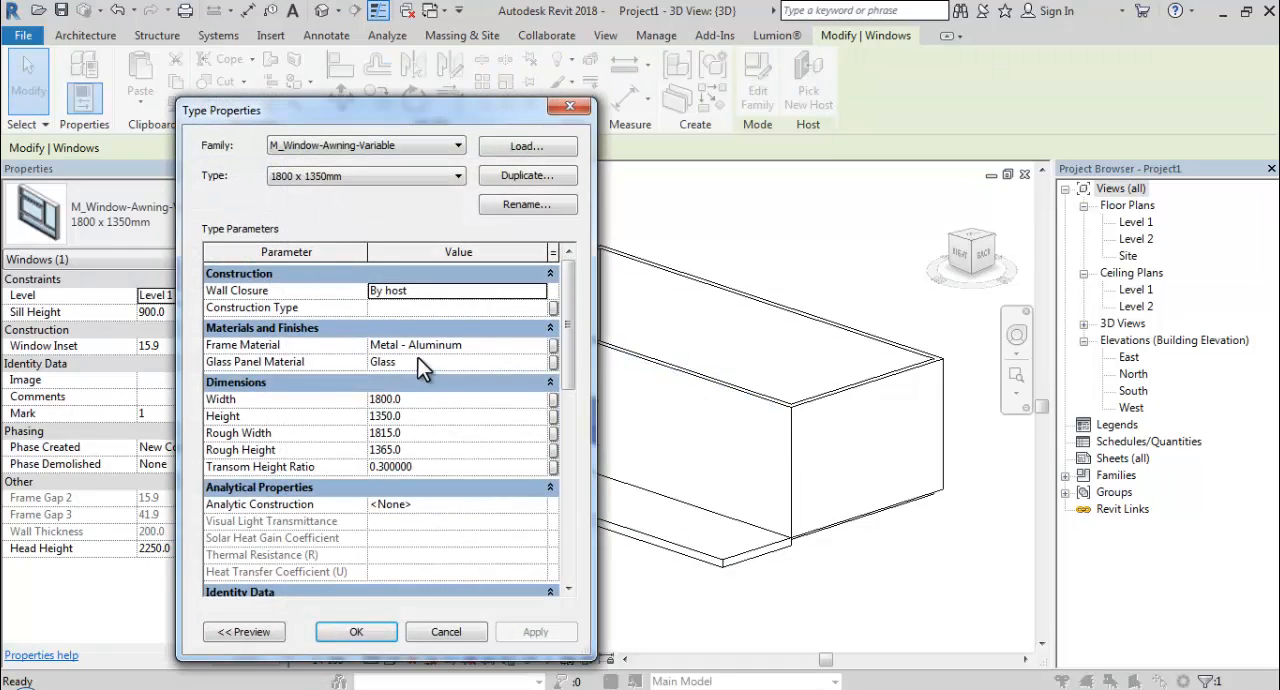
double_click(467, 419)
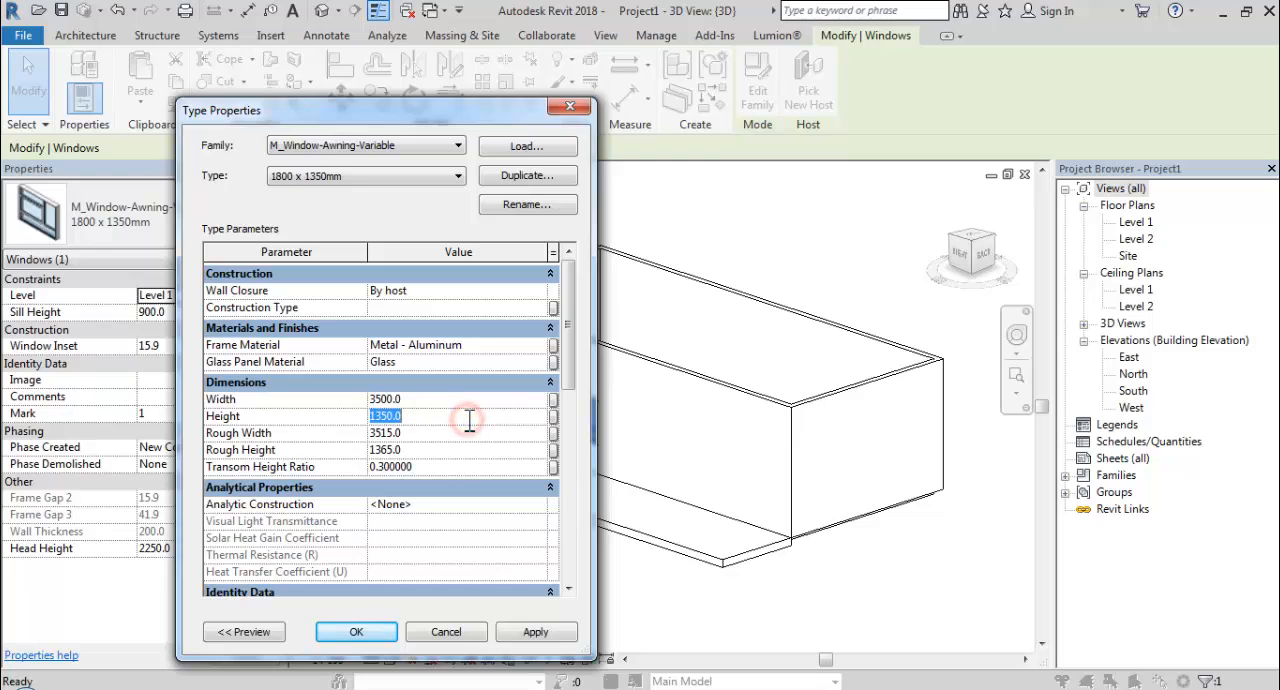
type("2500")
double_click(452, 400)
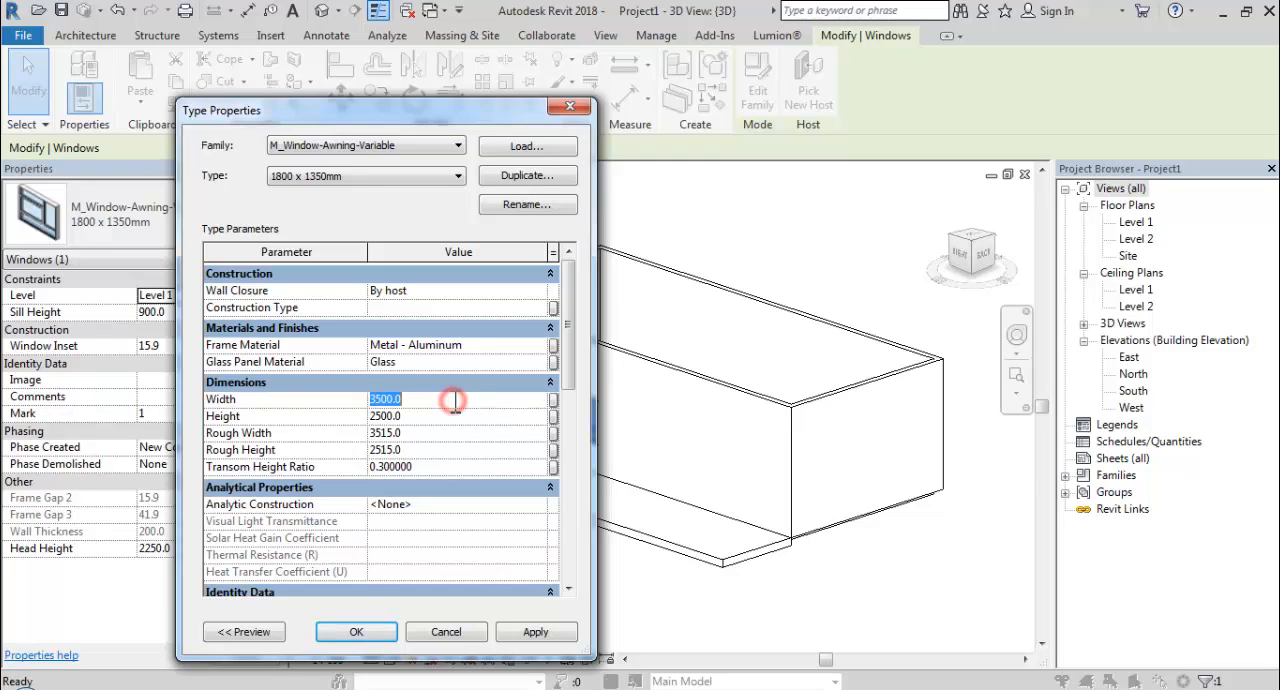
type("5")
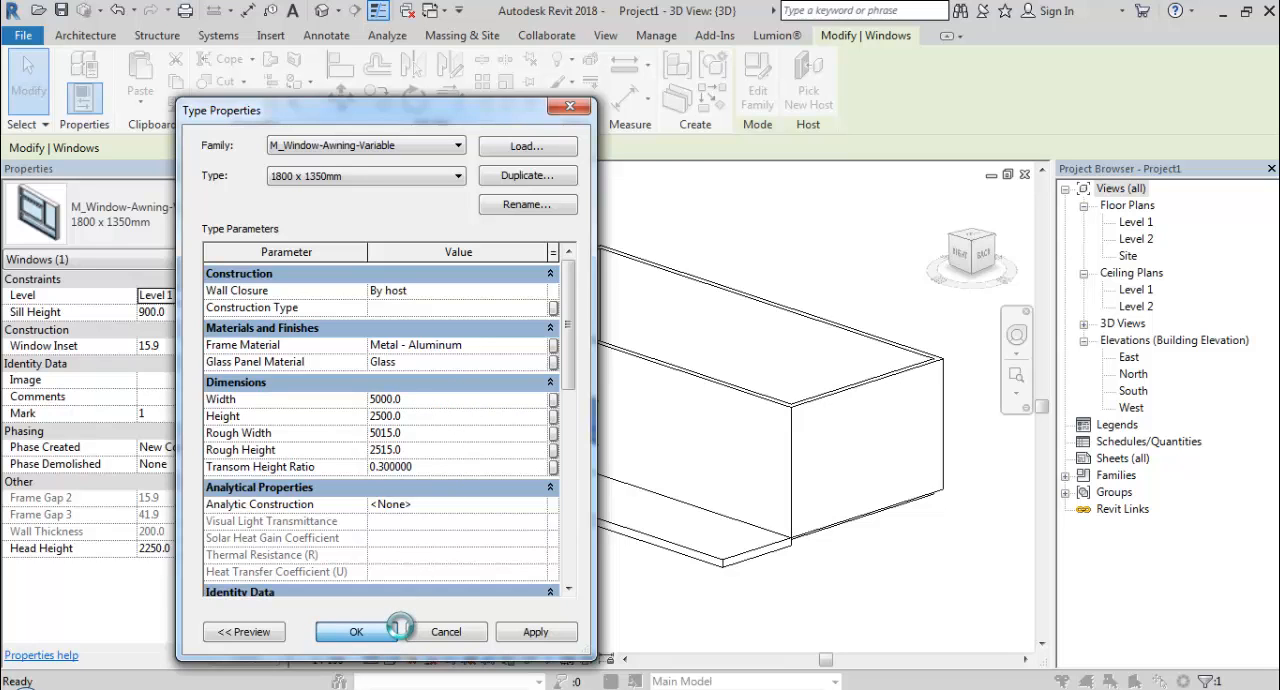
left_click(399, 630)
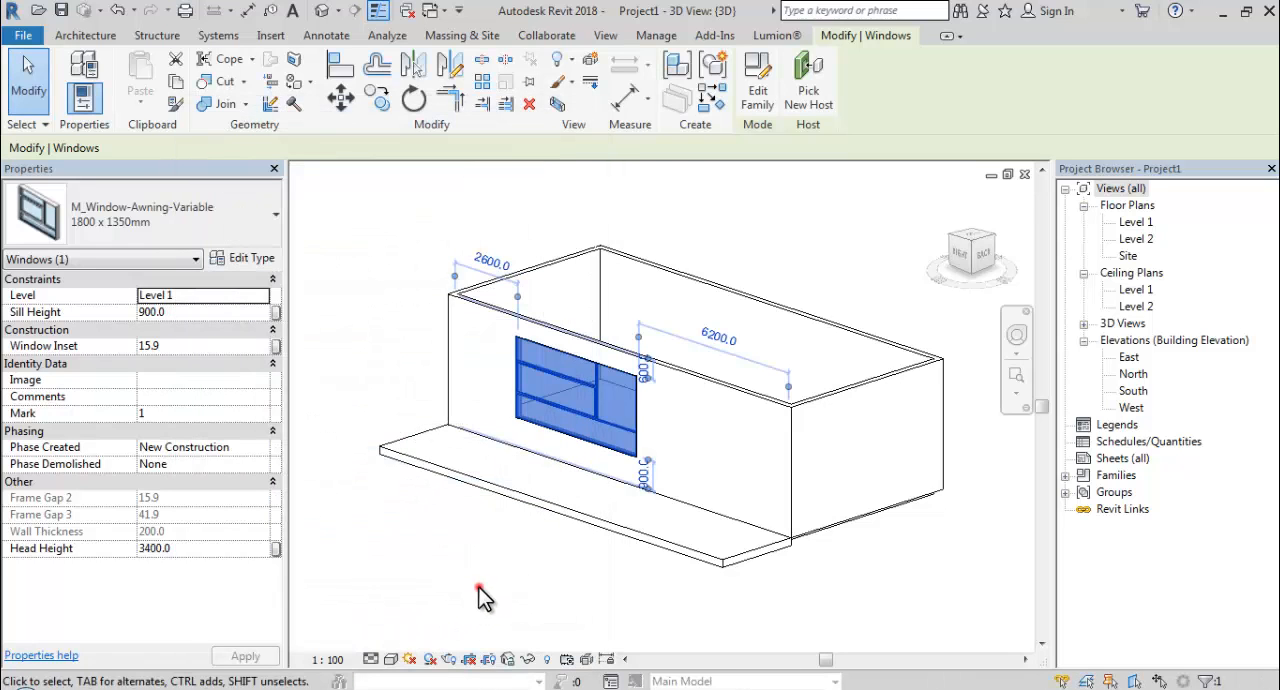
Select the enlarged awning window in the long wall and set its sill height to 400.
left_click(480, 597)
middle_click_drag(486, 514, 700, 540, "shift")
left_click(646, 467)
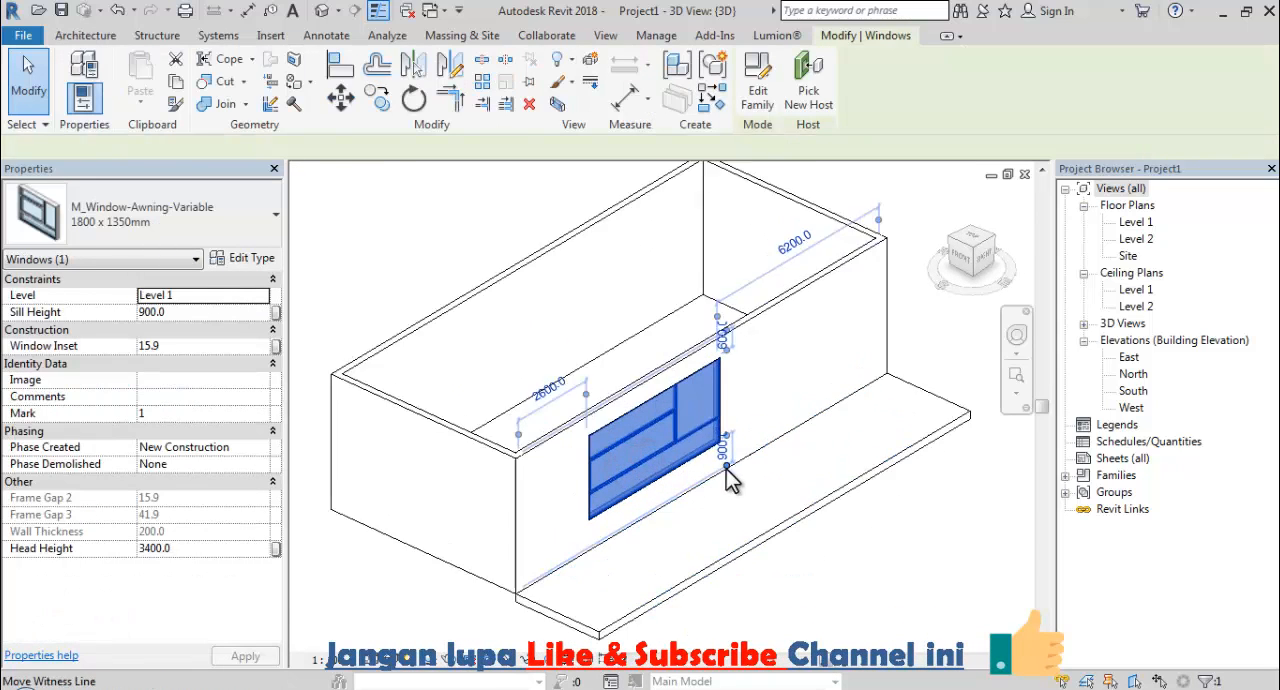
scroll(731, 480, "up", 2)
left_click(718, 438)
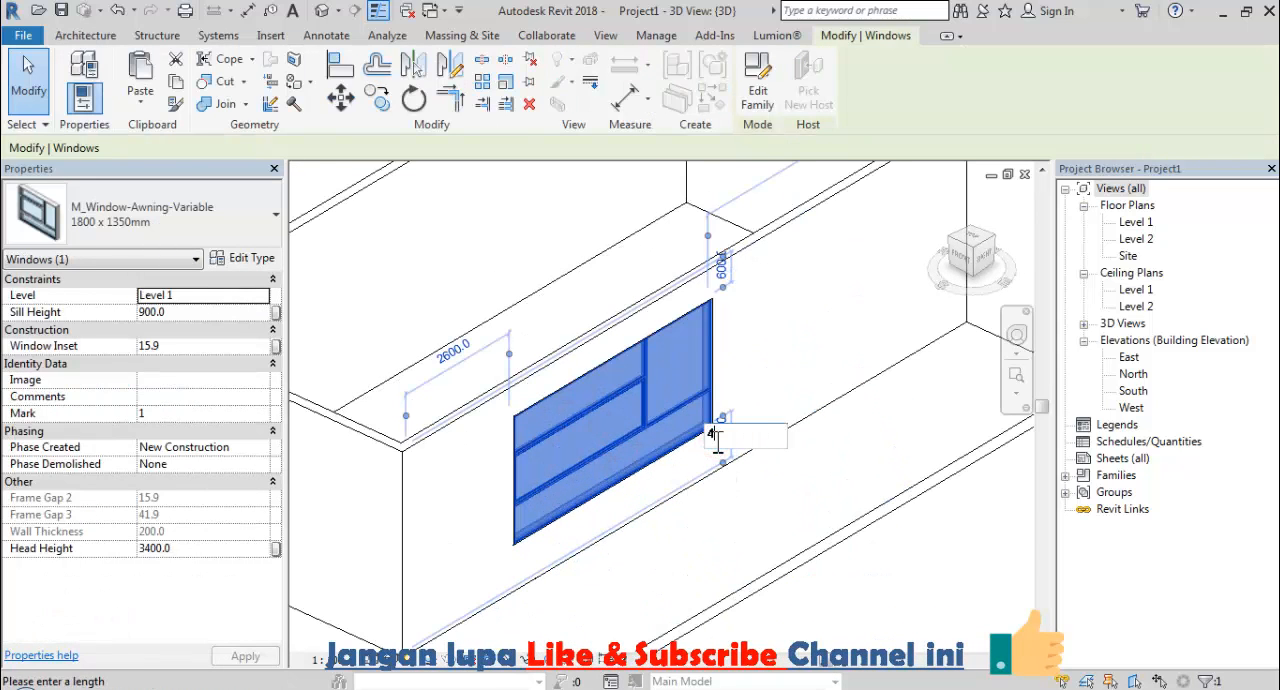
key("Return")
left_click(837, 491)
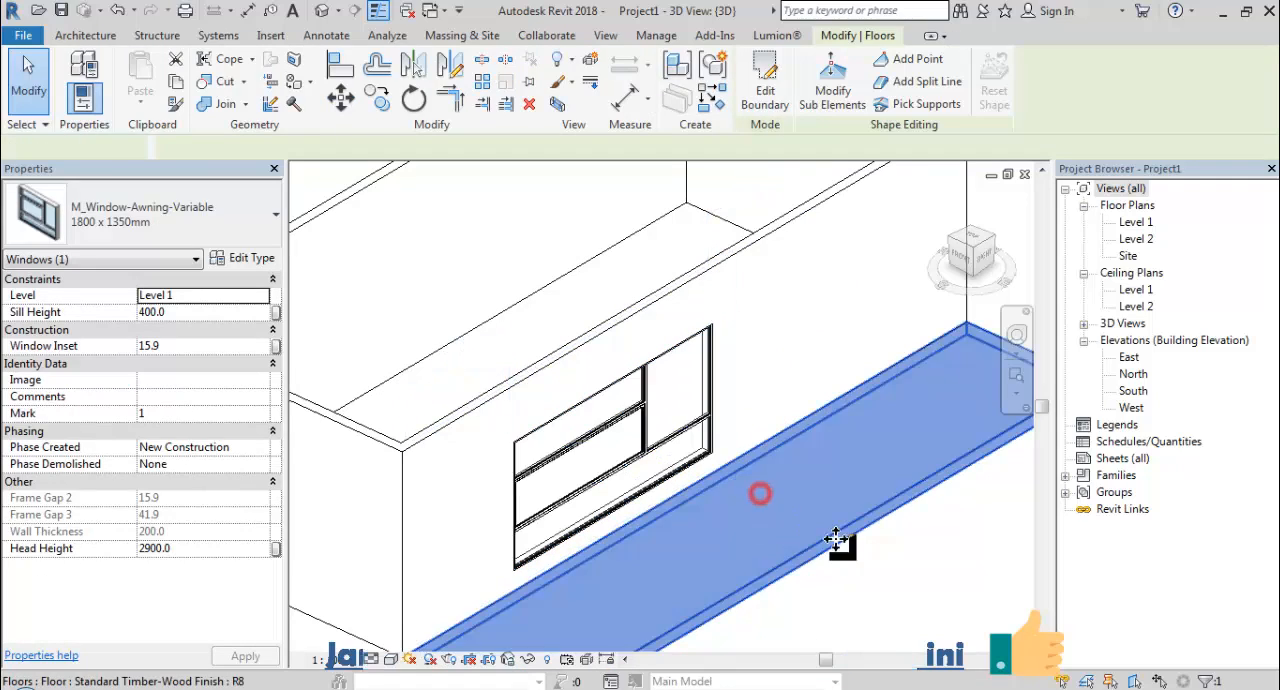
left_click(884, 574)
Start placing a door and open the Residential folder under Doors in the US Metric library for loading a family.
middle_click_drag(884, 574, 700, 598, "shift")
left_click(112, 86)
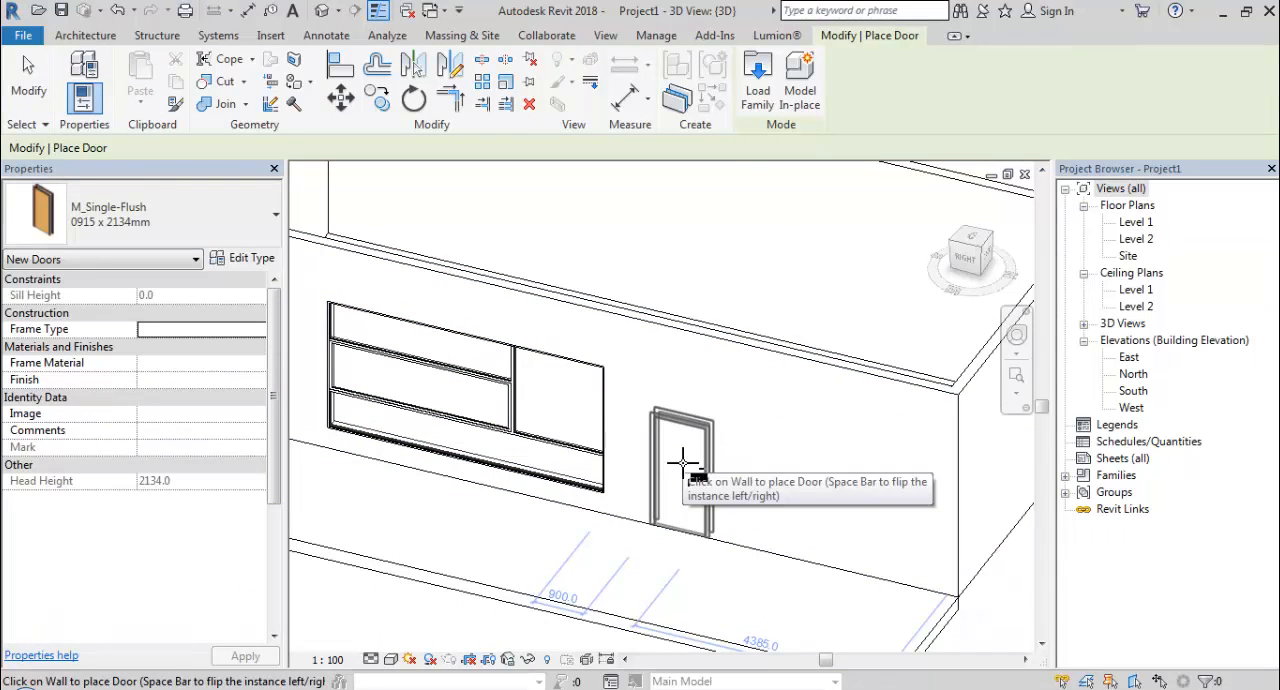
left_click(758, 97)
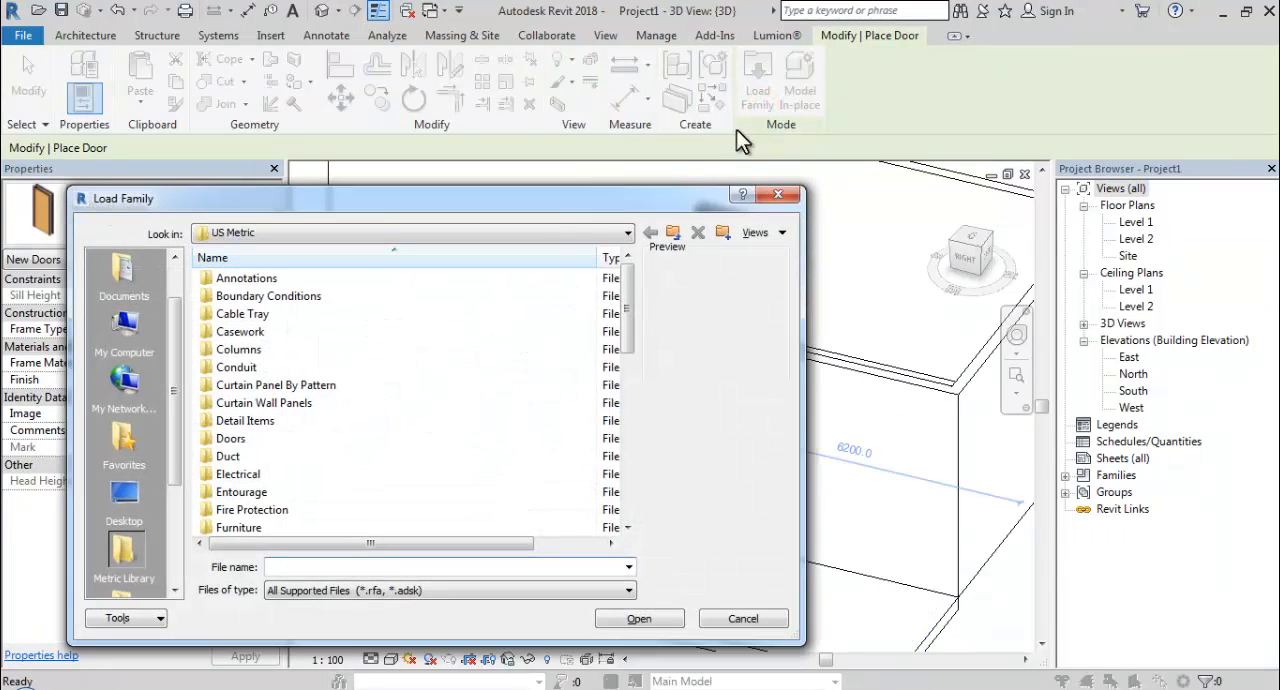
double_click(229, 438)
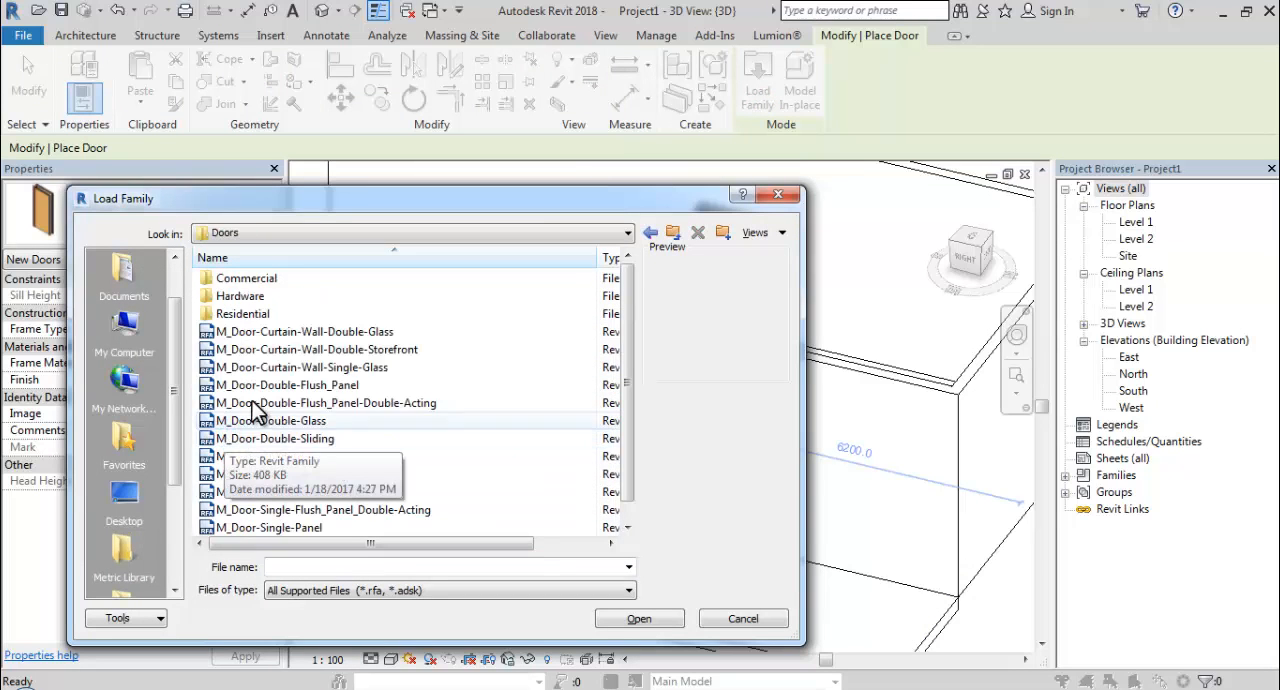
double_click(265, 313)
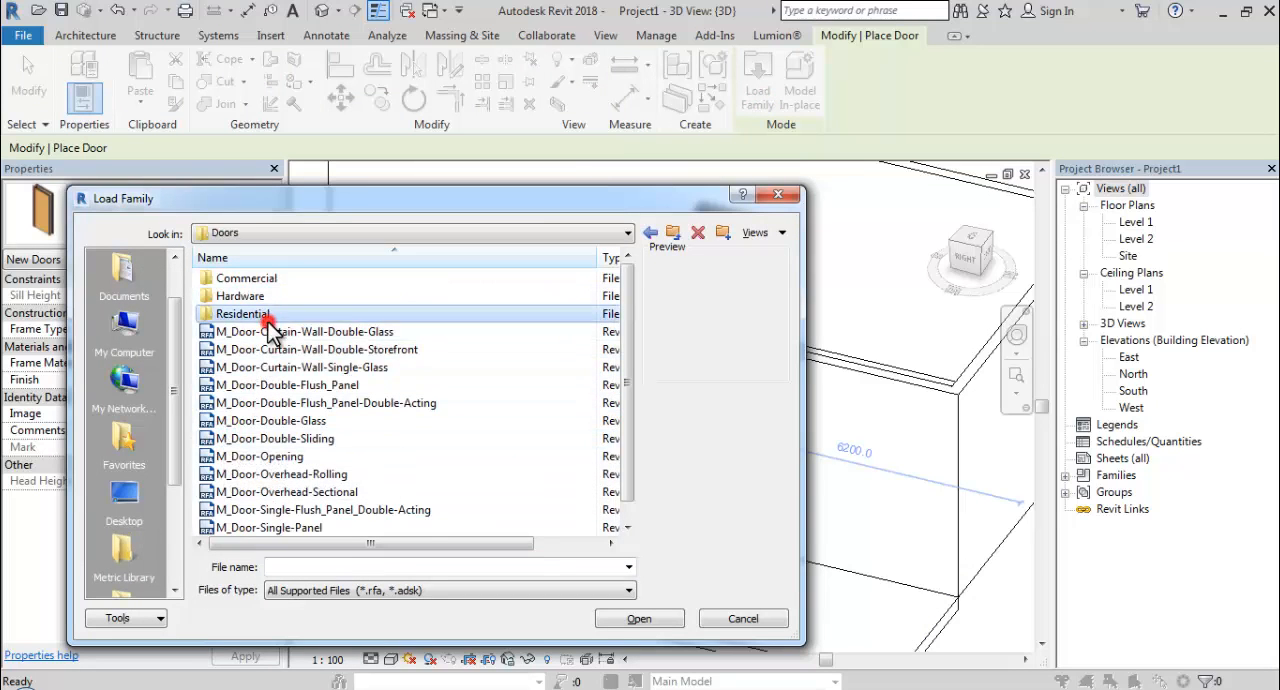
Go through the exterior door family previews and choose M_Door-Exterior-Double-Full Glass-Wood_Clad.
left_click(285, 279)
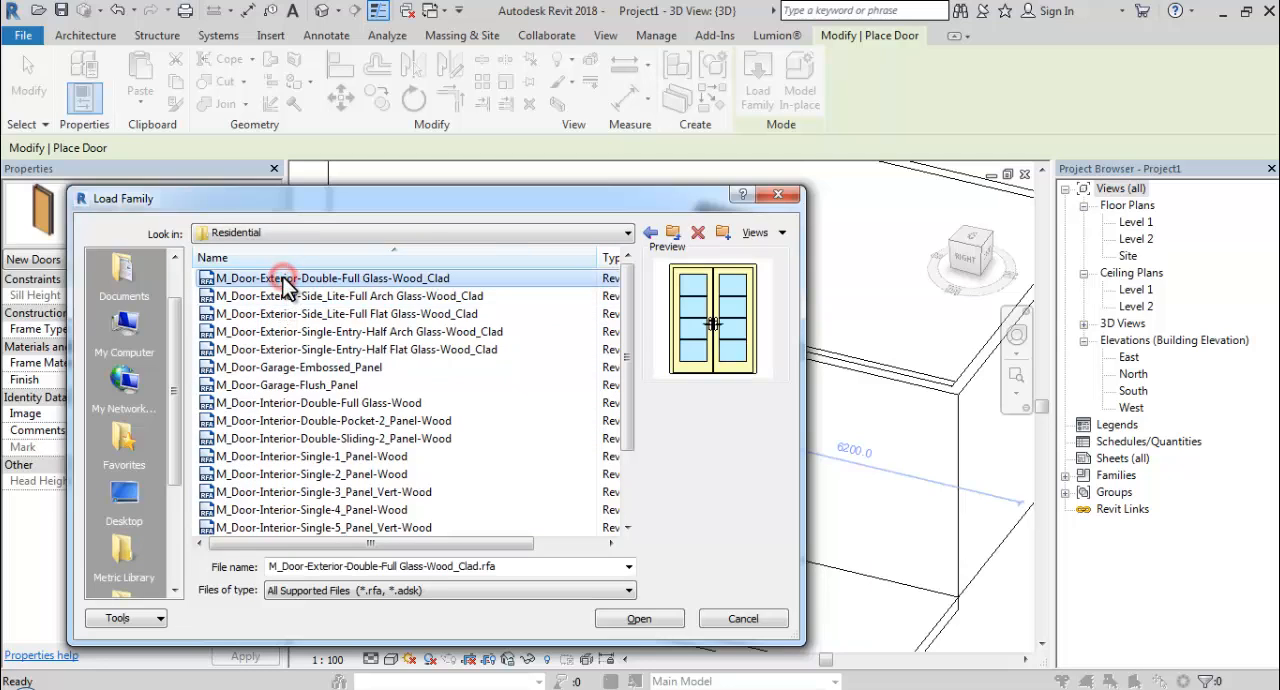
left_click(293, 297)
left_click(303, 316)
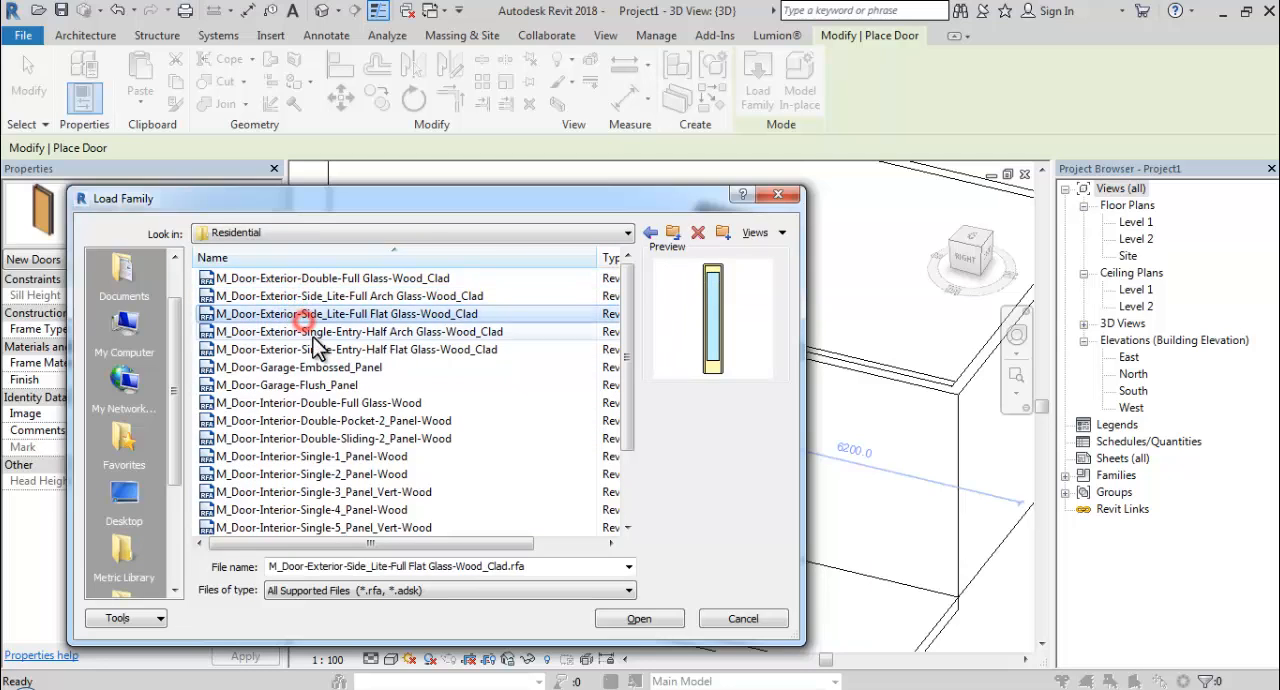
left_click(316, 349)
left_click(303, 279)
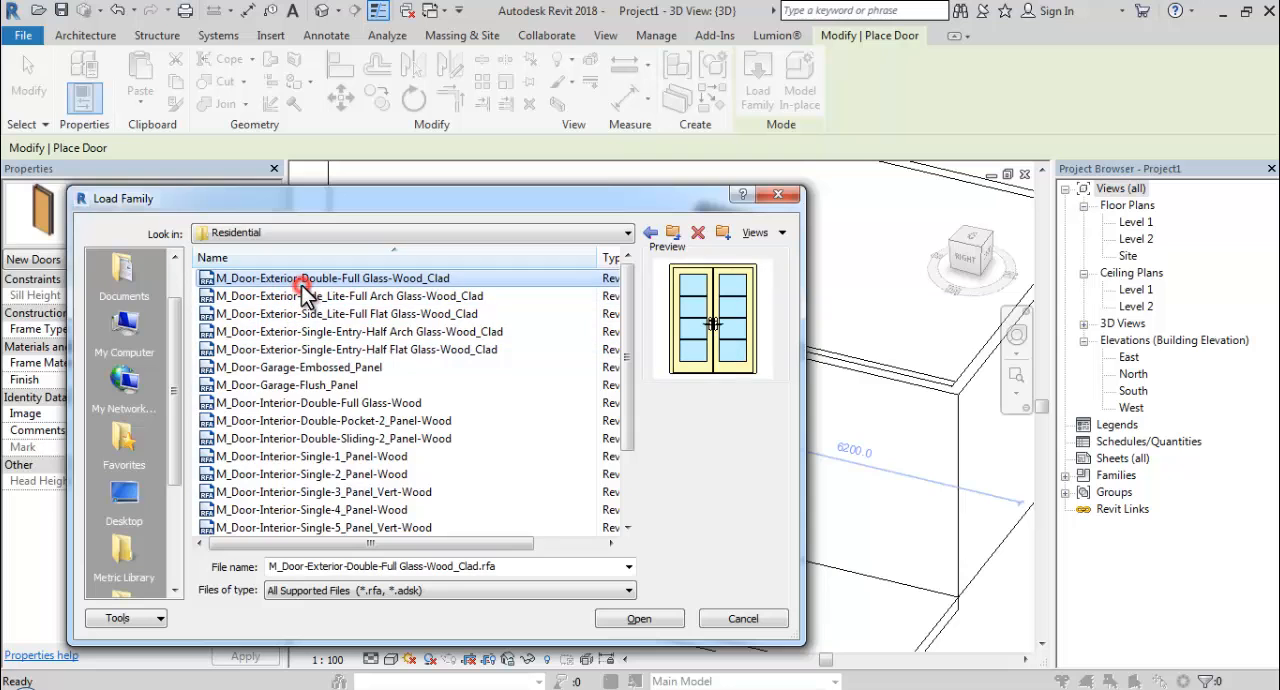
Load the chosen family's 1700 x 2400mm type and place one double door in the long wall beside the awning window.
left_click(637, 620)
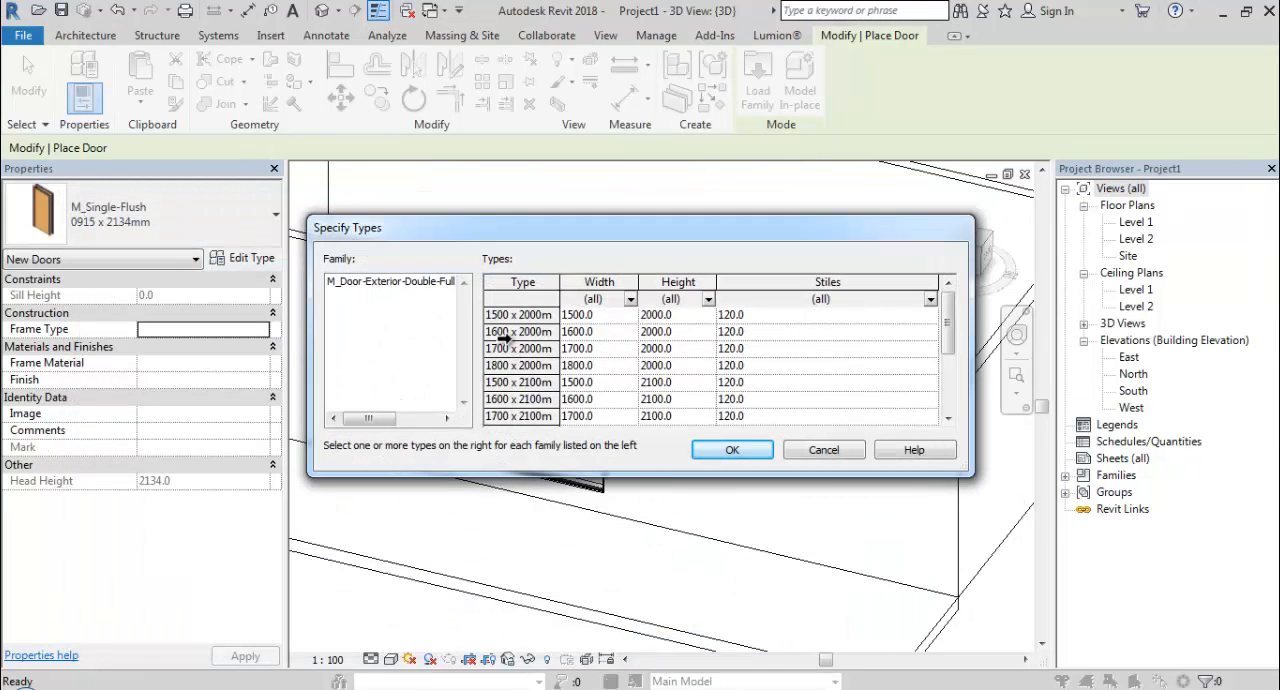
left_click(531, 398)
scroll(540, 402, "down", 2)
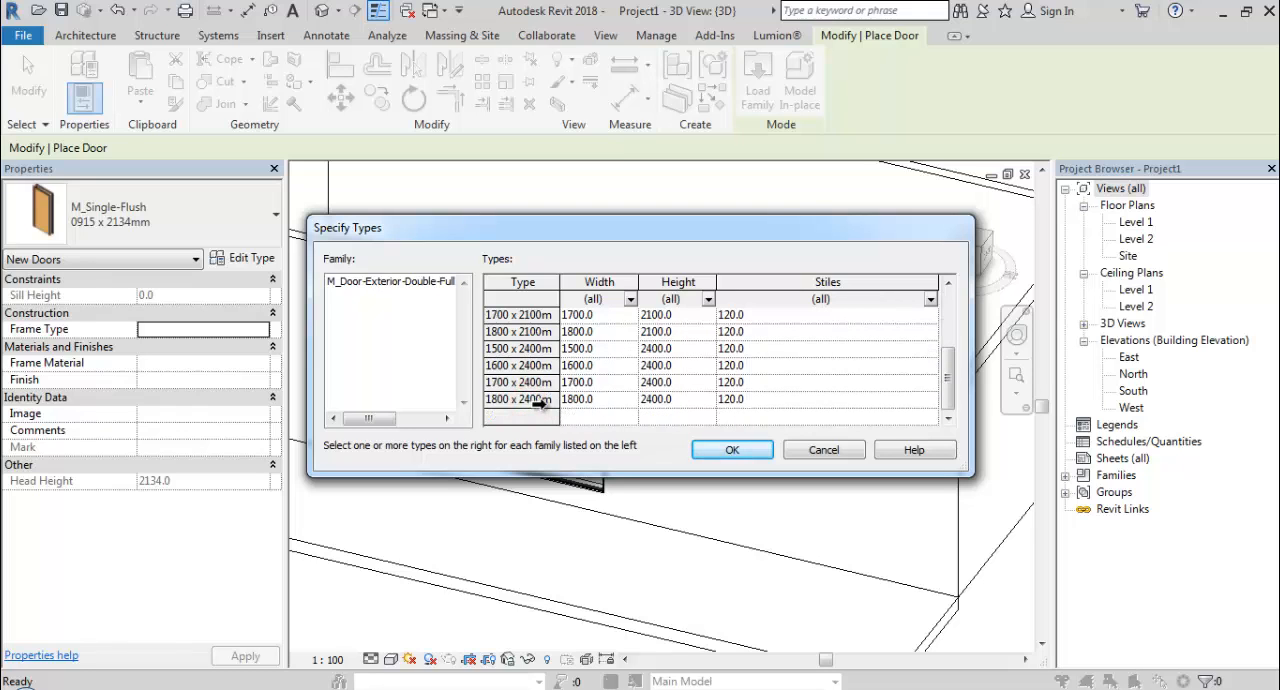
left_click(532, 382)
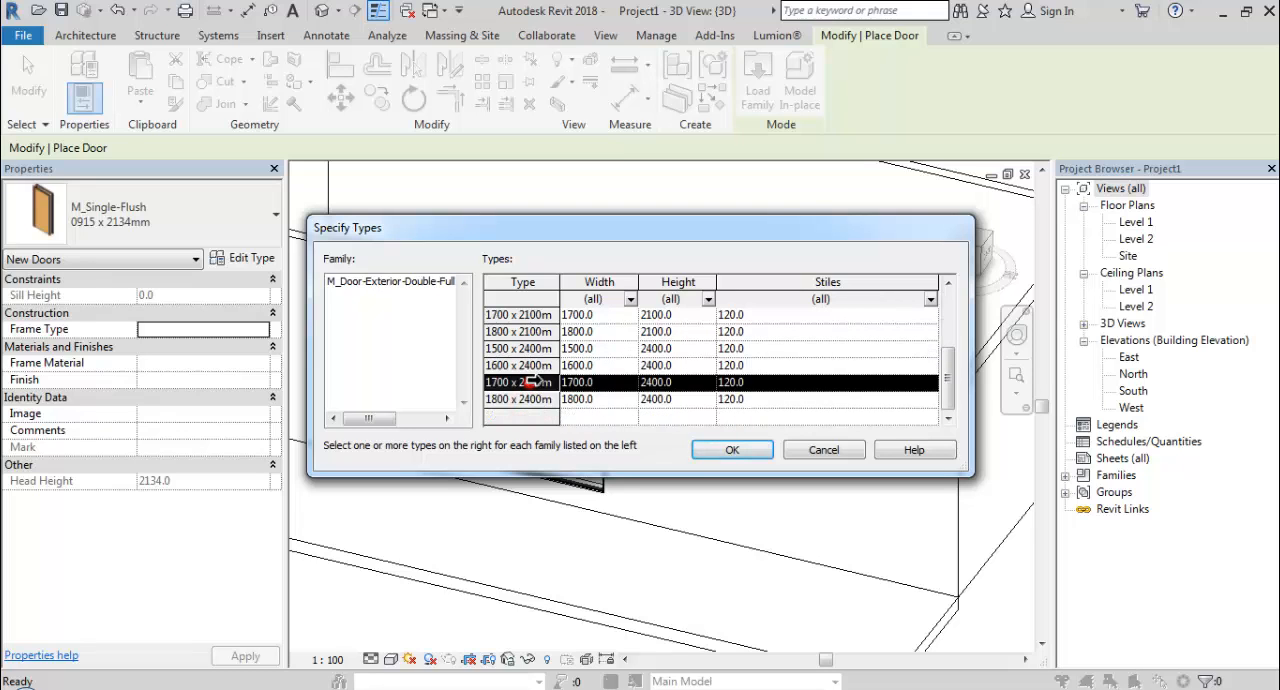
left_click(712, 449)
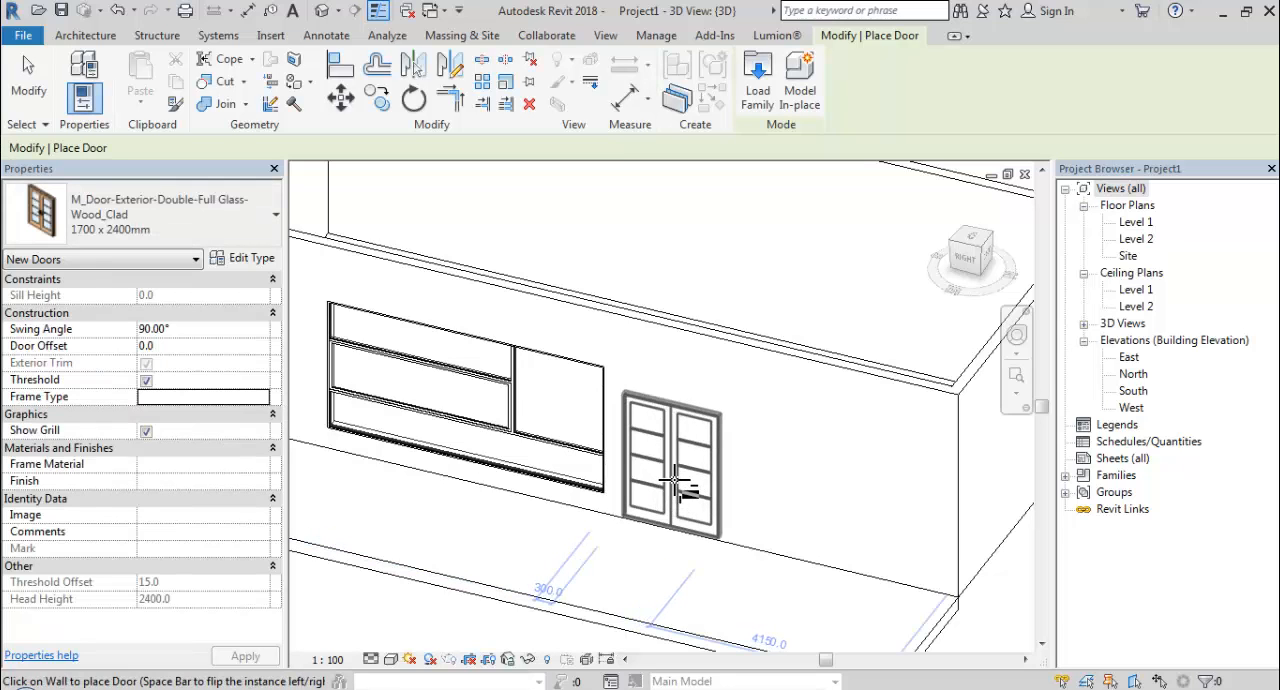
left_click(675, 483)
key("Escape")
key("Escape")
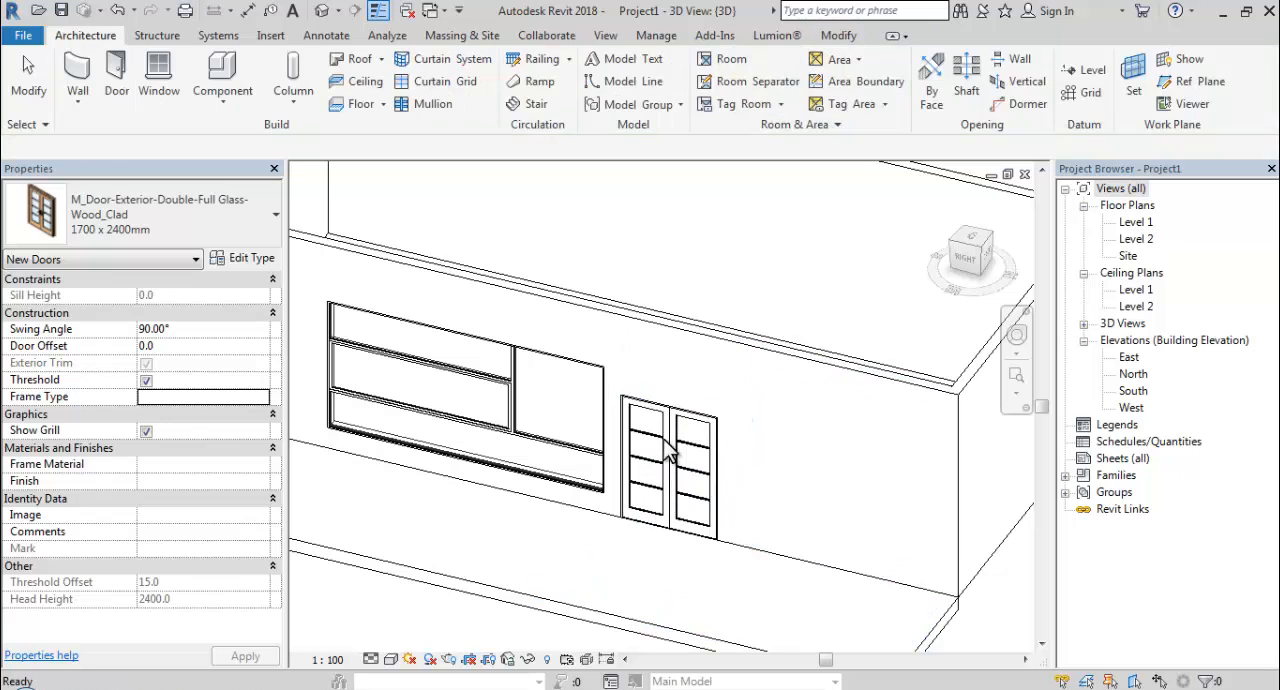
Edit the double glass door's type to a height of 2700.
left_click(665, 423)
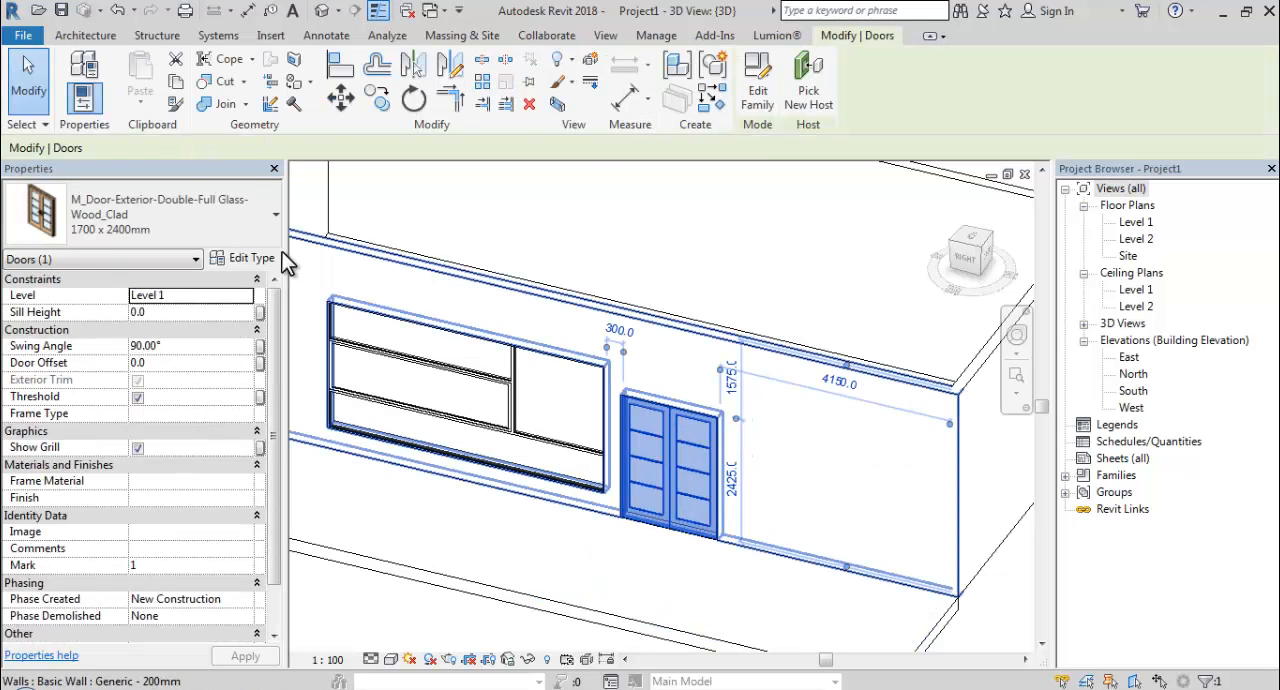
left_click(250, 259)
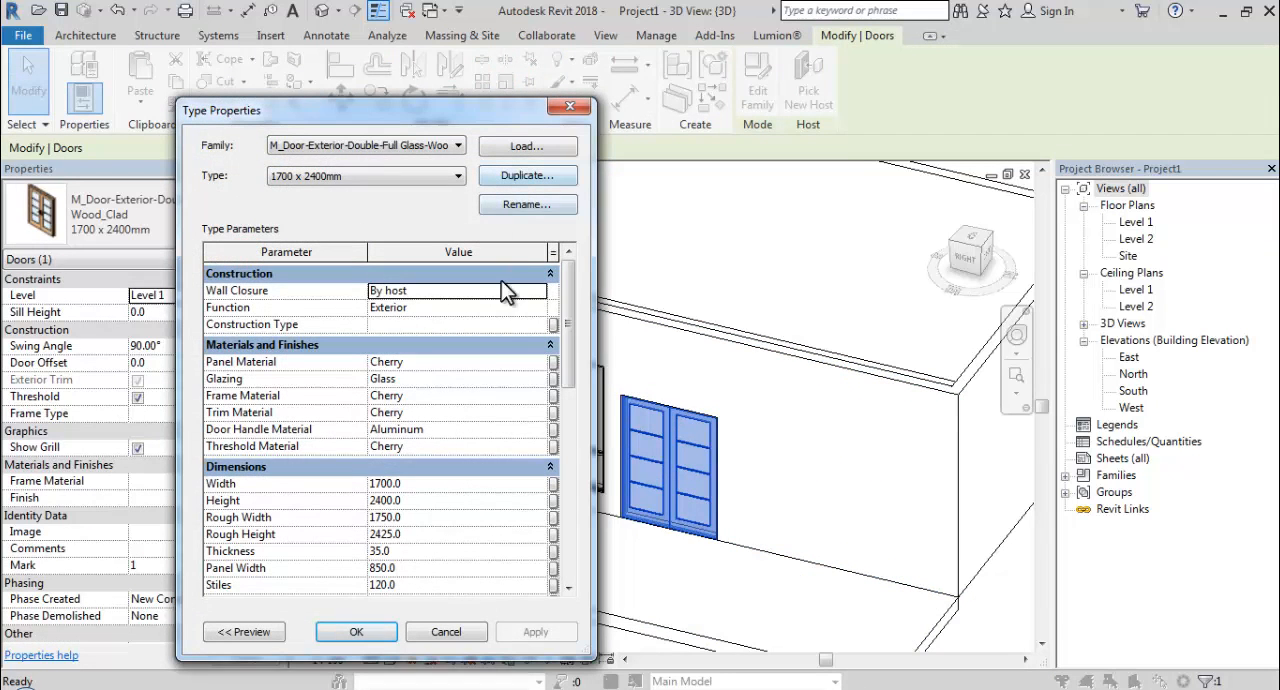
left_click(462, 503)
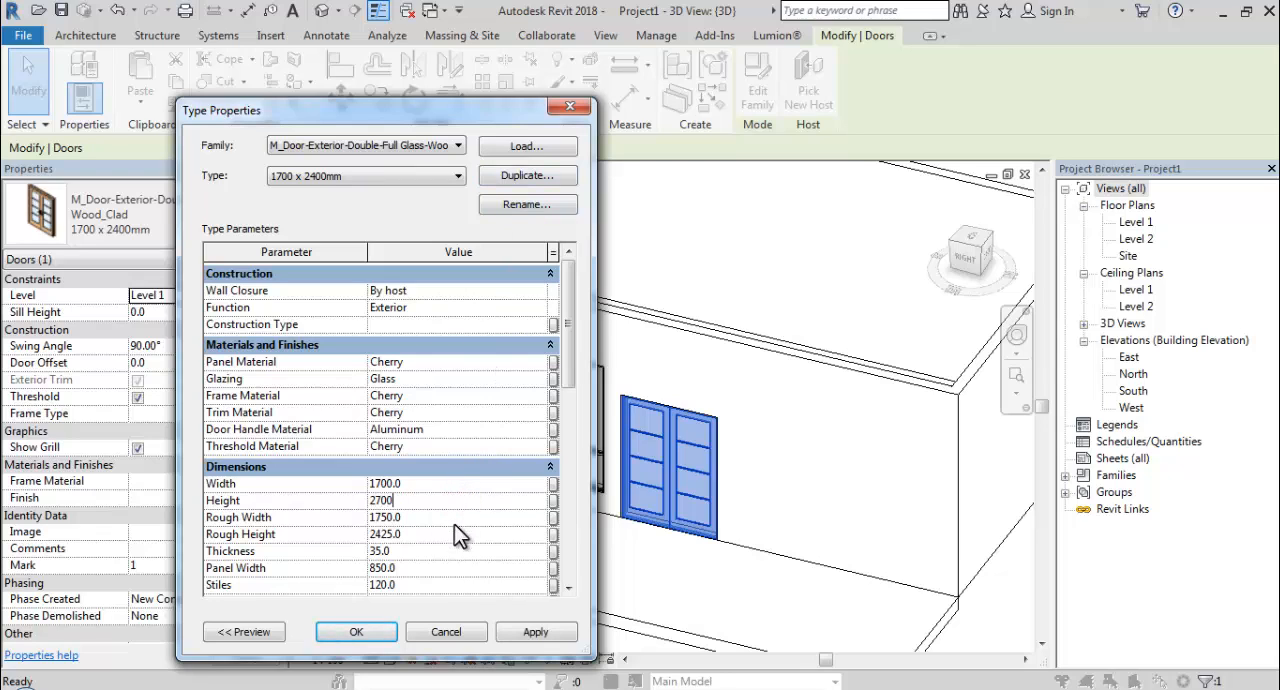
left_click(368, 624)
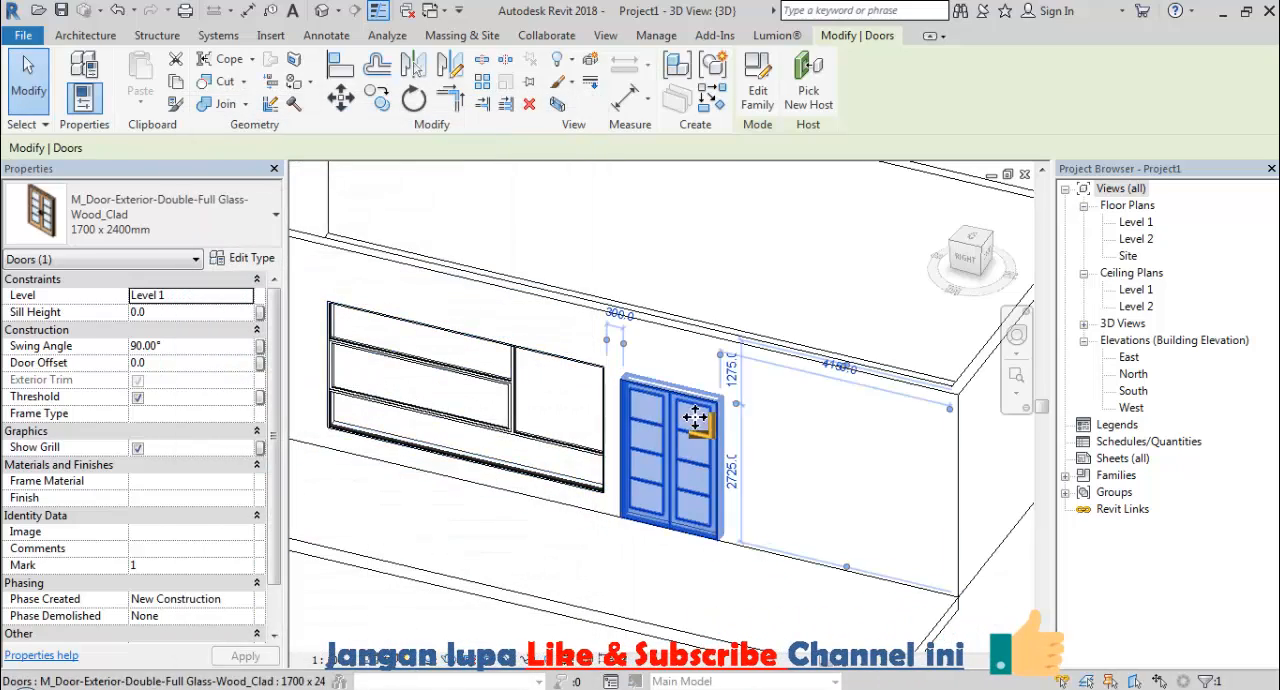
middle_click_drag(671, 561, 378, 468, "shift")
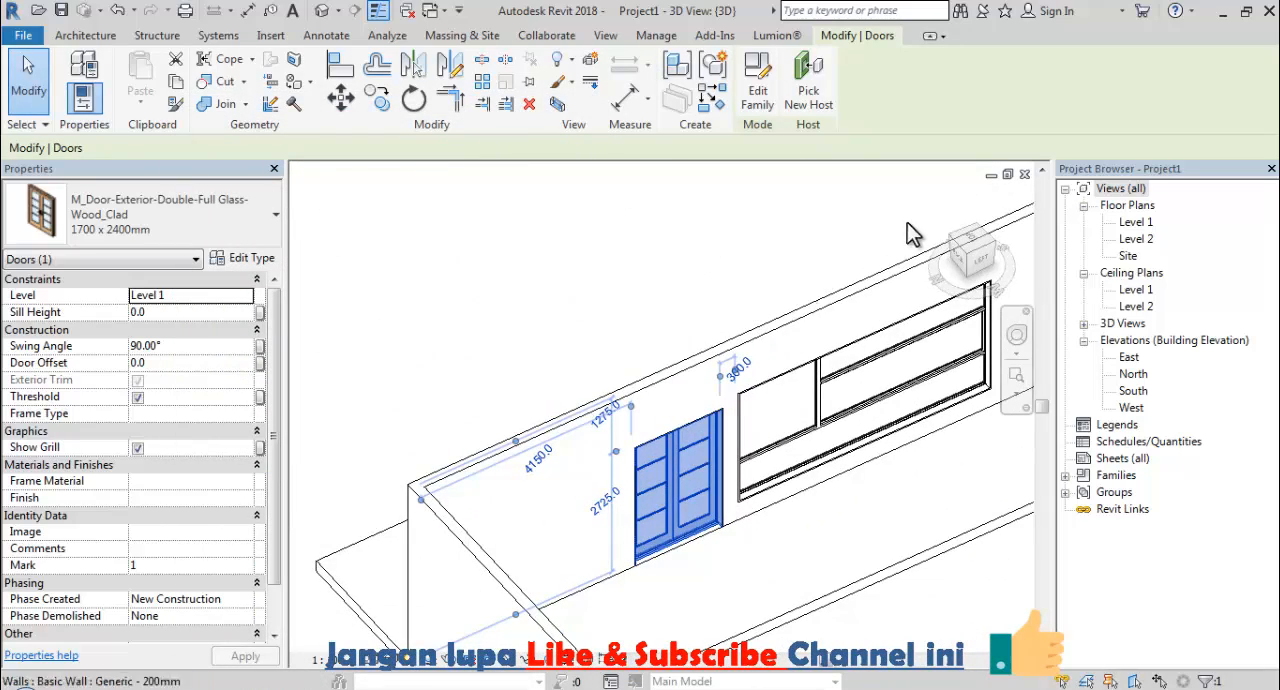
Open the Level 2 floor plan.
left_click(1133, 239)
double_click(1133, 239)
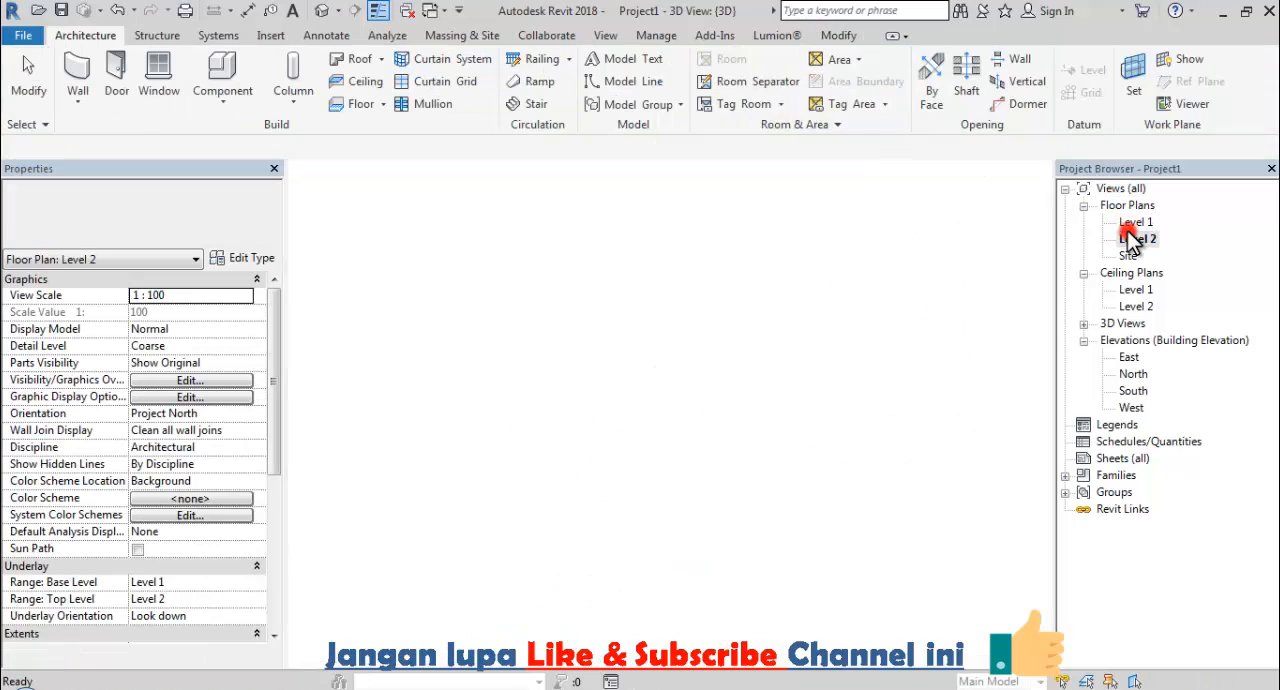
left_click(797, 341)
scroll(730, 366, "up", 5)
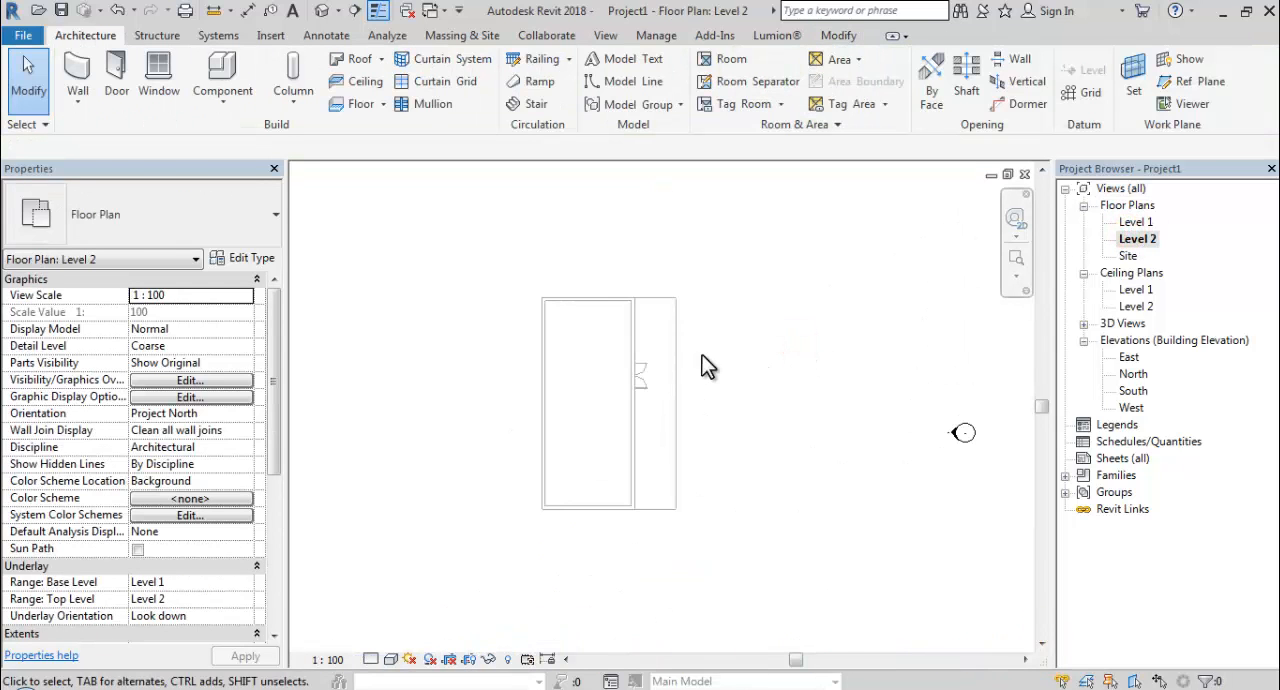
Start a roof by footprint and draw a rectangular boundary around the building's outer wall corners with a 600 offset.
left_click(356, 59)
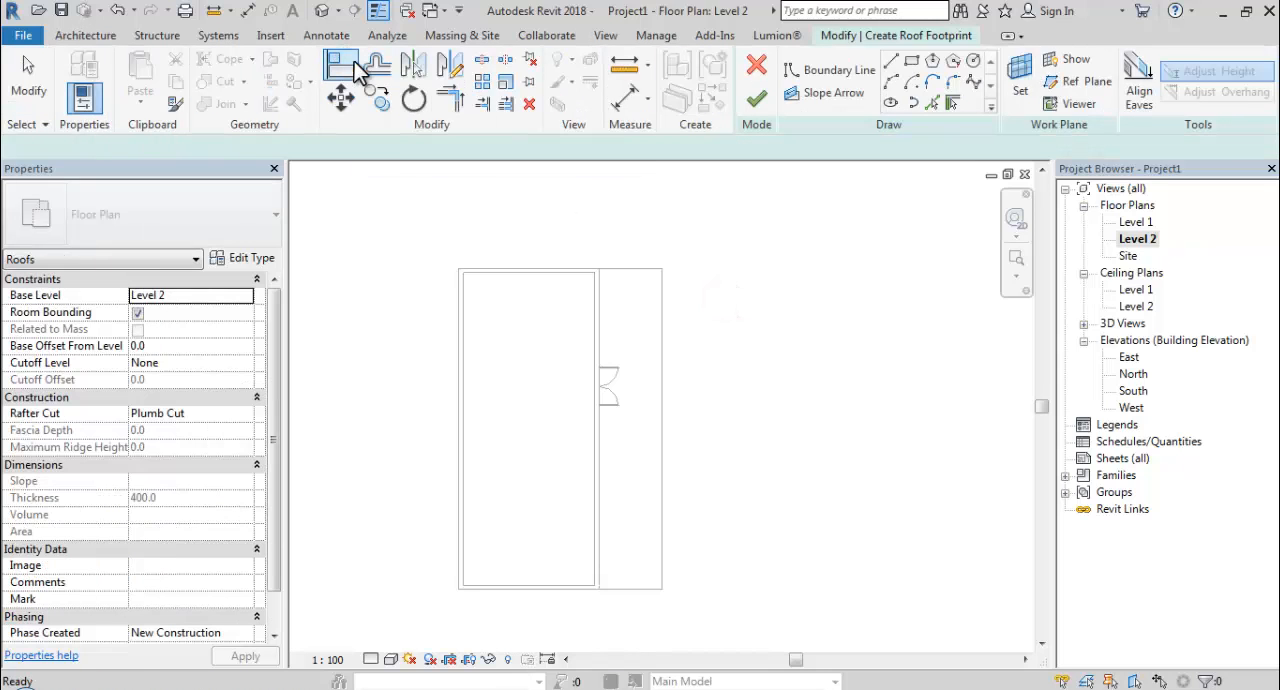
left_click(912, 62)
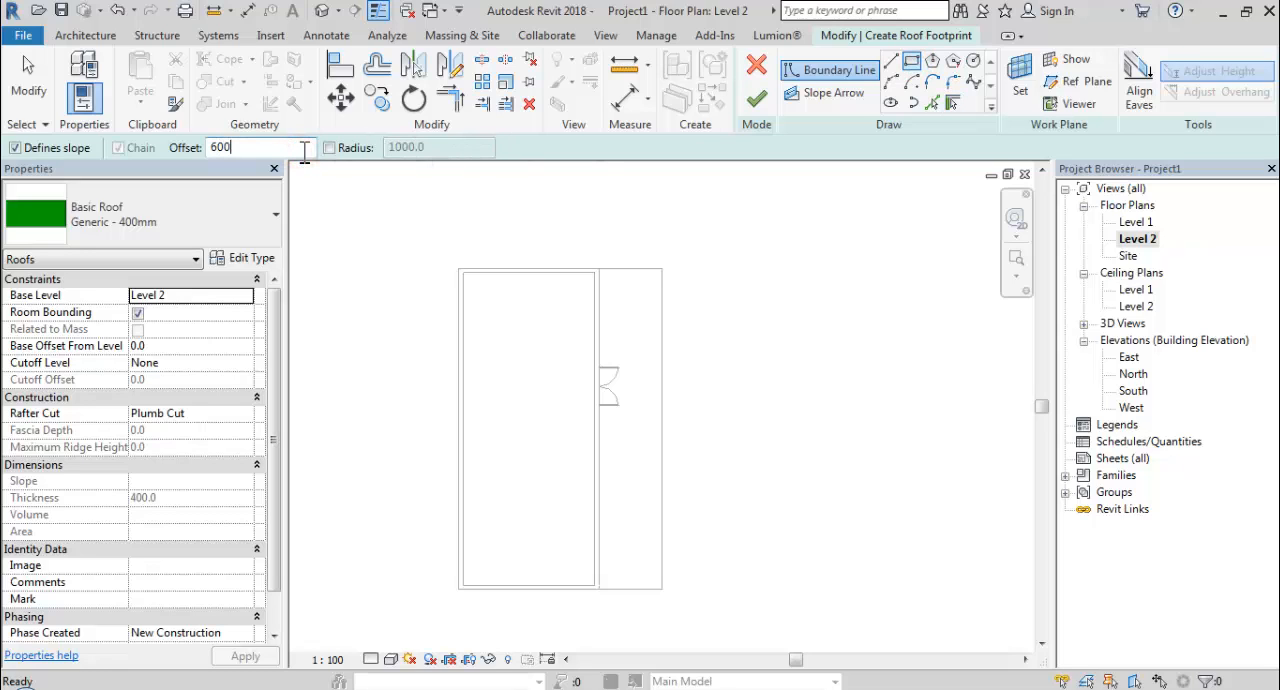
left_click(458, 268)
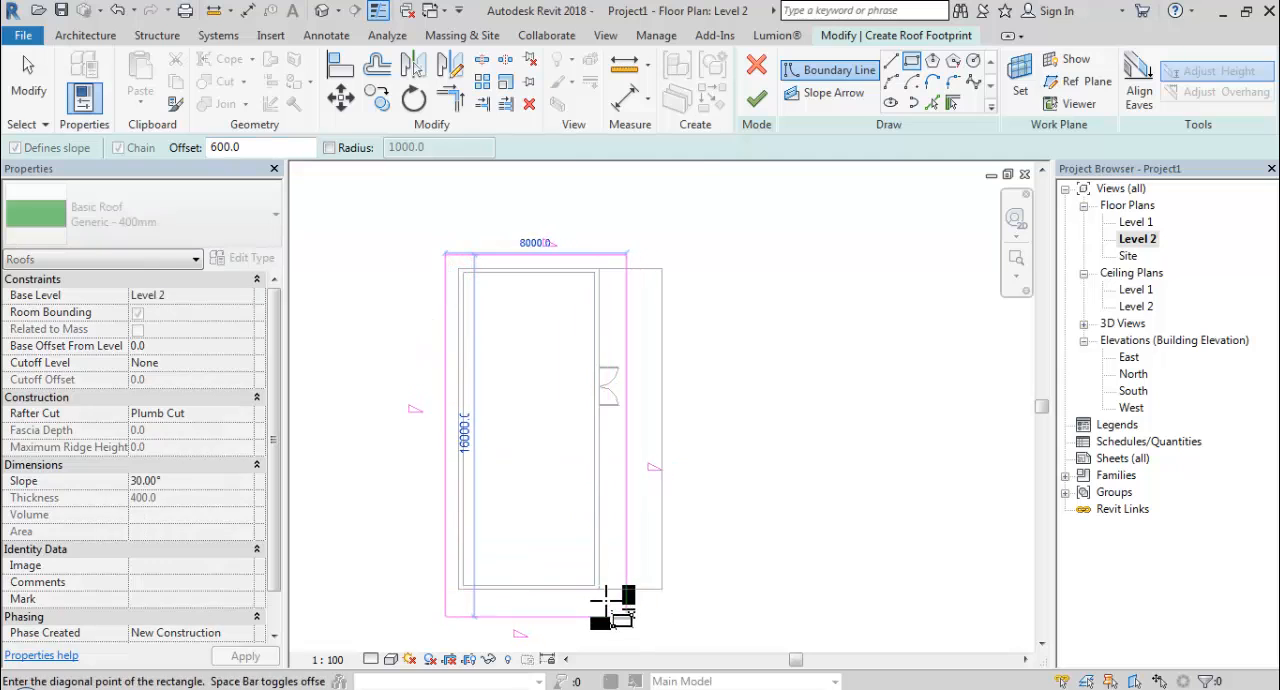
scroll(605, 600, "up", 2)
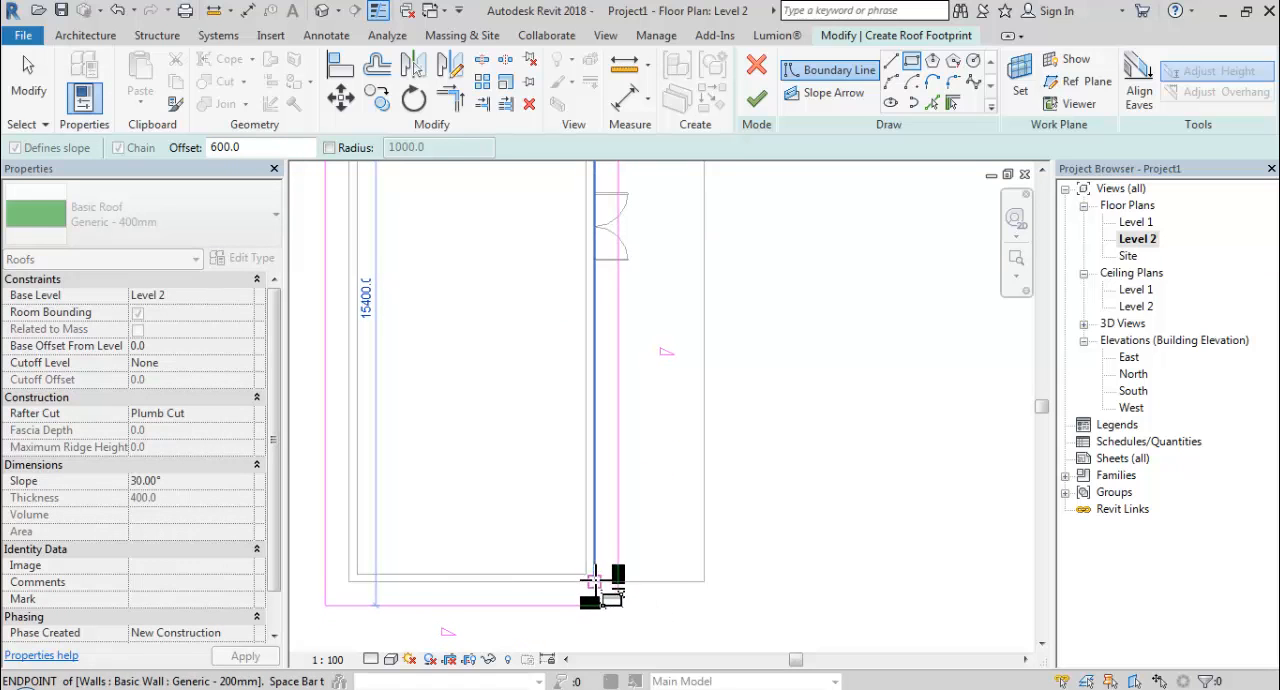
left_click(594, 580)
scroll(600, 576, "down", 2)
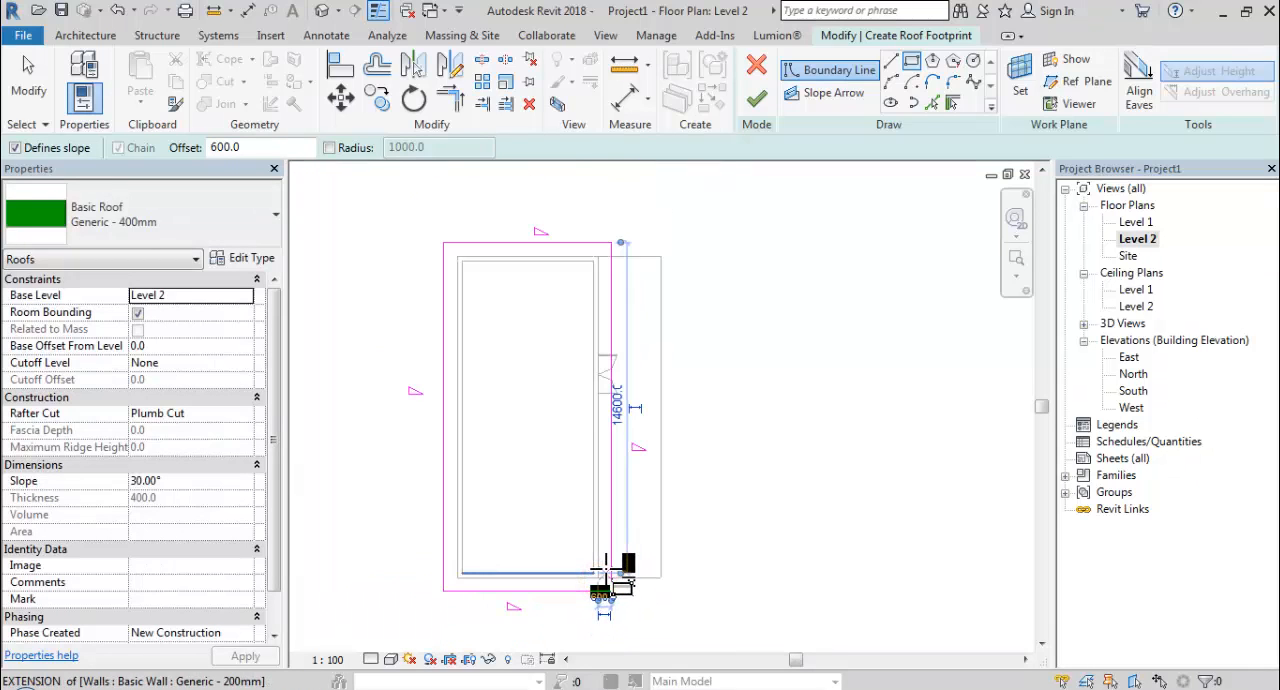
key("Escape")
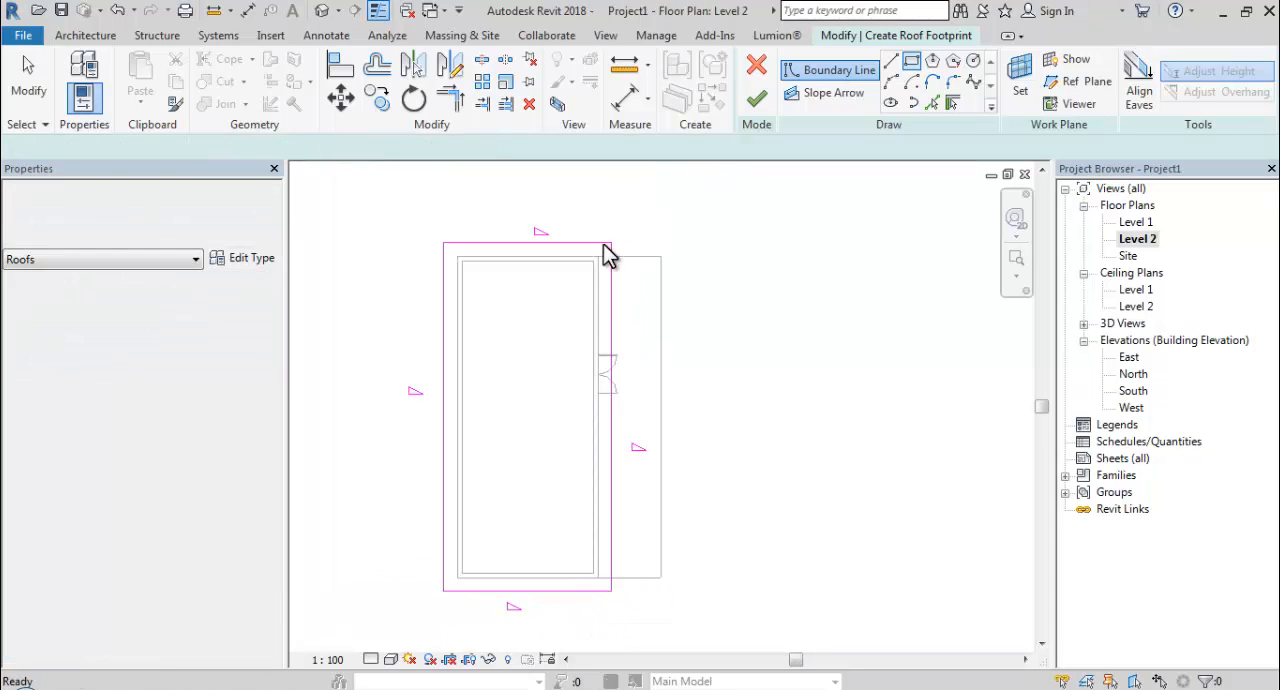
Turn off slope definition for the two short roof boundary lines and the long one on the door side.
left_click_drag(678, 211, 562, 548)
left_click_drag(544, 612, 544, 613)
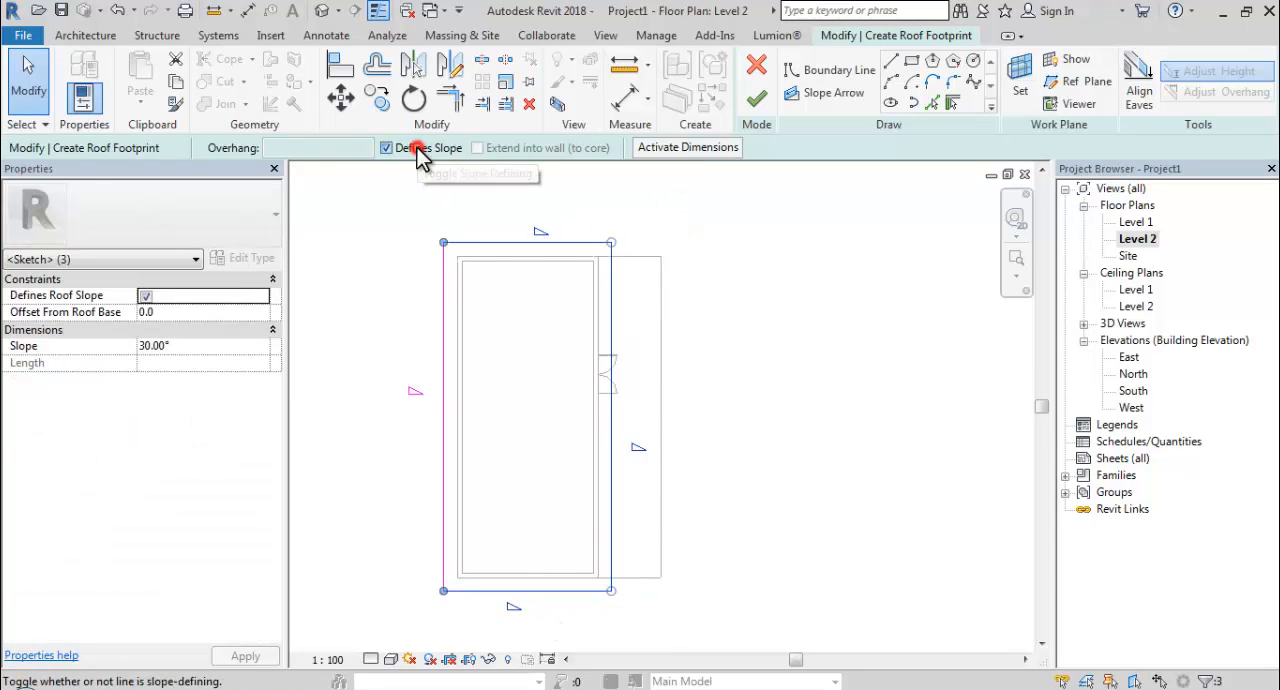
left_click(400, 193)
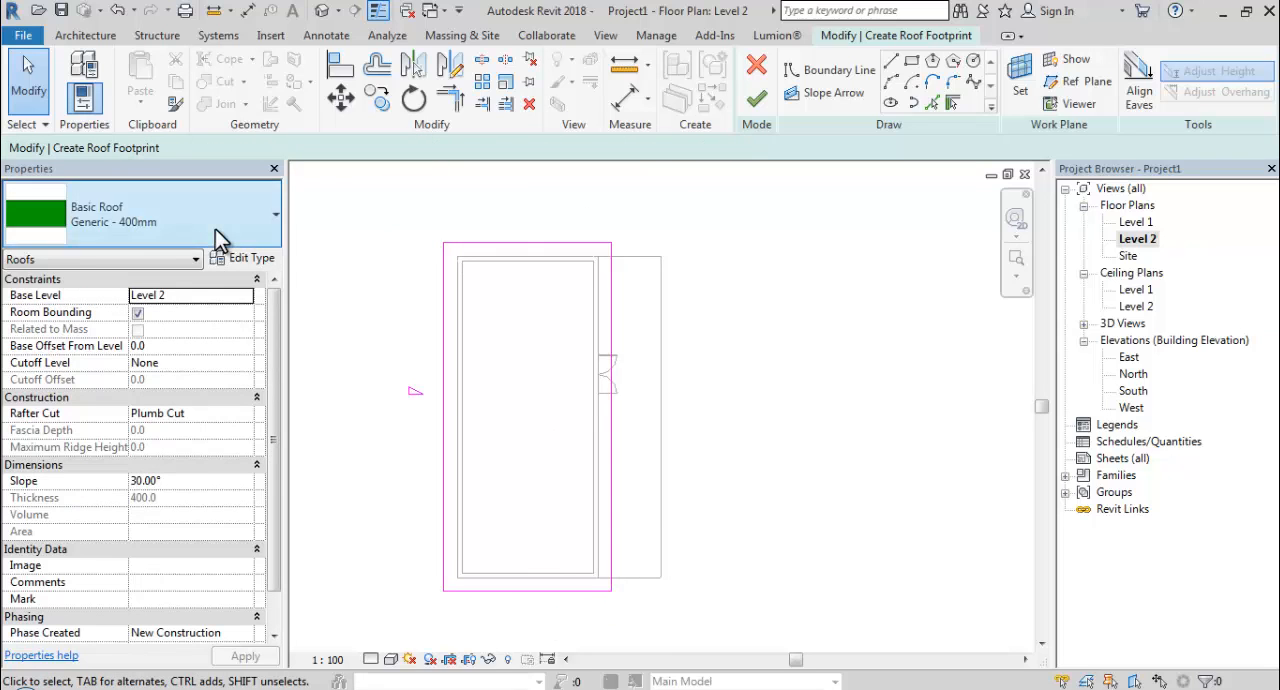
Set the roof type to Warm Roof - Concrete and delete the Structure [1] layer from its assembly.
left_click(215, 229)
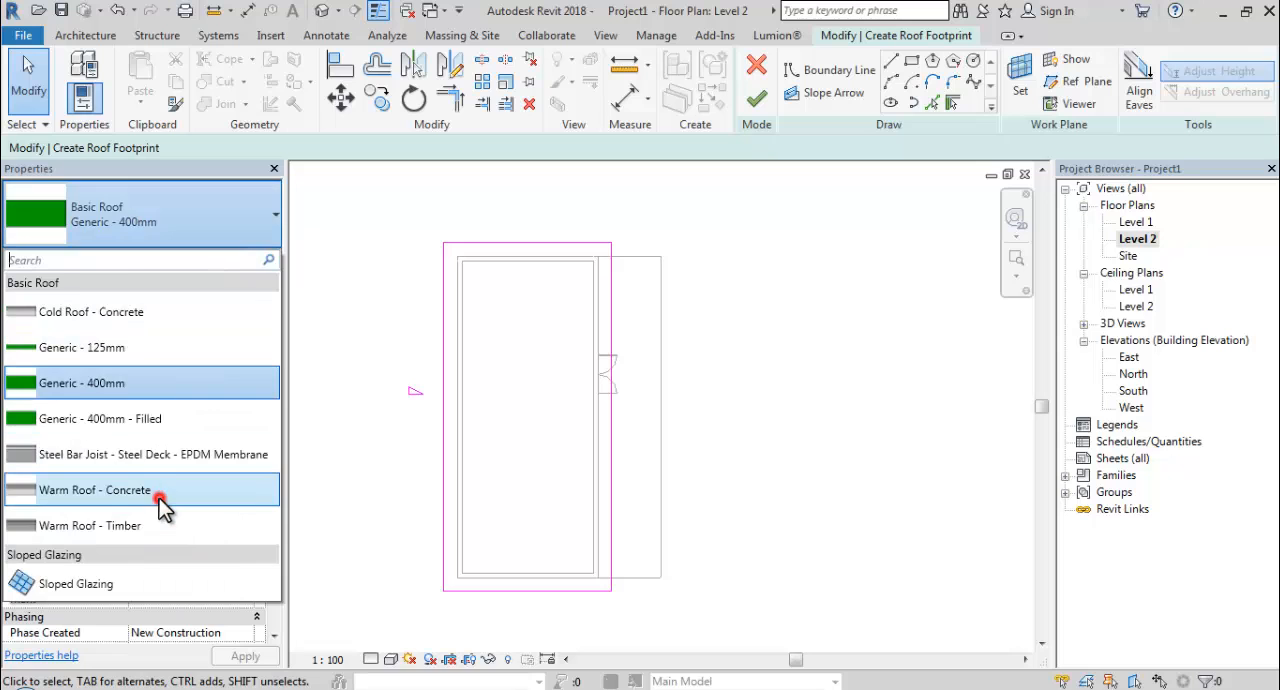
left_click(160, 490)
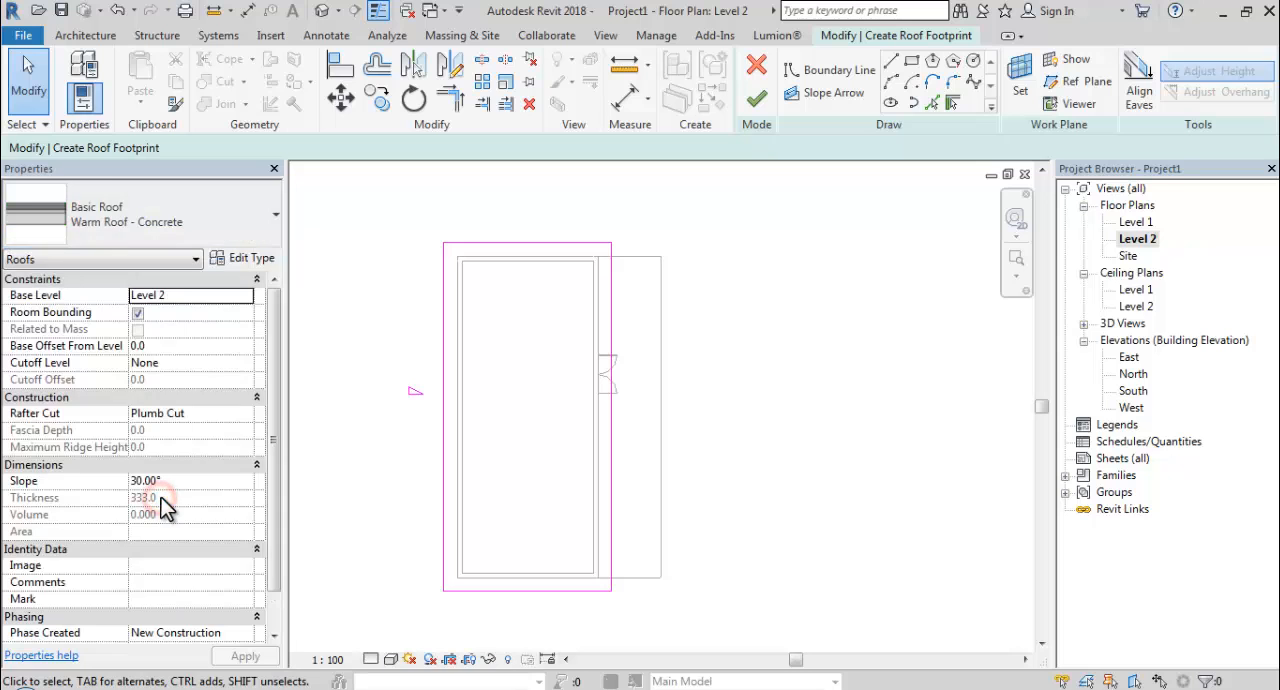
left_click(245, 260)
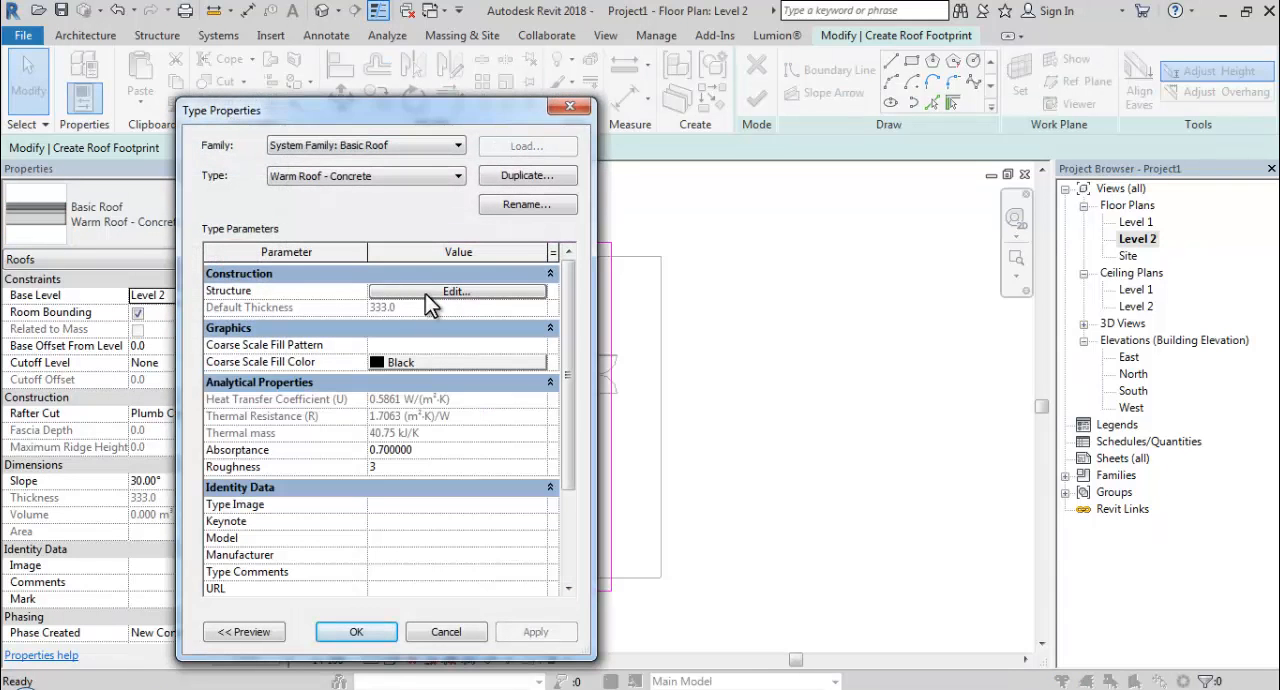
left_click(430, 293)
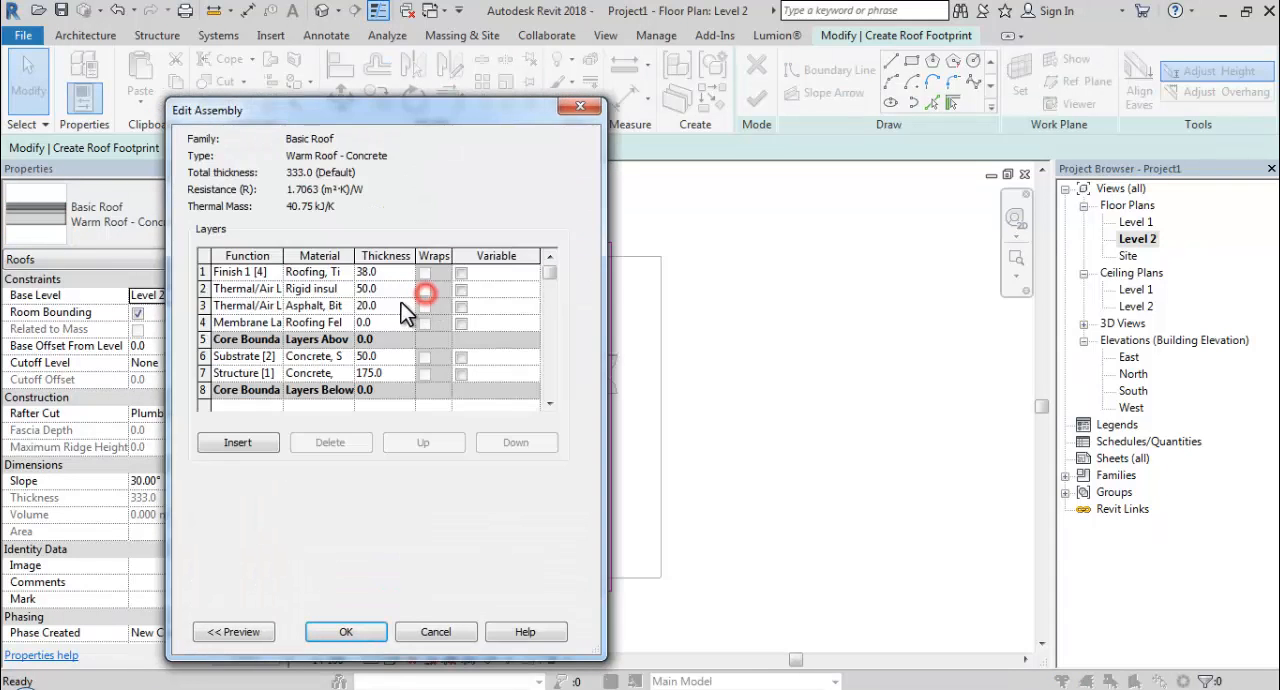
left_click(203, 372)
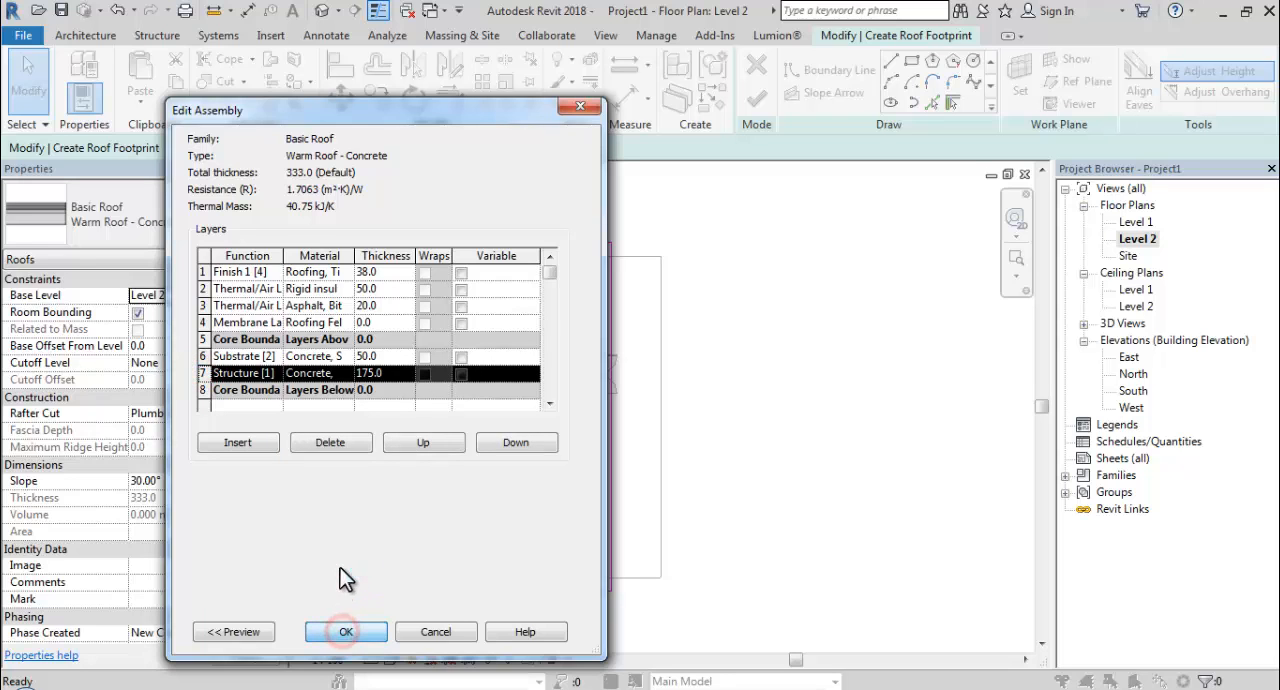
left_click(332, 442)
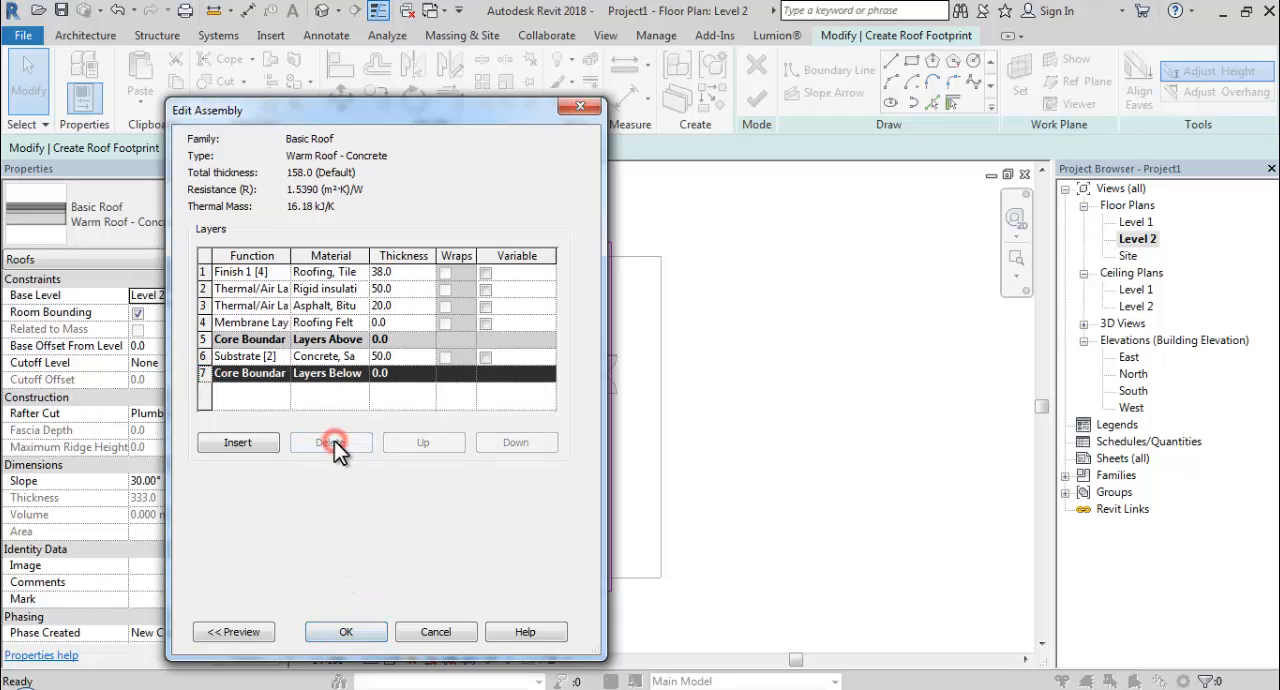
left_click(346, 632)
left_click(352, 634)
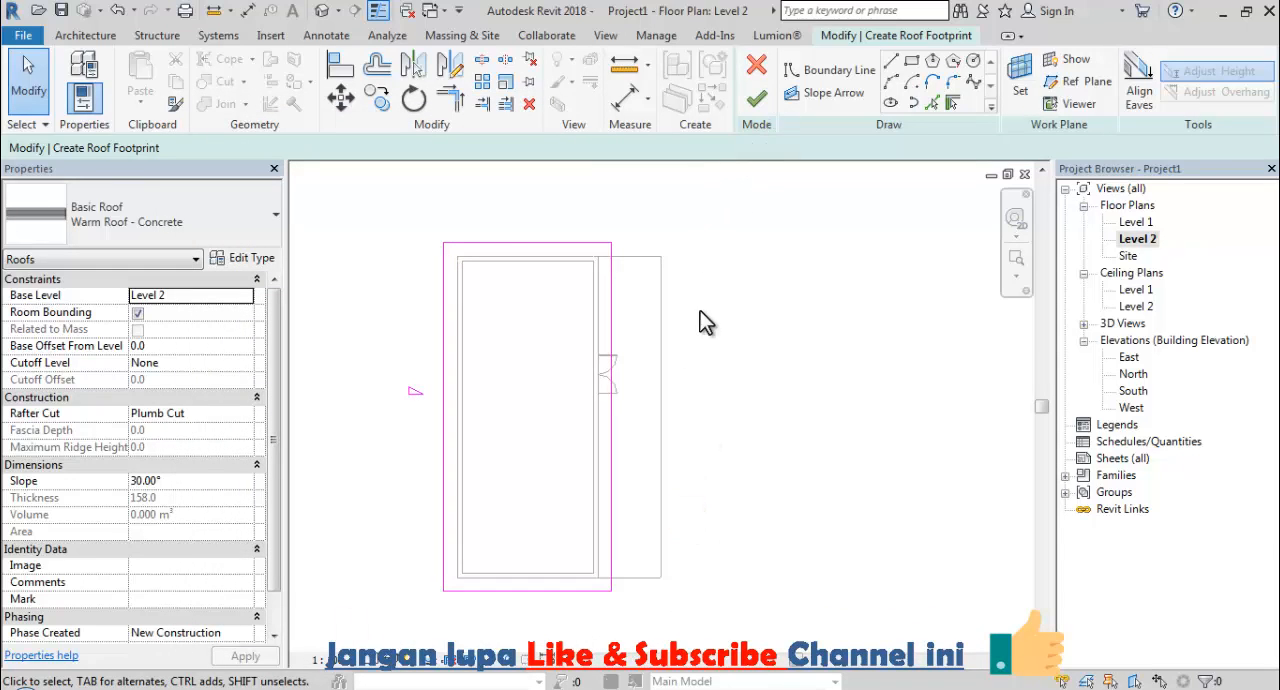
Move the door-side roof boundary line outward over the timber floor strip and finish the roof.
left_click(614, 400)
left_click_drag(614, 422, 650, 425)
left_click(757, 99)
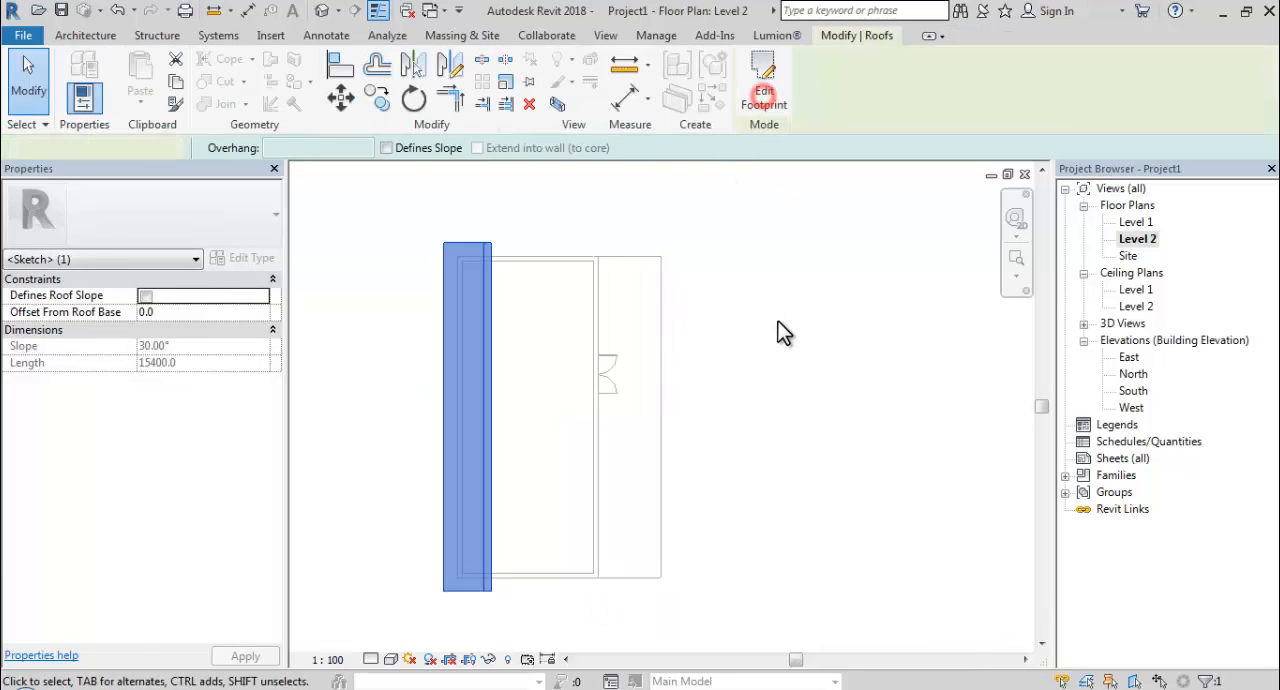
left_click(711, 270)
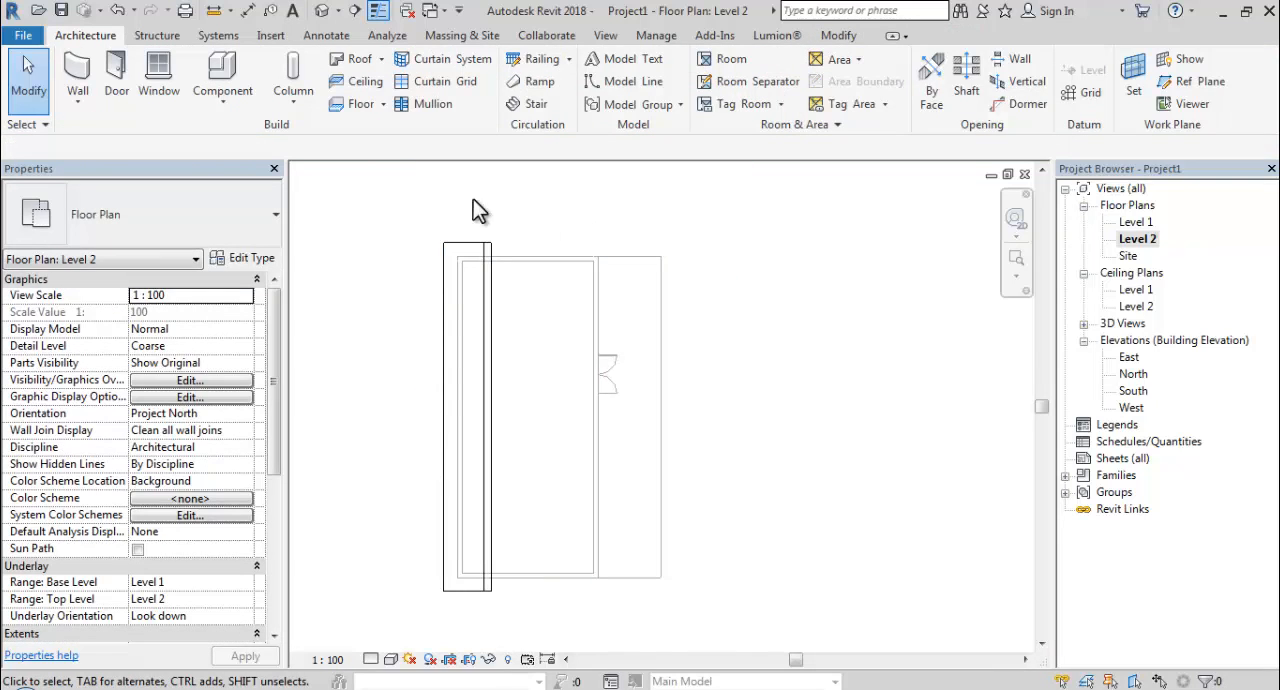
On the Level 1 floor plan, place an M_Desk 1525 x 762mm in the room corner below the window, about 200 from the window wall.
double_click(1133, 222)
scroll(547, 396, "up", 2)
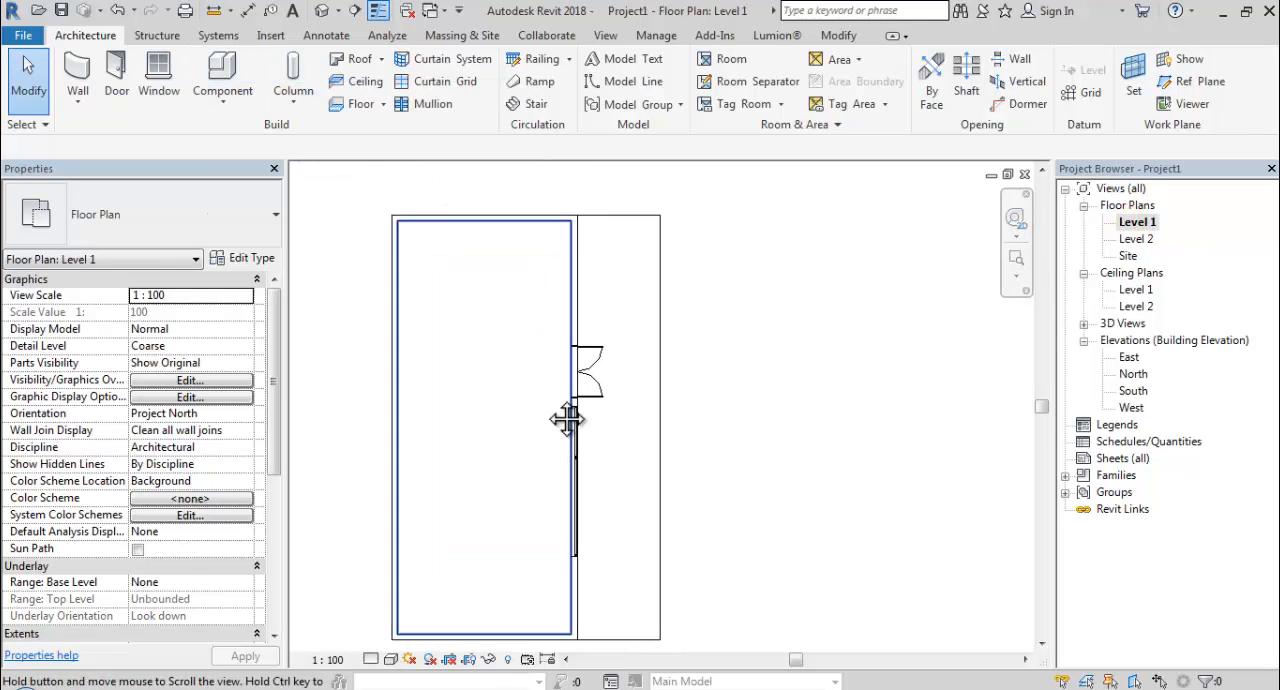
middle_click_drag(567, 420, 562, 407)
left_click(219, 70)
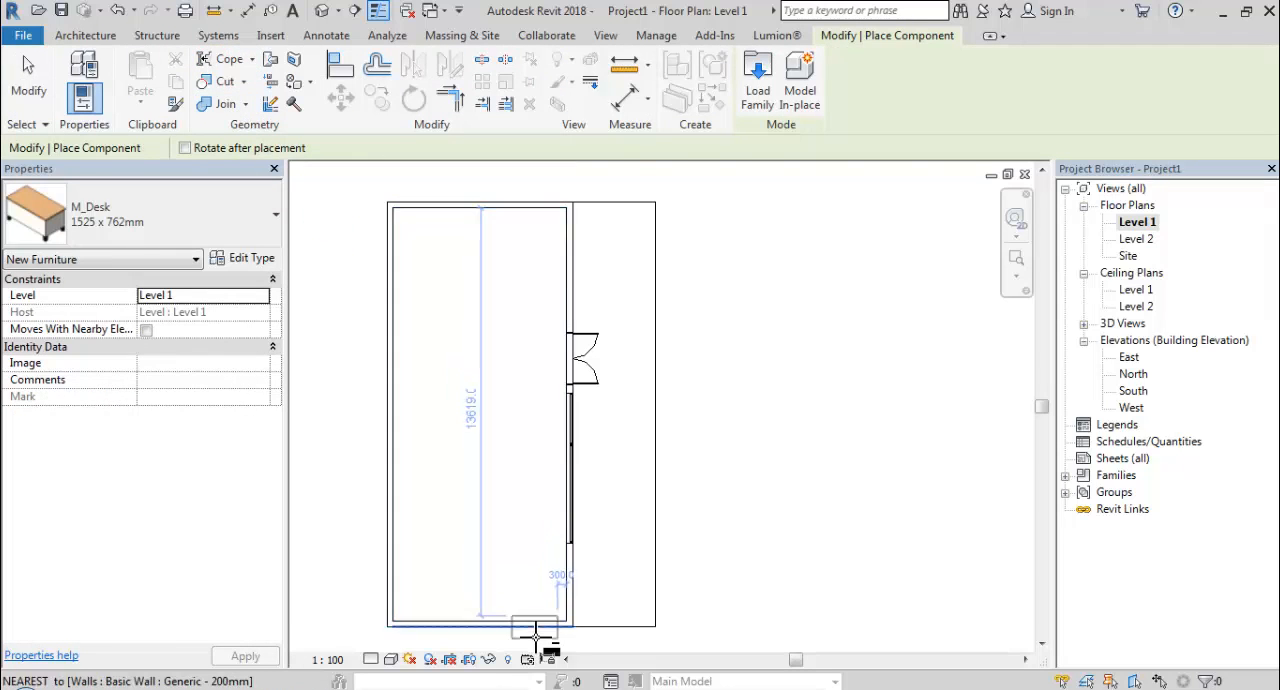
scroll(537, 590, "up", 4)
scroll(545, 554, "down", 1)
middle_click_drag(563, 555, 598, 466)
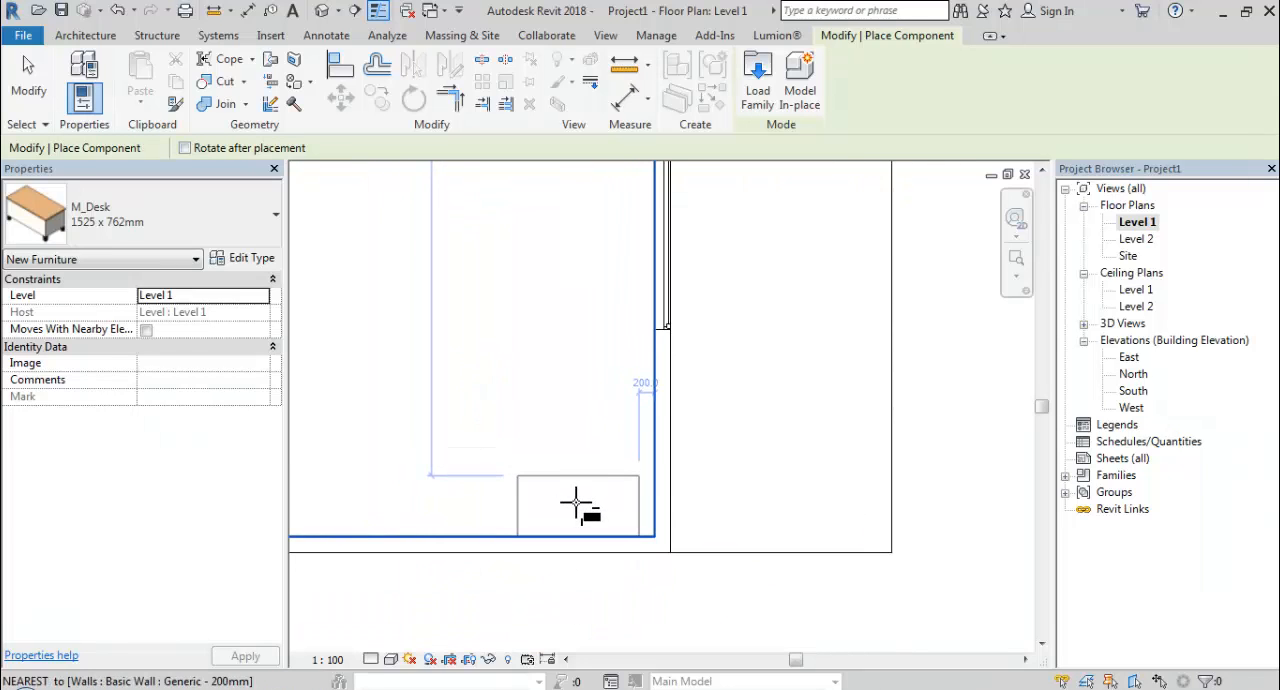
left_click(577, 501)
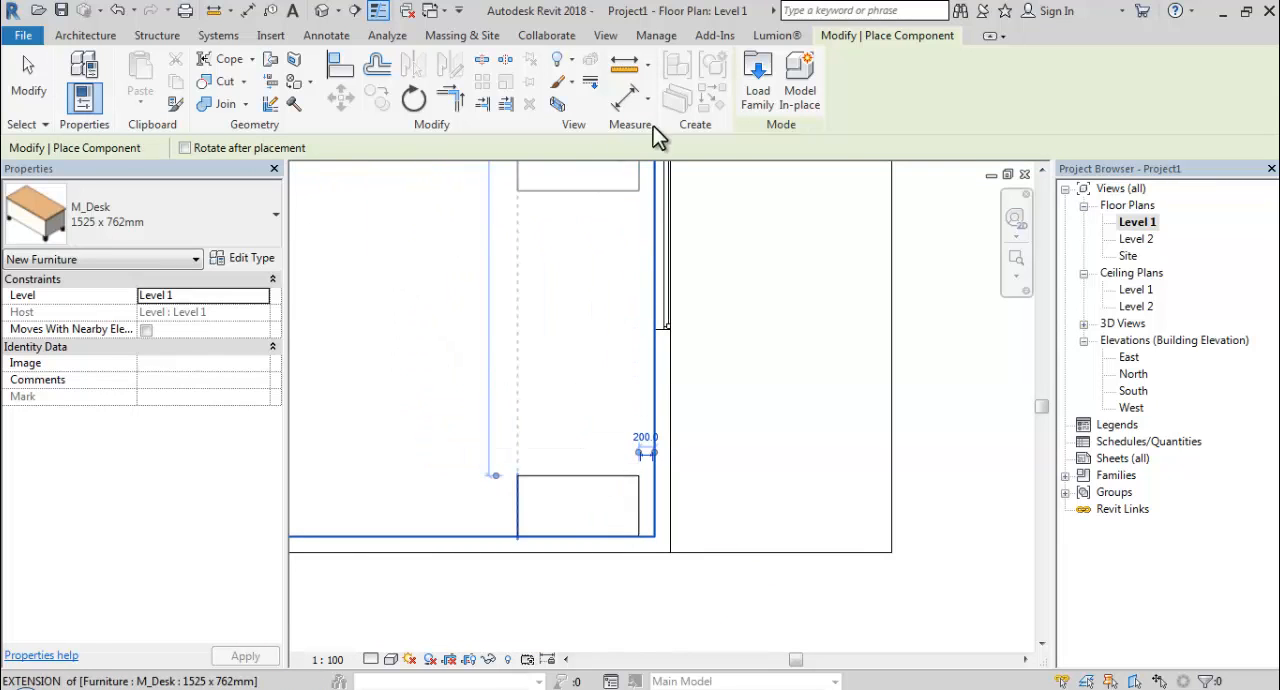
Load the M_Chair-Executive family from the library's Furniture/Seating folder and place one chair at the room side of the desk.
left_click(755, 110)
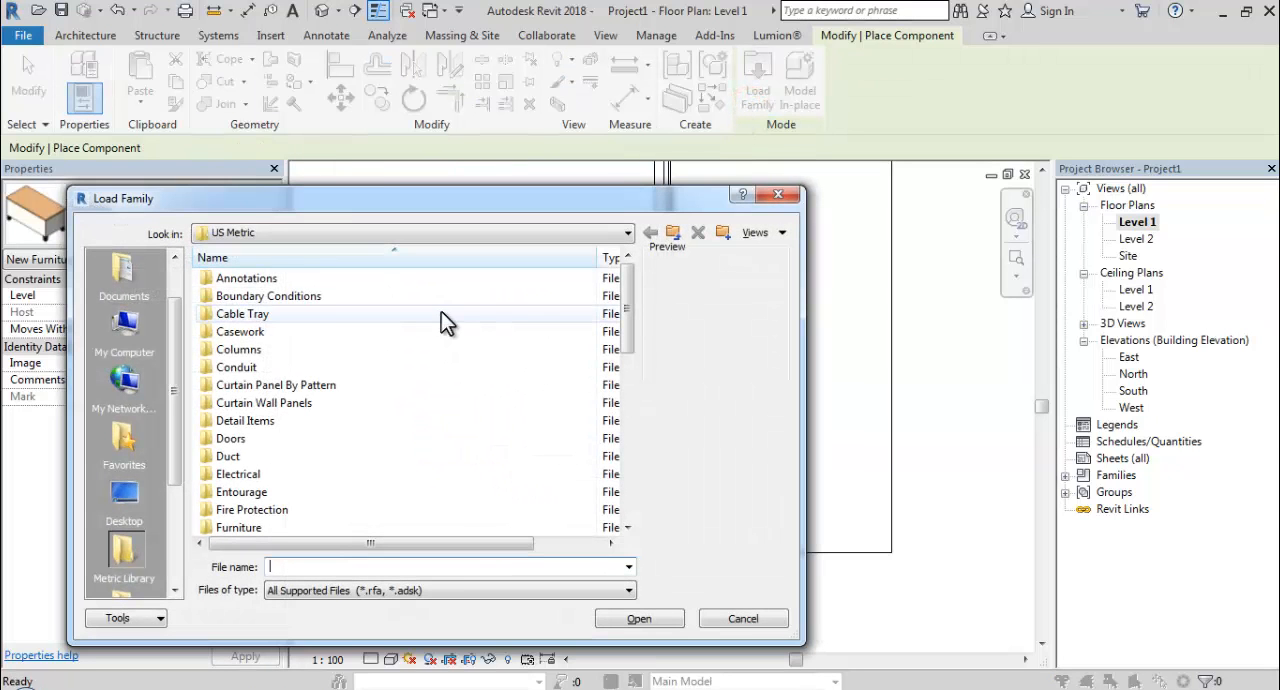
left_click(441, 313)
scroll(273, 465, "down", 1)
left_click(262, 510)
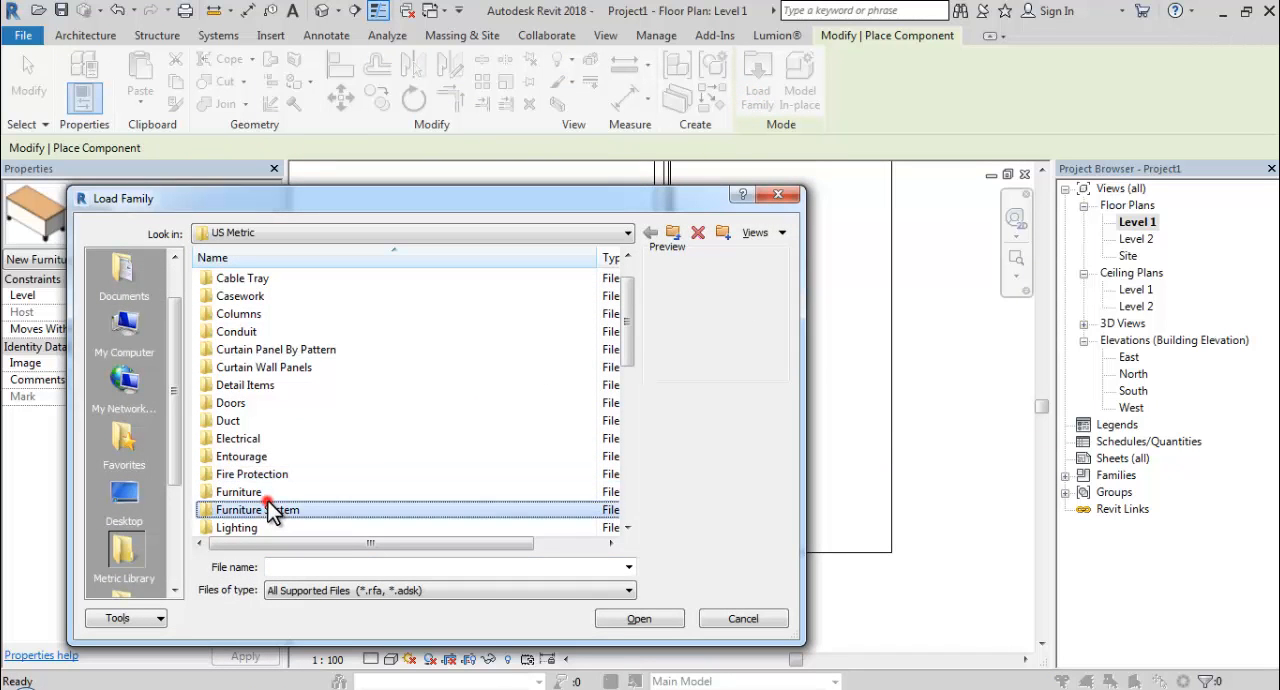
left_click(232, 491)
double_click(232, 491)
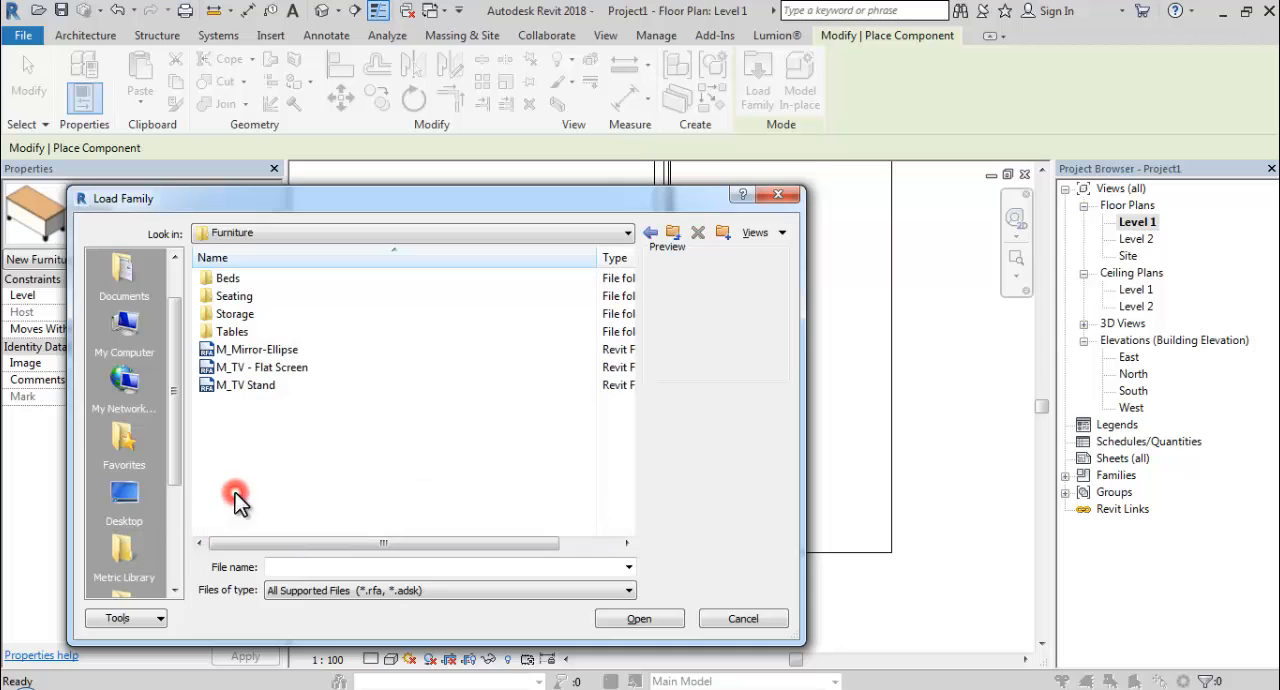
double_click(268, 294)
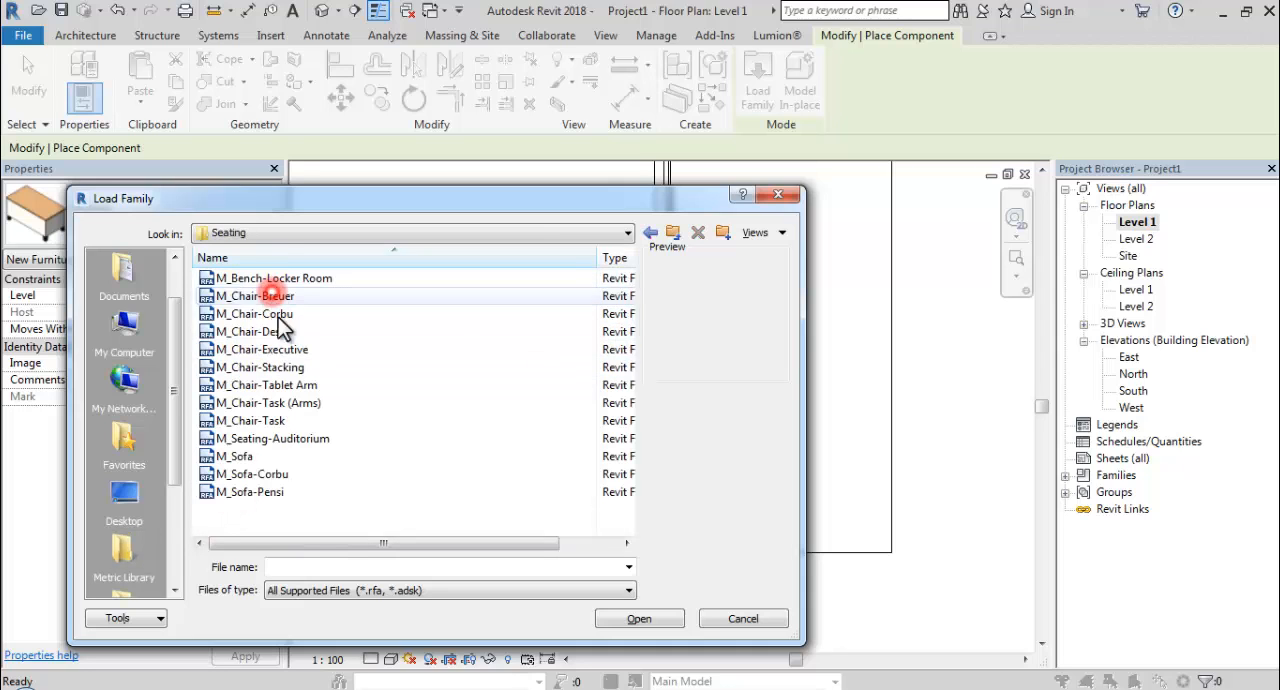
left_click(266, 296)
left_click(275, 315)
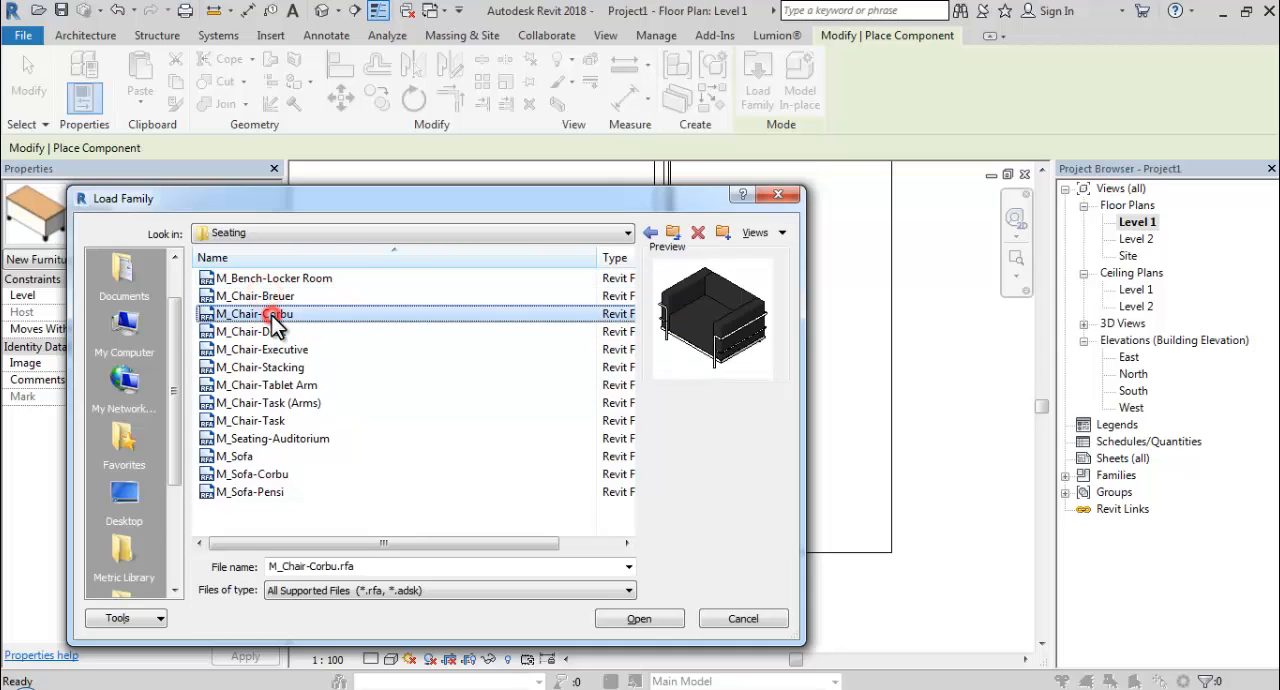
left_click(276, 330)
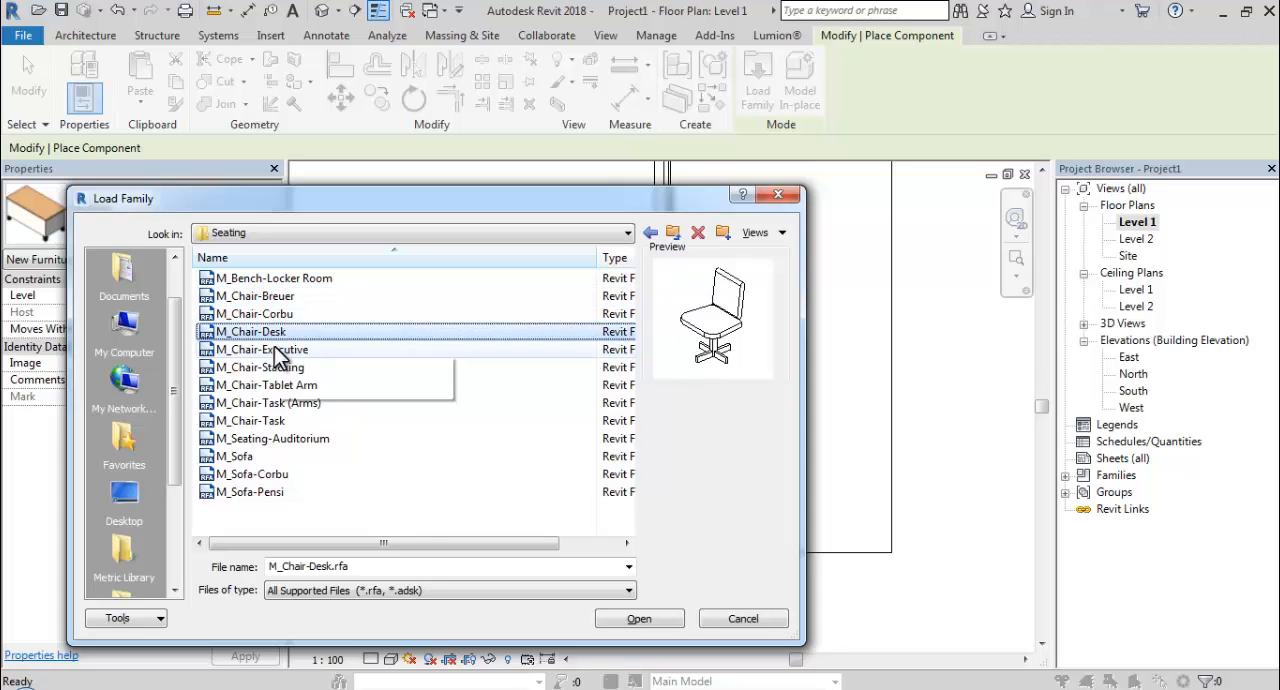
left_click(275, 352)
left_click(612, 619)
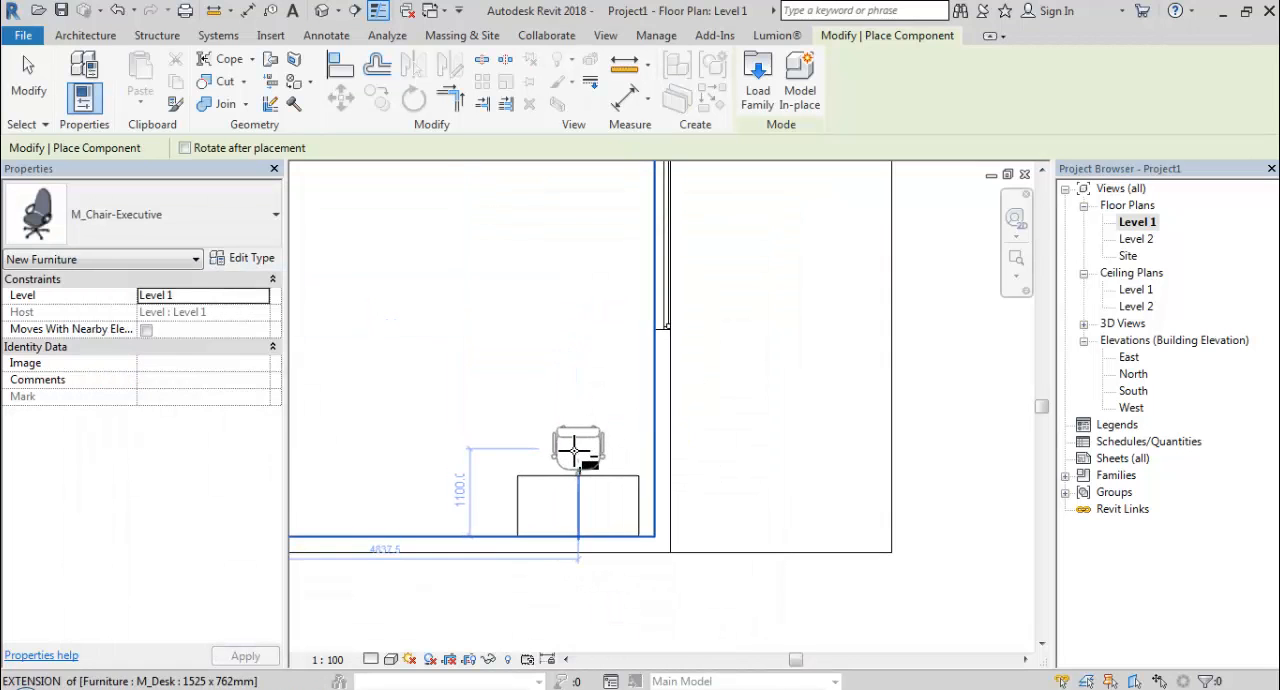
left_click(568, 450)
Load M_Table-Dining Oval from the library's Furniture/Tables folder and place a 0915 x 1830mm table mid-room, about 2900 from the wall opposite the window.
scroll(565, 440, "down", 3)
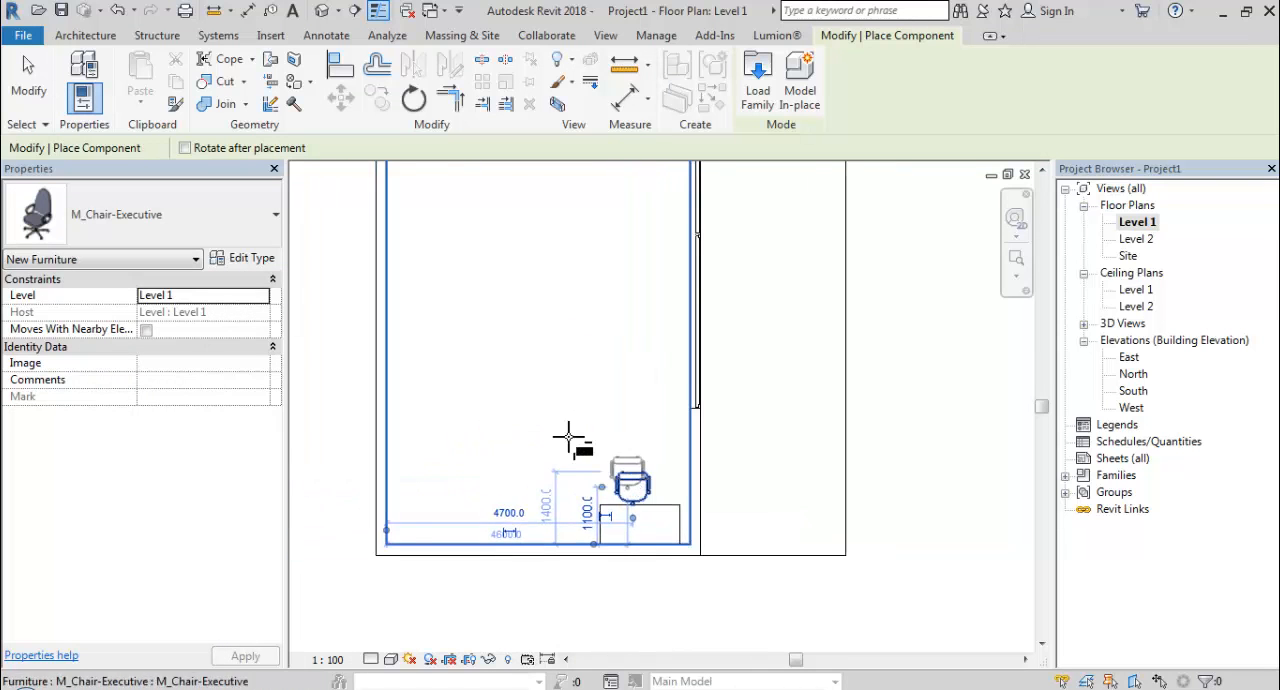
left_click(757, 80)
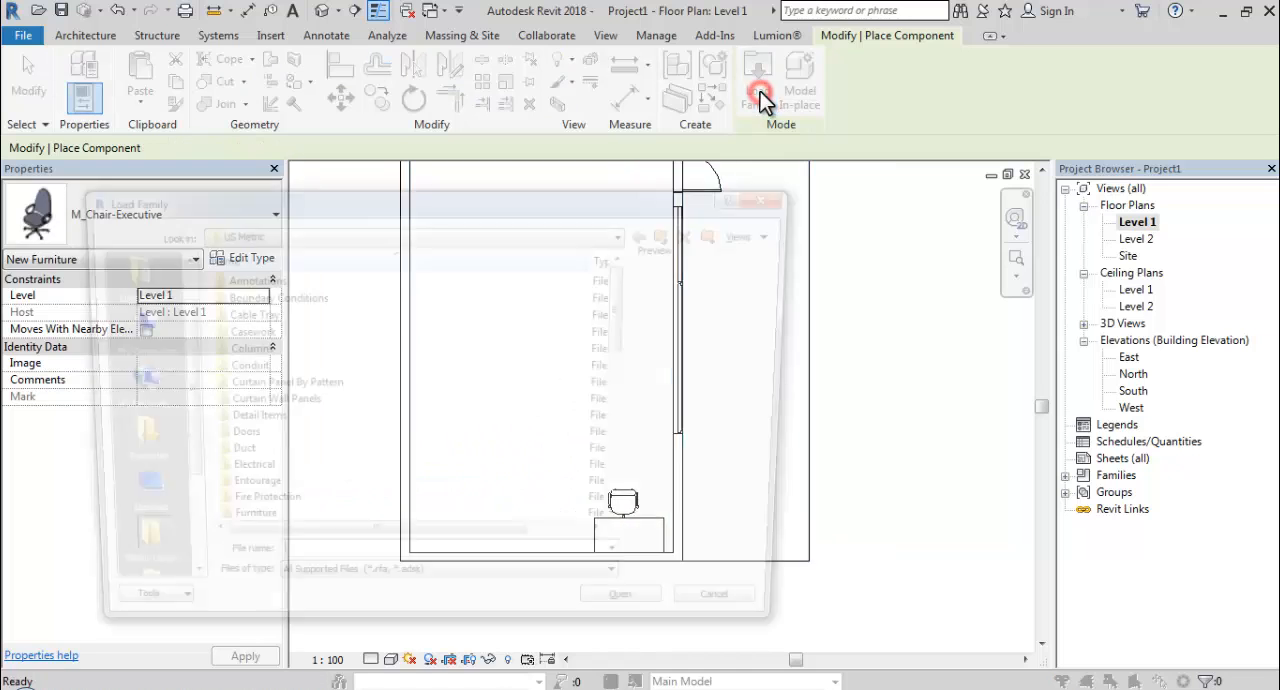
scroll(363, 416, "down", 3)
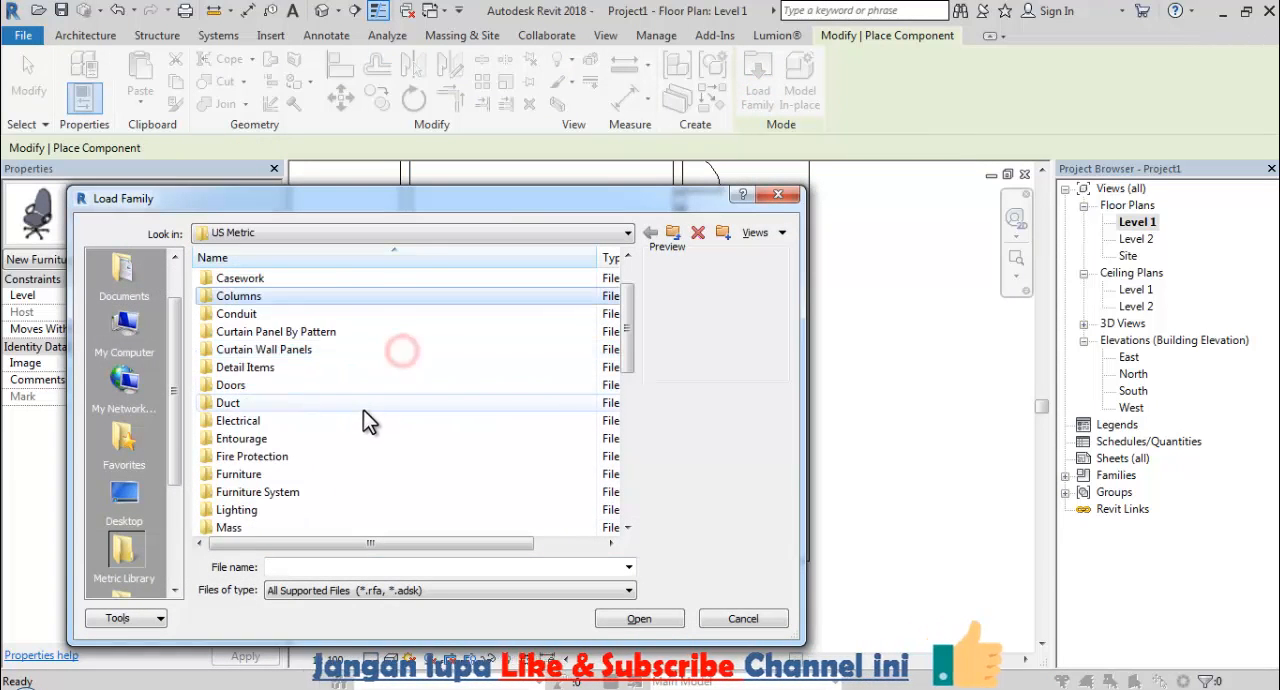
double_click(414, 368)
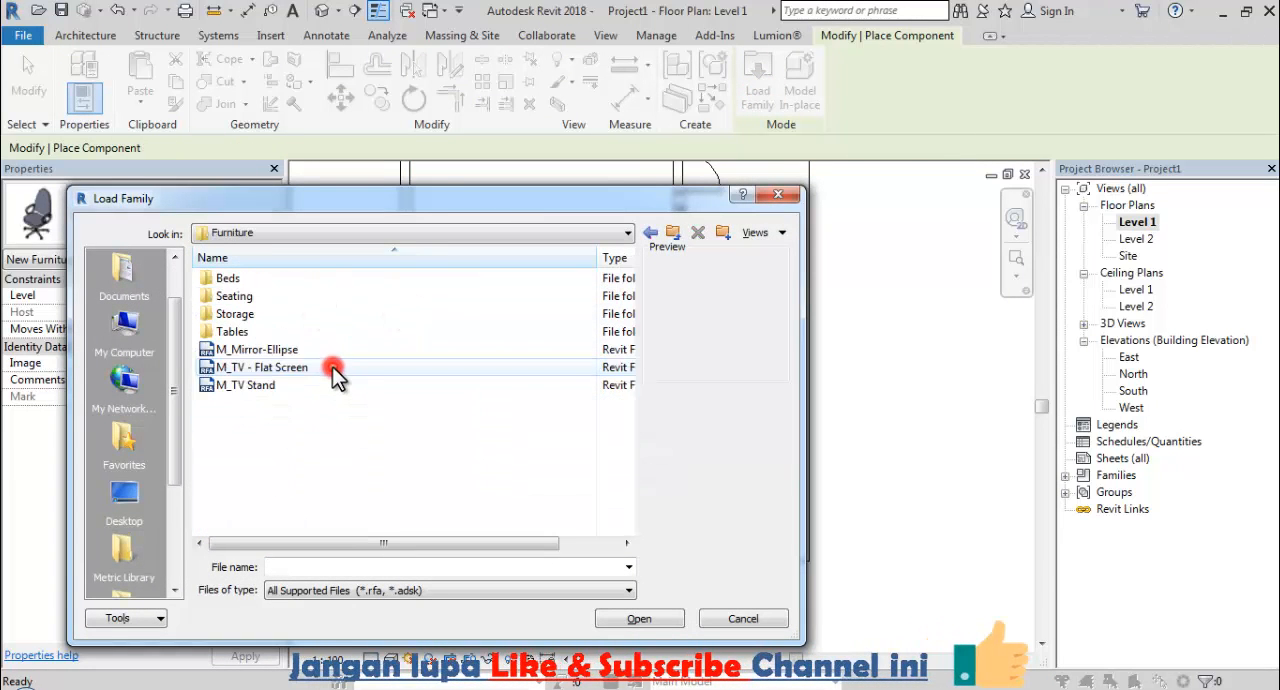
double_click(240, 328)
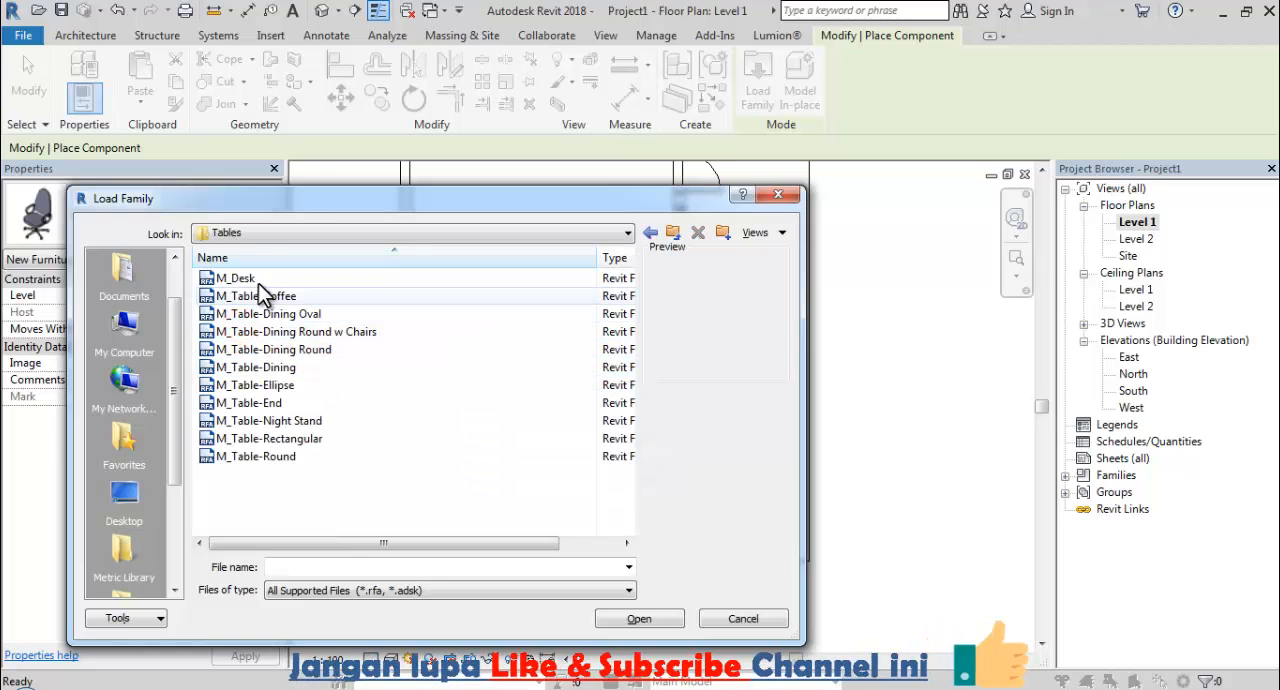
left_click(256, 280)
left_click(264, 299)
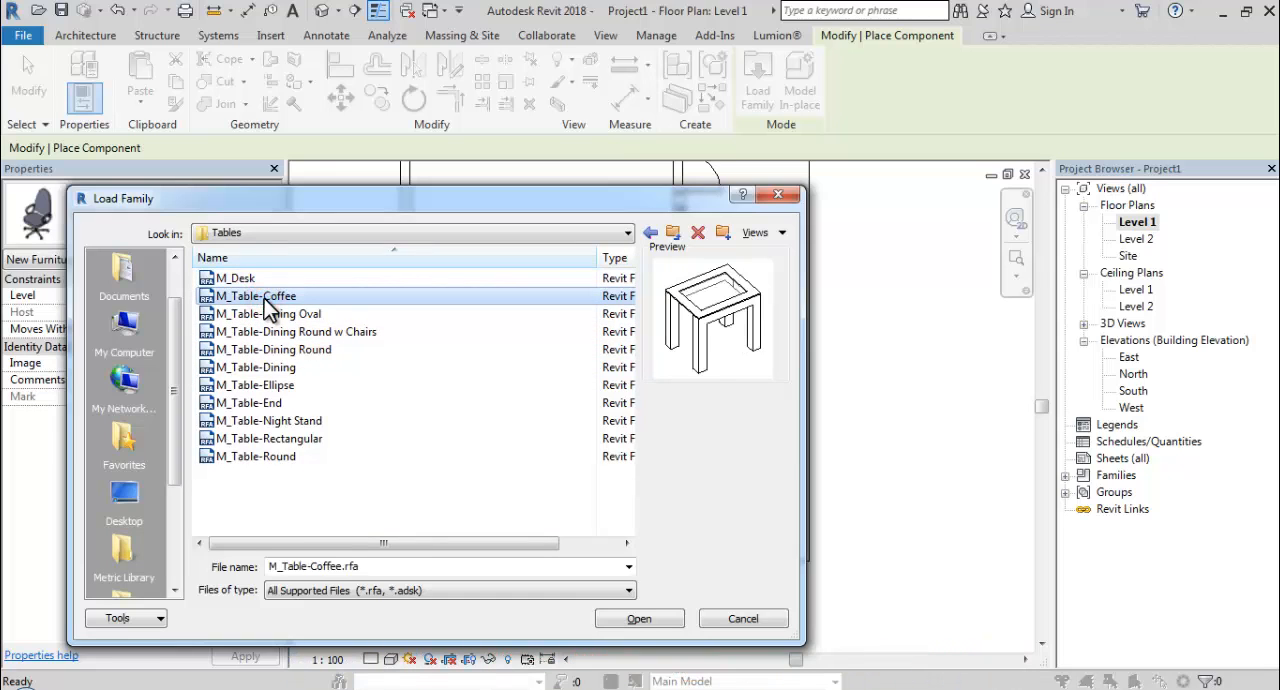
key("Down")
key("Down")
key("Up")
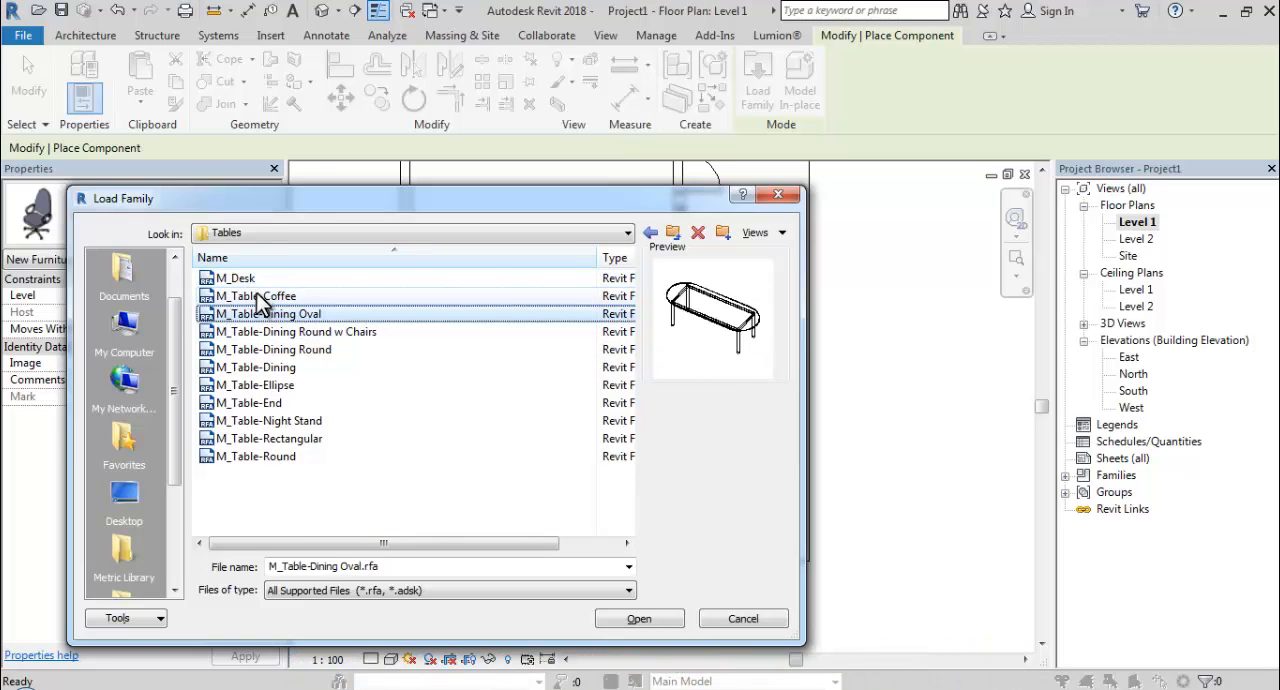
left_click(641, 619)
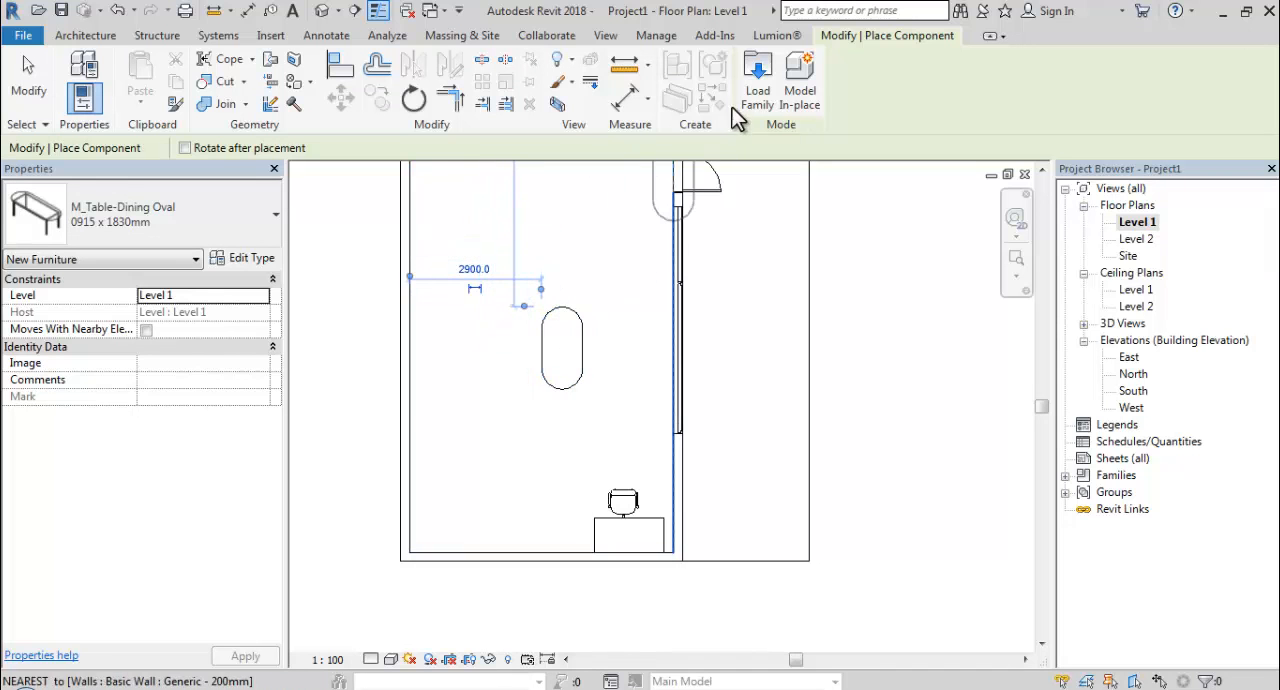
Load M_Chair-Breuer from the Furniture/Seating folder and place one at the oval table's long side away from the window, about 3060 from the window wall.
left_click(758, 85)
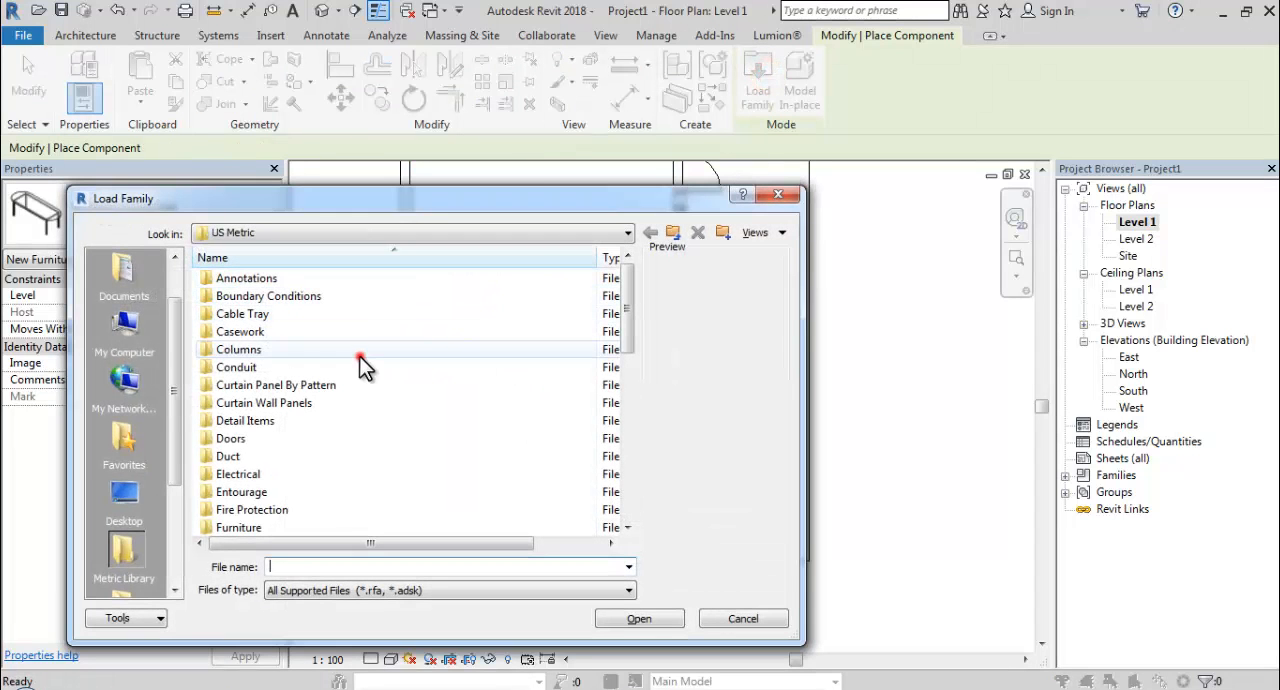
left_click(360, 349)
scroll(289, 486, "down", 1)
left_click(275, 458)
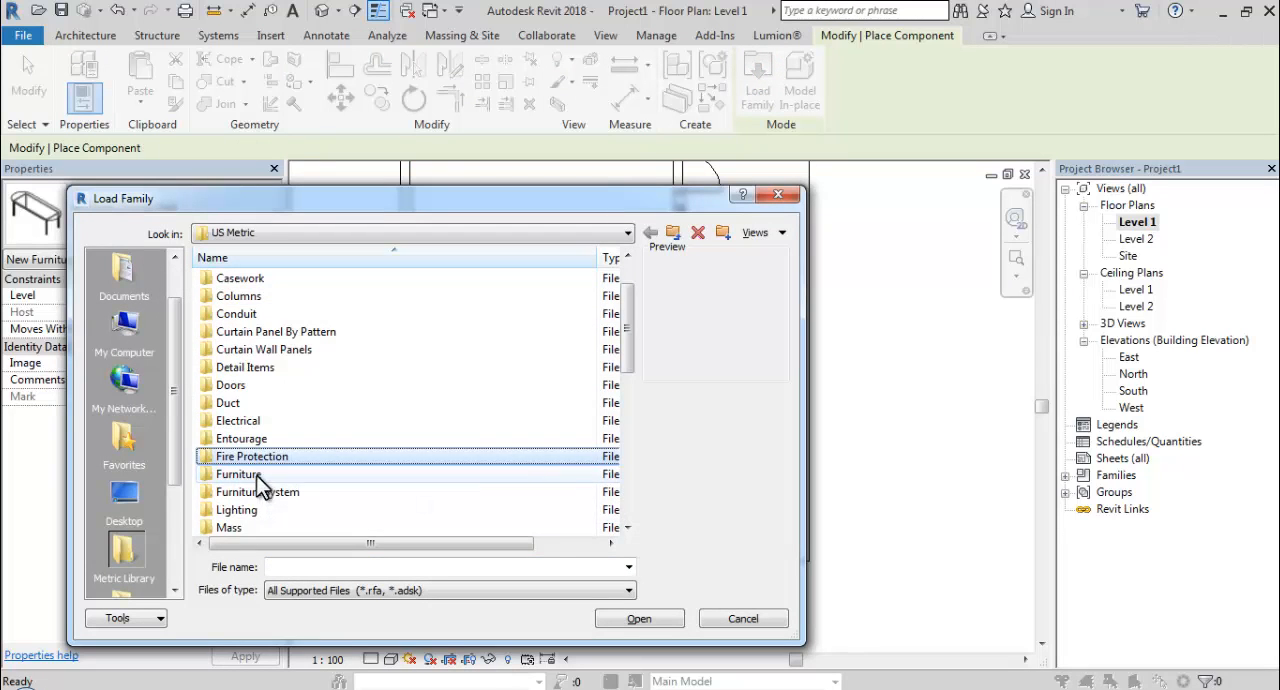
double_click(256, 475)
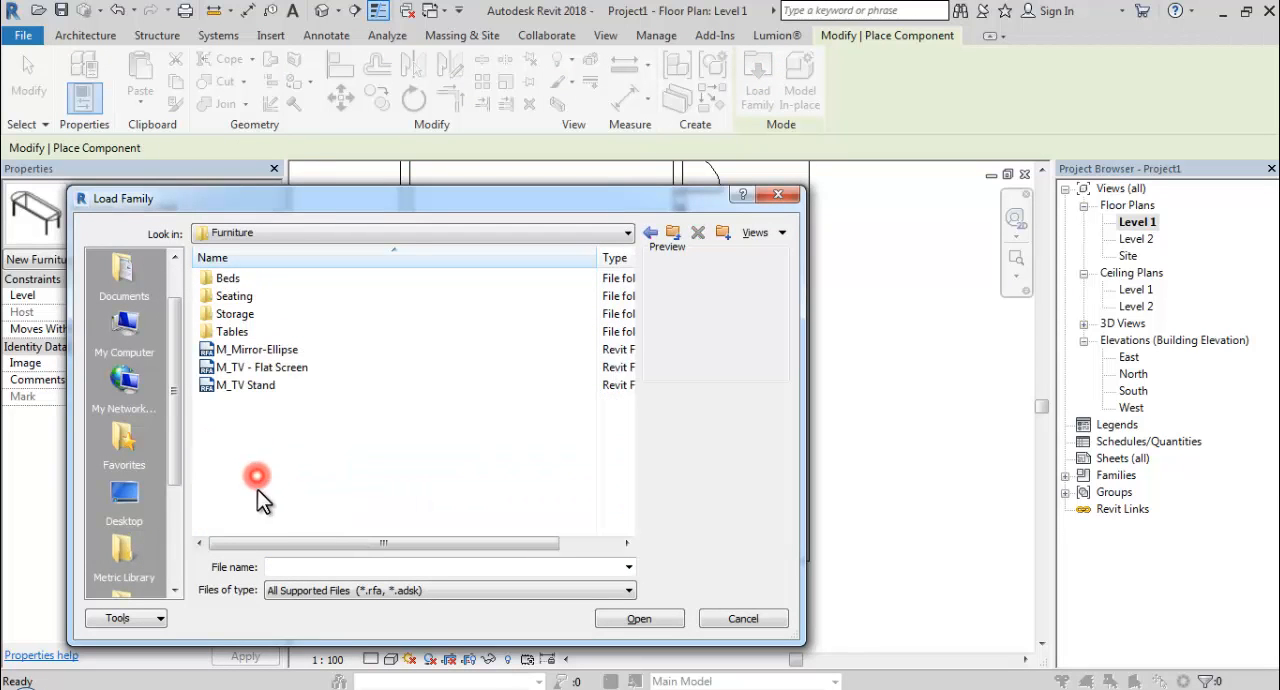
double_click(242, 296)
left_click(240, 296)
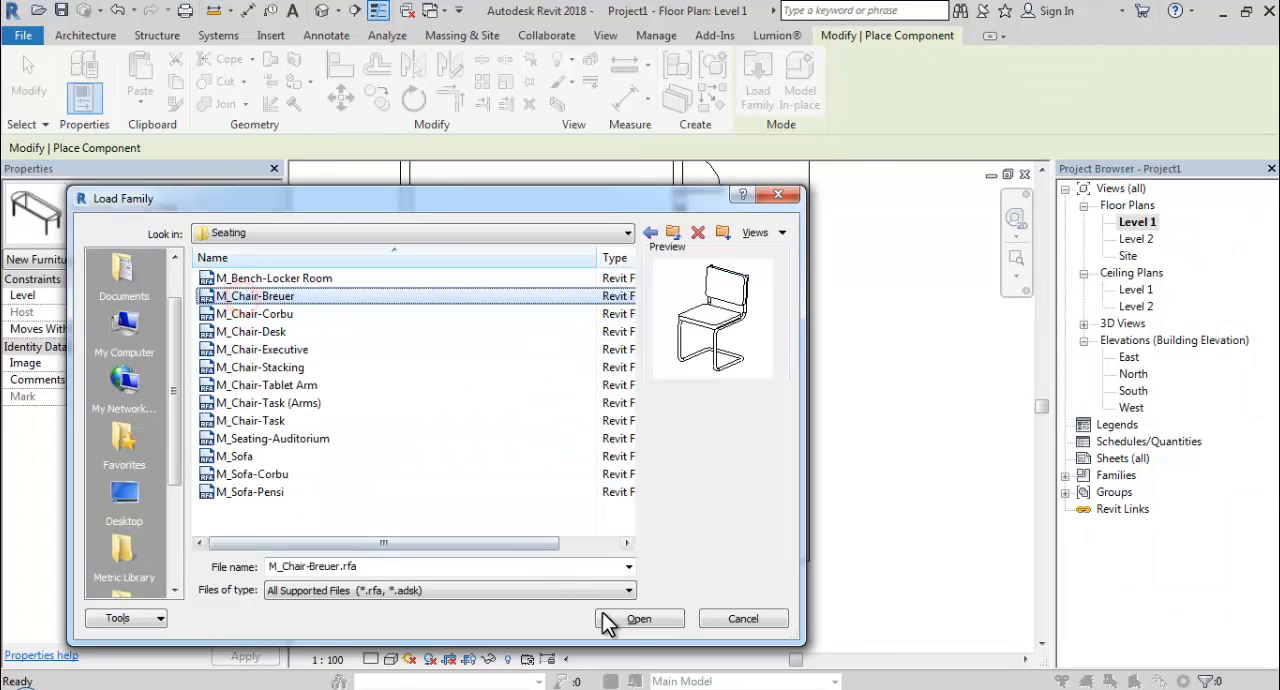
left_click(640, 618)
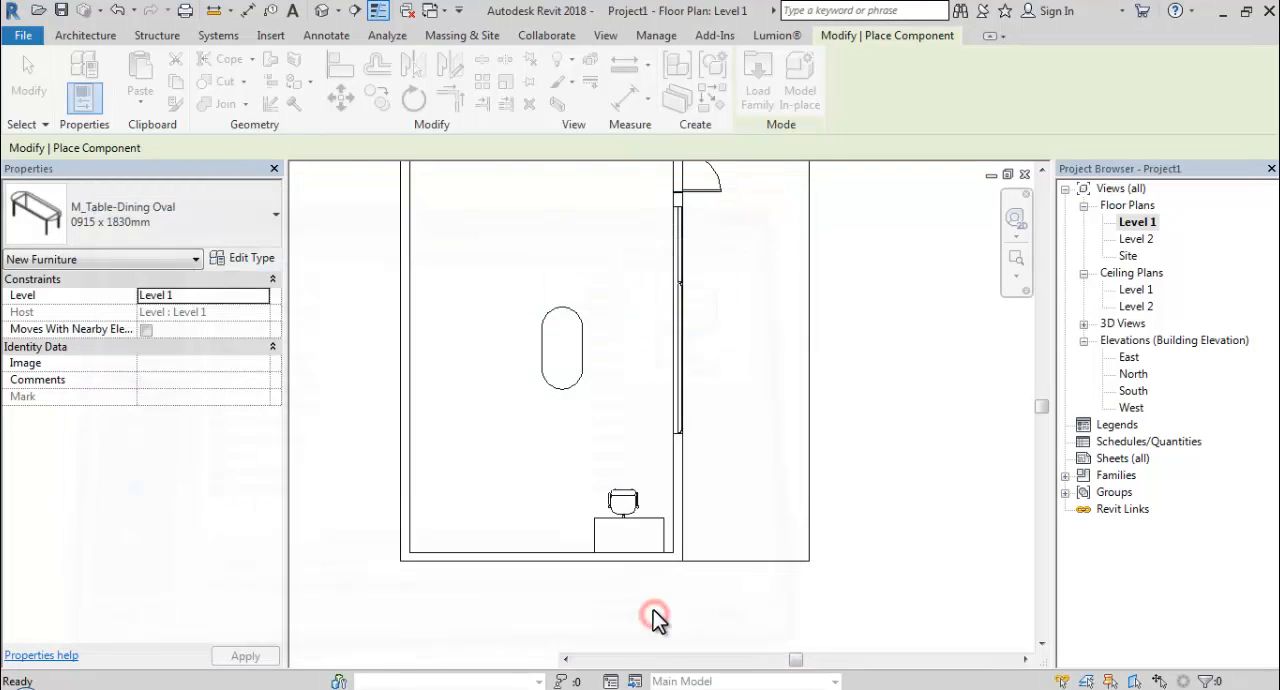
scroll(525, 340, "up", 5)
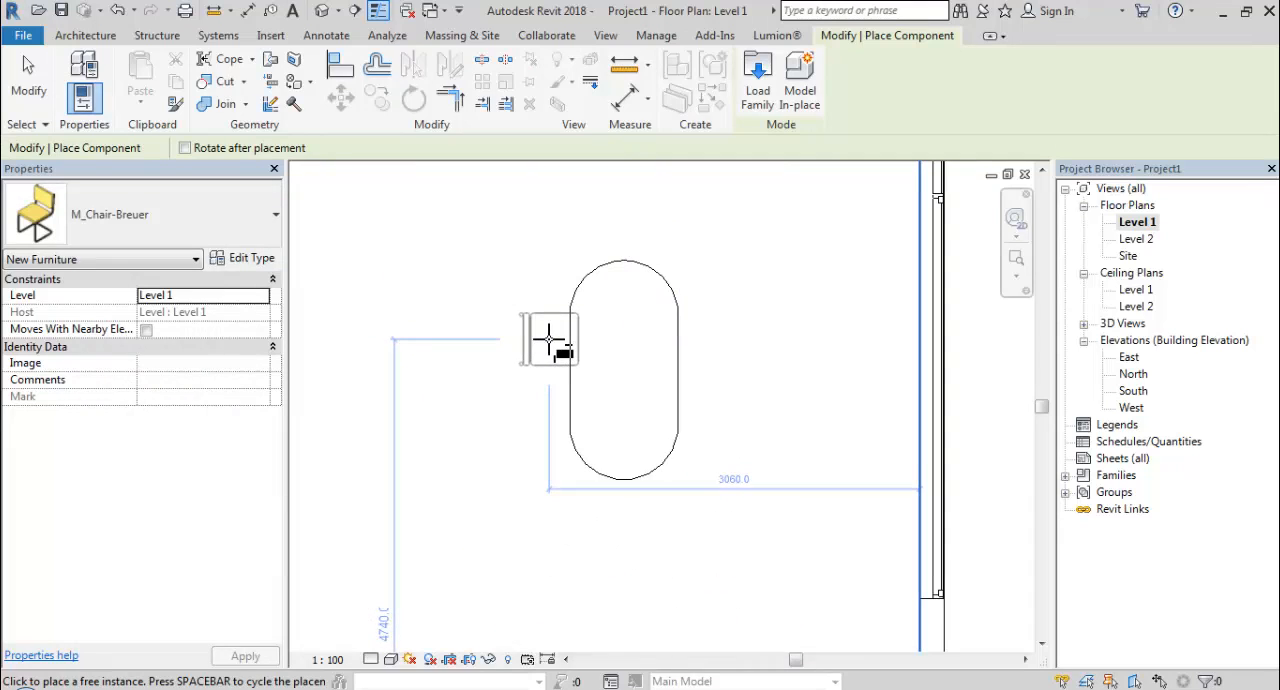
left_click(548, 339)
key("Escape")
key("Escape")
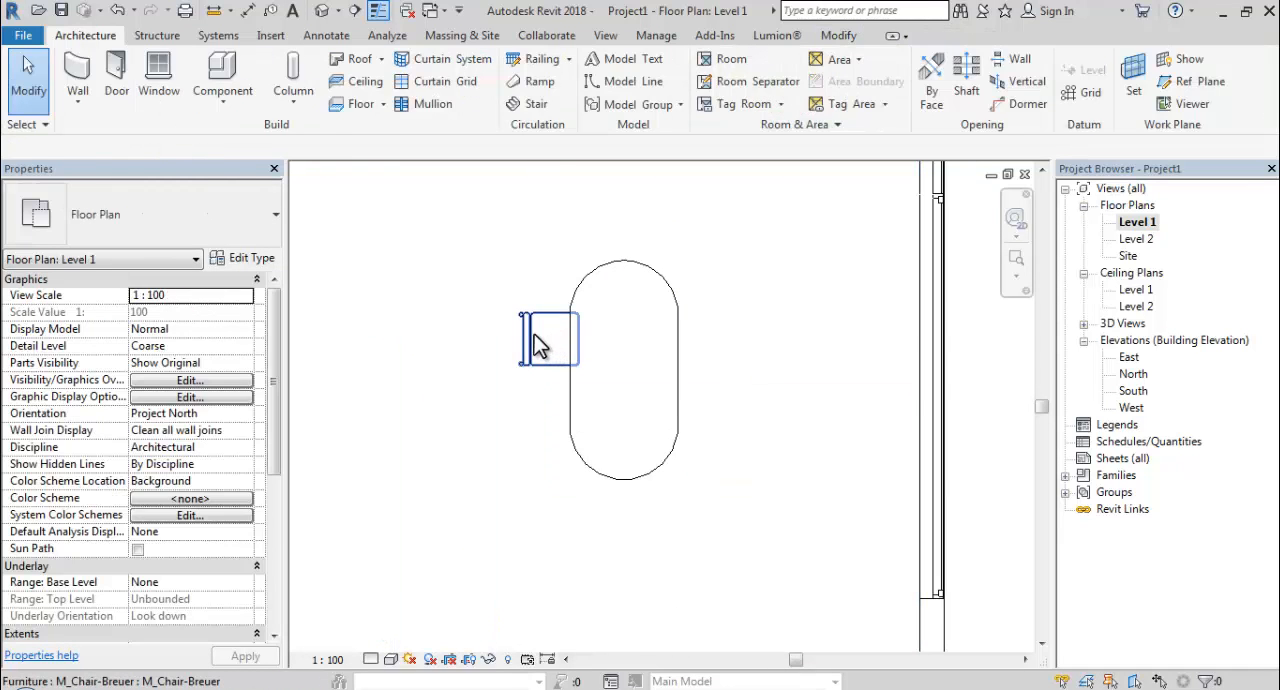
Mirror-copy the Breuer chair across the oval table's long centreline, and both chairs across its short centreline, making two chairs per long side.
left_click(534, 336)
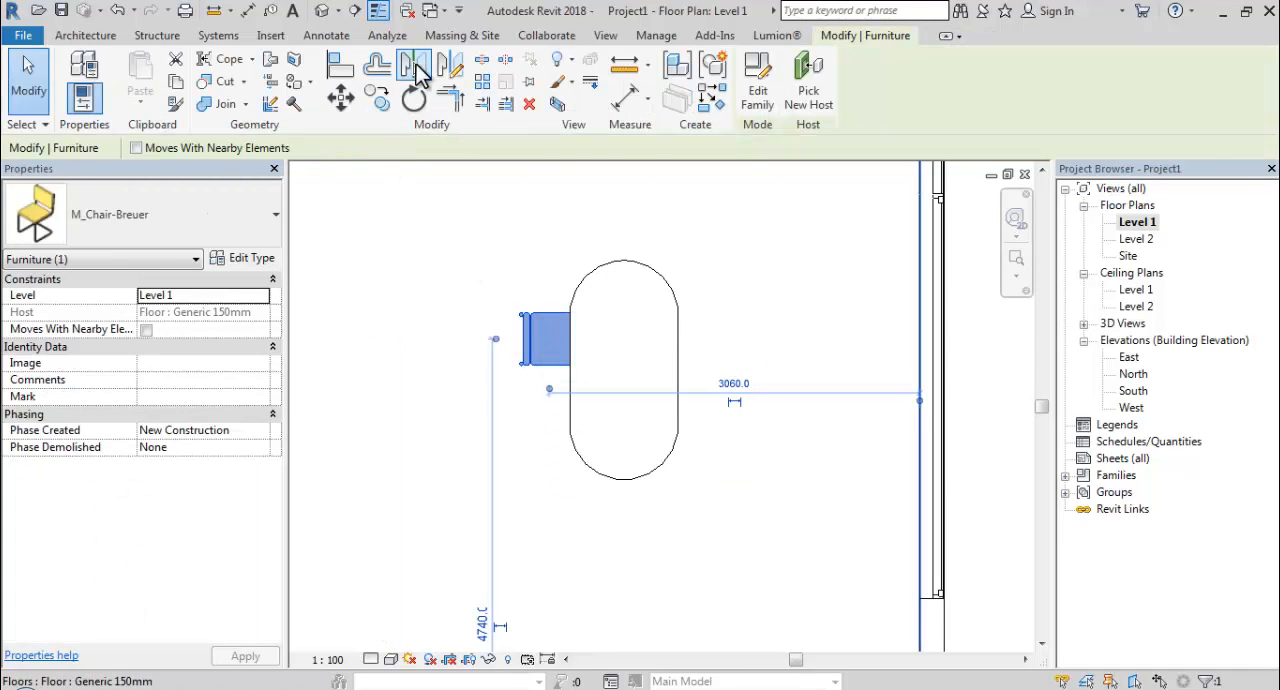
left_click(418, 72)
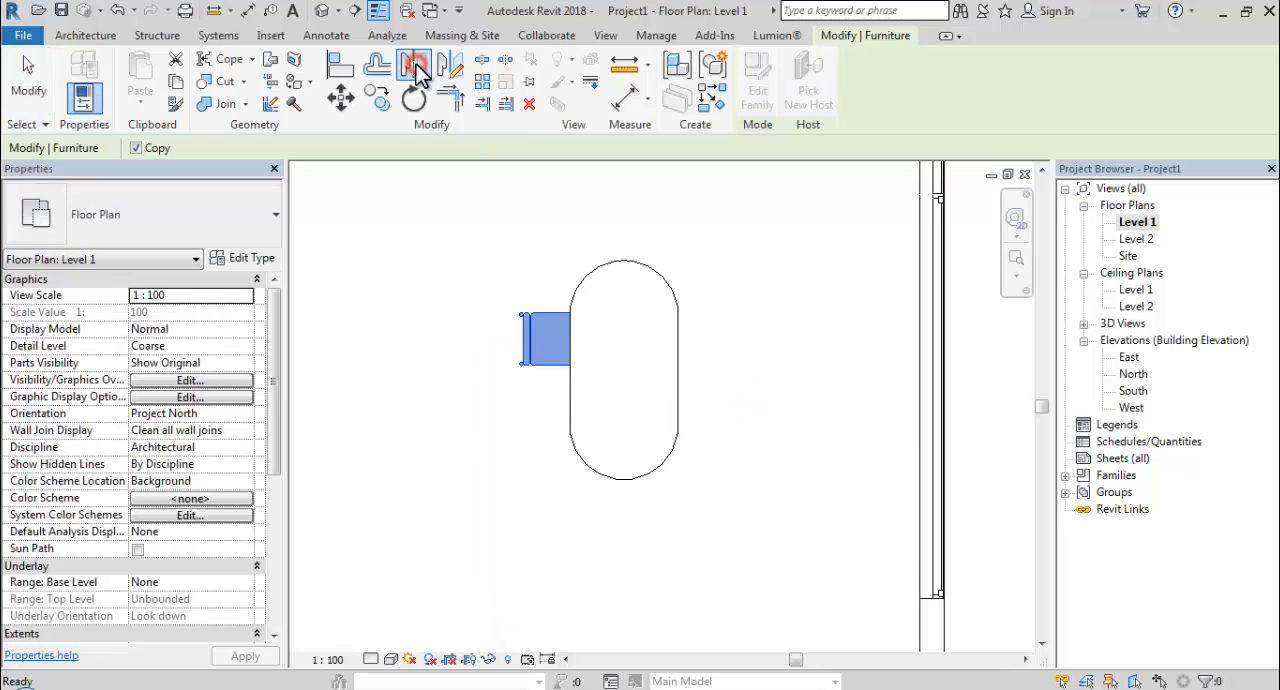
left_click(624, 330)
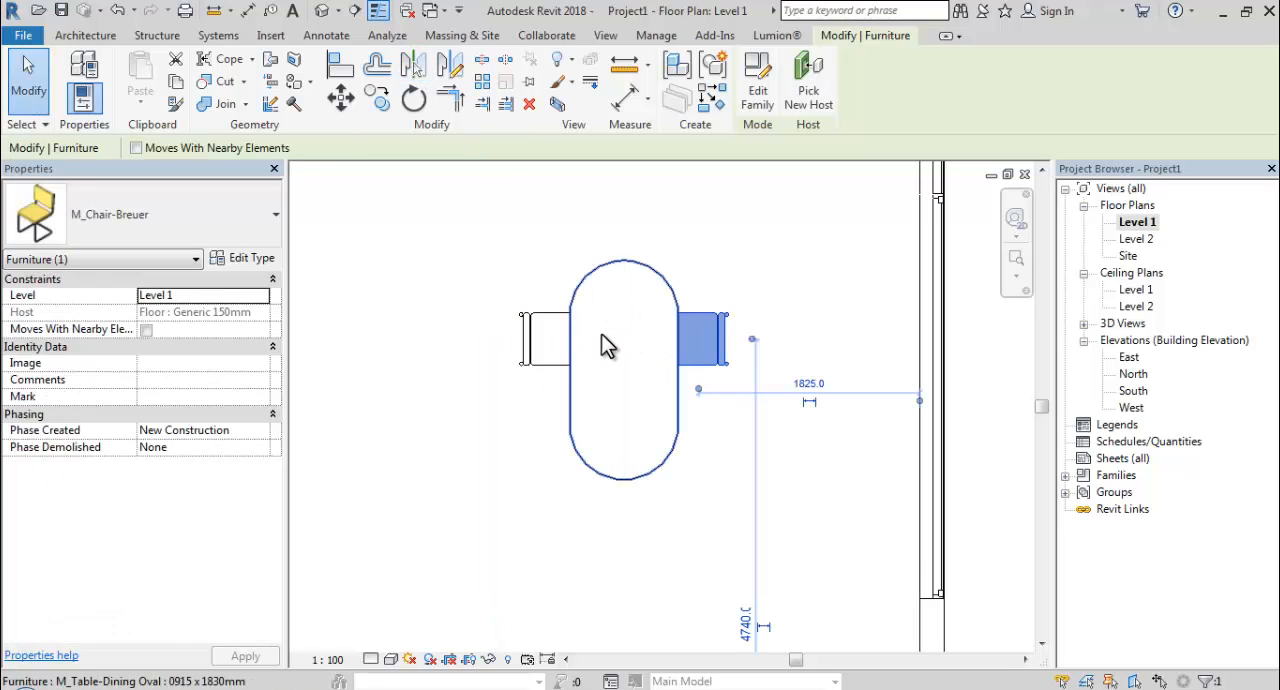
left_click(540, 338, "ctrl")
left_click(416, 72)
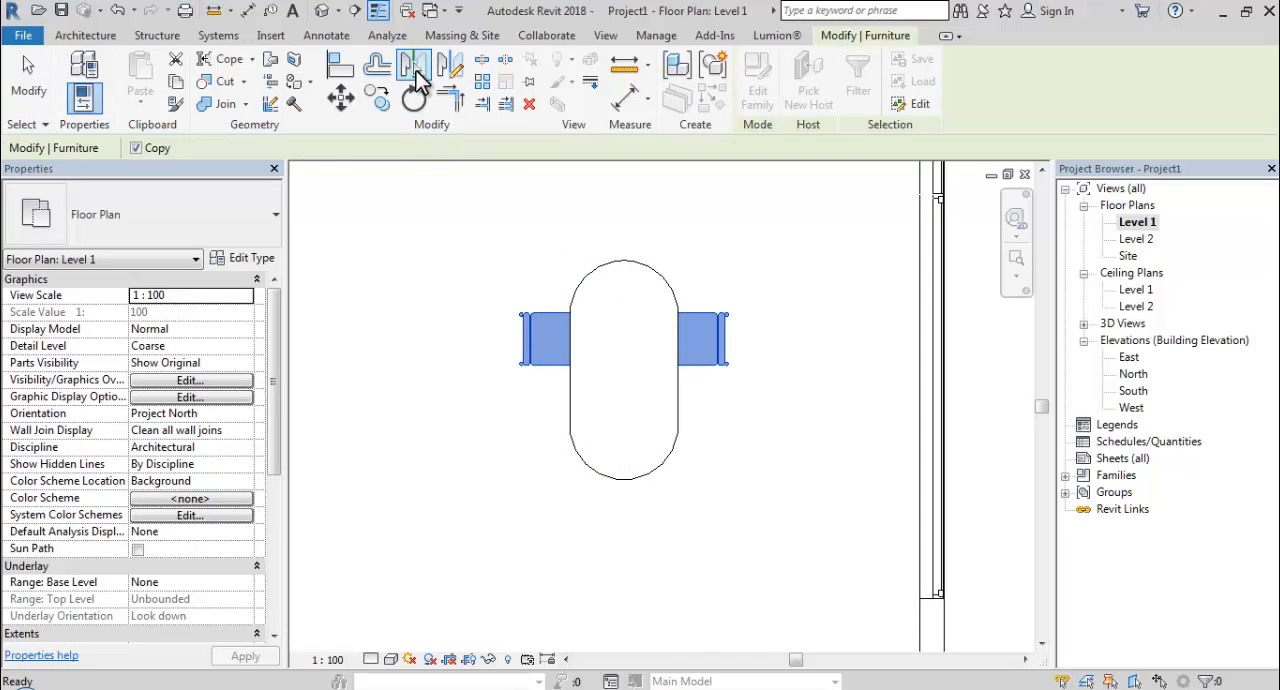
left_click(627, 371)
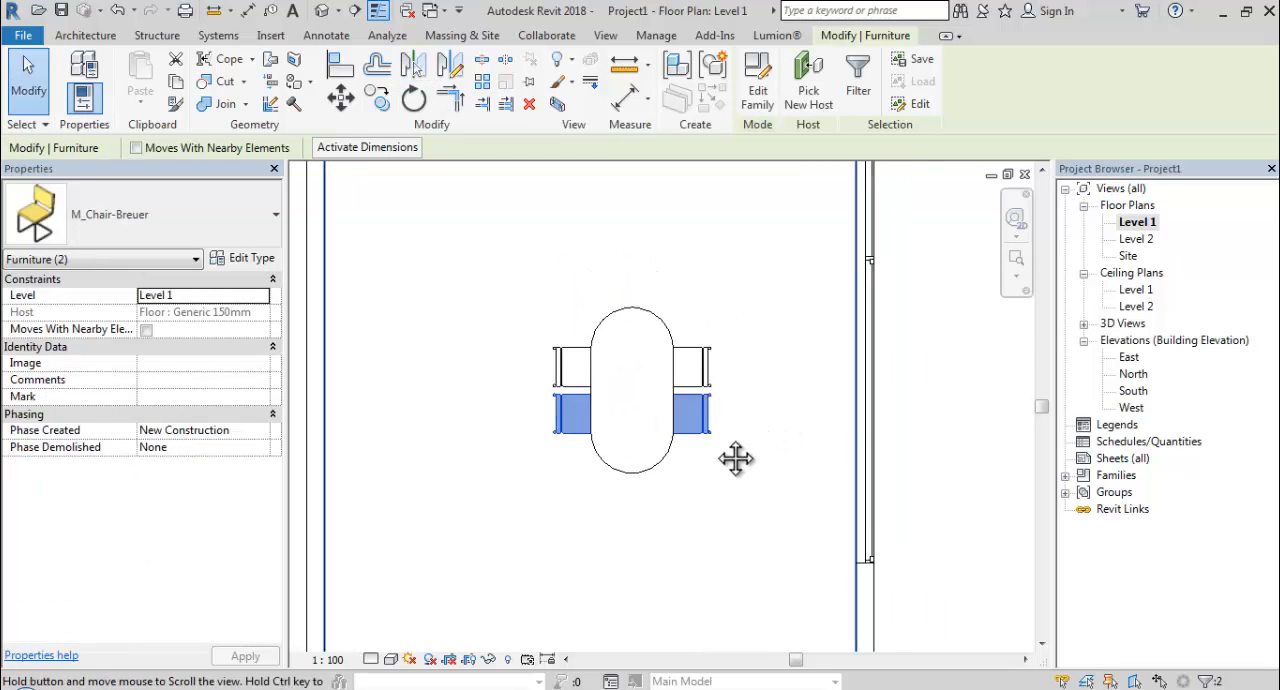
Deselect the wood-finish floor outside the room and turn off the option to select elements by face.
scroll(700, 465, "down", 4)
left_click(802, 470)
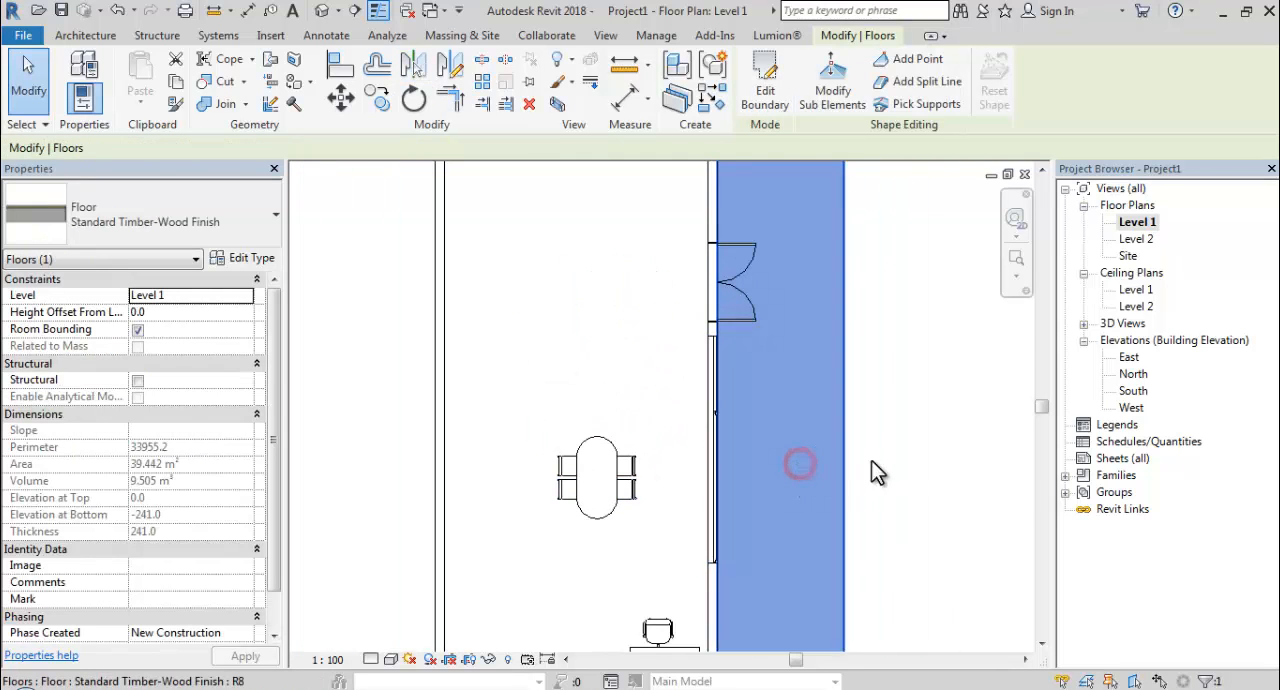
left_click(885, 460)
scroll(885, 465, "down", 1)
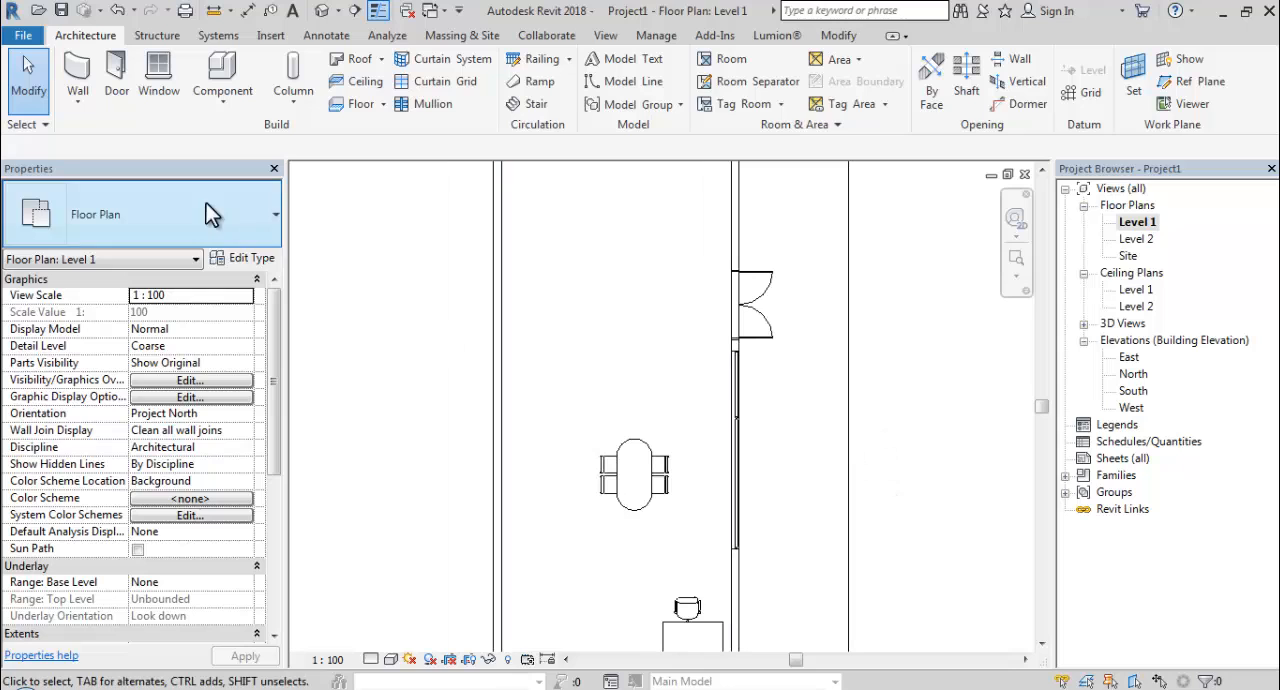
left_click(38, 123)
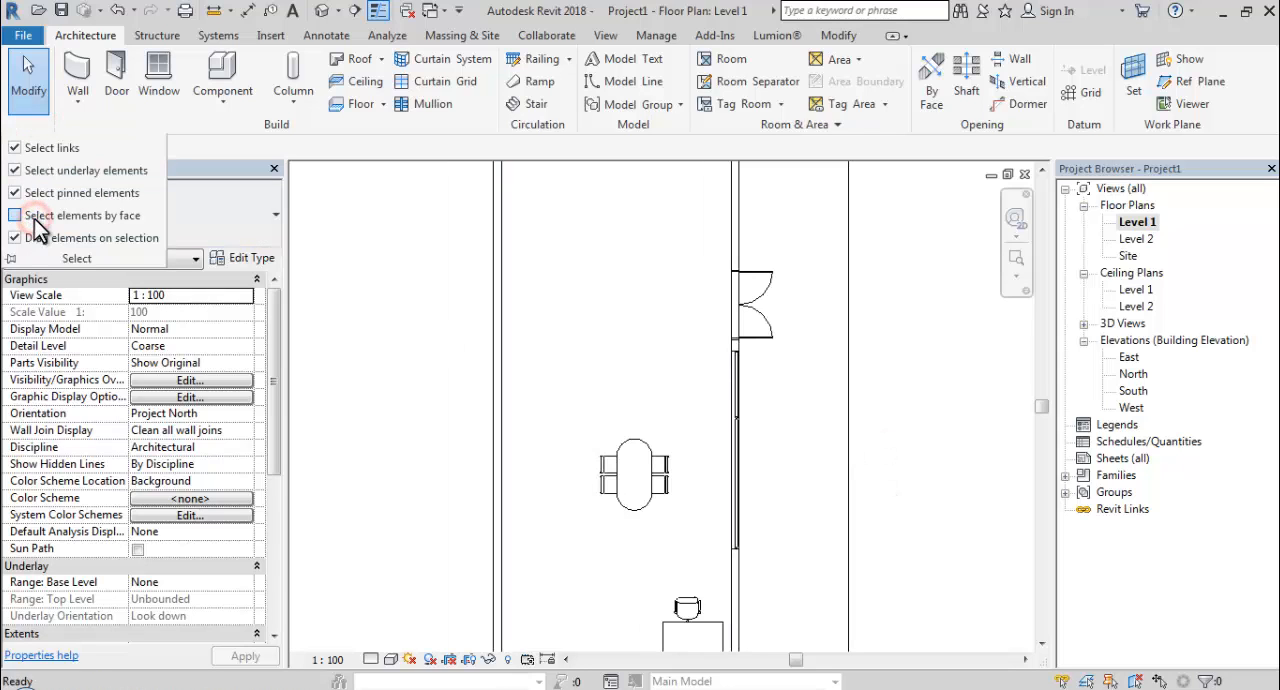
left_click(378, 328)
Start placing a component and load the M_Sofa-Pensi family from the library's Furniture/Seating folder.
scroll(467, 390, "down", 1)
middle_click_drag(480, 403, 449, 398)
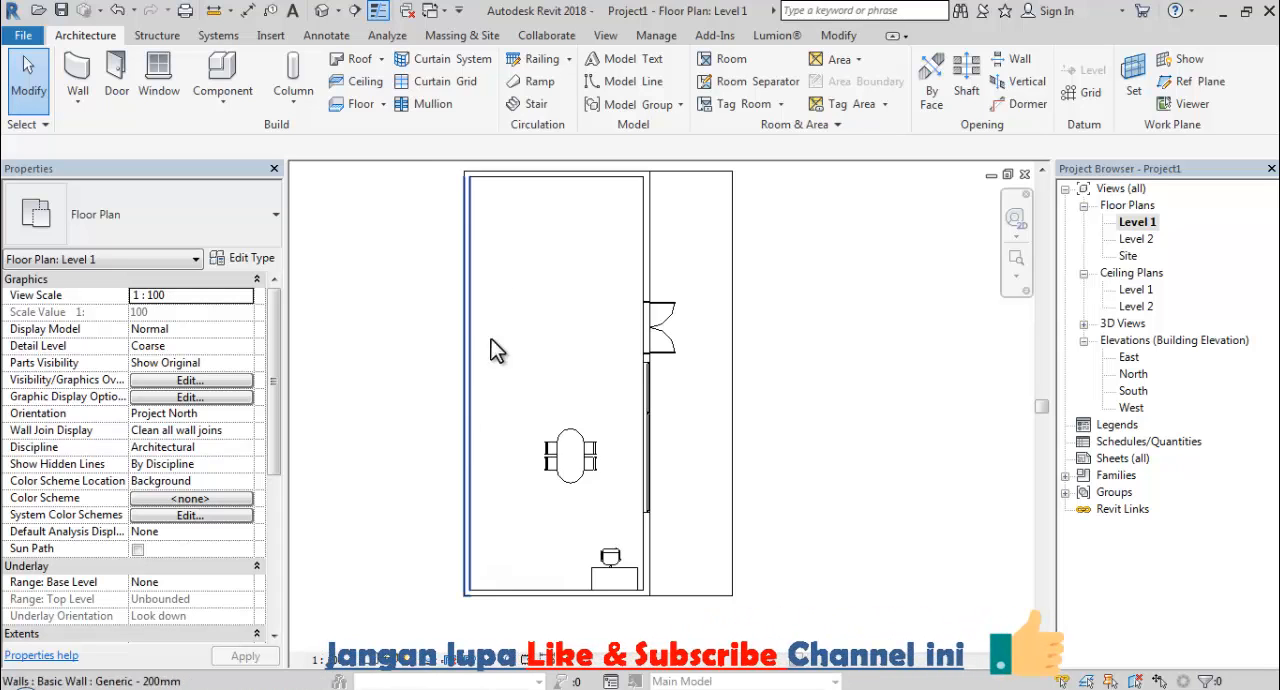
left_click(220, 70)
left_click(757, 95)
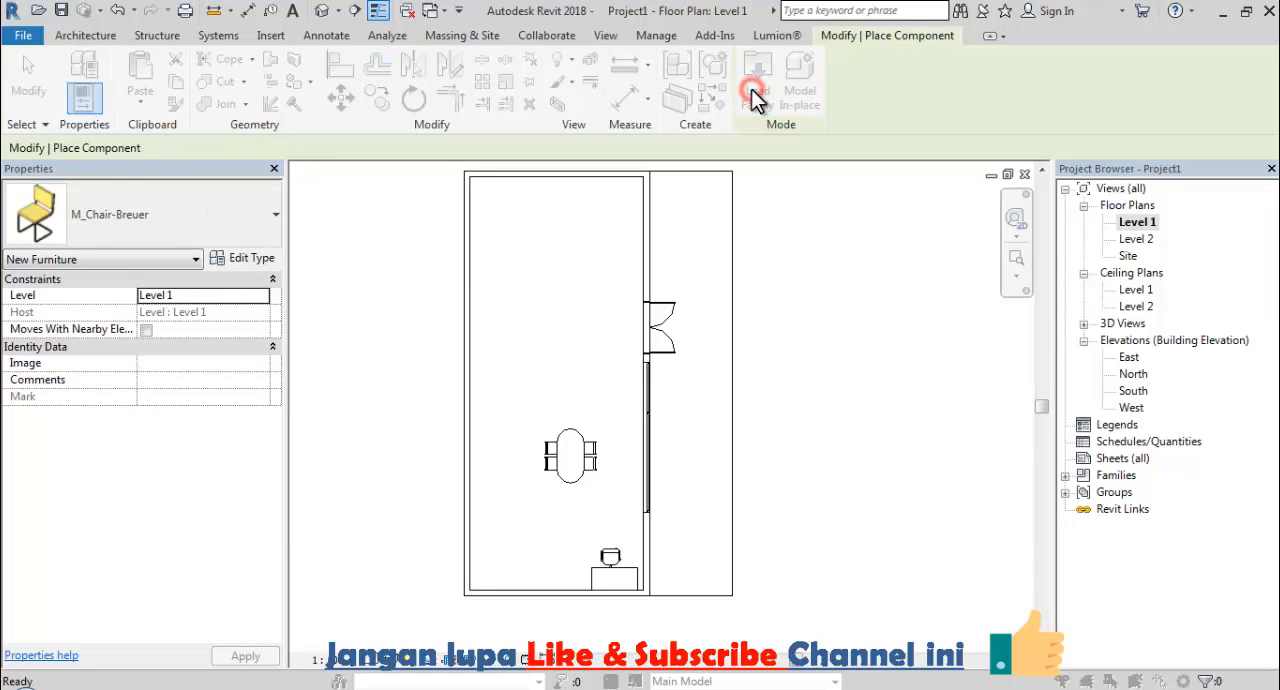
left_click(322, 438)
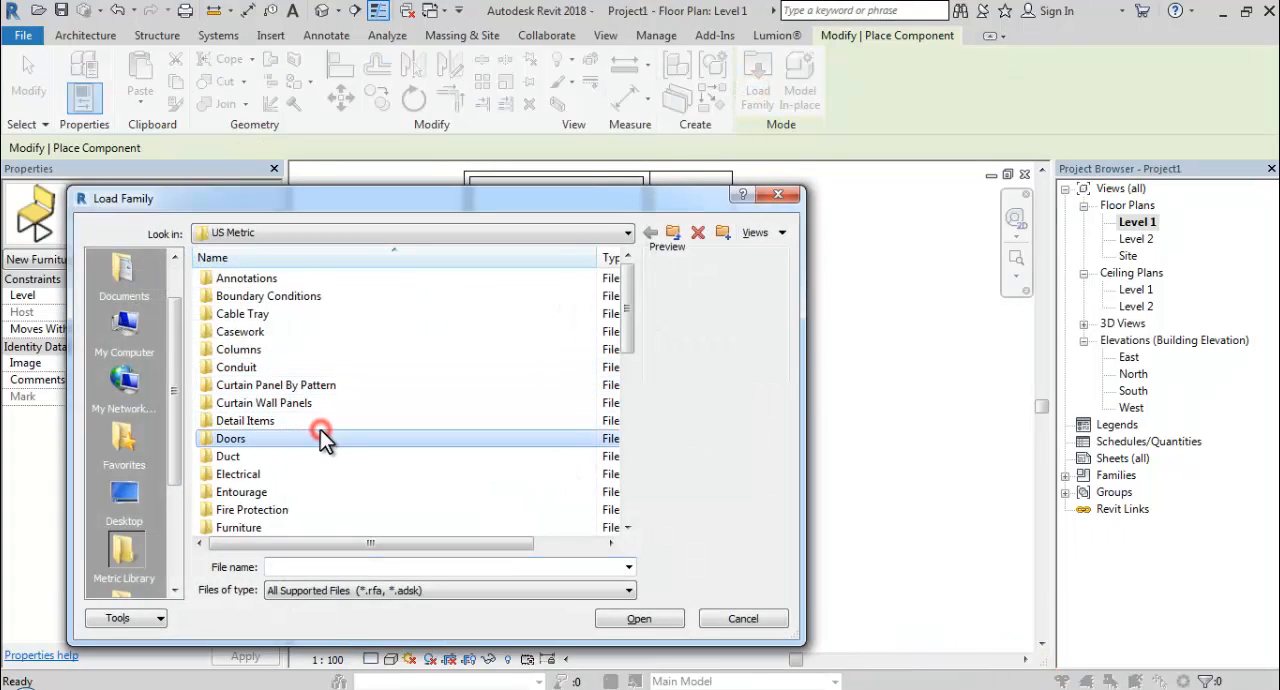
scroll(316, 440, "down", 3)
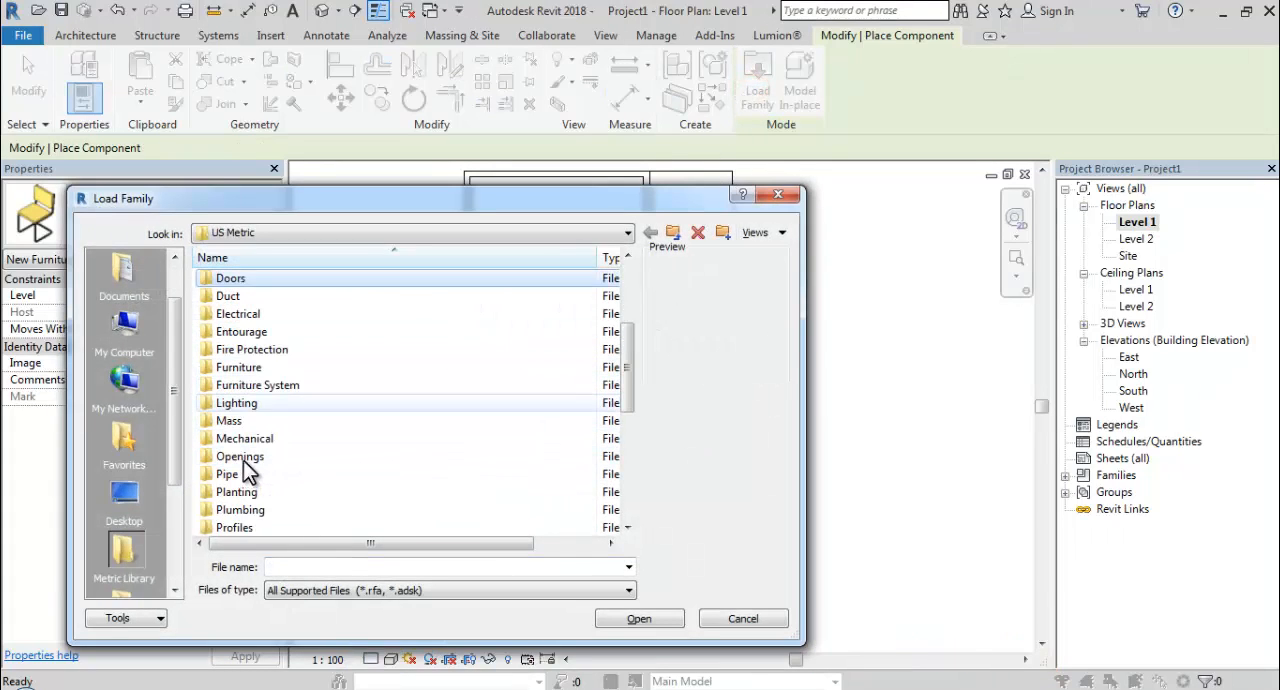
double_click(240, 367)
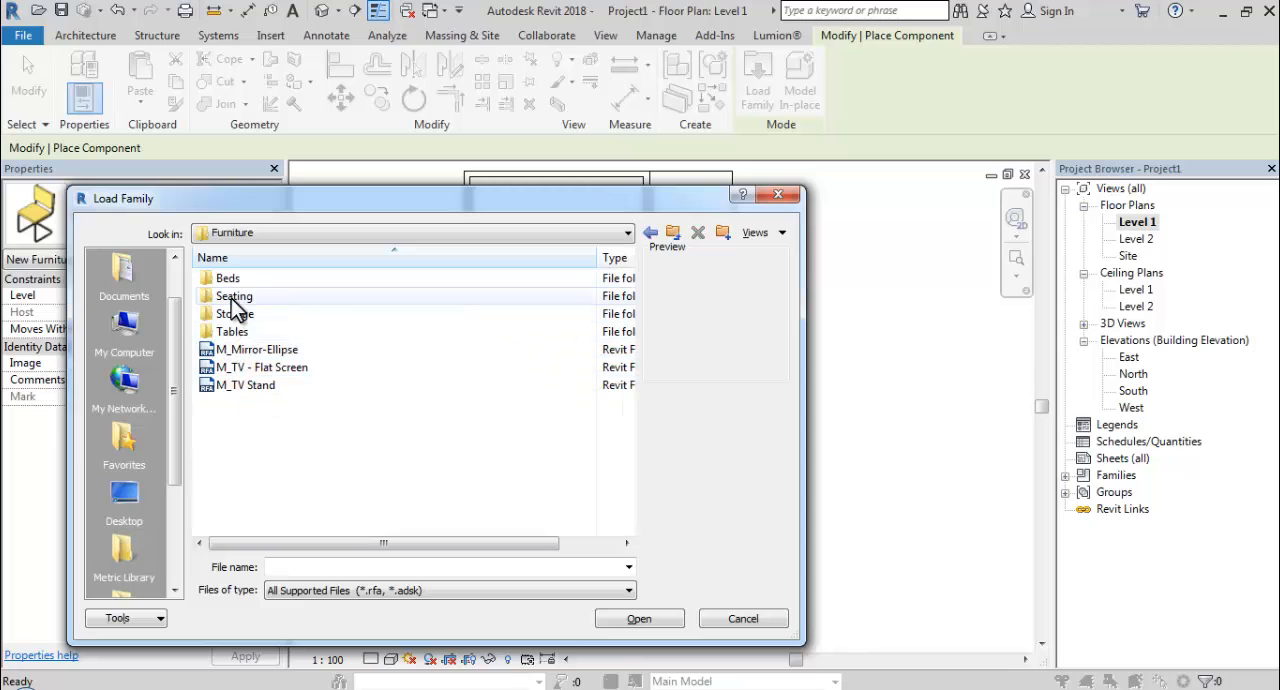
double_click(236, 296)
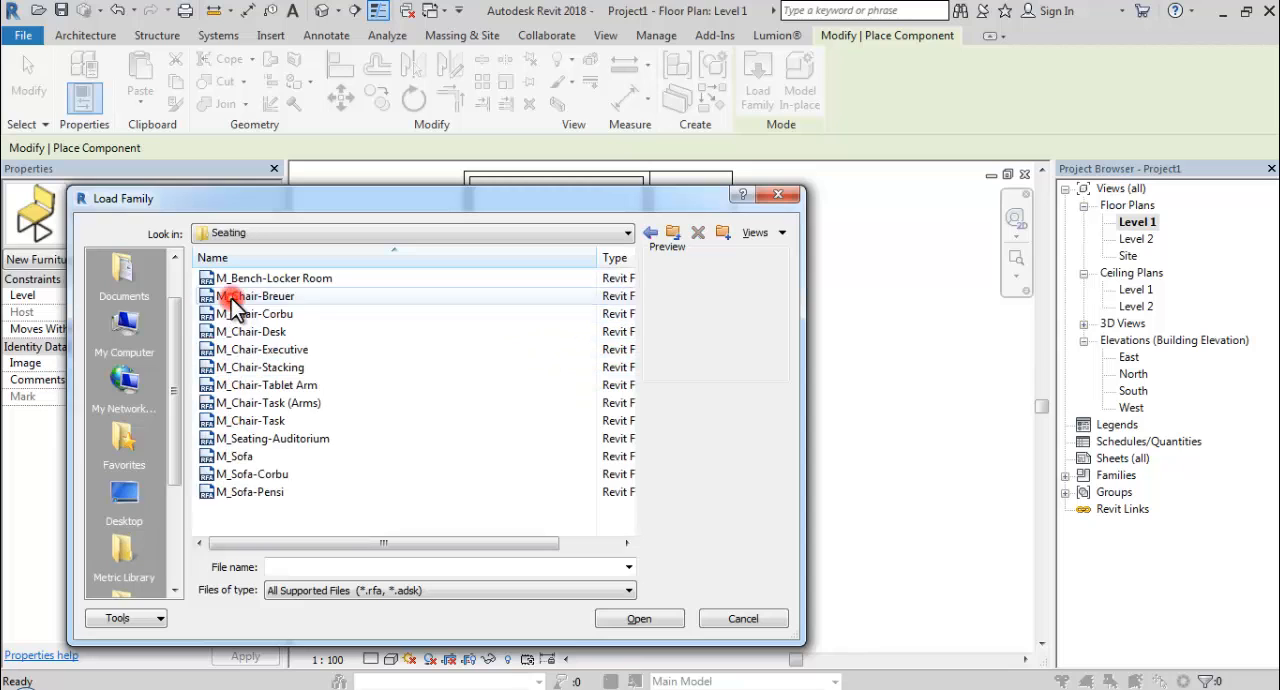
left_click(249, 472)
left_click(237, 456)
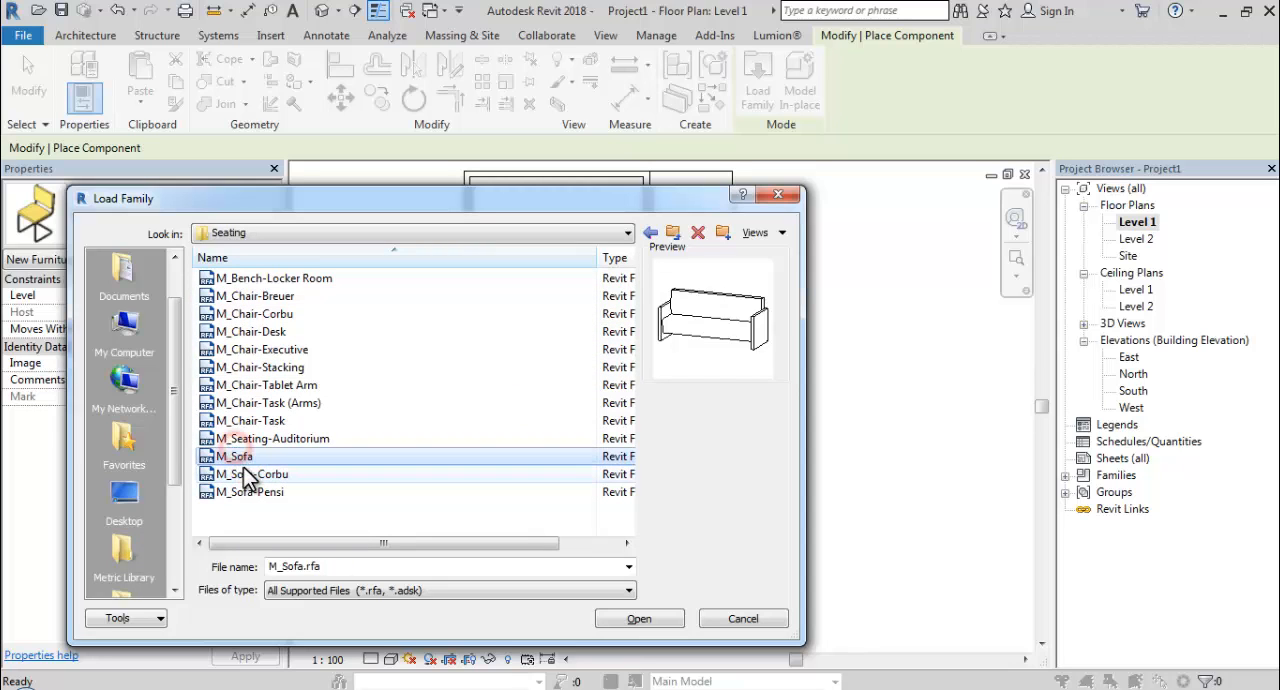
left_click(250, 474)
left_click(246, 492)
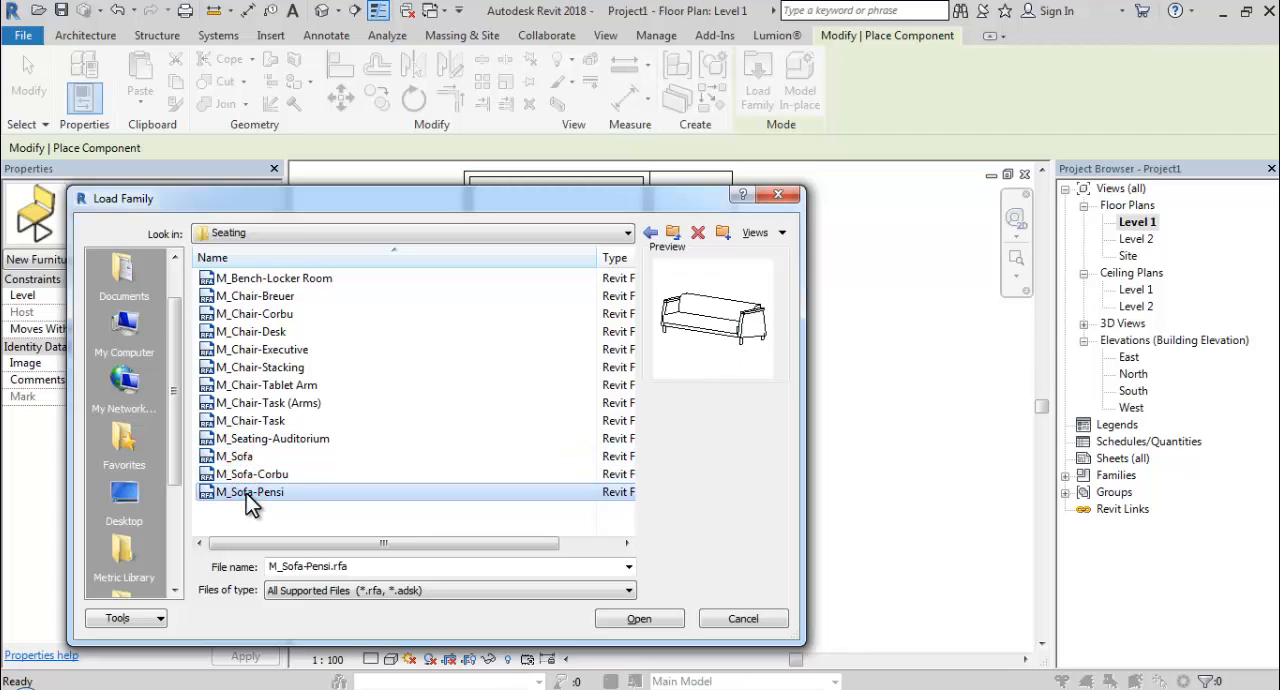
double_click(246, 494)
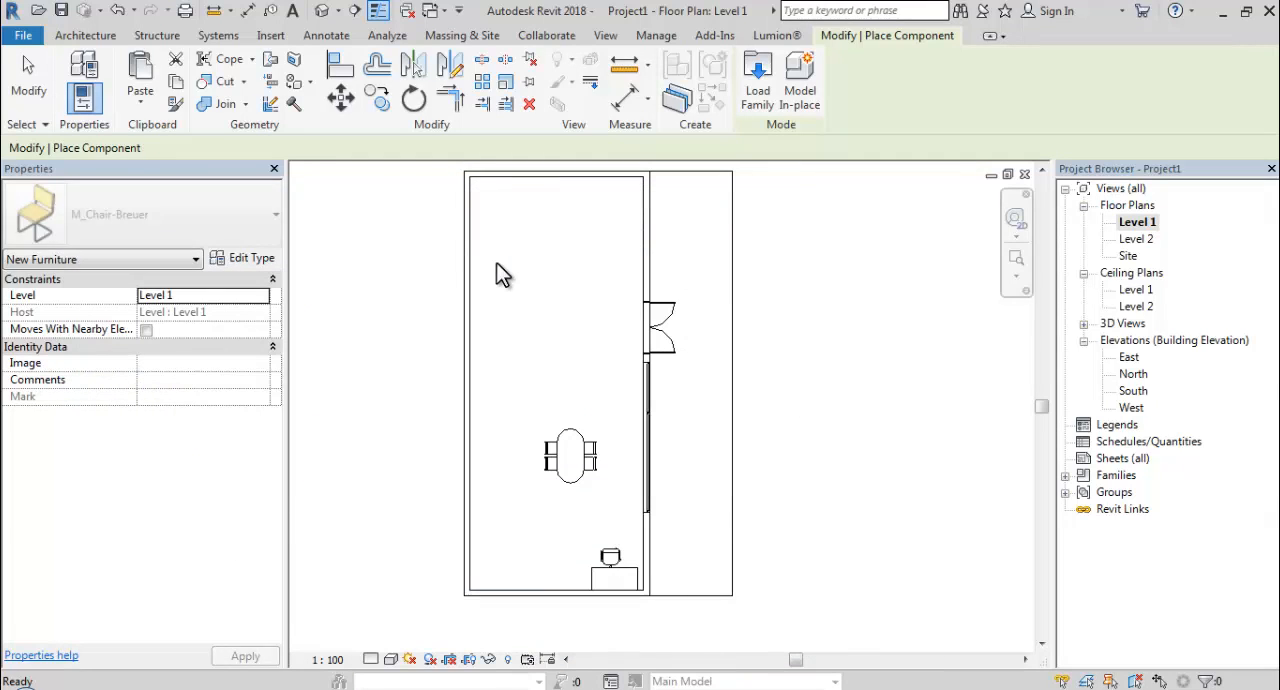
Place a 2134mm M_Sofa-Pensi, rotated parallel to and against the wall opposite the double door, about 2800 from the nearer end wall.
scroll(497, 263, "up", 1)
key("space")
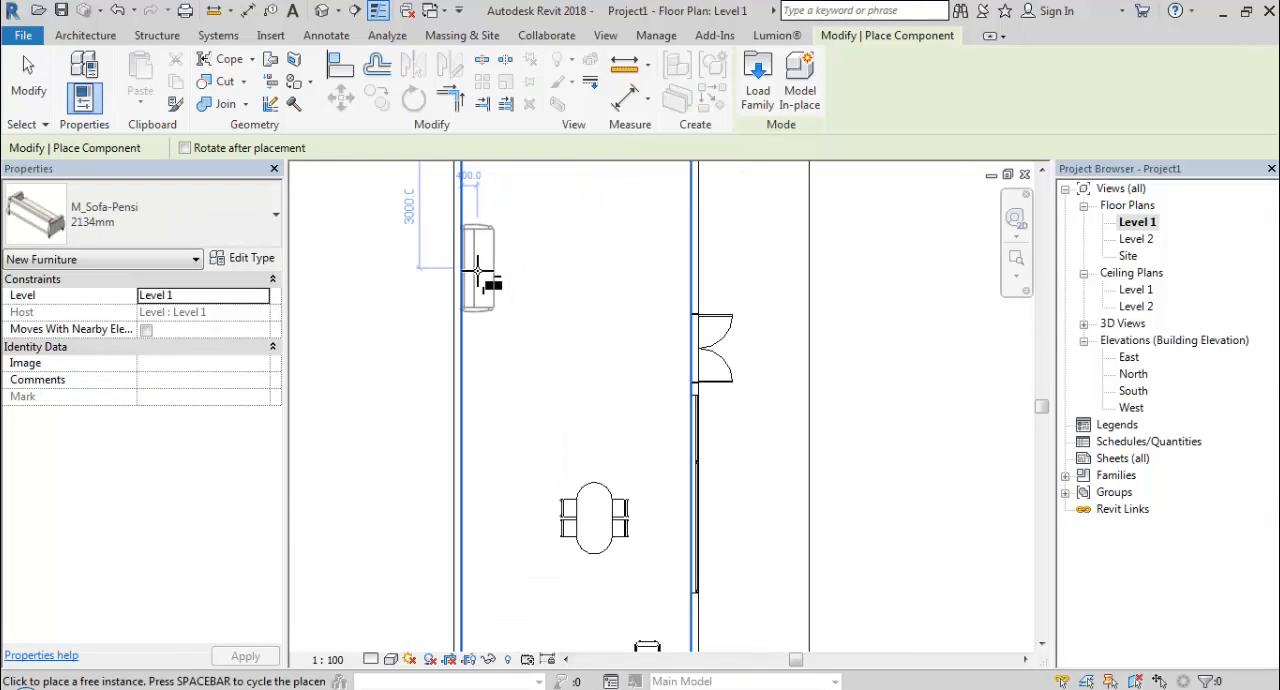
left_click(478, 262)
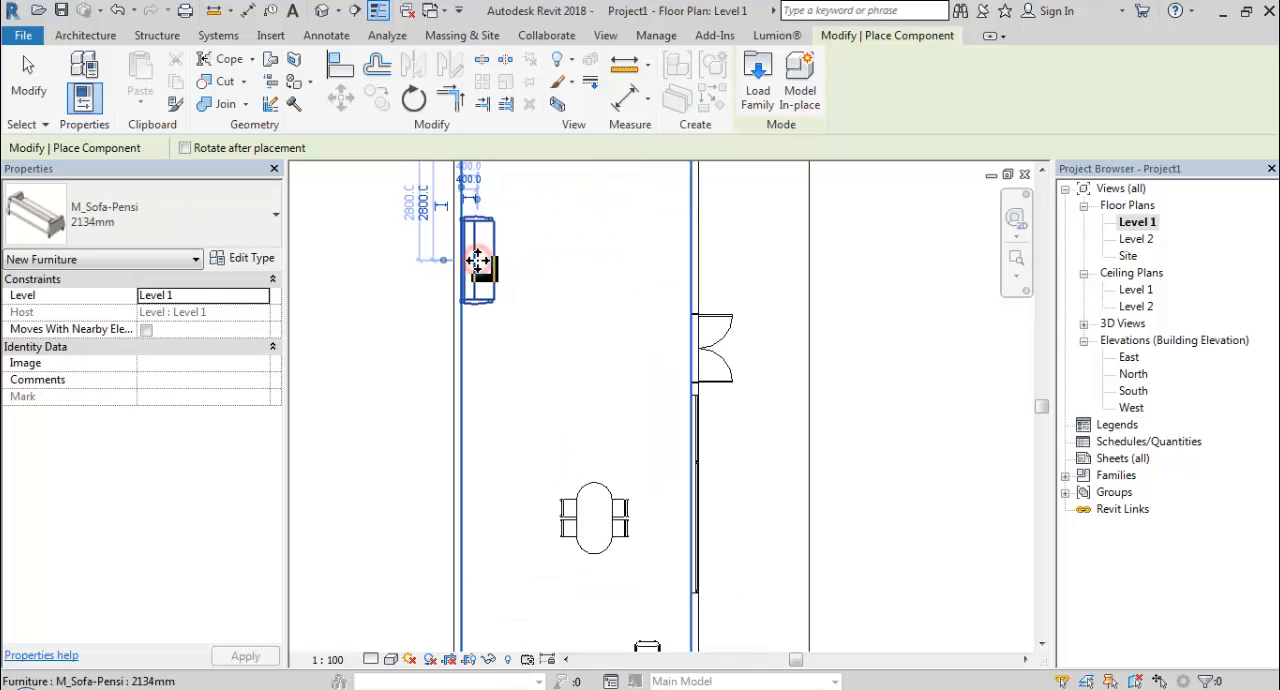
Place a second 2134mm sofa parallel to the end wall, about 1000 from it and about 3800 from the door wall.
middle_click_drag(480, 268, 415, 375)
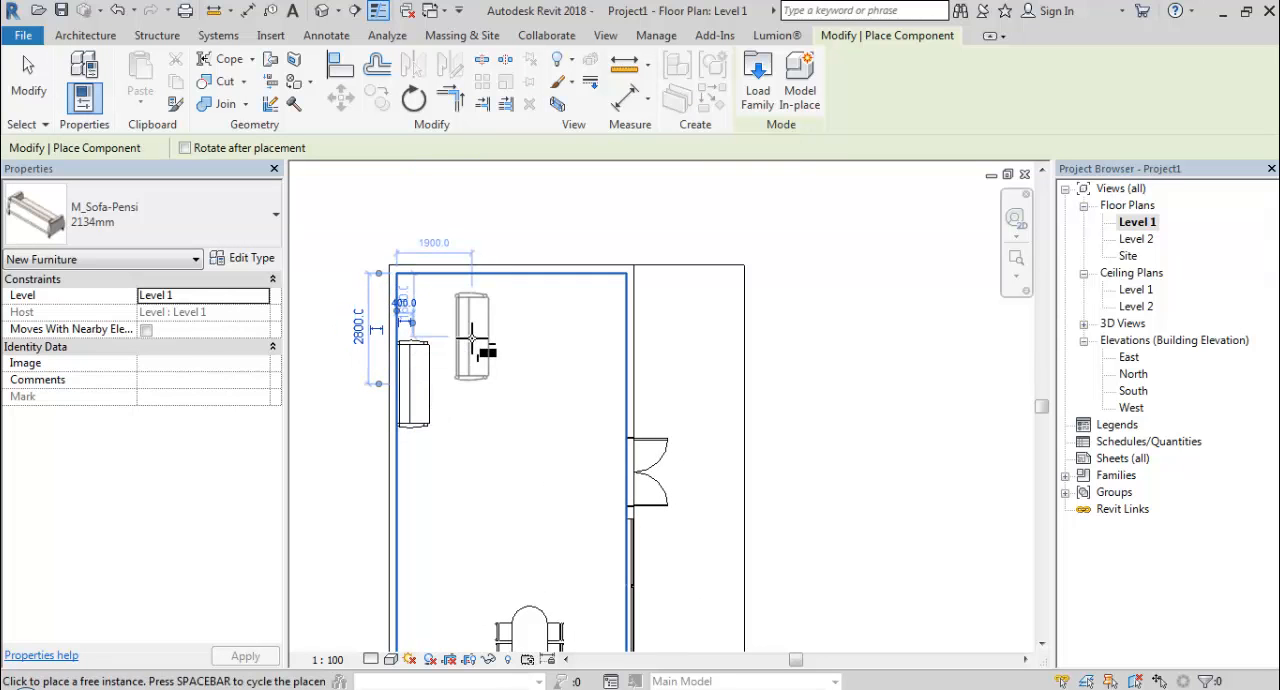
key("space")
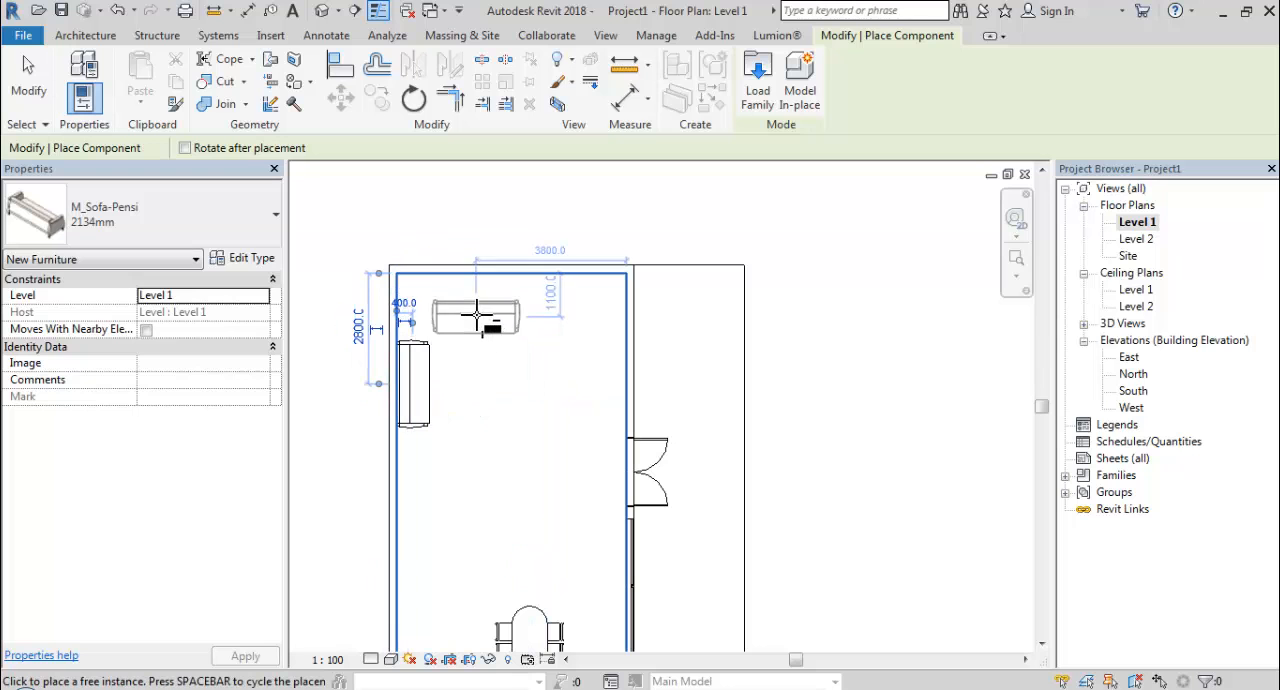
left_click(477, 315)
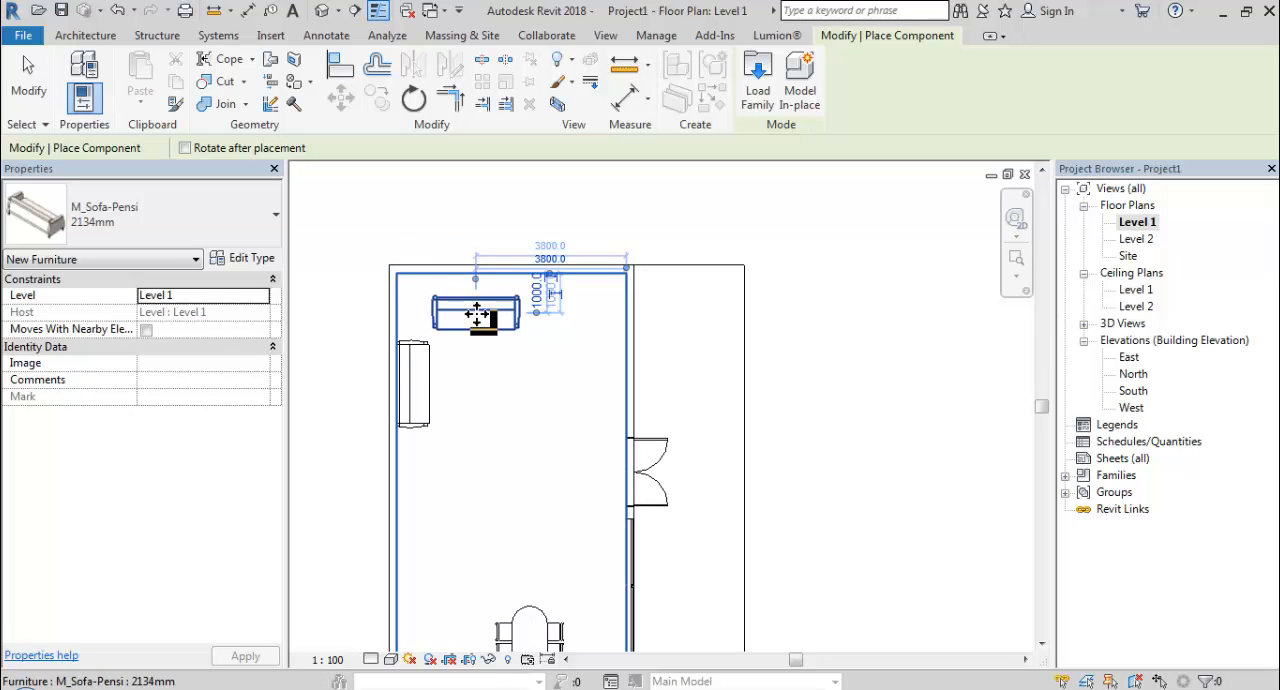
Load the M_Table-Coffee family from the library's Furniture/Tables folder.
left_click(757, 88)
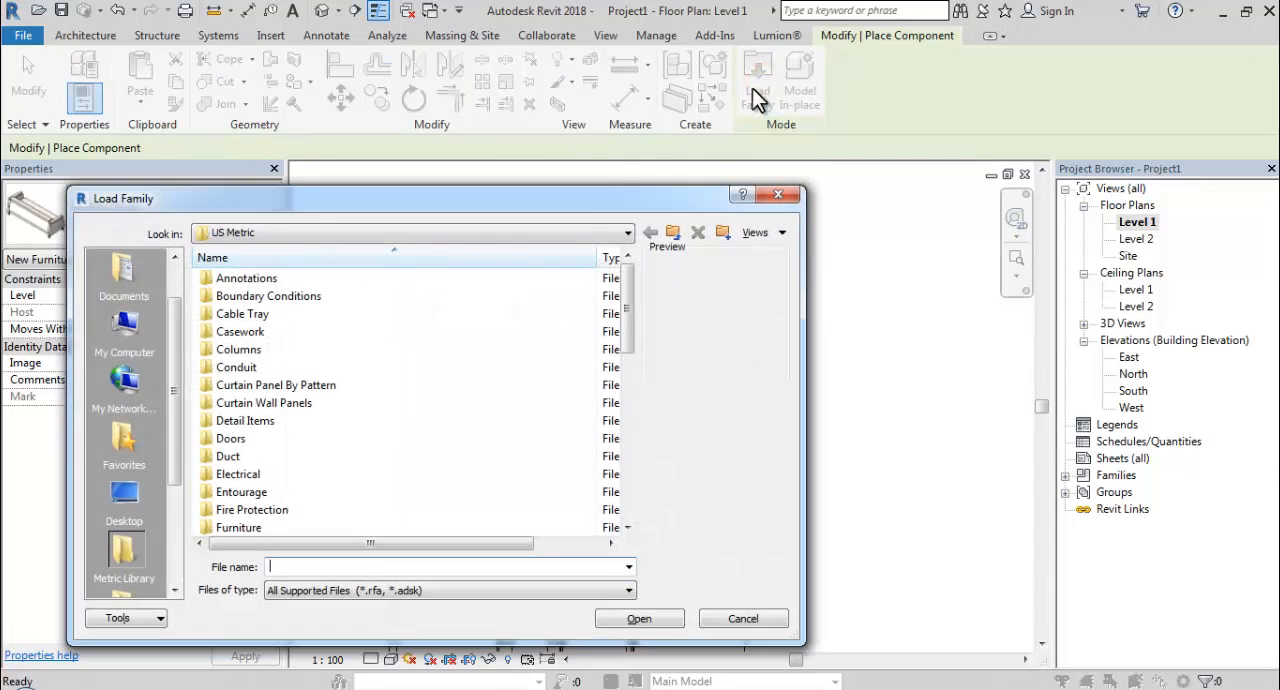
left_click(250, 511)
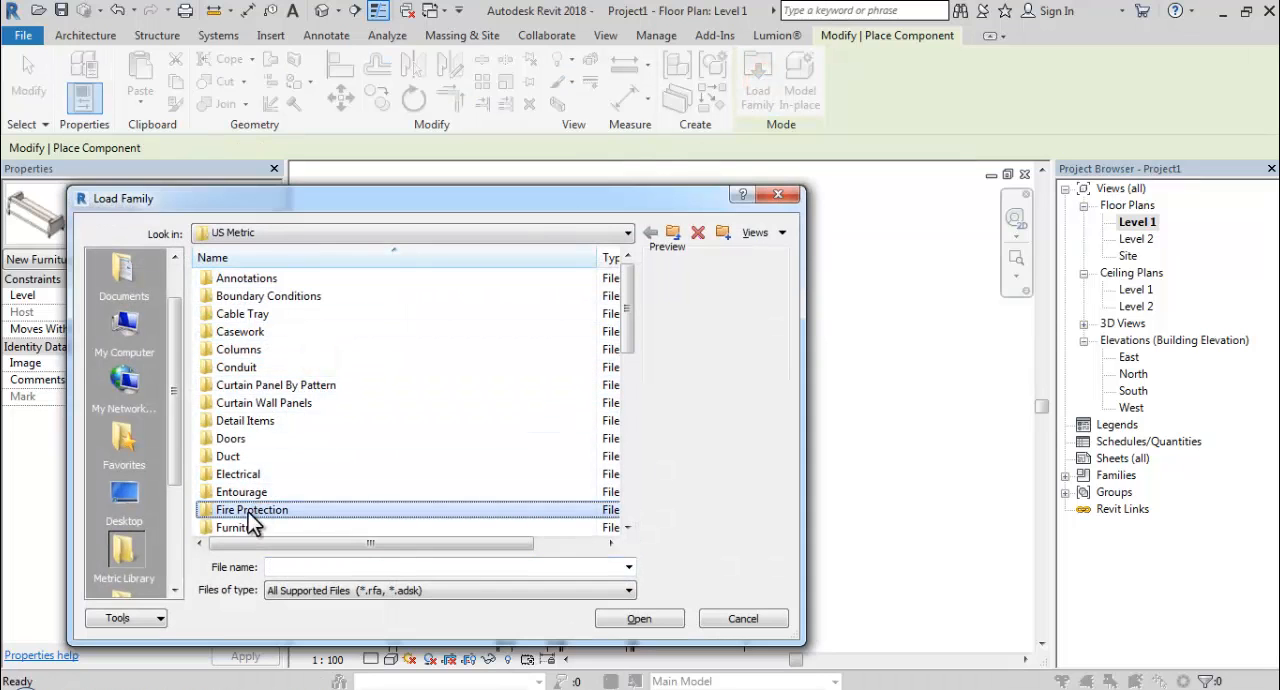
scroll(248, 512, "down", 1)
double_click(245, 474)
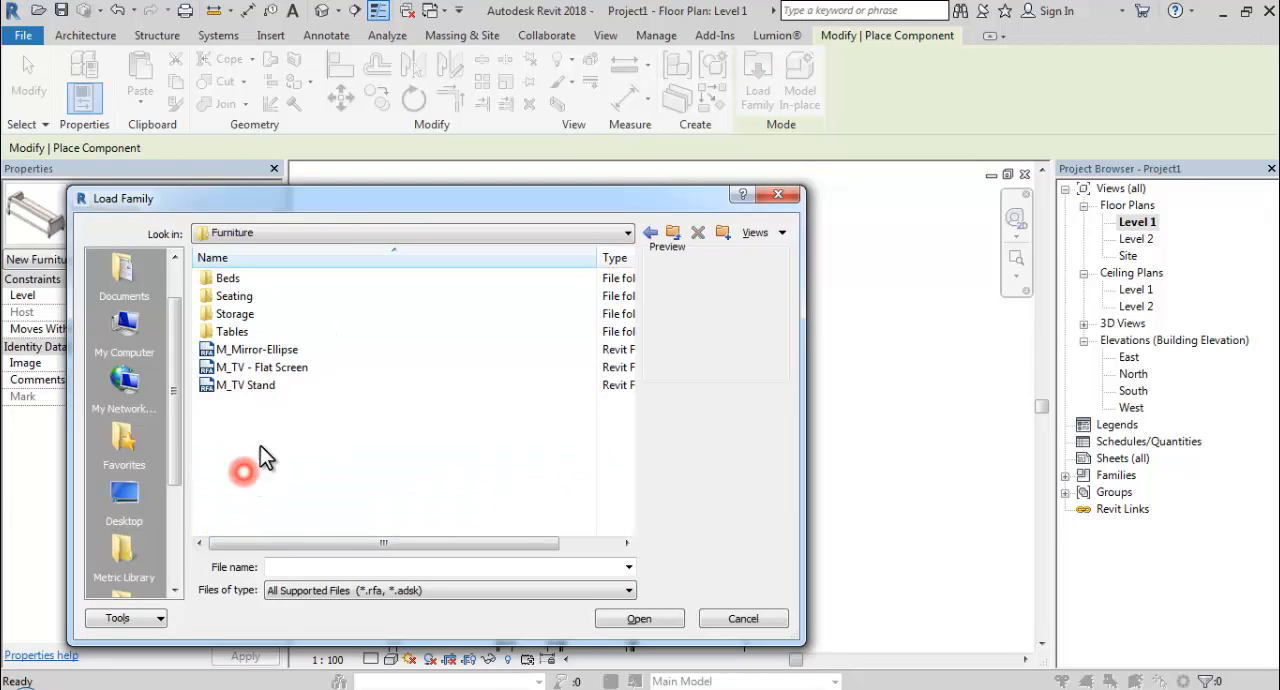
double_click(230, 332)
left_click(242, 279)
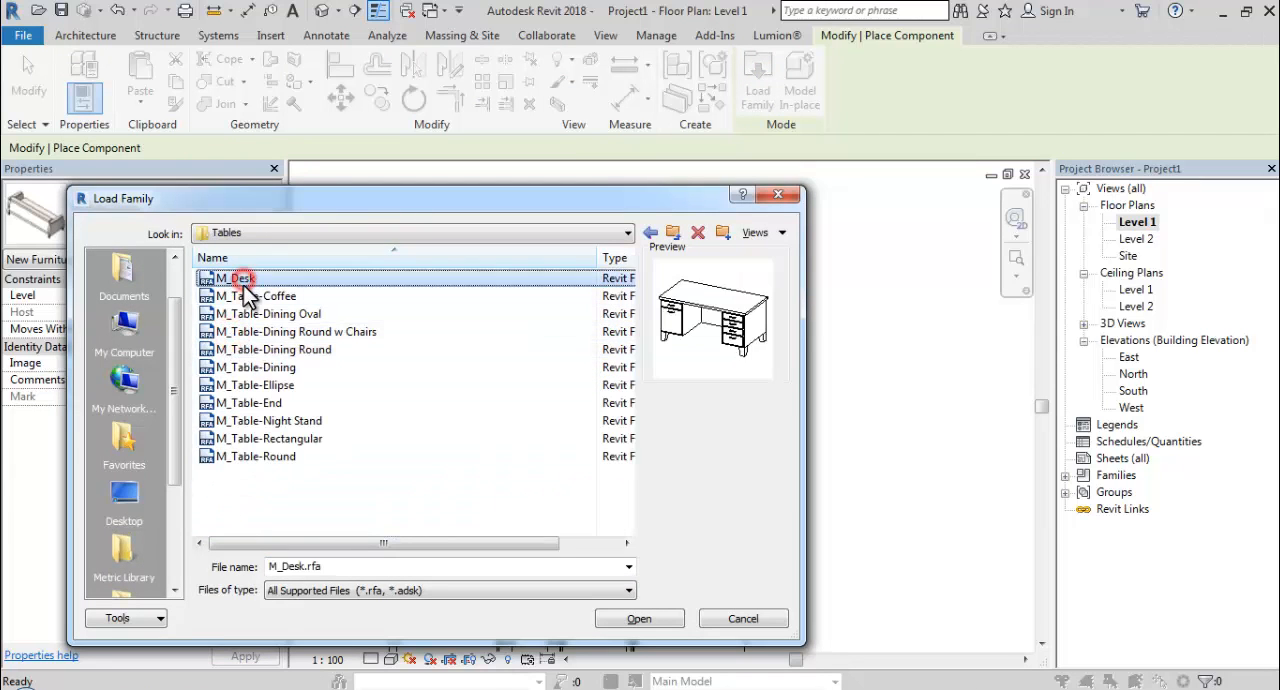
left_click(245, 297)
left_click(640, 619)
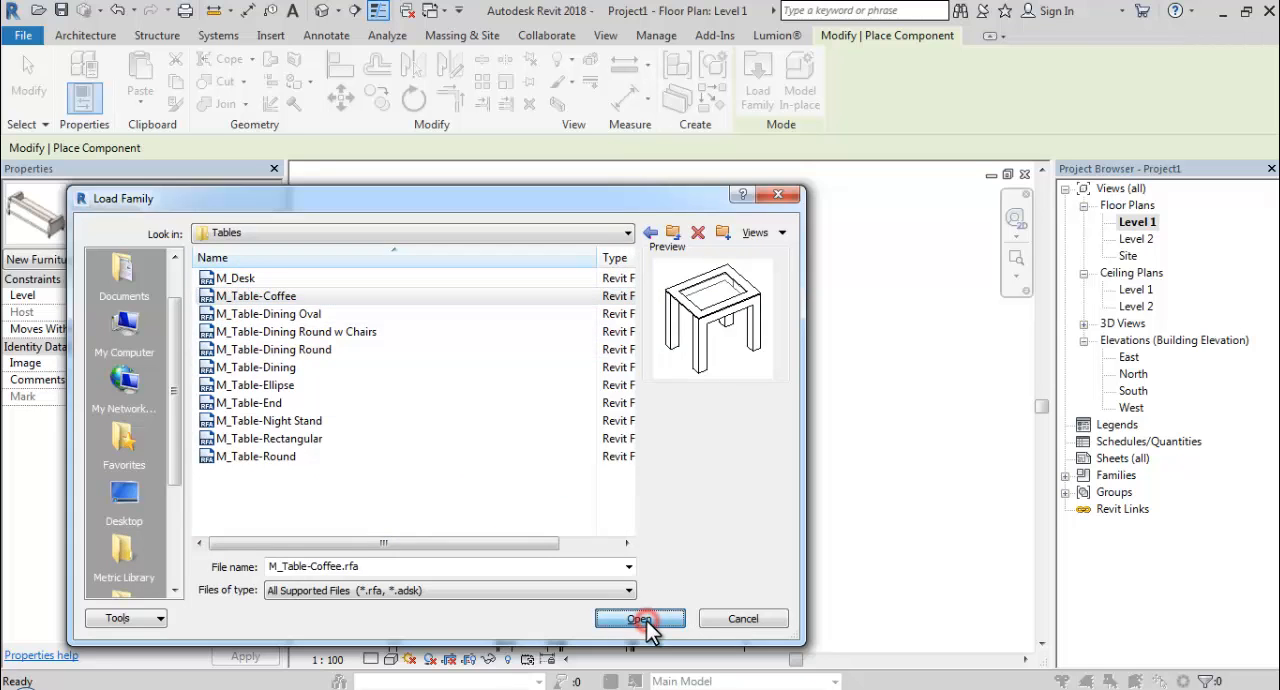
Place one 0610 x 0610 x 0610mm coffee table between the sofas, about 2400 from the end wall and 3900 from the door wall.
scroll(462, 370, "up", 3)
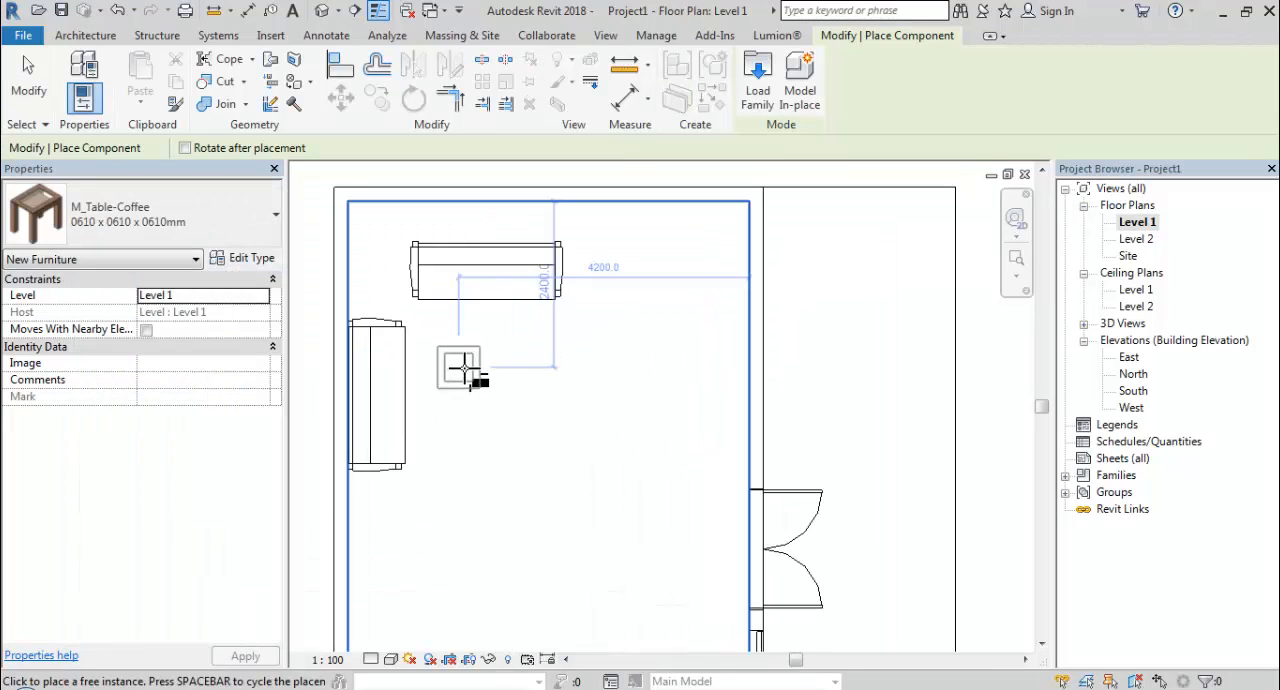
left_click(480, 370)
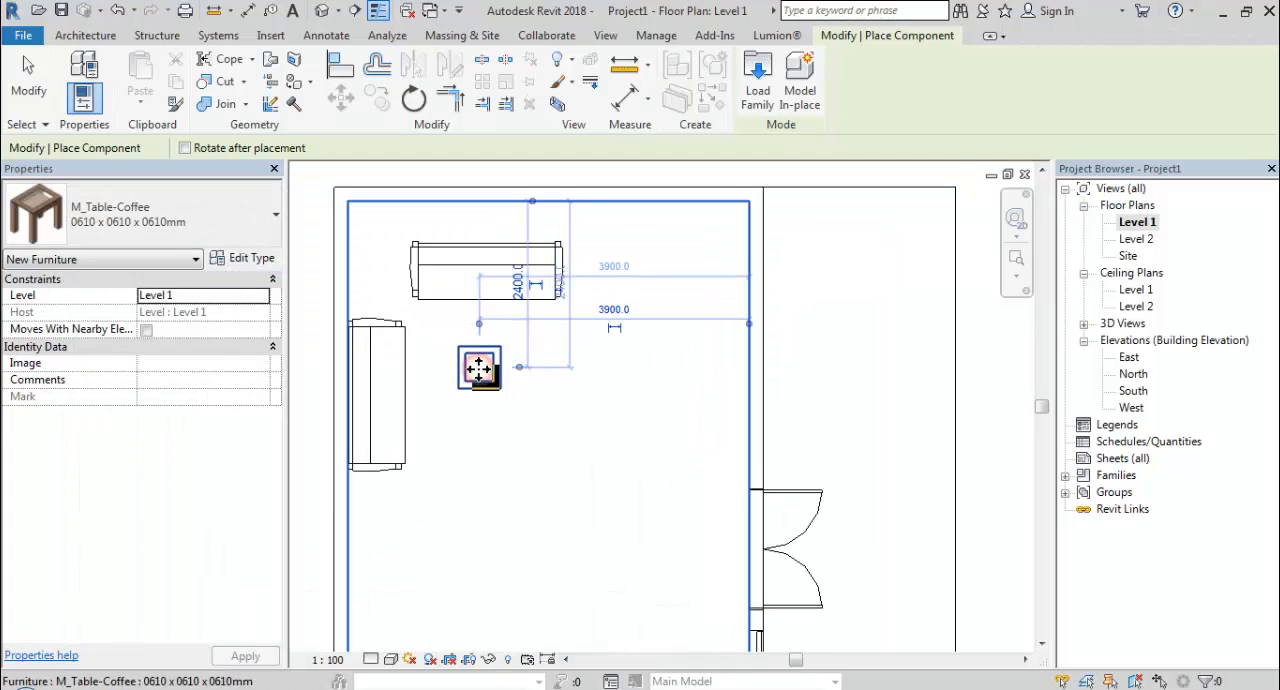
key("Escape")
key("Escape")
In the coffee table's type properties, set the length to 1500 and enlarge the width to about two-thirds of that length.
left_click(490, 370)
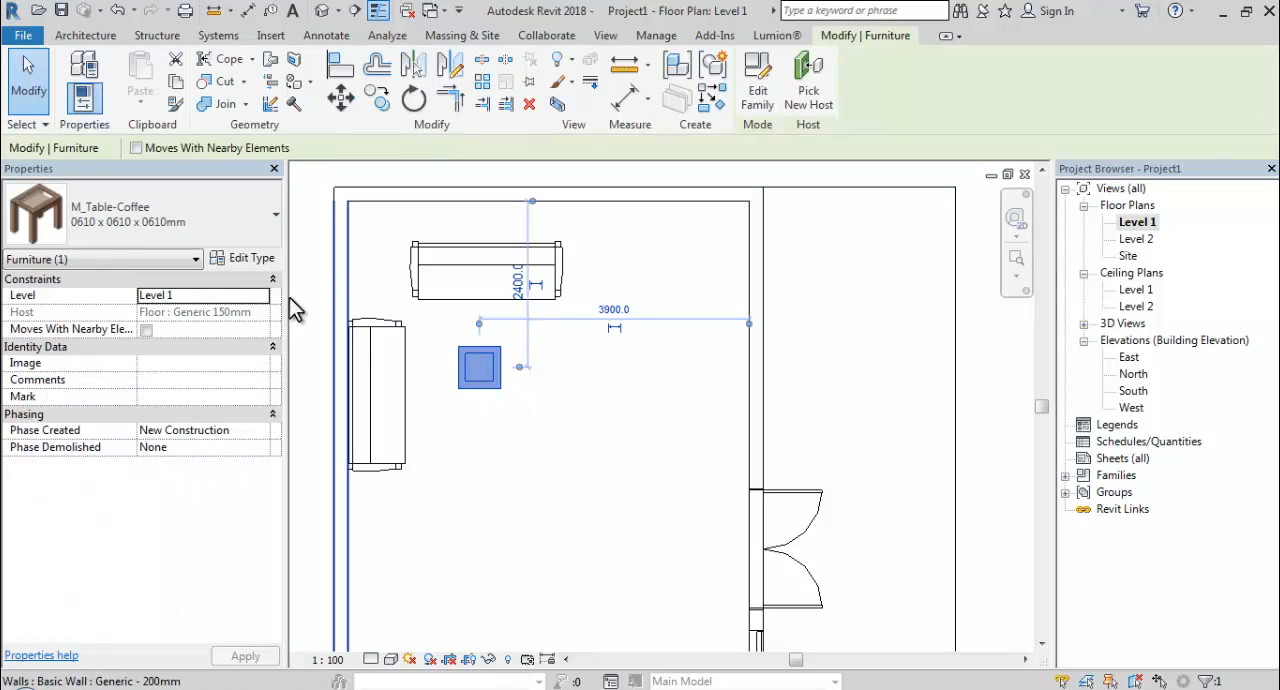
left_click(262, 259)
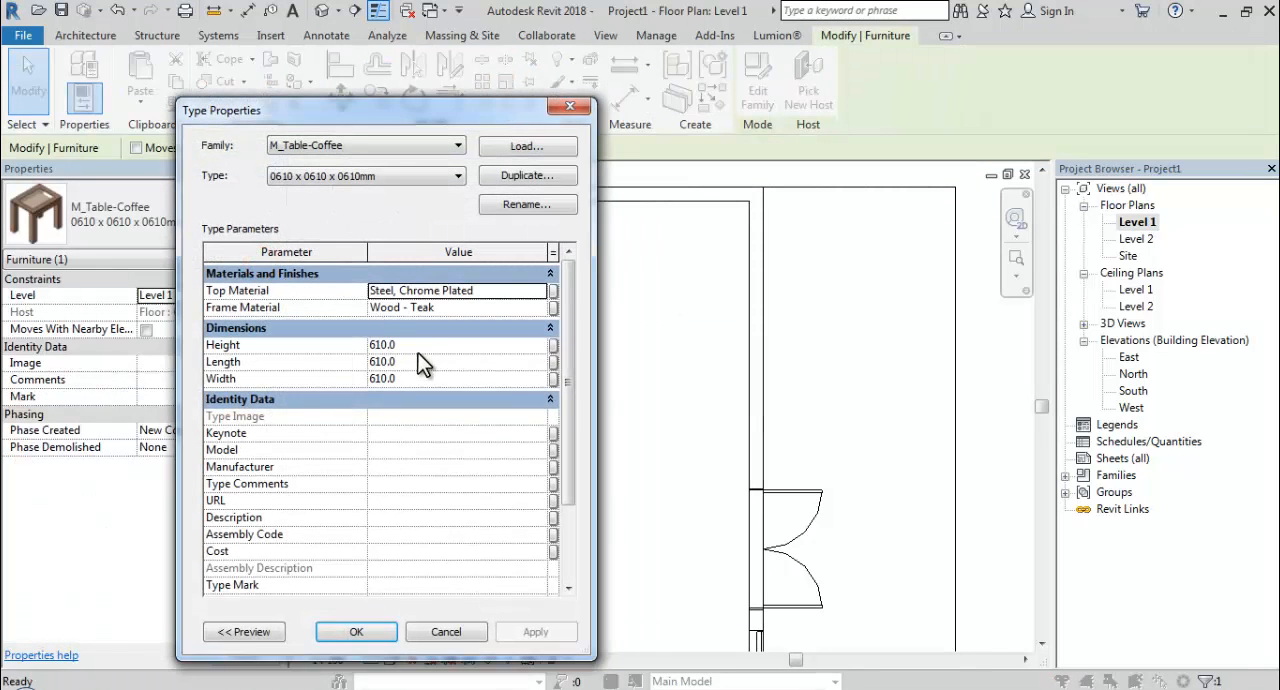
left_click(425, 344)
left_click(427, 362)
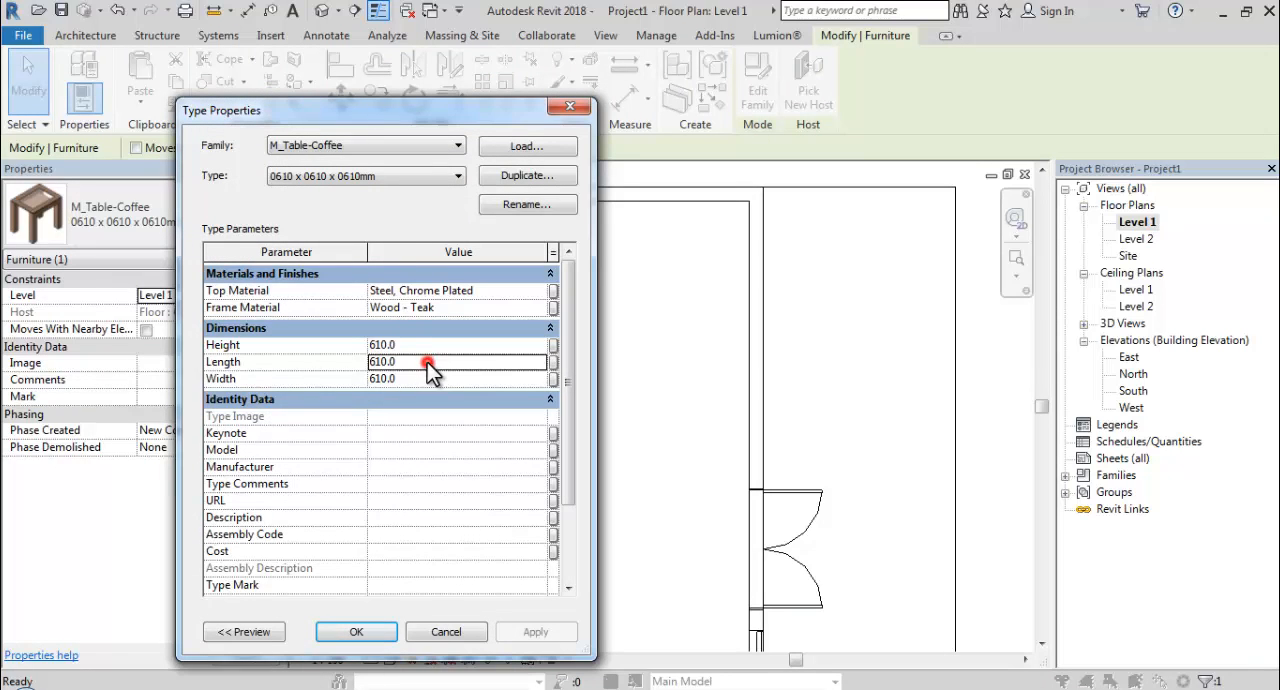
type("1")
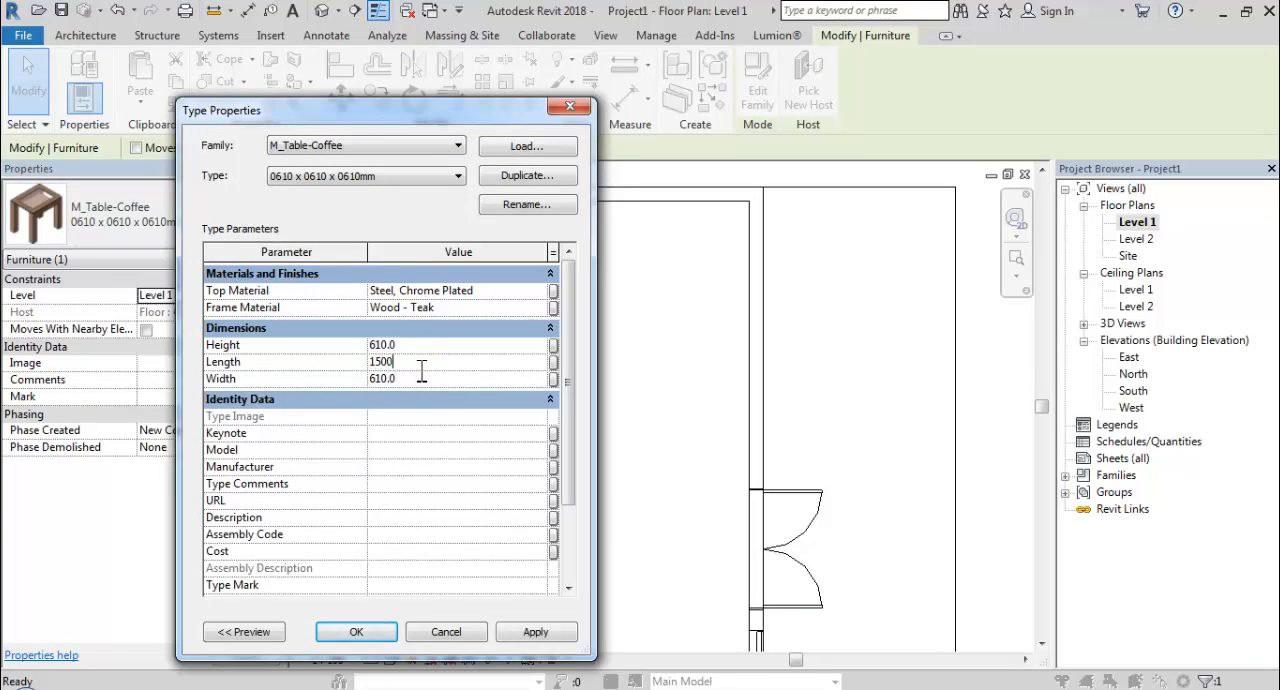
left_click(420, 378)
type("1")
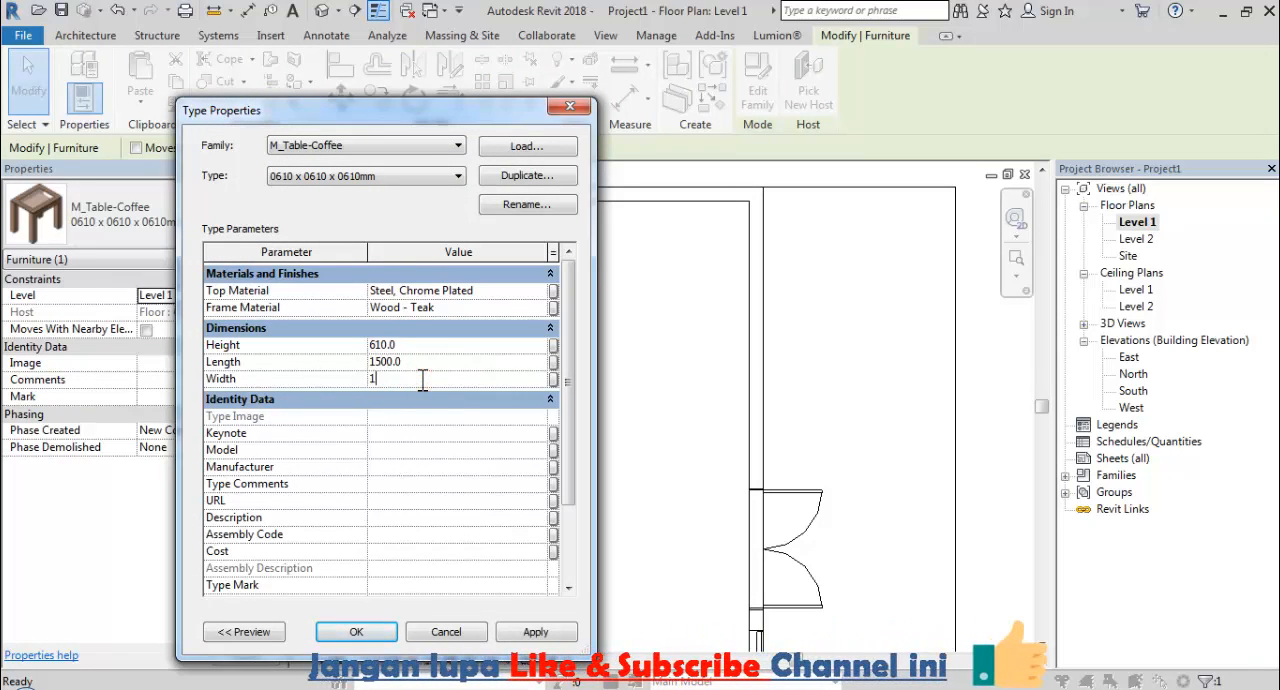
left_click(370, 633)
middle_click_drag(481, 505, 400, 435)
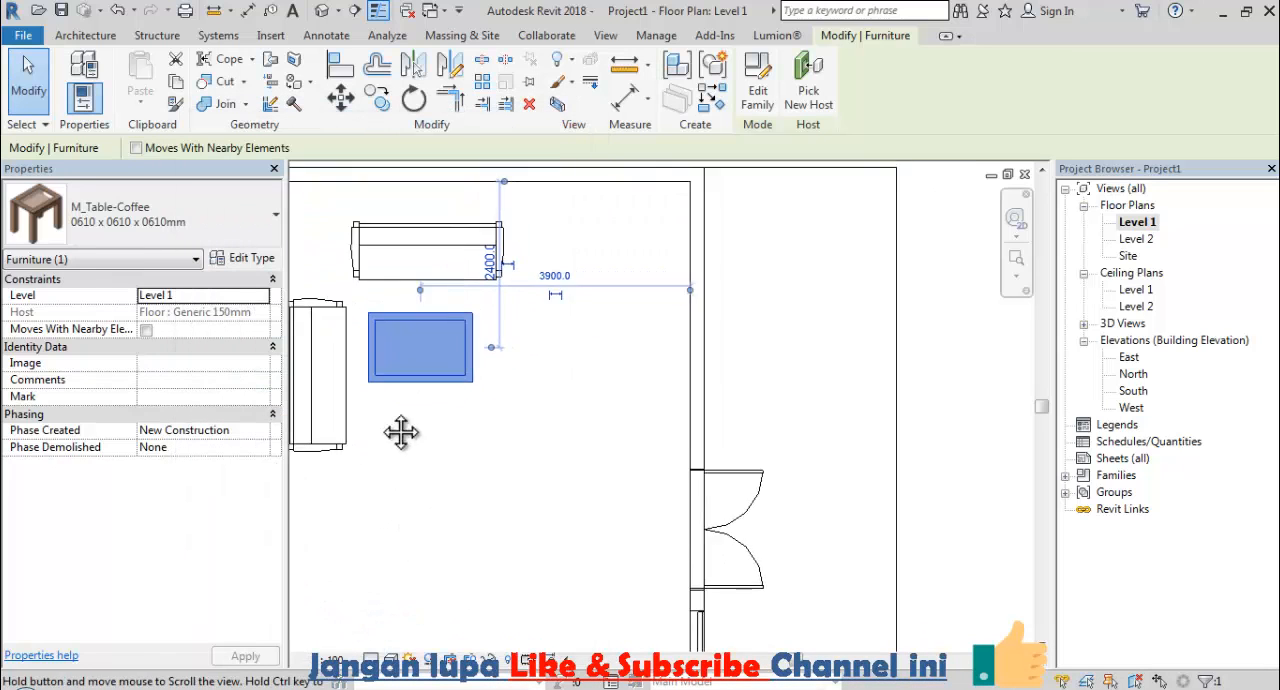
Move the coffee table slightly away from both sofas, towards the door wall, and finish editing it.
left_click_drag(392, 323, 428, 337)
scroll(548, 365, "down", 2)
left_click(705, 384)
scroll(860, 395, "down", 2)
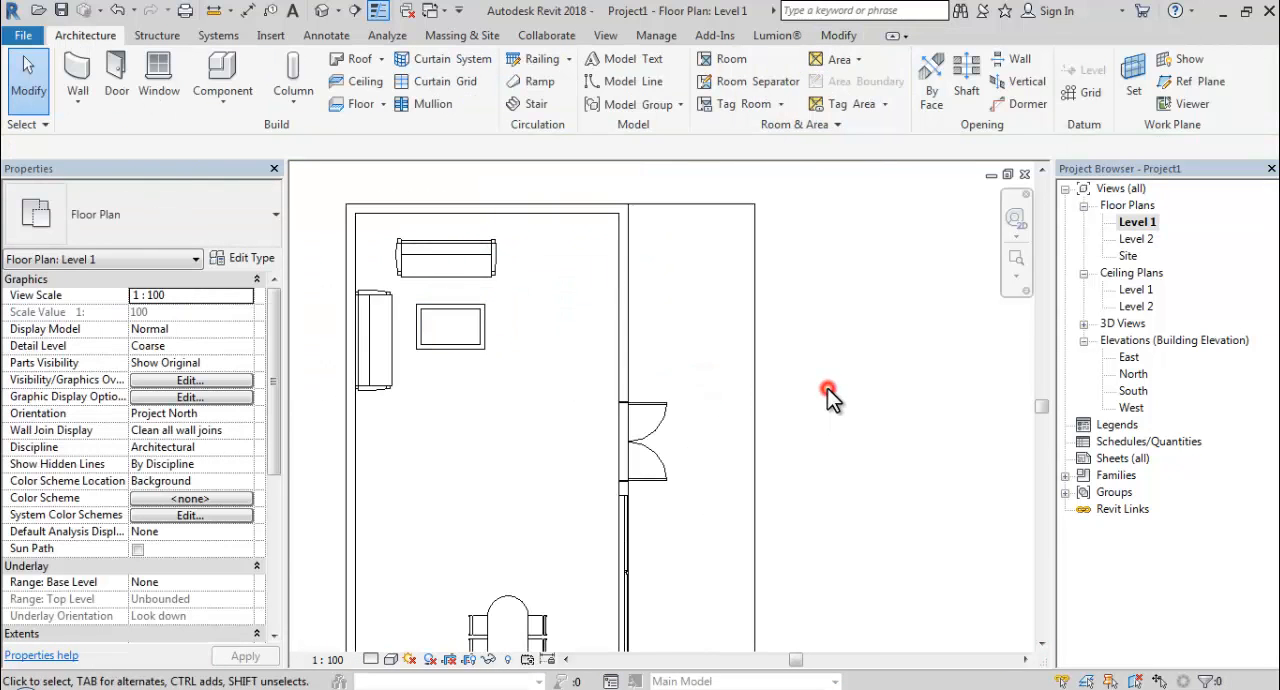
Create a perspective camera view at 1750 eye offset from the corner between sofas and door wall, aimed past the desk-end wall.
middle_click_drag(908, 392, 840, 344)
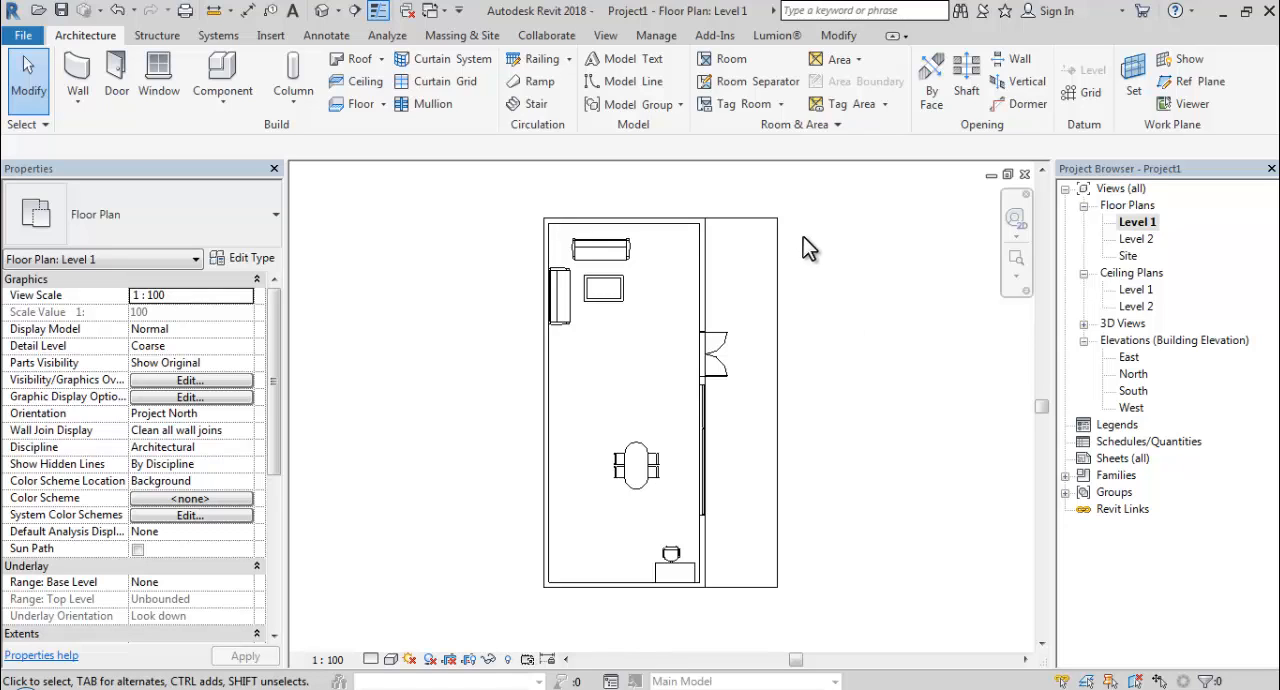
left_click(593, 40)
left_click(531, 100)
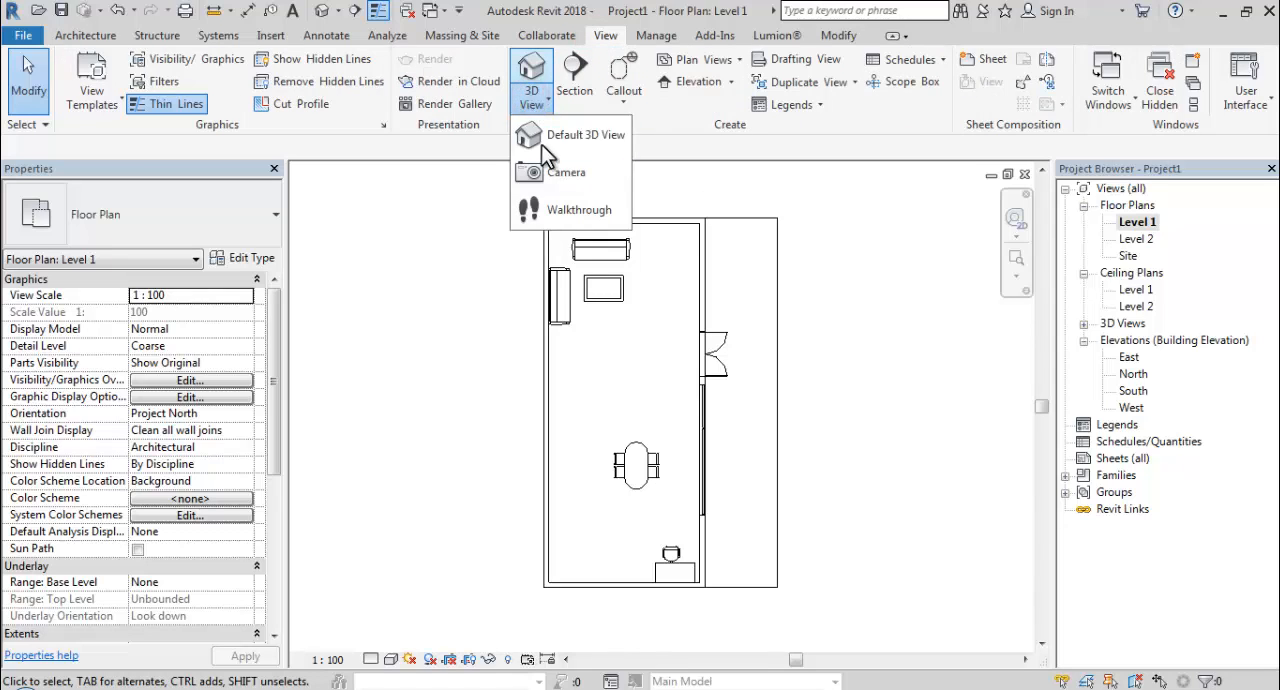
left_click(555, 172)
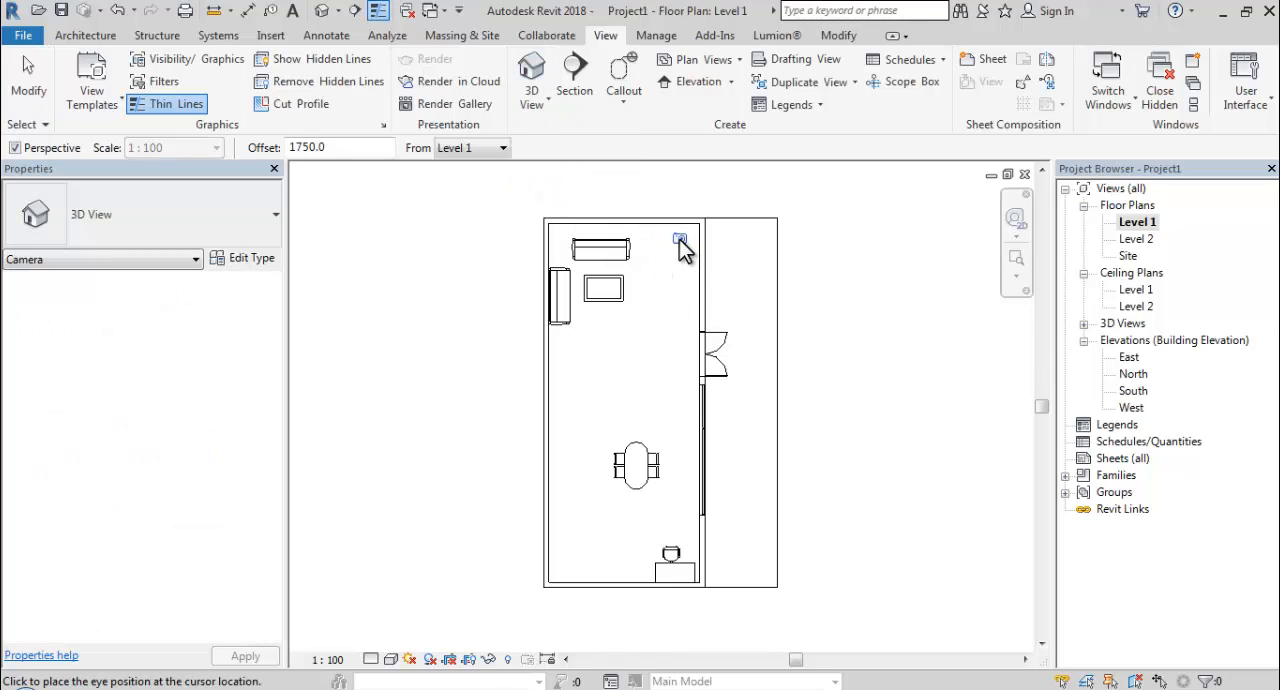
left_click(585, 652)
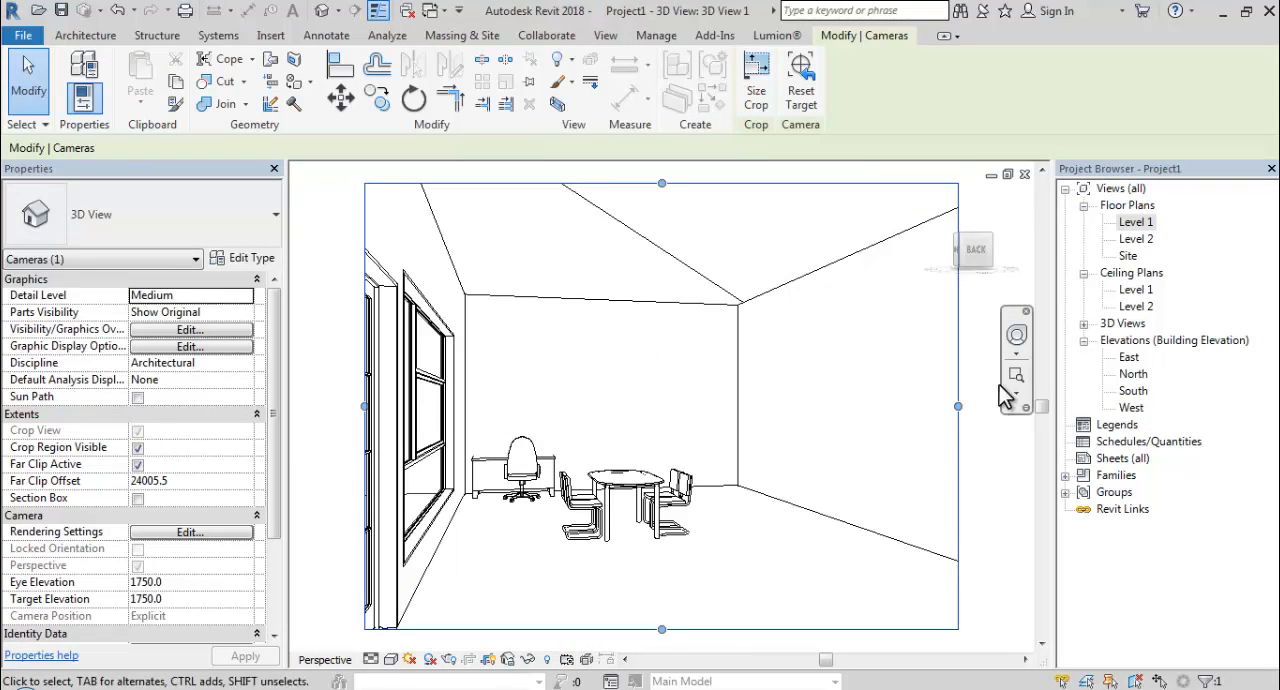
Reorient the new camera view with the steering wheel so it frames the double door, window, dining set and desk.
left_click(1016, 335)
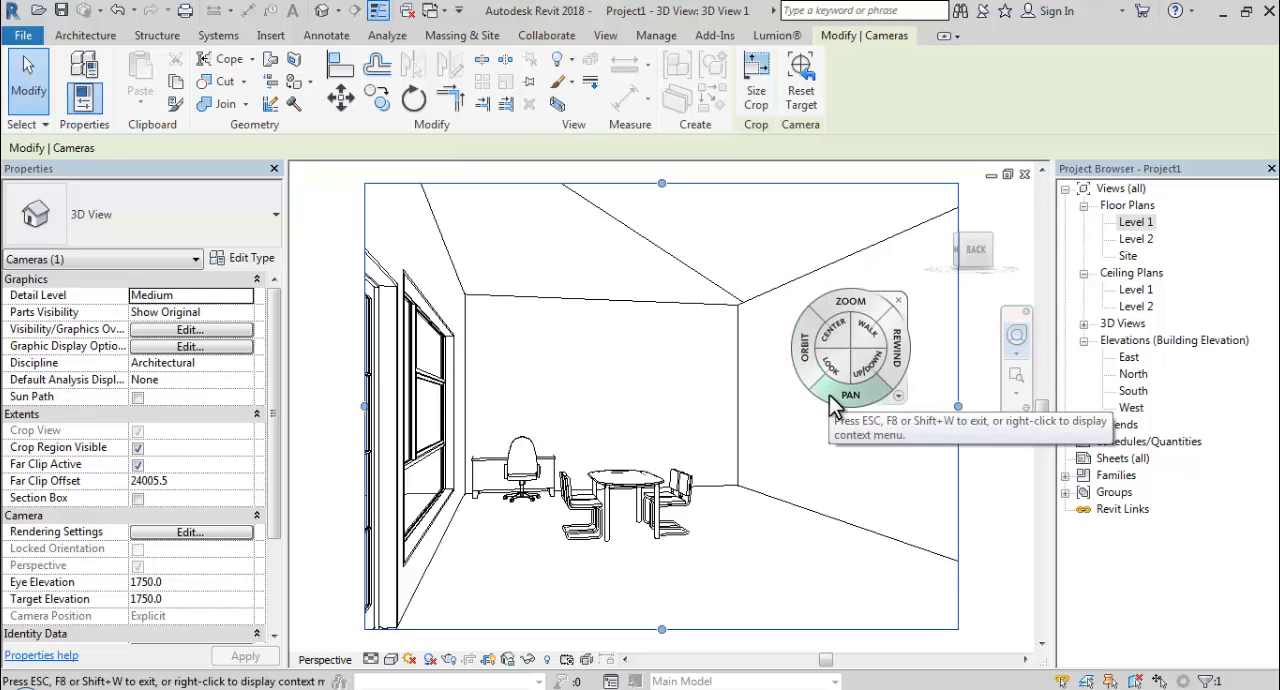
left_click_drag(849, 394, 717, 388)
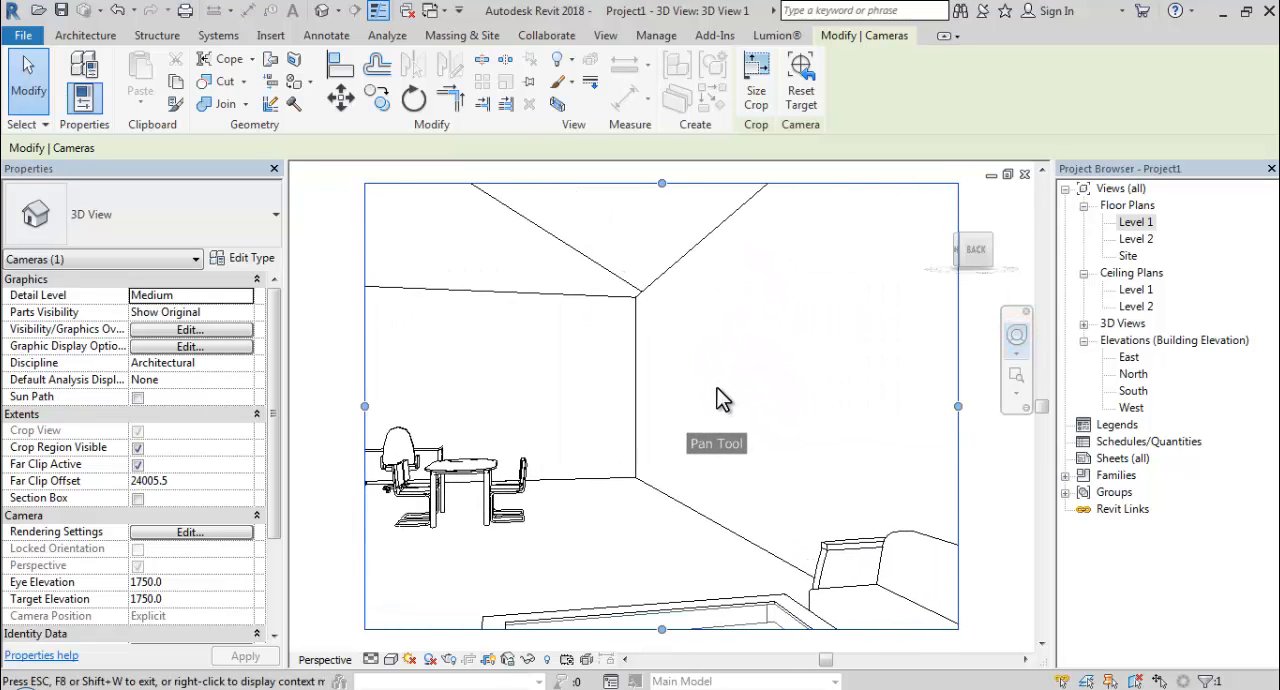
left_click_drag(757, 319, 403, 560)
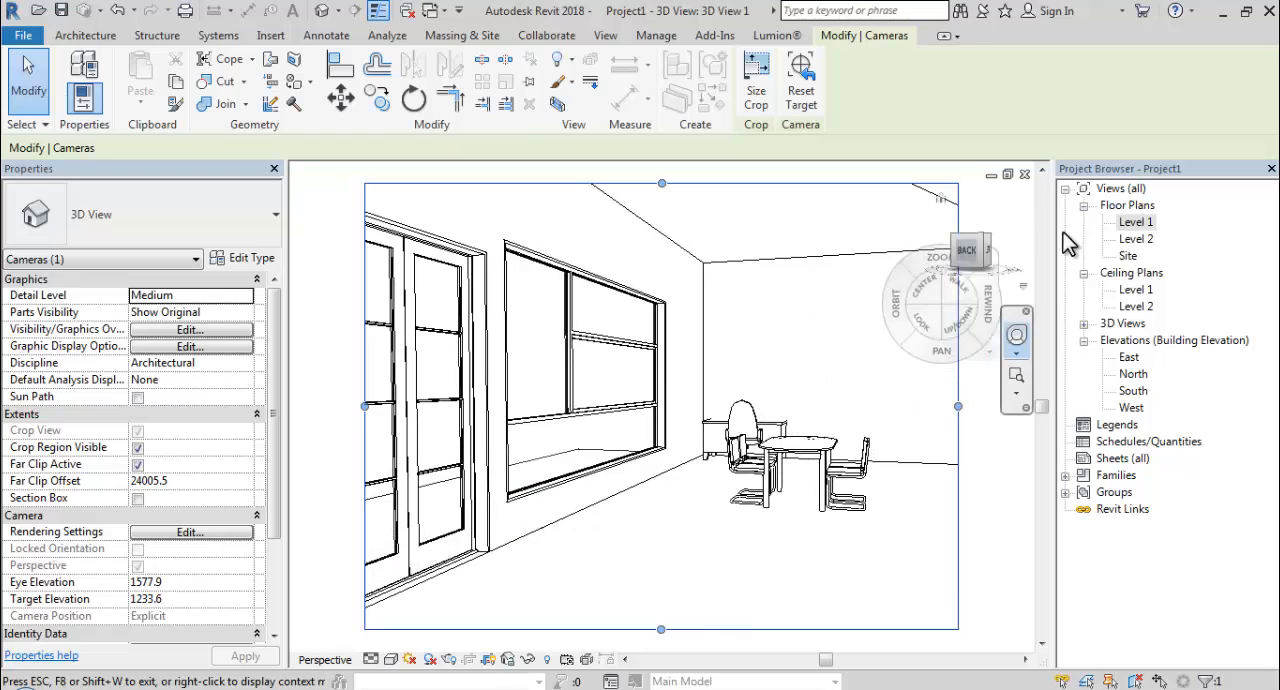
From the Level 1 plan, create a second camera view at 1750 offset from the corner opposite the desk, aimed towards the sofa end.
double_click(1147, 225)
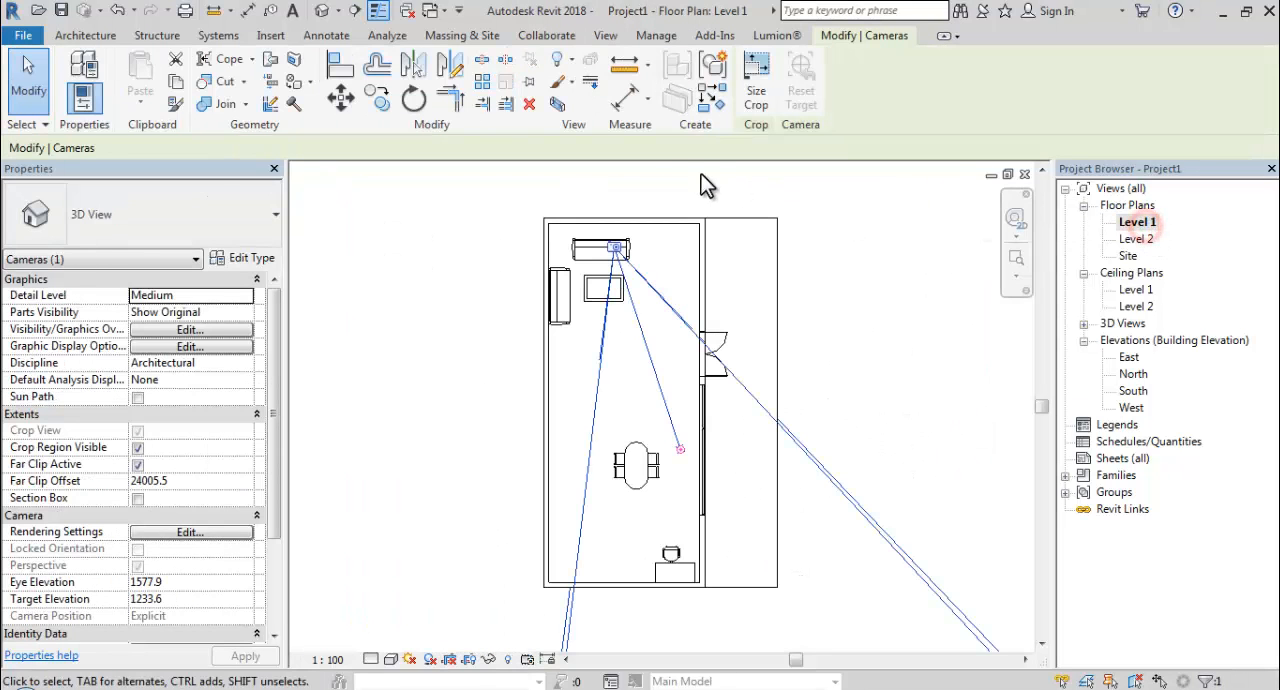
left_click(670, 178)
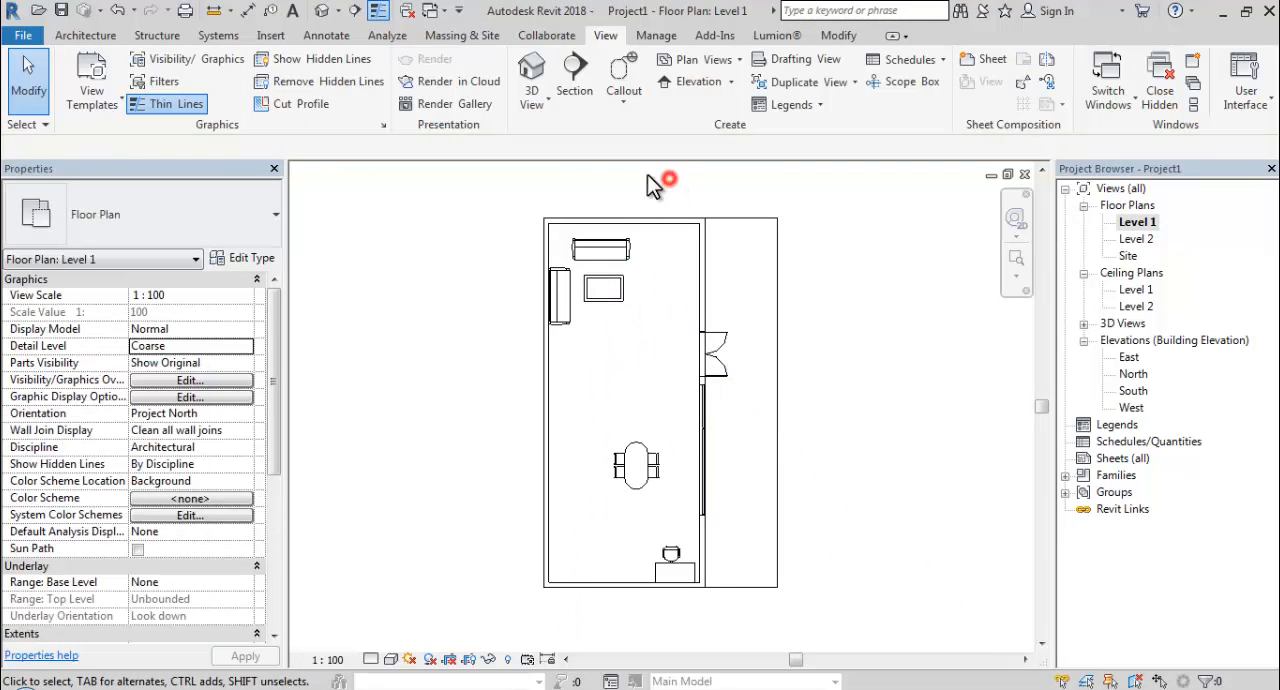
left_click(543, 100)
left_click(545, 165)
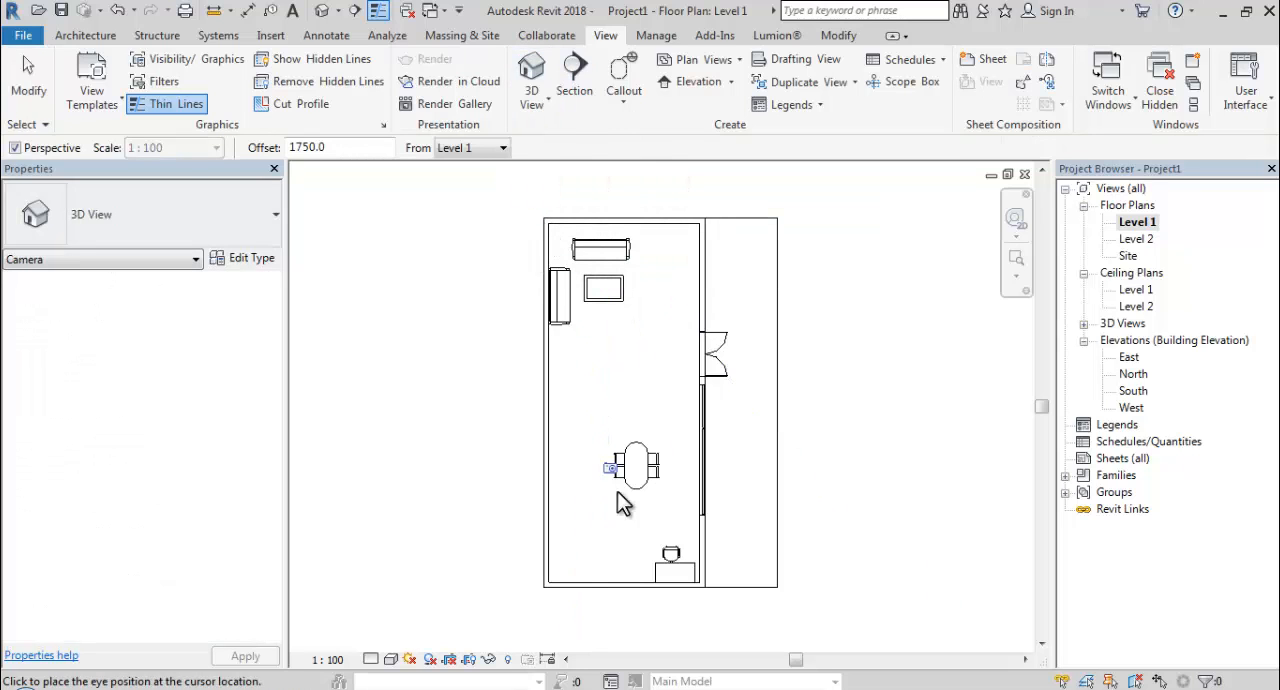
left_click(563, 570)
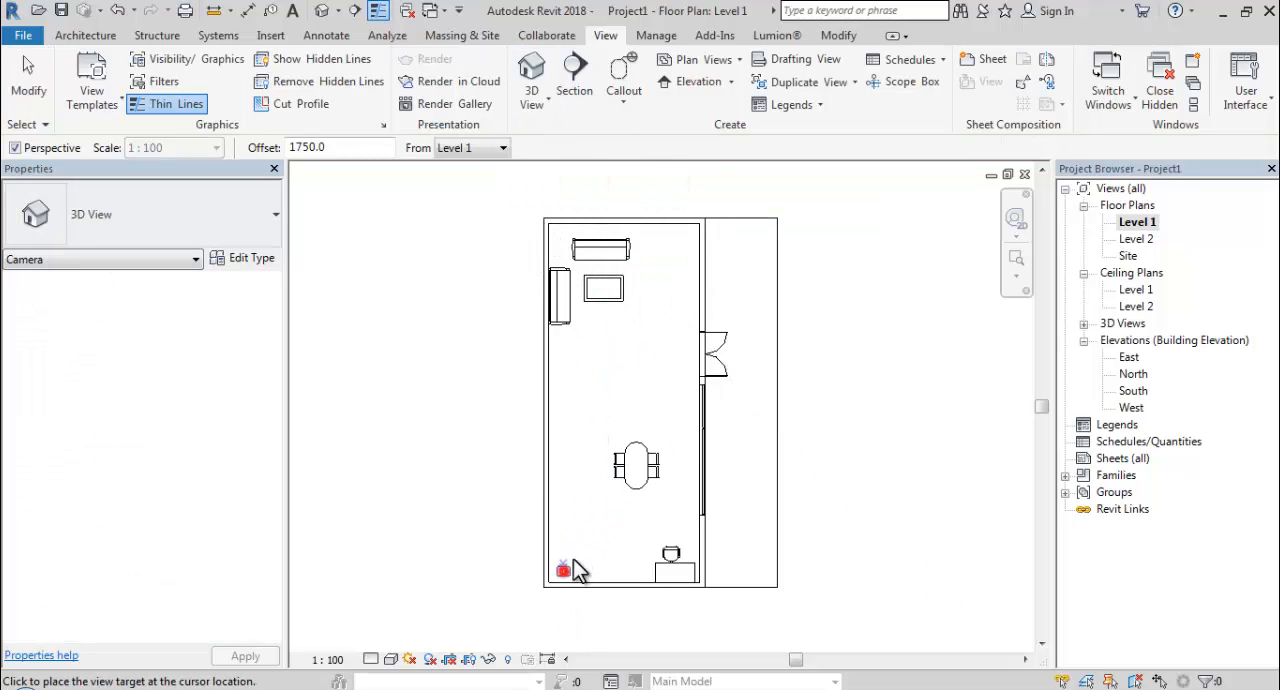
left_click(710, 167)
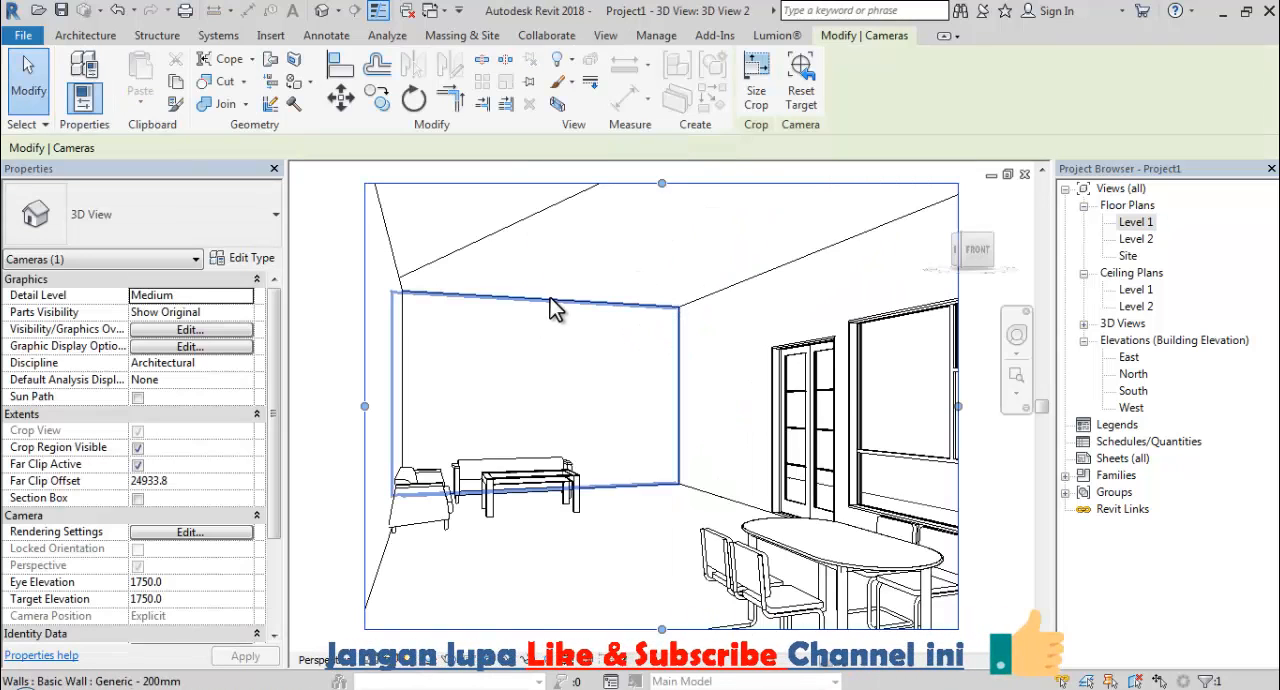
Review 3D View 1 and 3D View 2, and open the default {3D} view.
double_click(1125, 325)
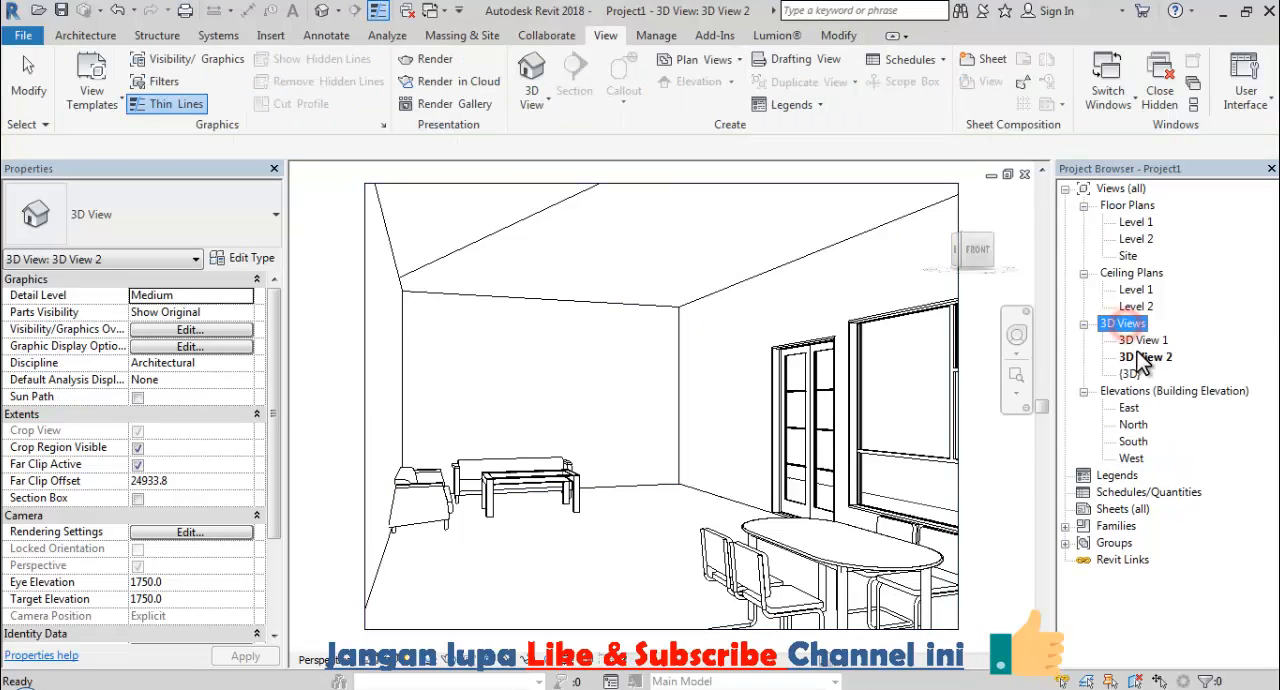
double_click(1145, 341)
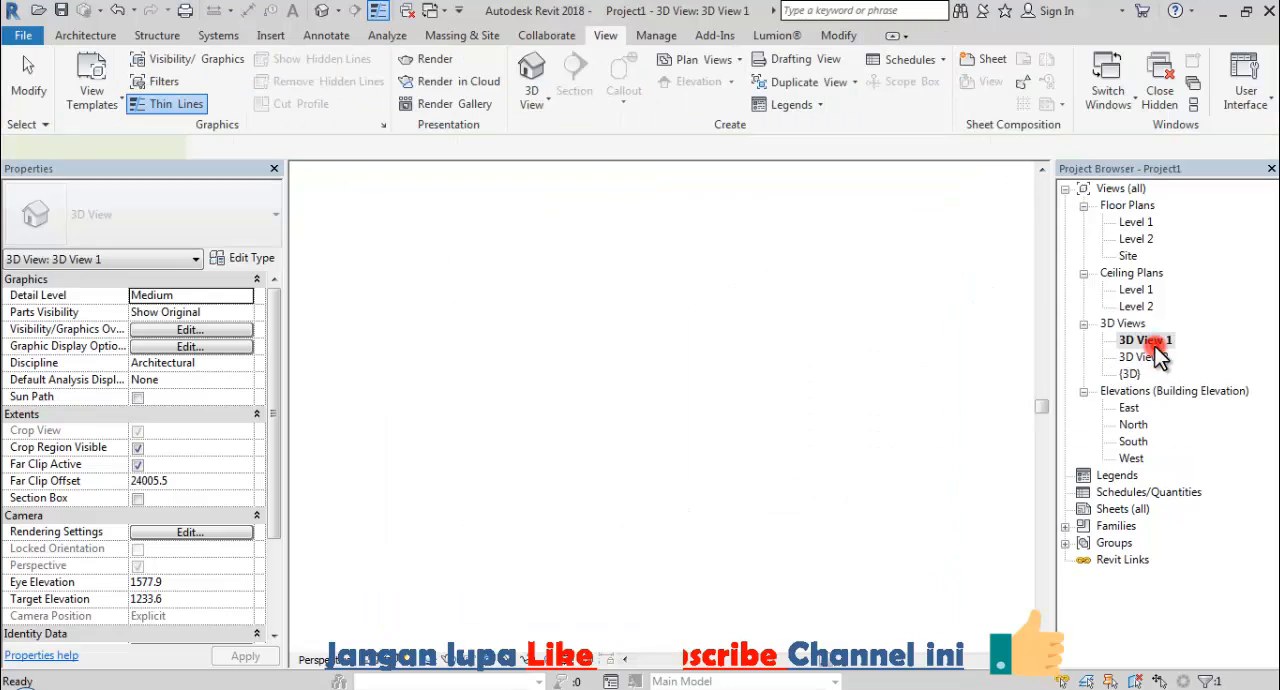
left_click(1146, 358)
double_click(1146, 360)
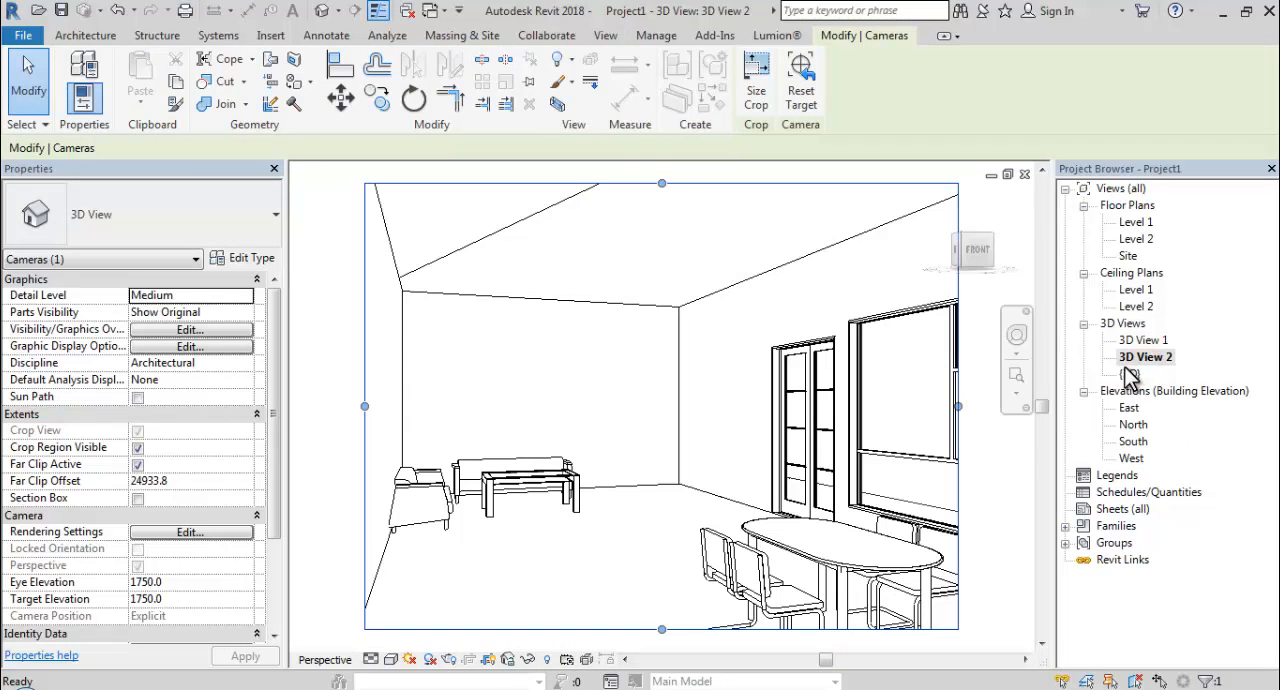
double_click(1130, 374)
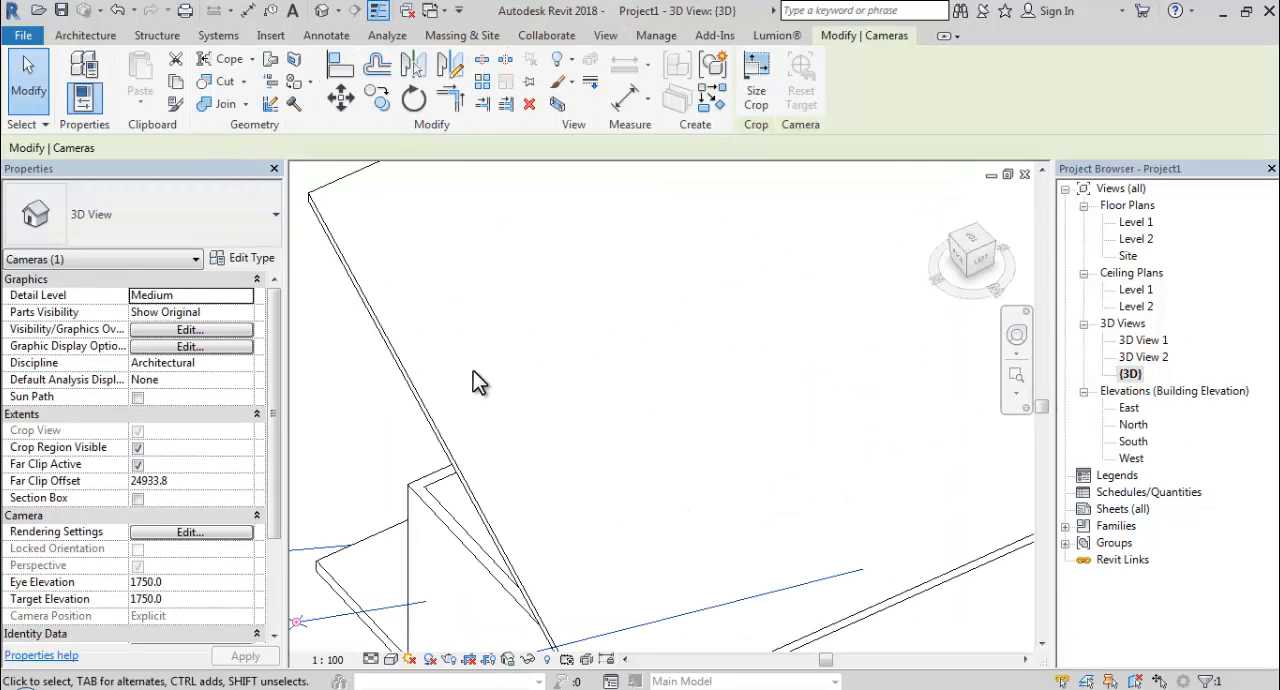
Select all four exterior walls and attach their tops to the sloped roof.
left_click(371, 391)
middle_click_drag(371, 390, 724, 271, "shift")
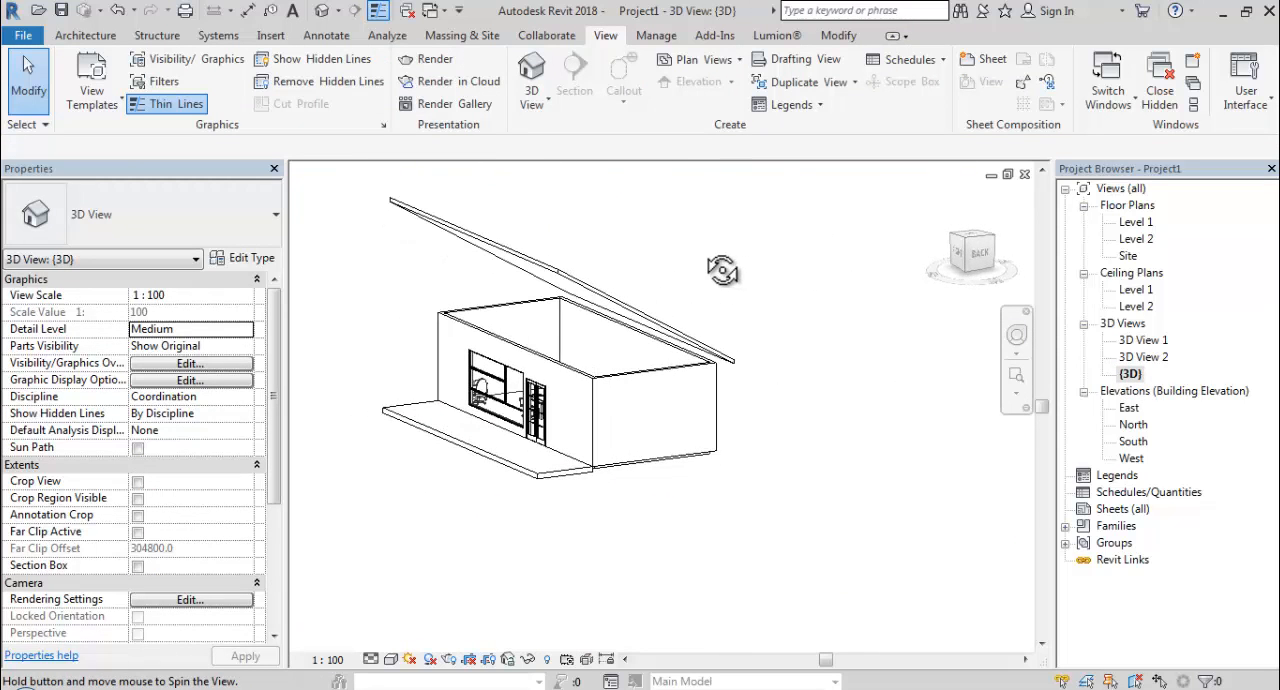
left_click(676, 360)
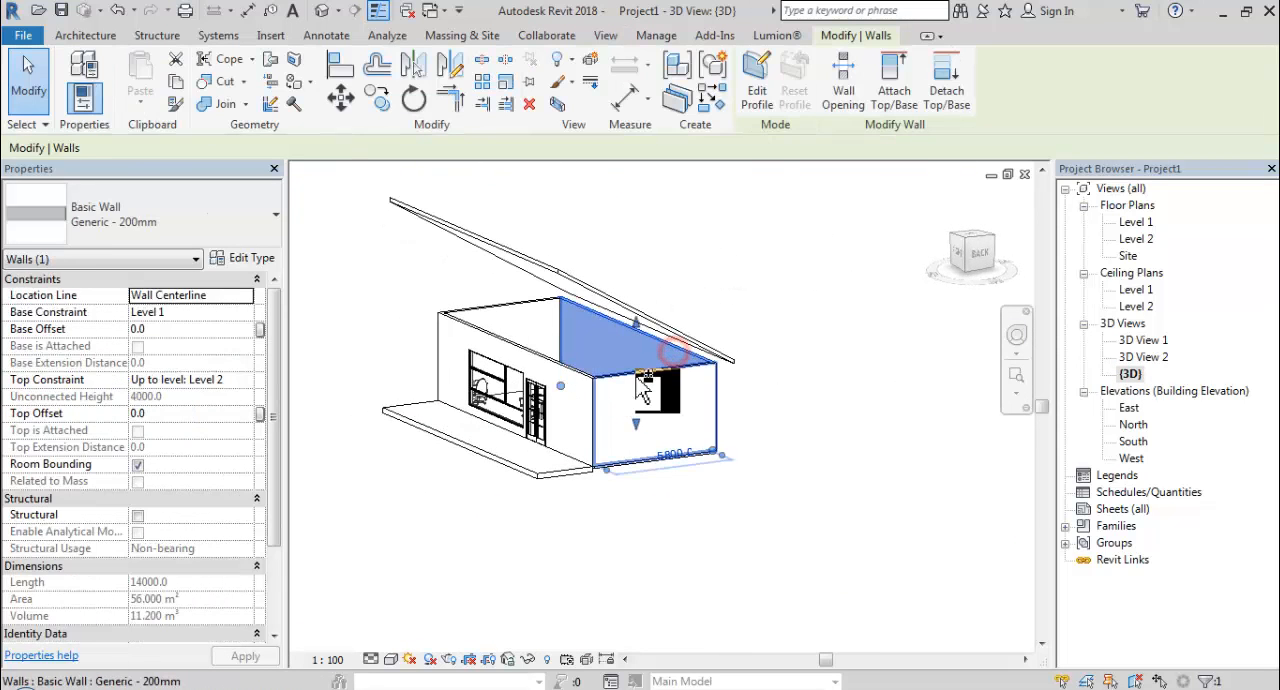
left_click(546, 362, "ctrl")
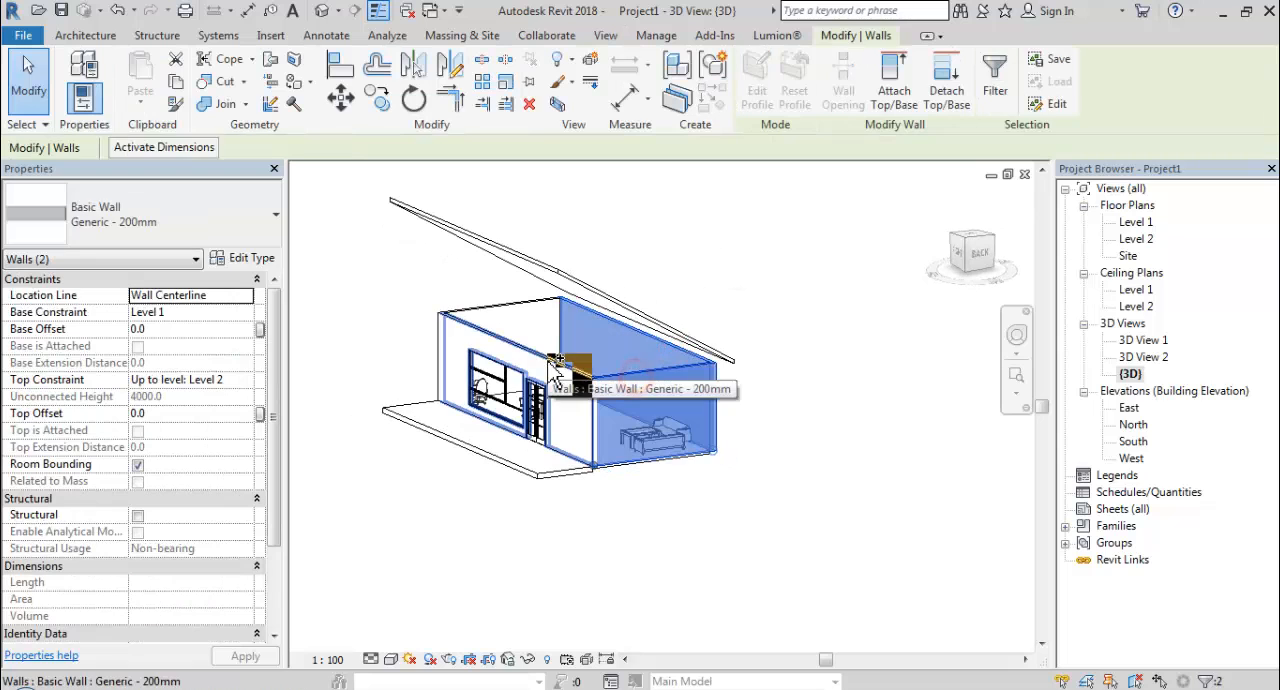
left_click(506, 303, "ctrl")
left_click(893, 80)
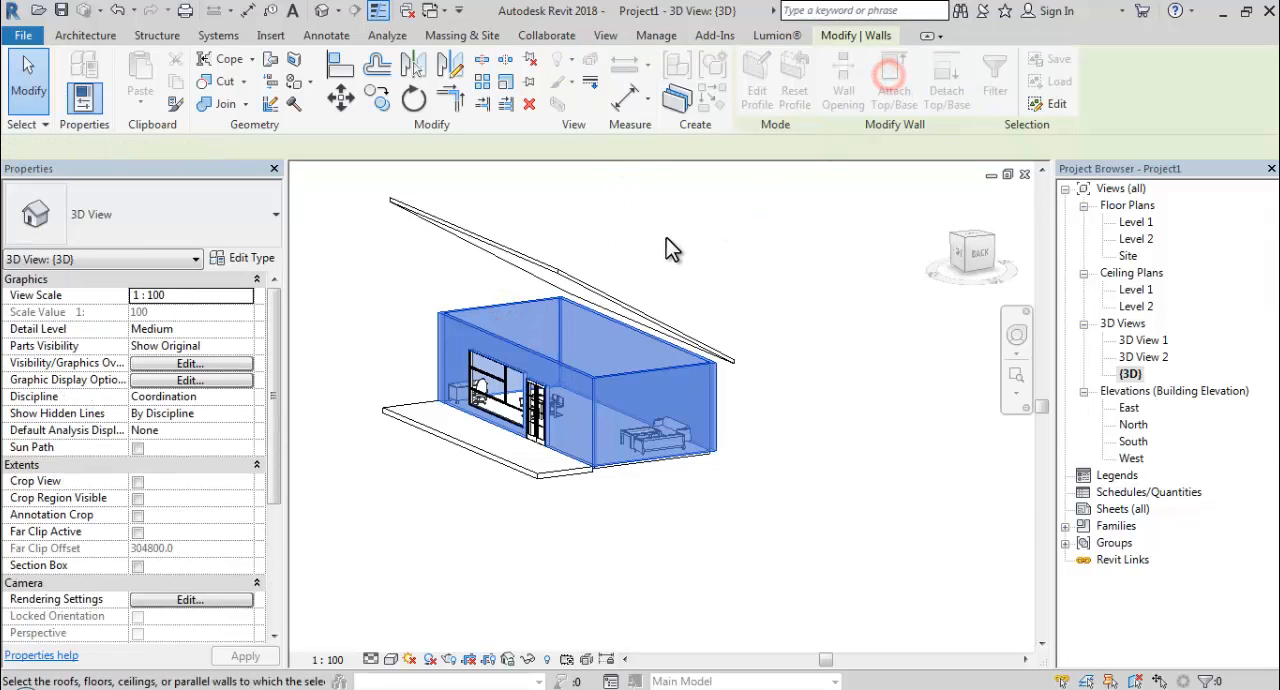
left_click(582, 282)
left_click(730, 264)
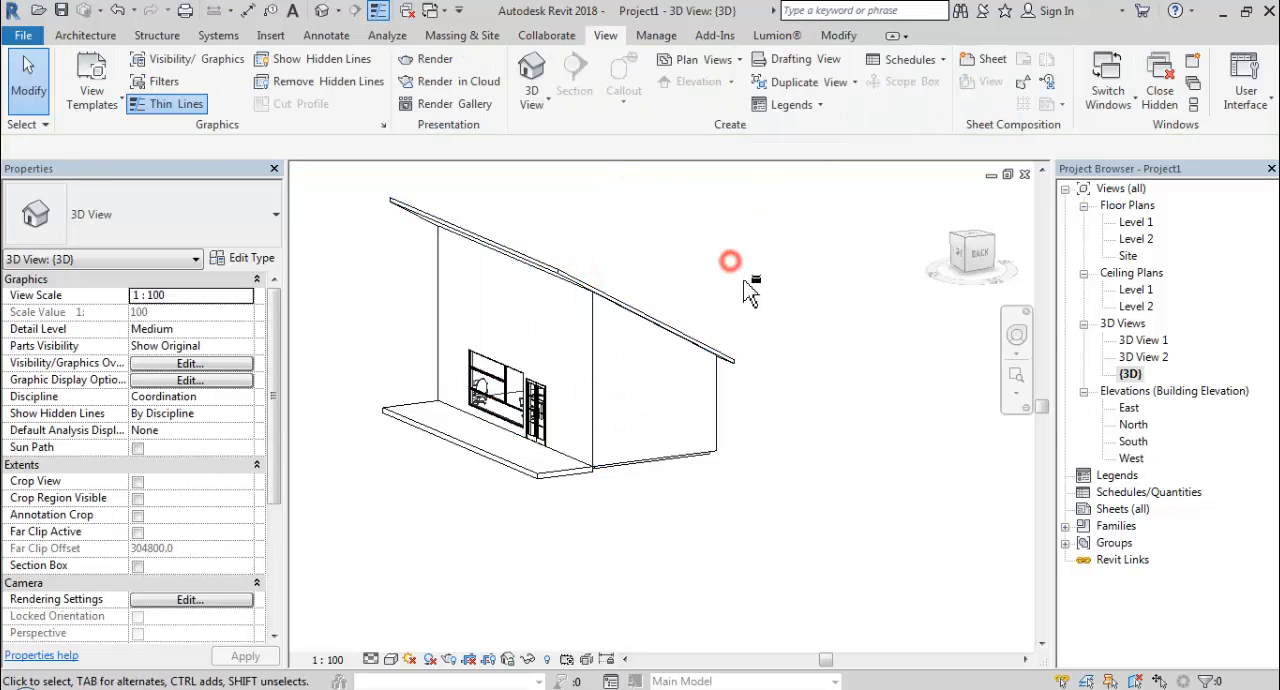
Hide the roof element in the {3D} view.
middle_click_drag(730, 264, 298, 327, "shift")
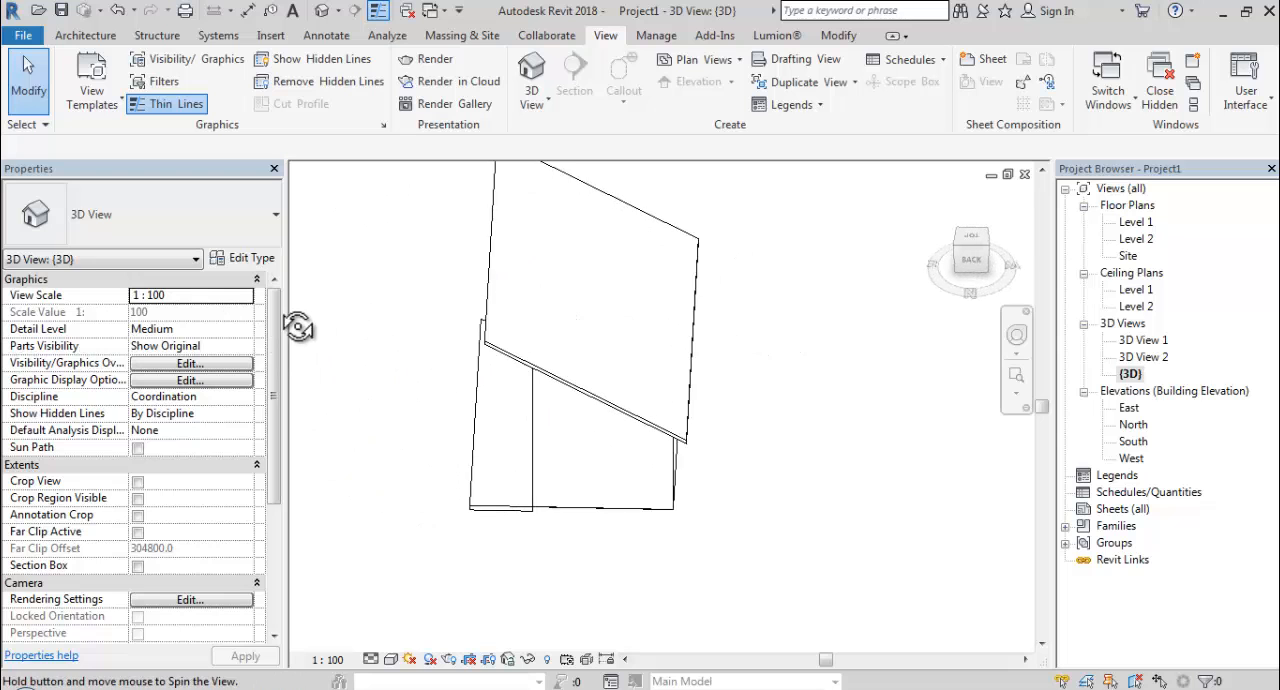
left_click(491, 244)
right_click(491, 244)
mouse_move(557, 333)
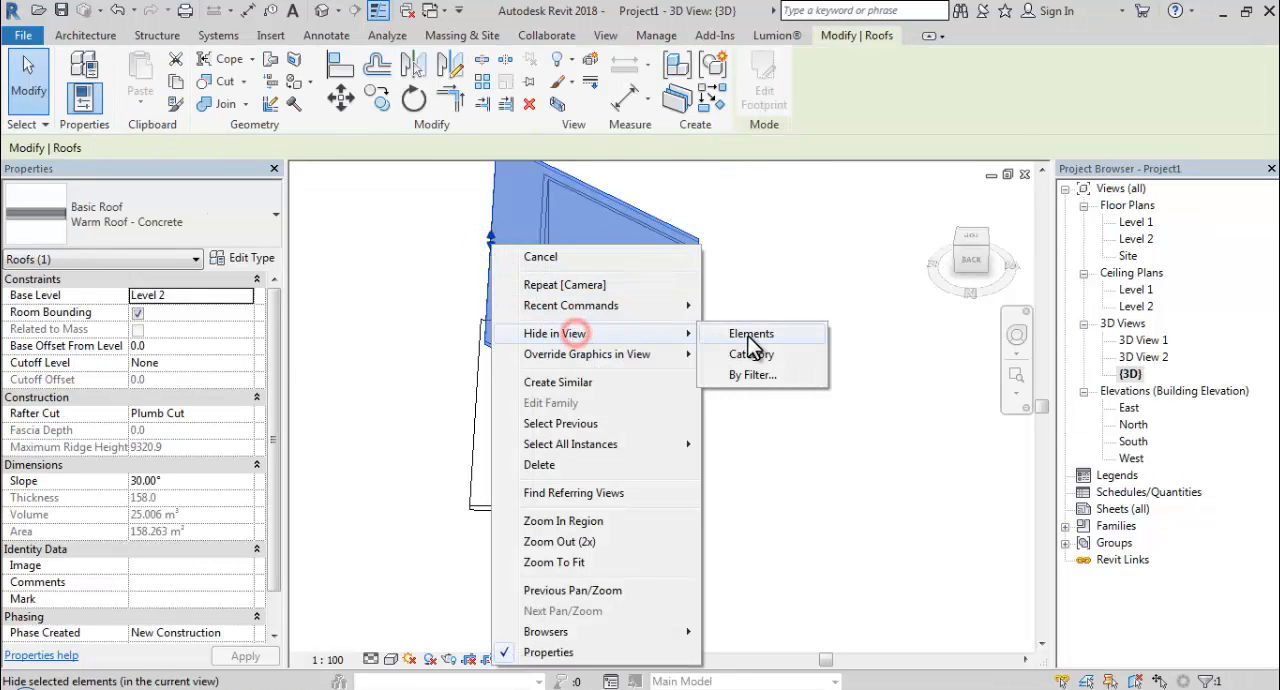
left_click(748, 338)
Show the roofless building from above in the Realistic visual style.
middle_click_drag(674, 337, 675, 474, "shift")
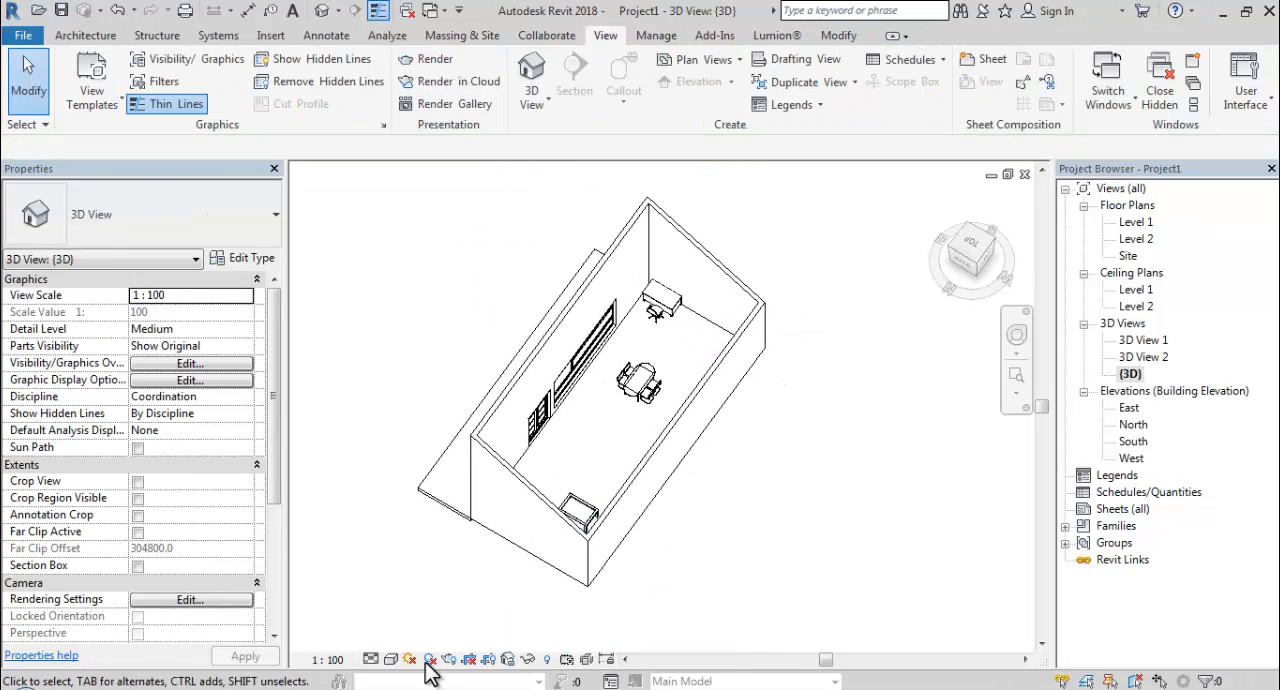
left_click(391, 660)
left_click(412, 626)
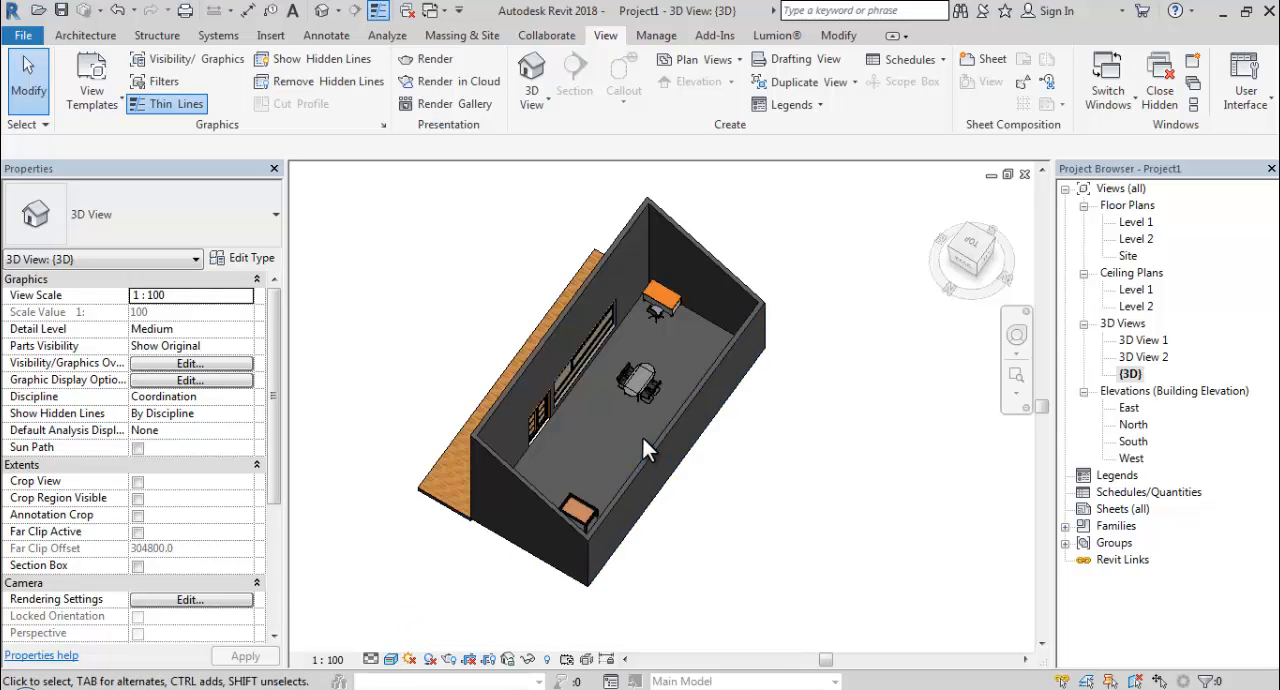
Select the interior floor and open the layer structure of its Generic 150mm type for editing.
scroll(600, 445, "up", 5)
middle_click_drag(537, 451, 616, 455)
scroll(406, 495, "up", 5)
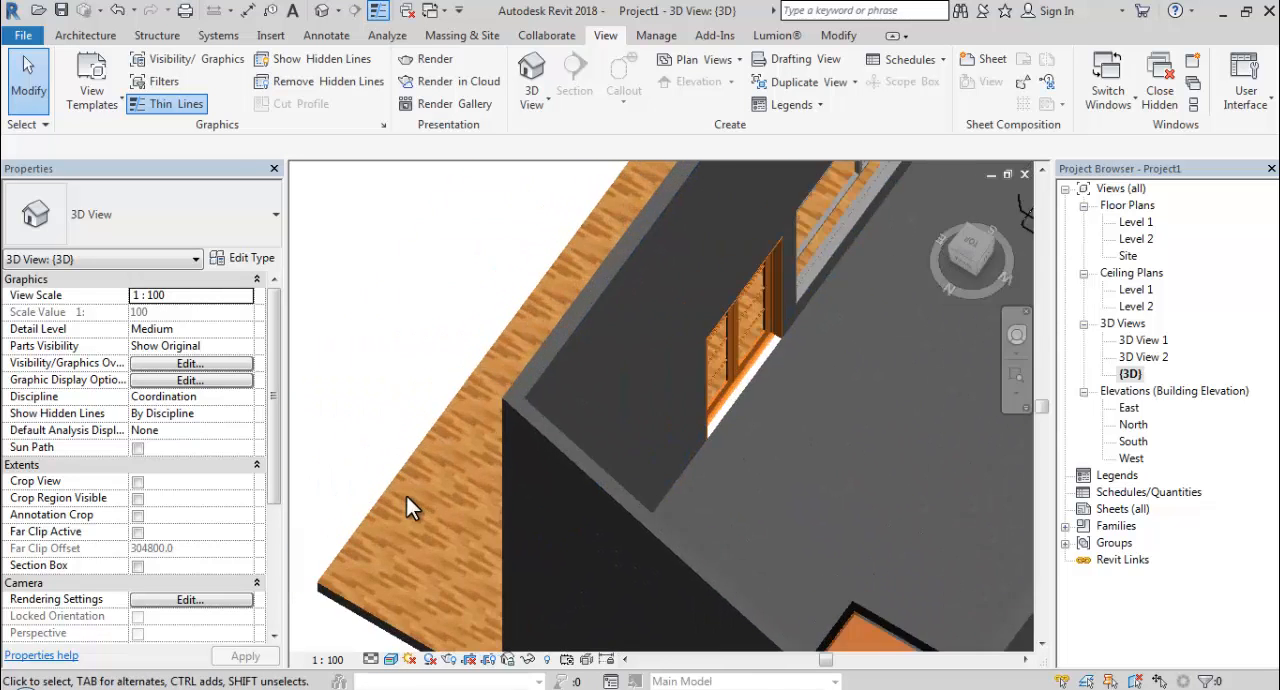
scroll(411, 517, "down", 3)
scroll(721, 295, "up", 5)
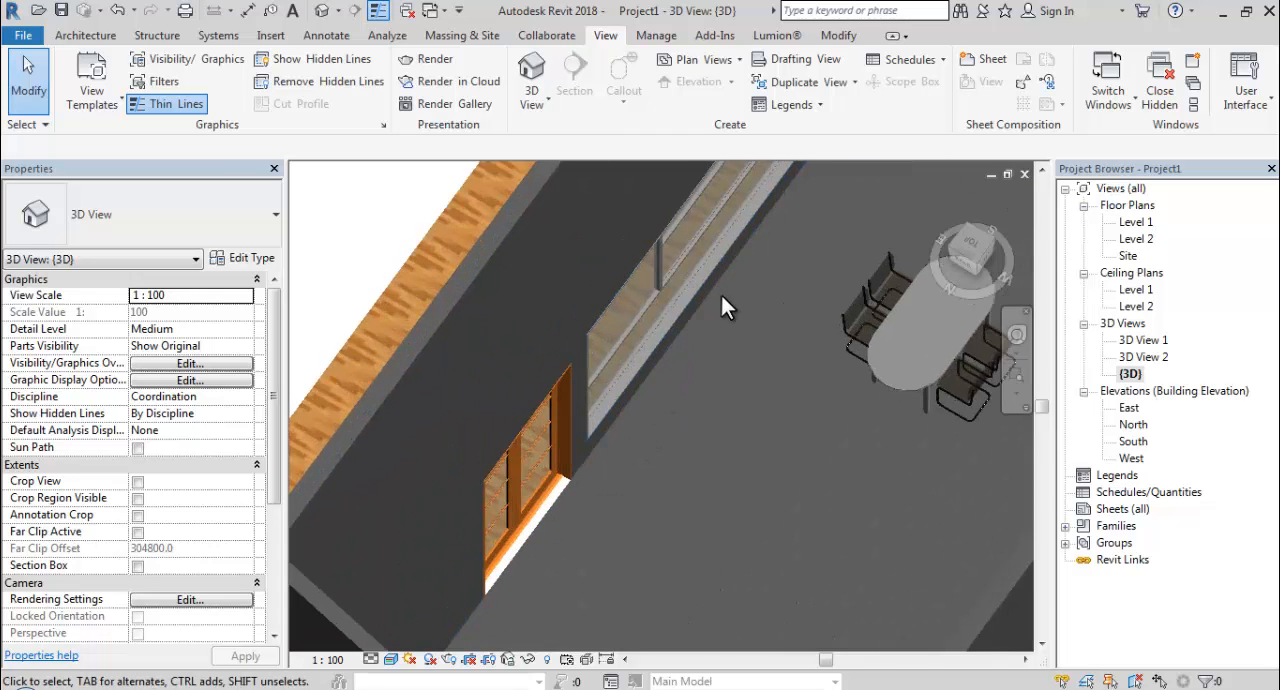
left_click(662, 356)
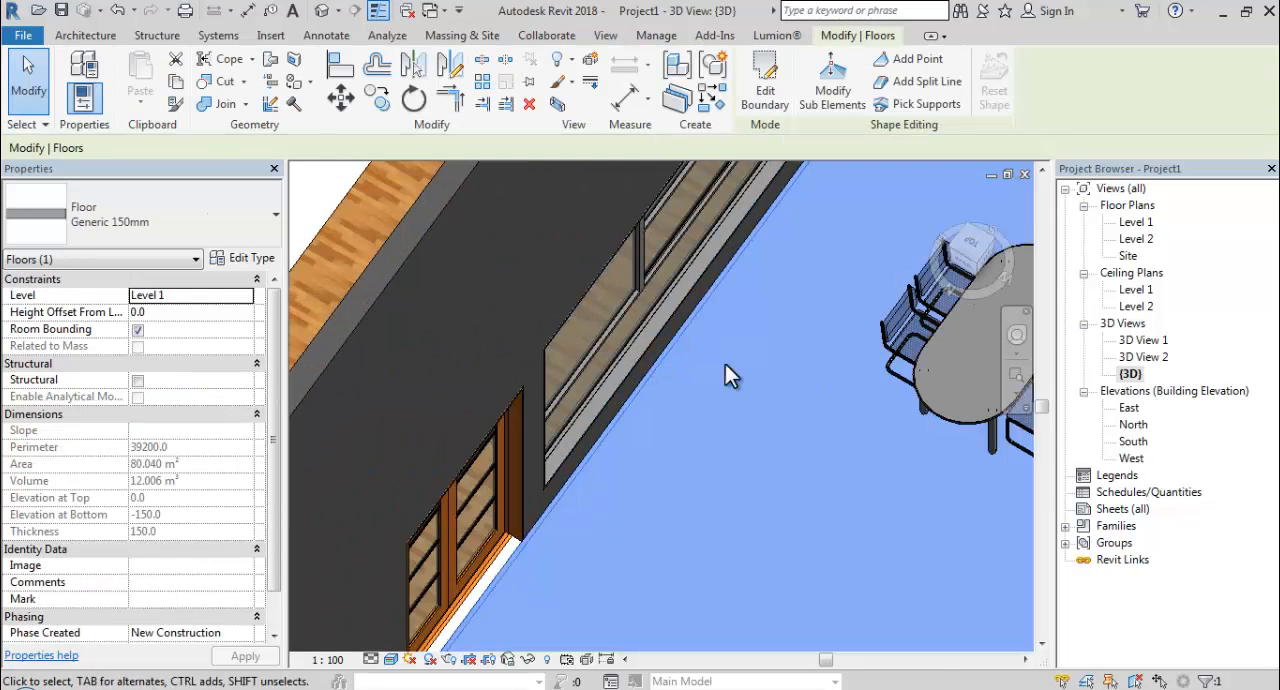
scroll(725, 364, "down", 3)
middle_click_drag(700, 370, 439, 482)
scroll(439, 482, "down", 1)
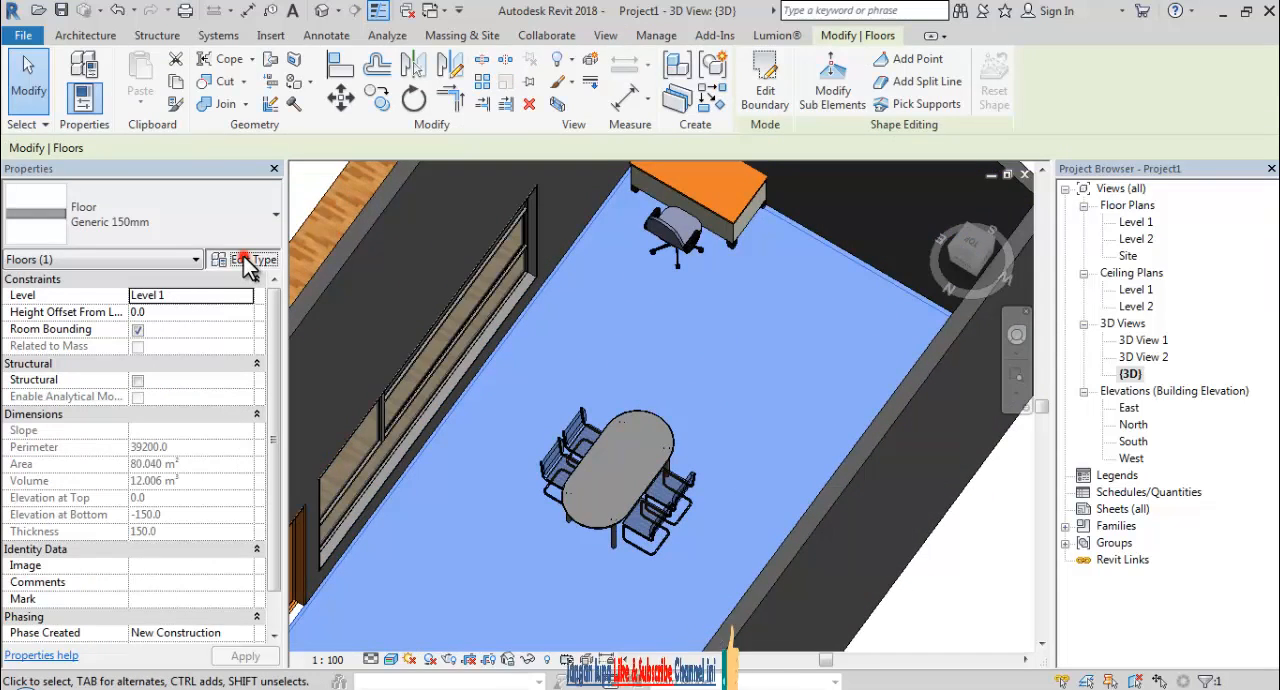
left_click(243, 257)
left_click(384, 292)
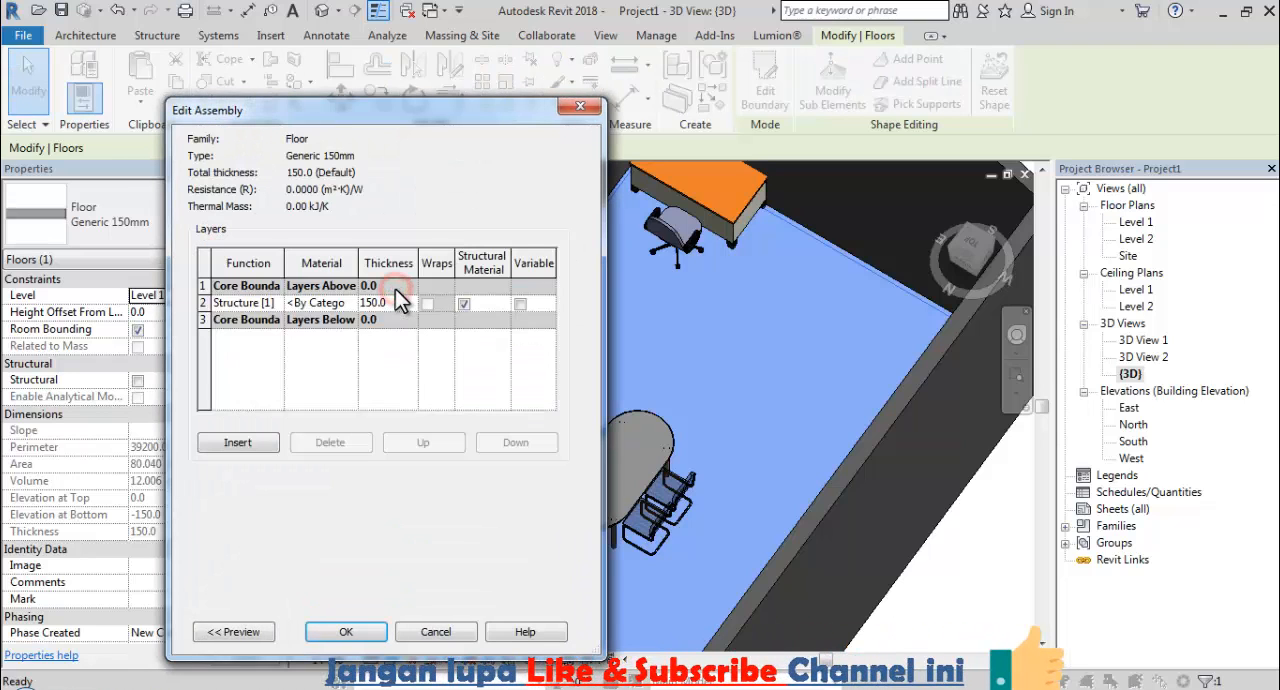
Open the material selection for the floor's Structure [1] layer and search the materials for "tile".
left_click(335, 300)
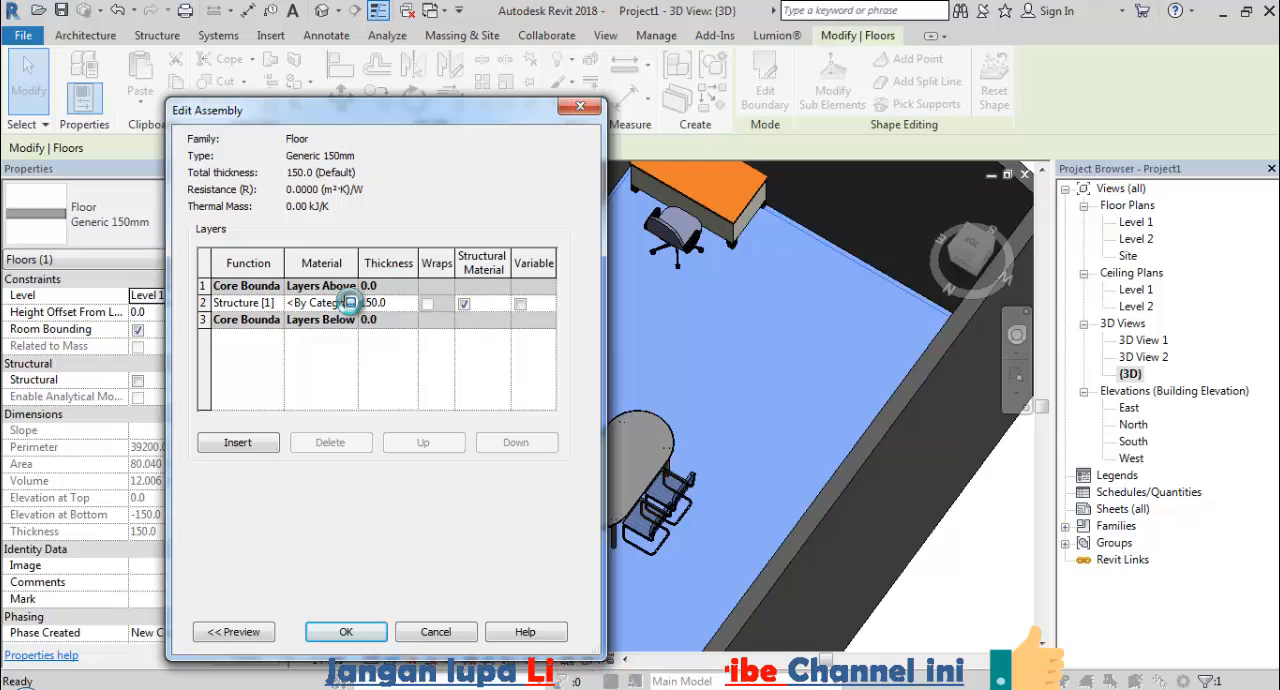
left_click(352, 302)
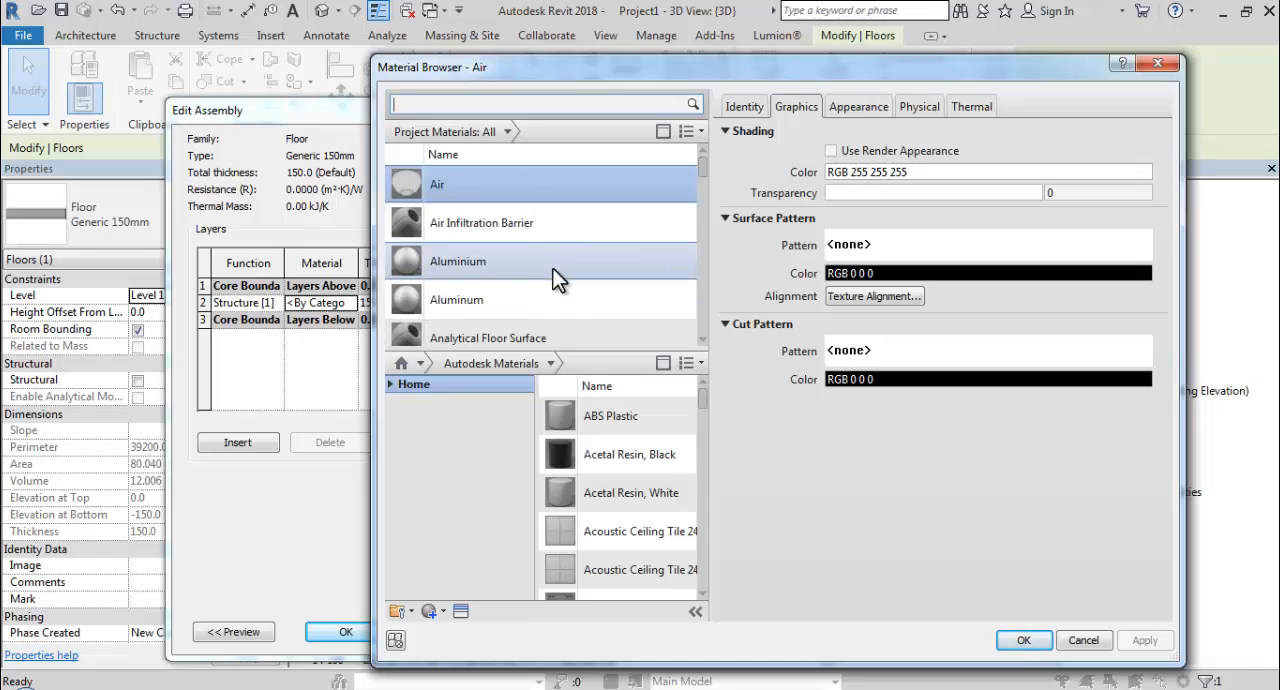
scroll(541, 328, "down", 1)
scroll(560, 300, "up", 1)
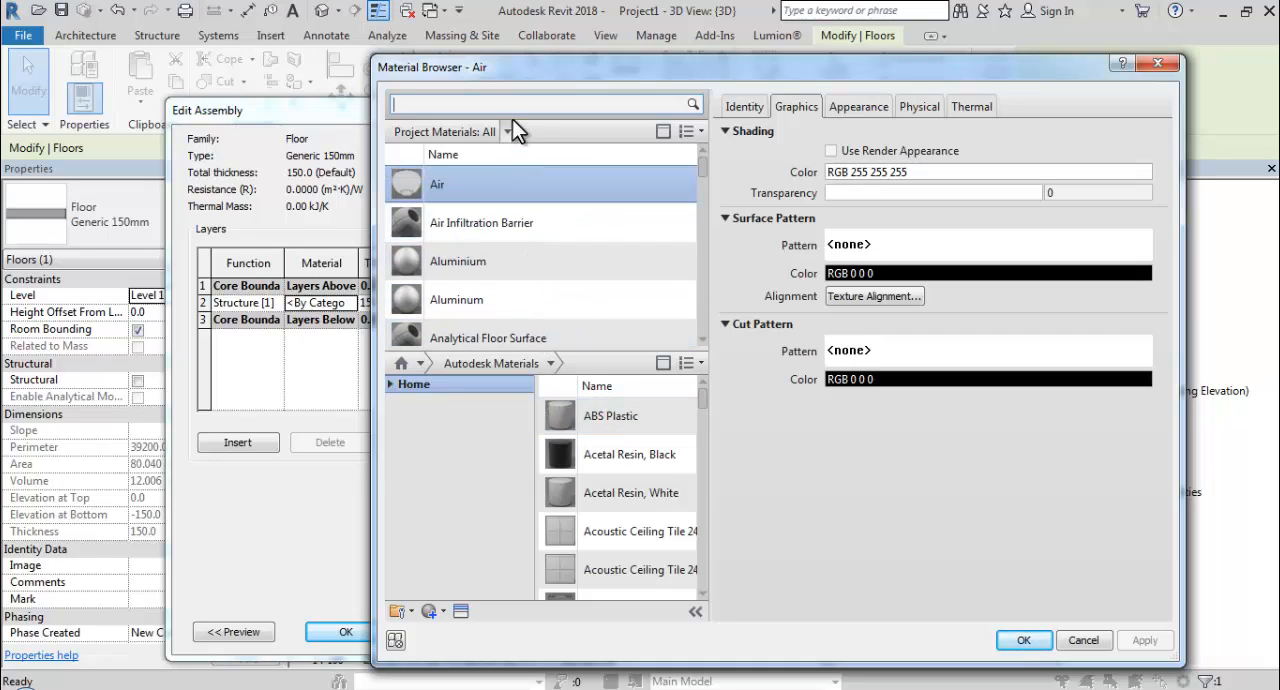
left_click(512, 104)
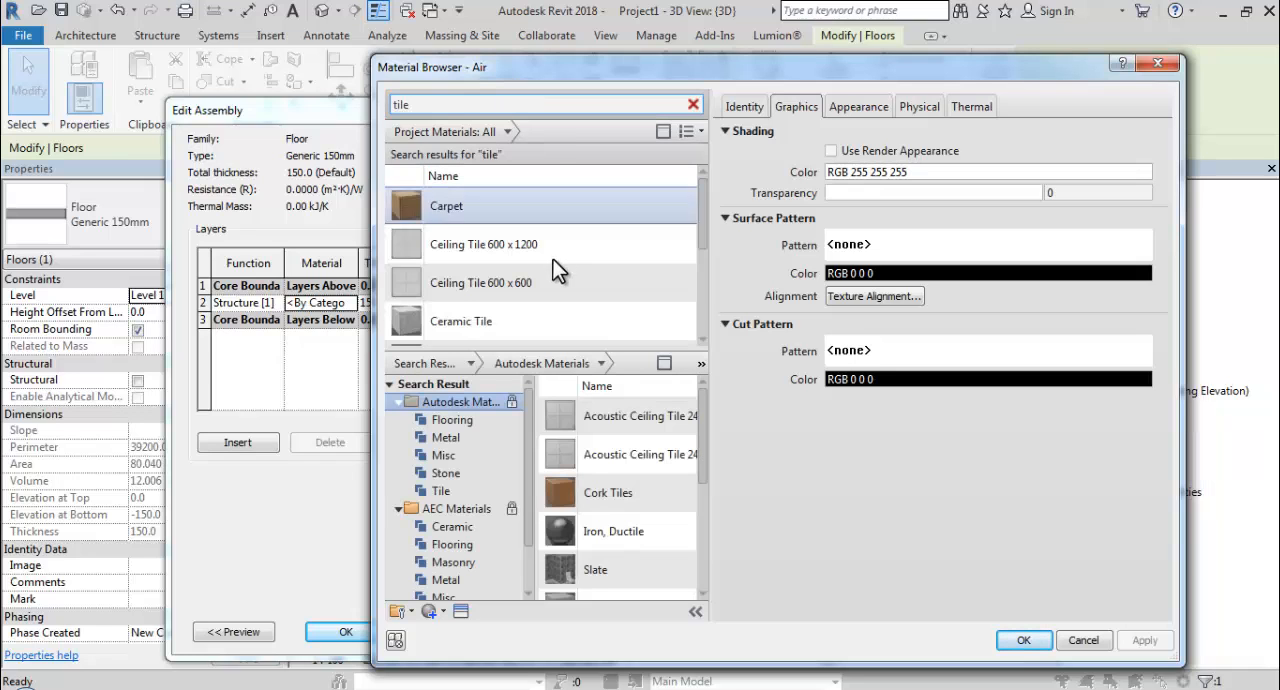
Add Tile, Porcelain, 6in from the Autodesk Materials library to the project materials.
scroll(572, 285, "down", 1)
left_click_drag(699, 472, 697, 568)
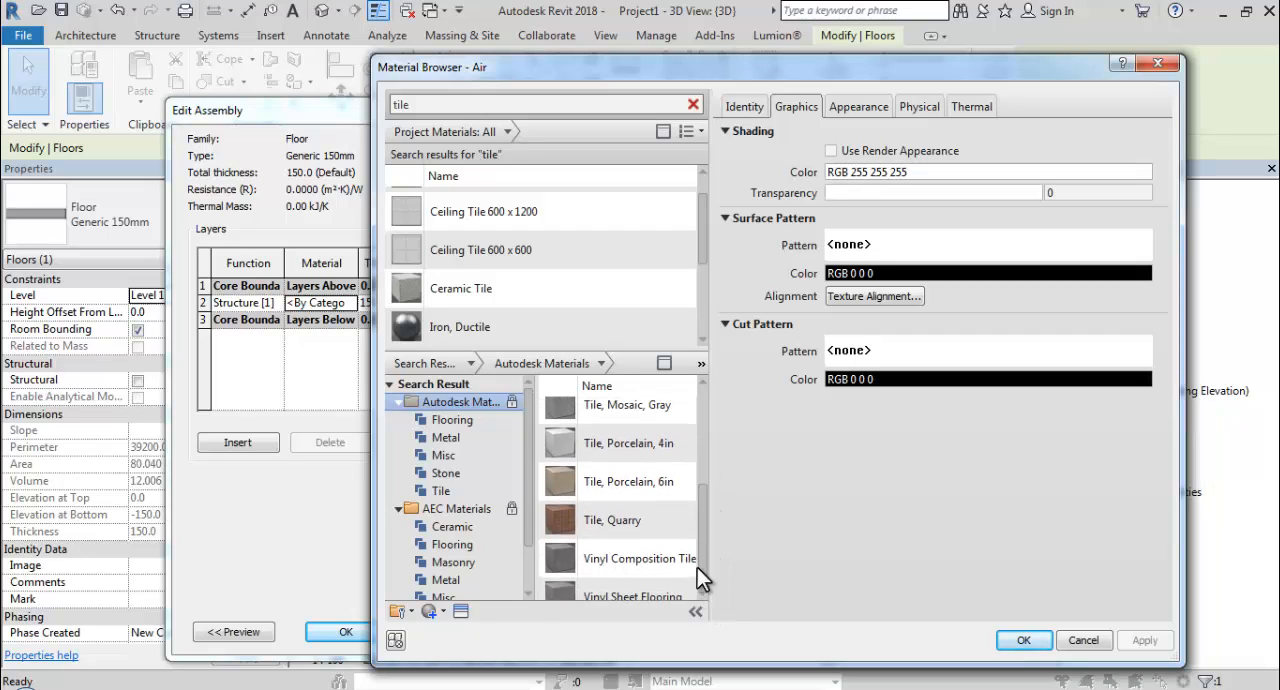
left_click(630, 483)
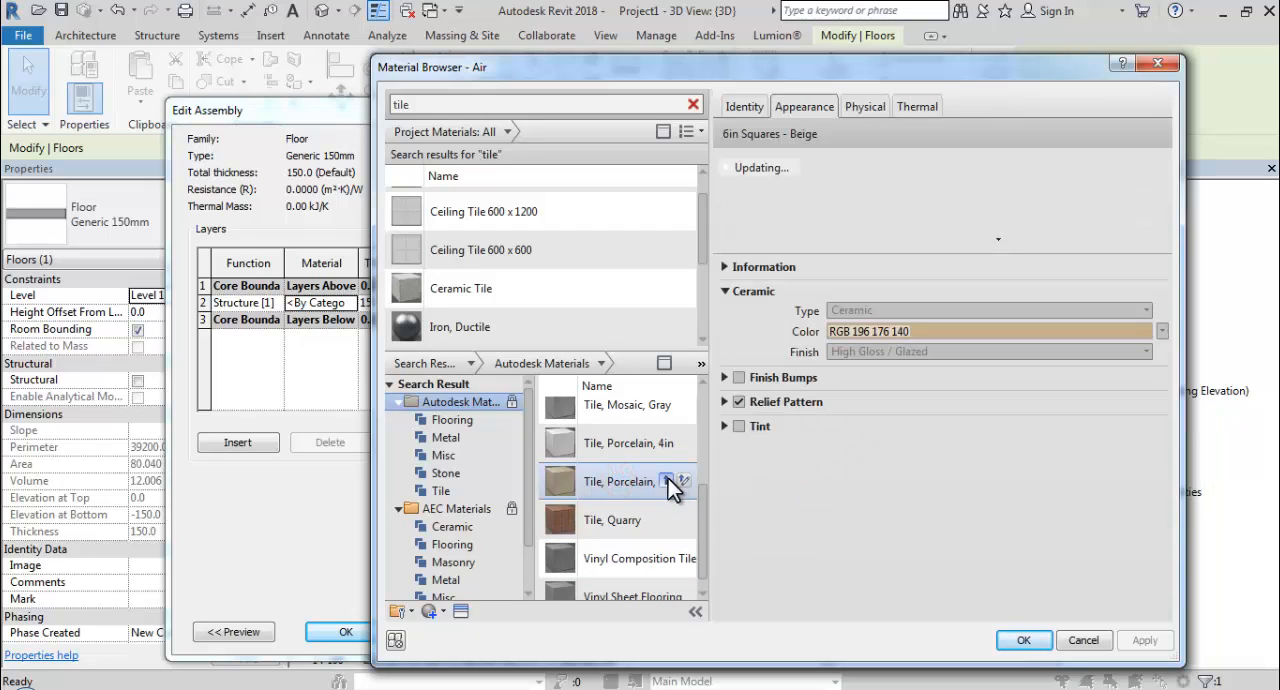
left_click(668, 482)
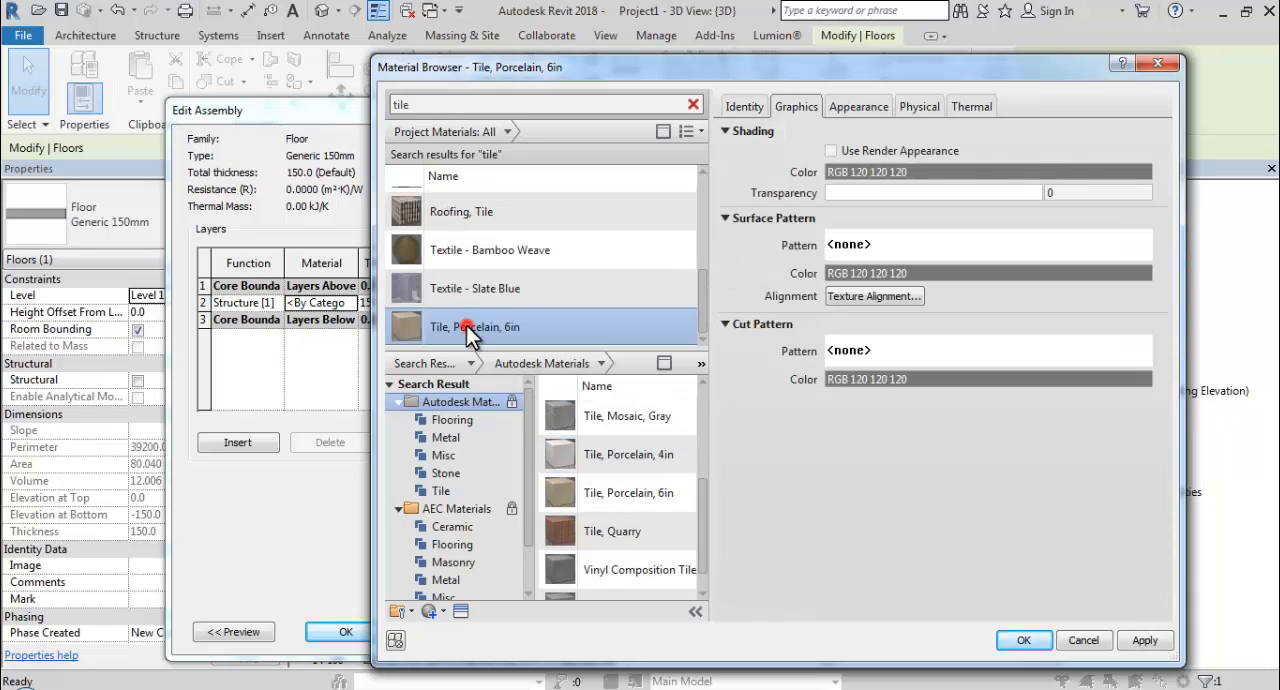
Show the porcelain tile's appearance information, start replacing its appearance asset and expand the Appearance Library.
left_click(855, 105)
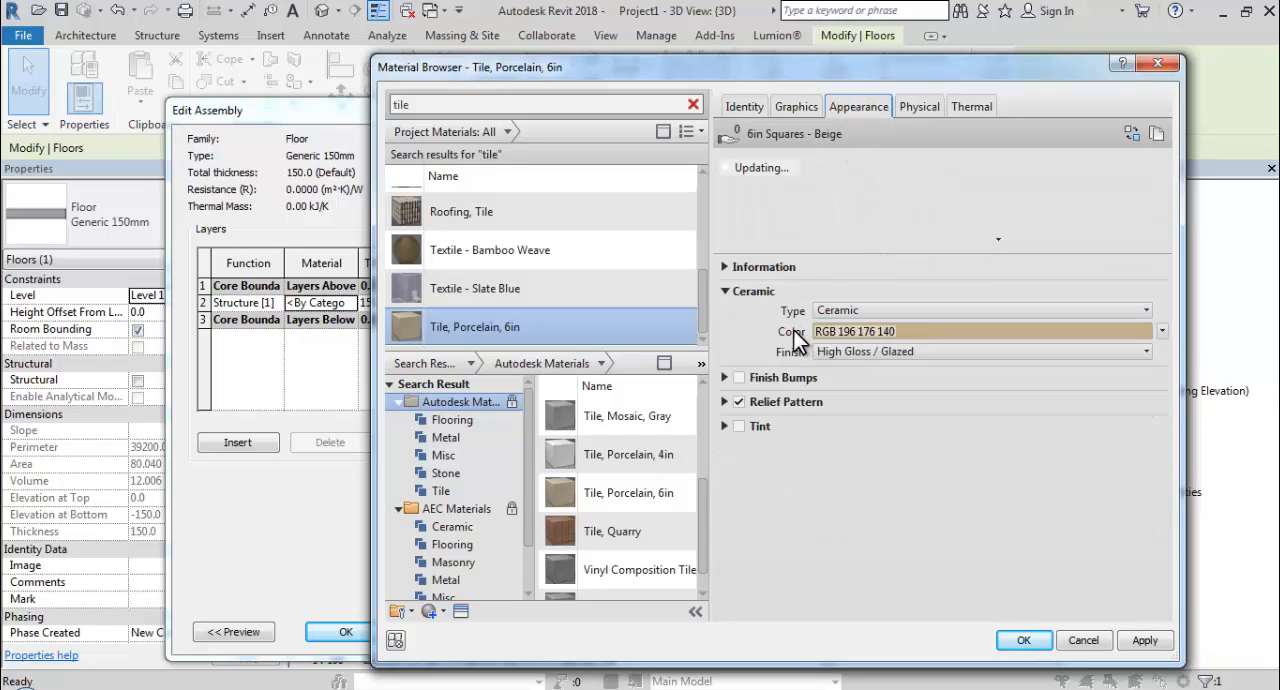
left_click(724, 267)
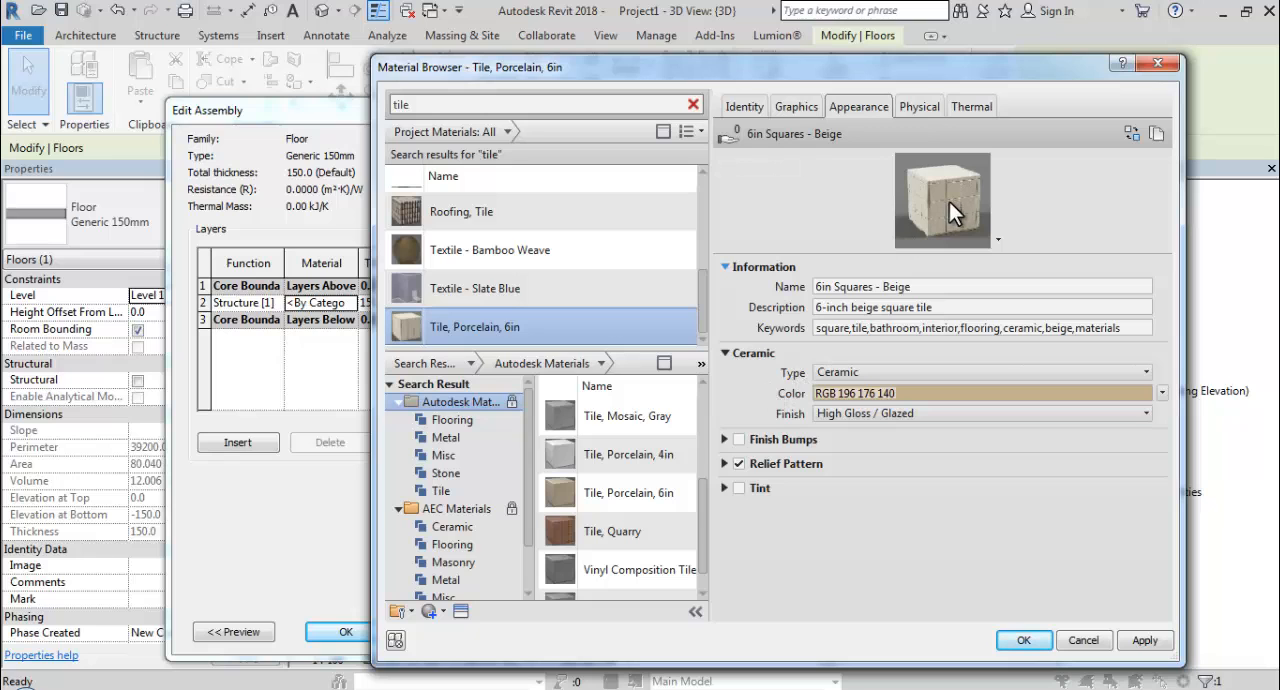
left_click(1129, 135)
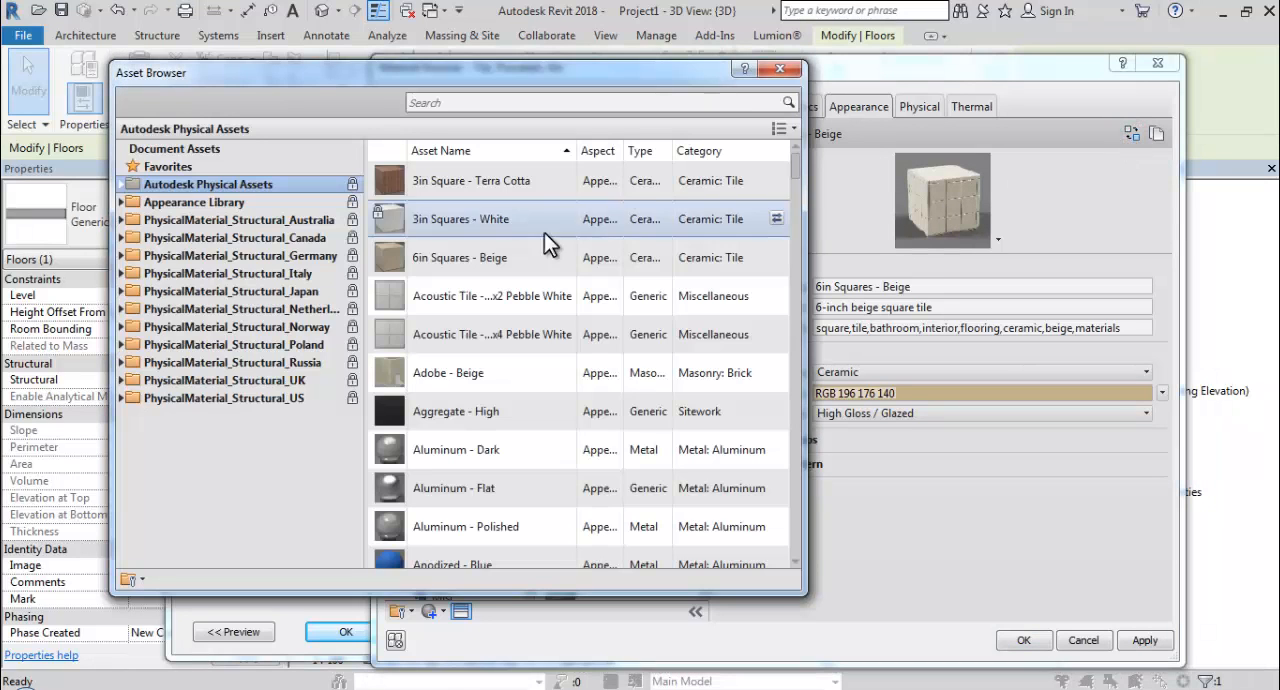
left_click(122, 203)
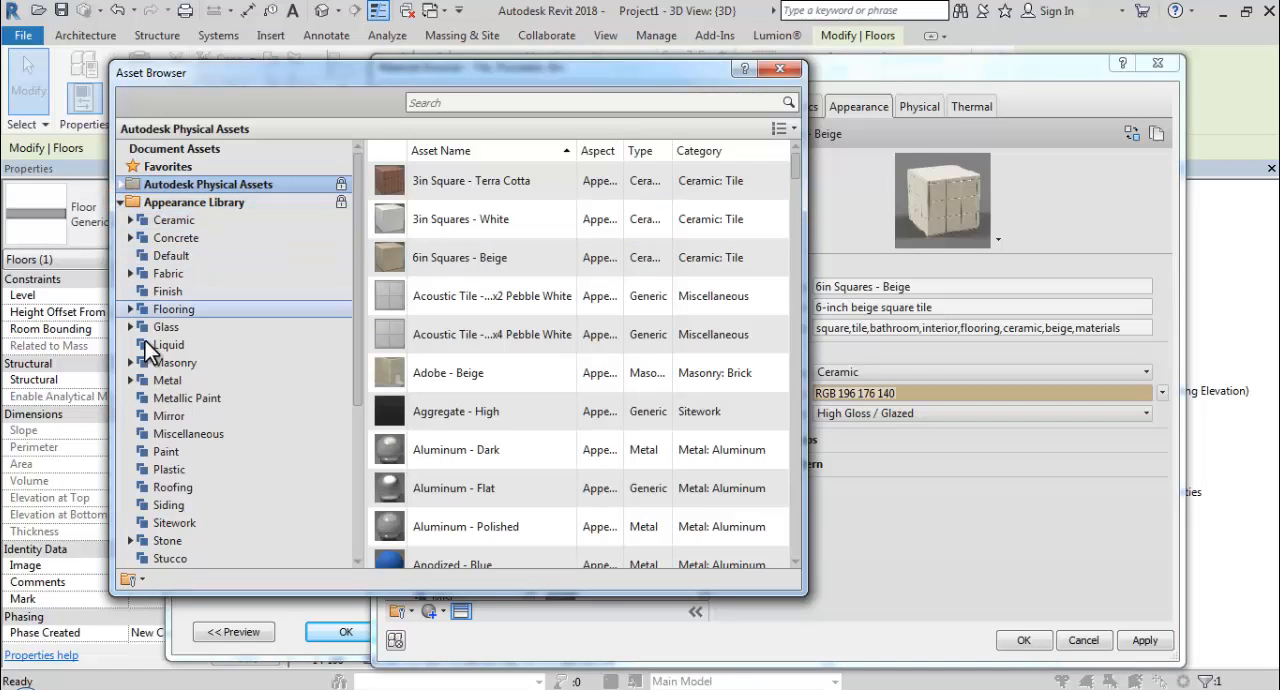
Look through the Appearance Library categories and the Wood: Panels assets for a replacement appearance.
scroll(180, 470, "down", 2)
scroll(181, 490, "down", 1)
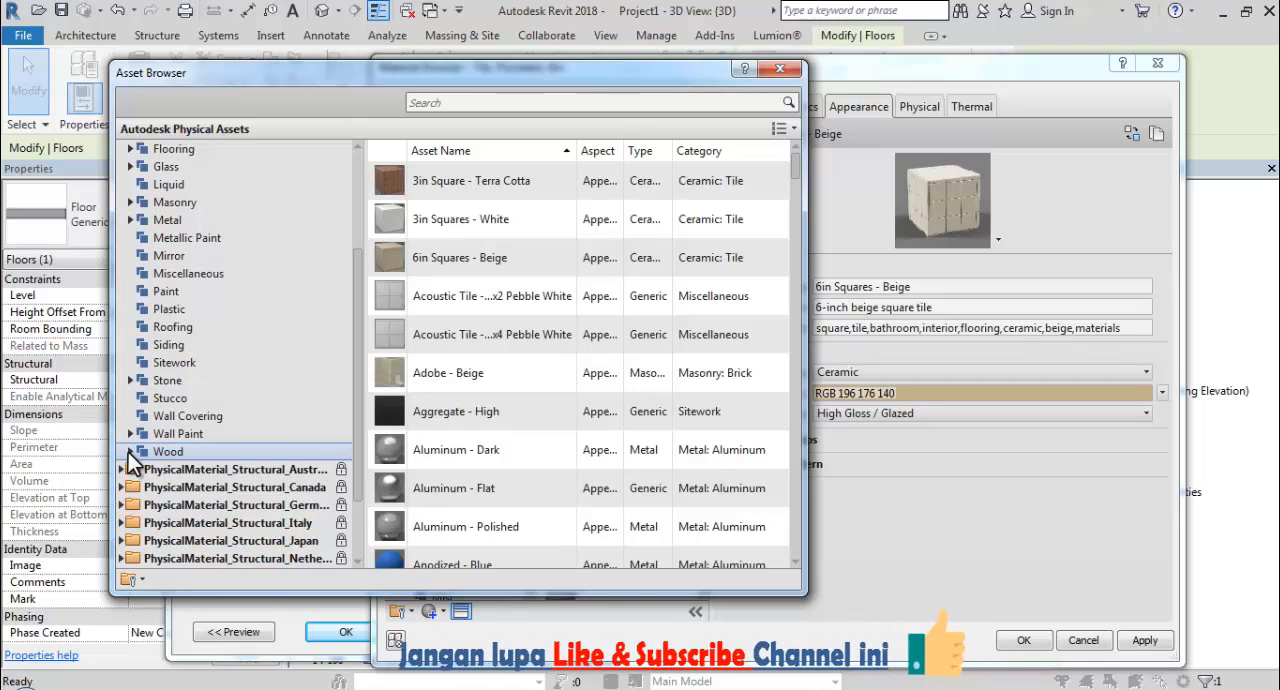
left_click(129, 452)
left_click(165, 464)
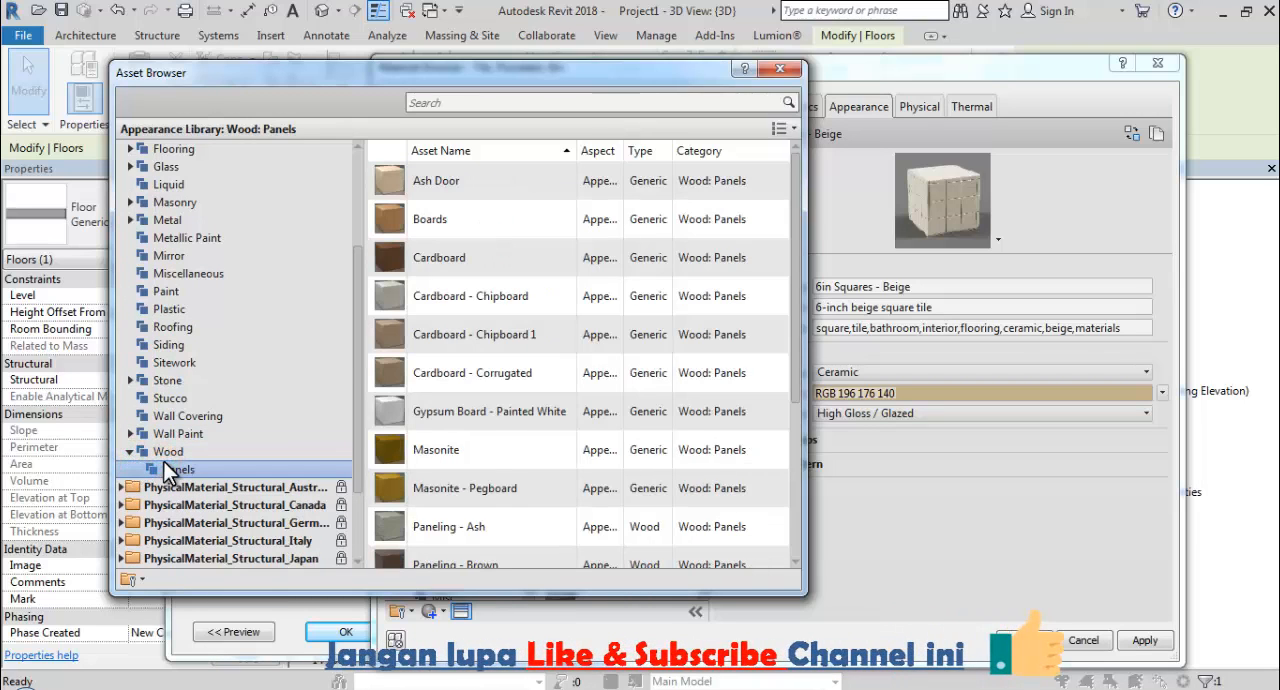
scroll(478, 430, "down", 2)
scroll(481, 434, "up", 2)
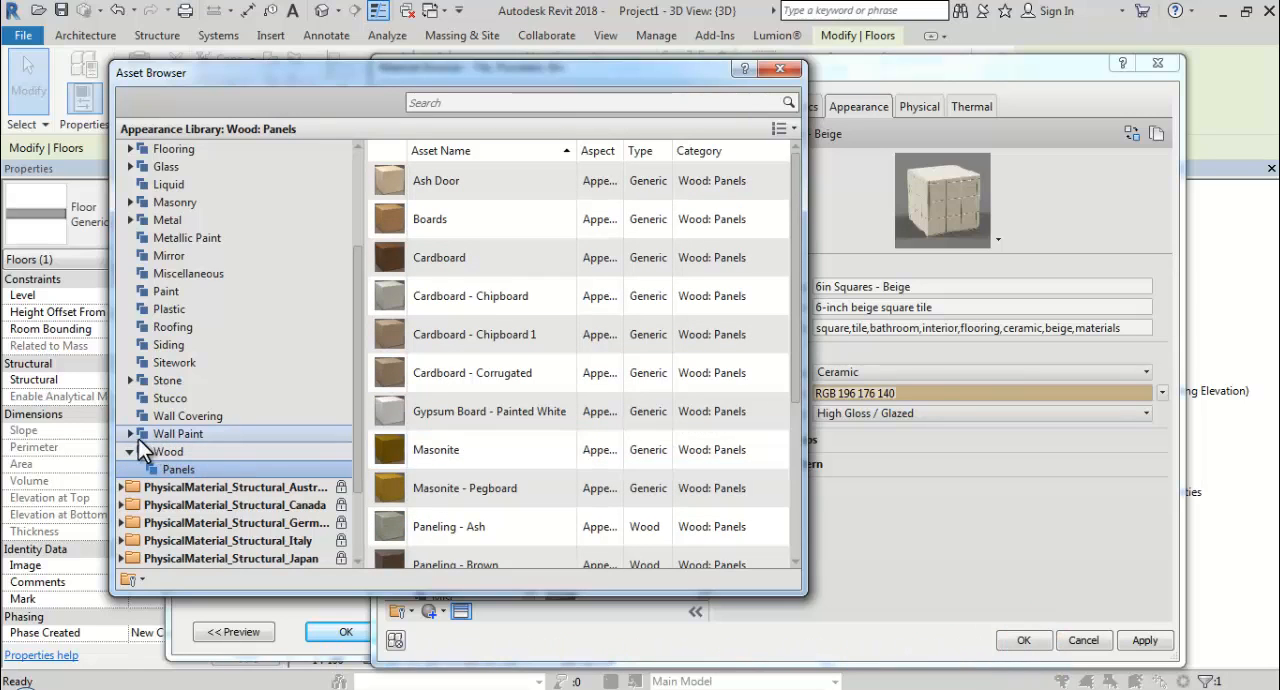
scroll(140, 510, "down", 2)
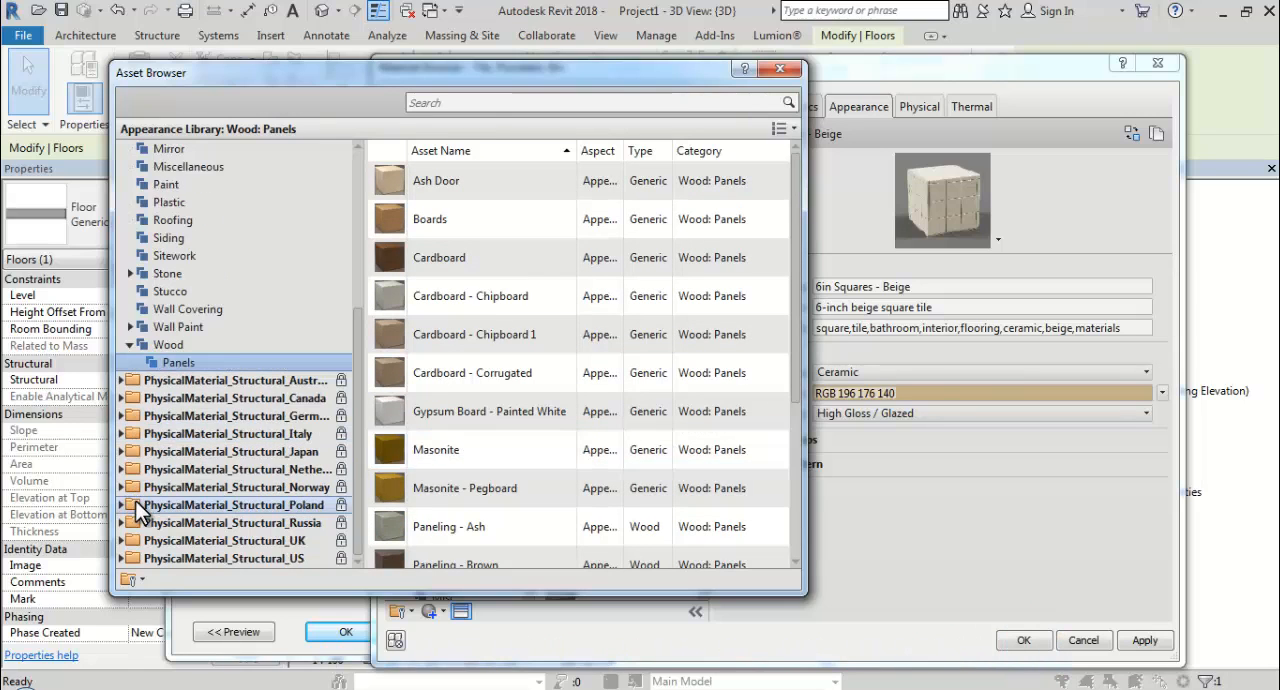
scroll(140, 458, "up", 3)
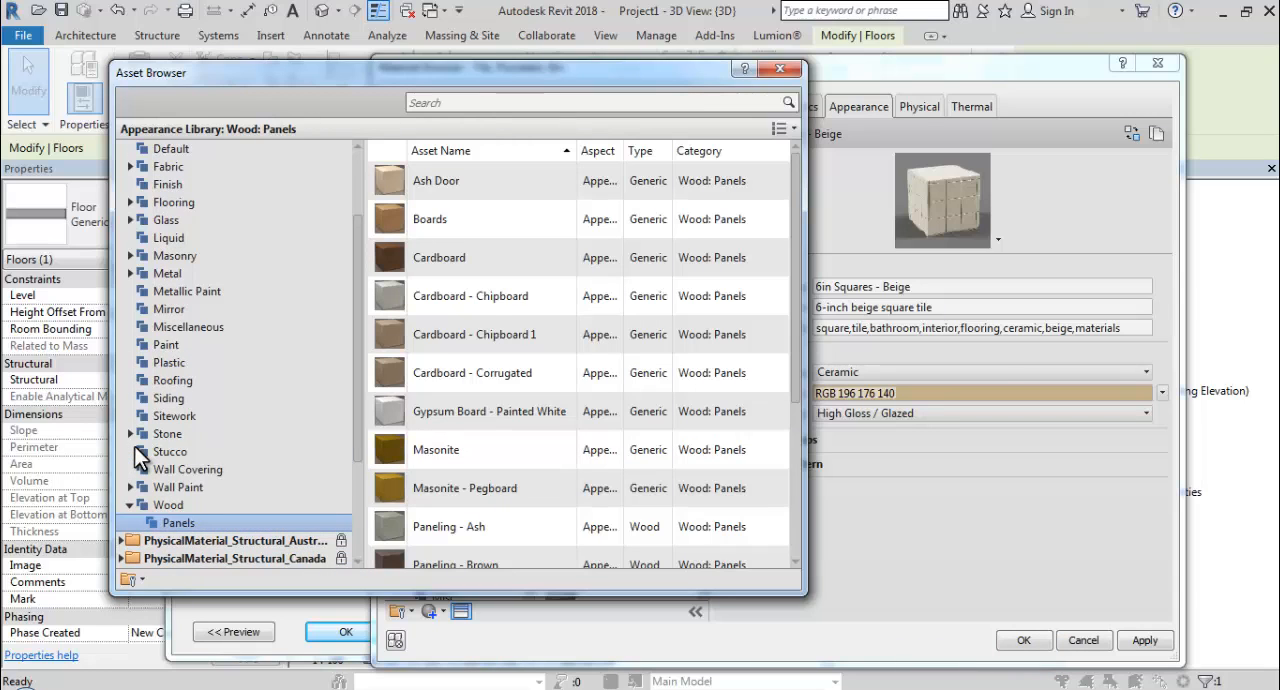
scroll(145, 456, "up", 1)
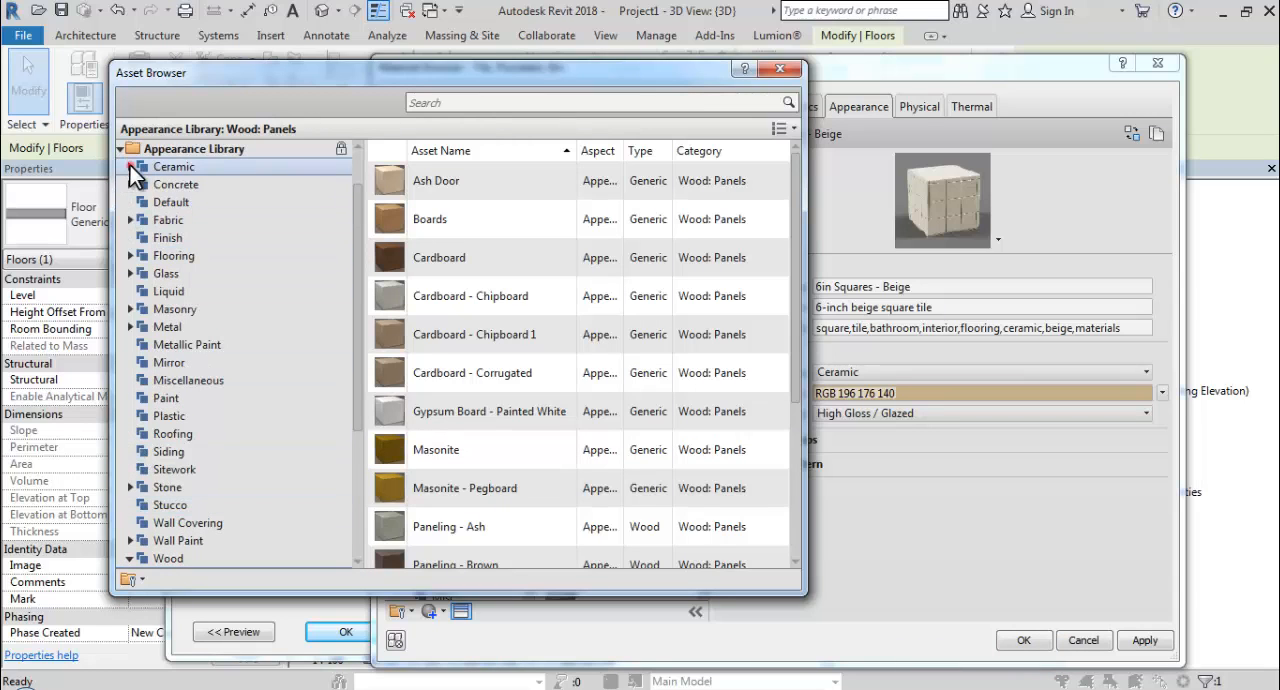
Replace the porcelain tile's appearance with the Ceramic: Tile asset 6in Octagons - Light Honey and close the asset library.
left_click(130, 166)
left_click(170, 203)
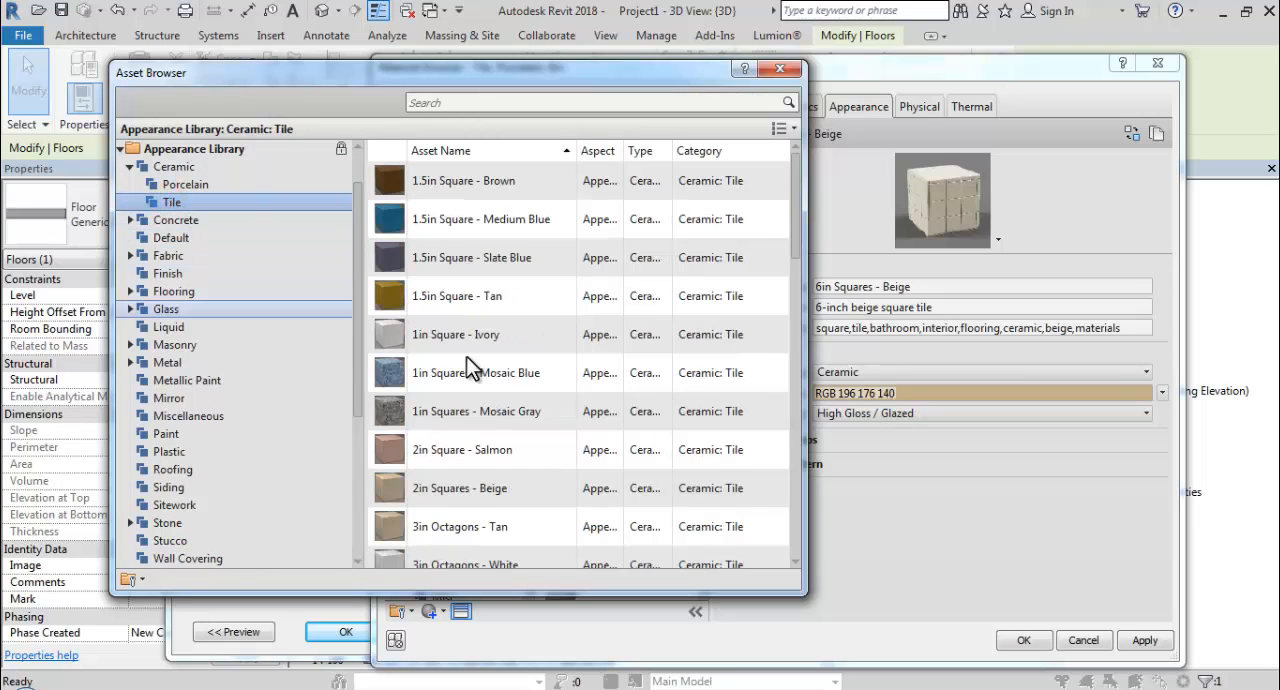
scroll(510, 425, "down", 3)
scroll(513, 430, "down", 4)
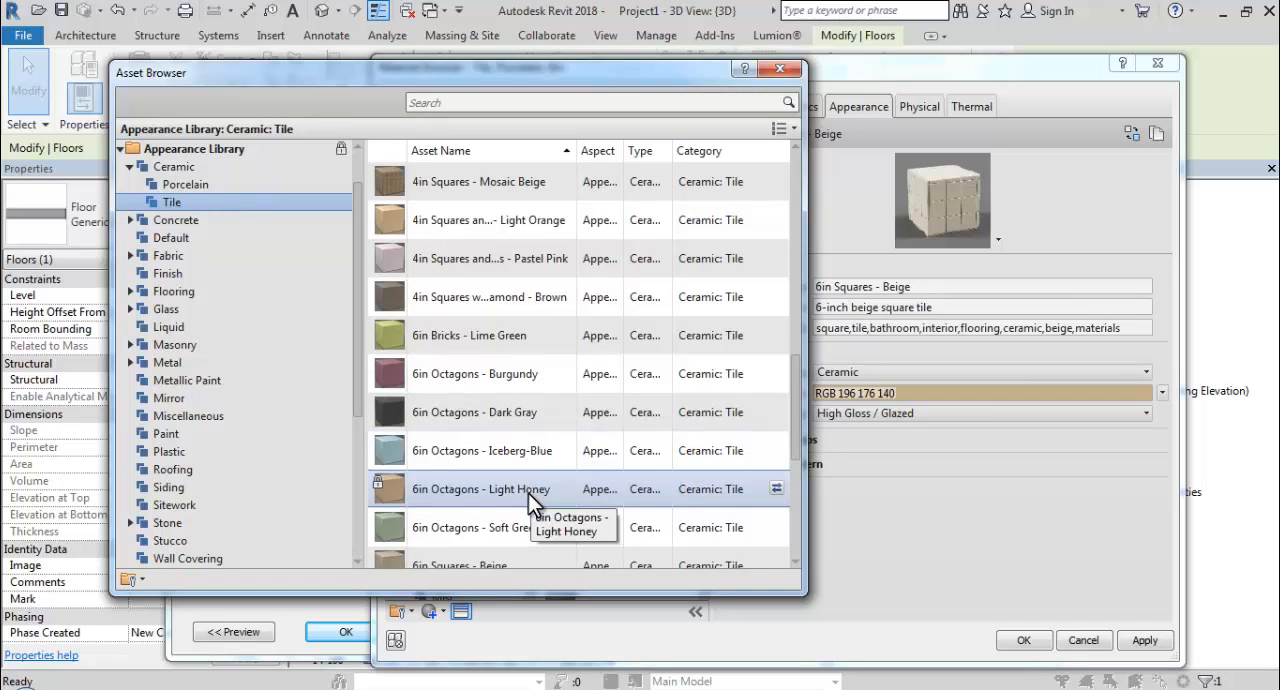
left_click(528, 493)
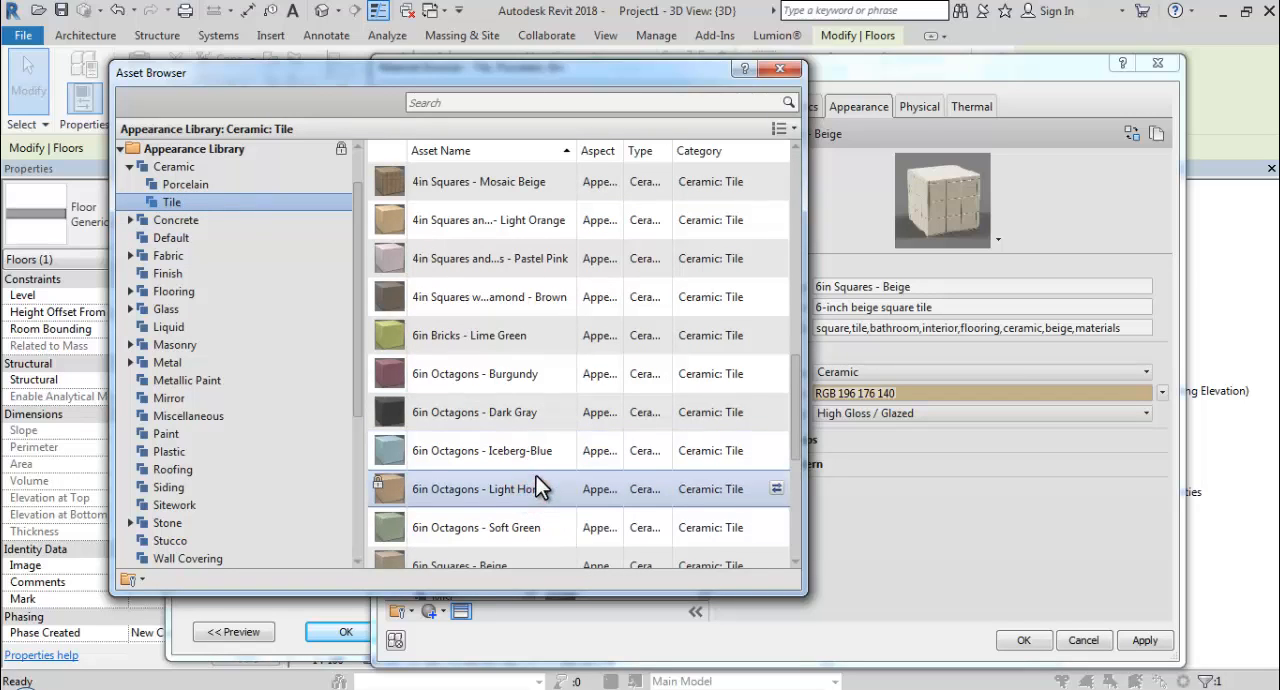
left_click(777, 489)
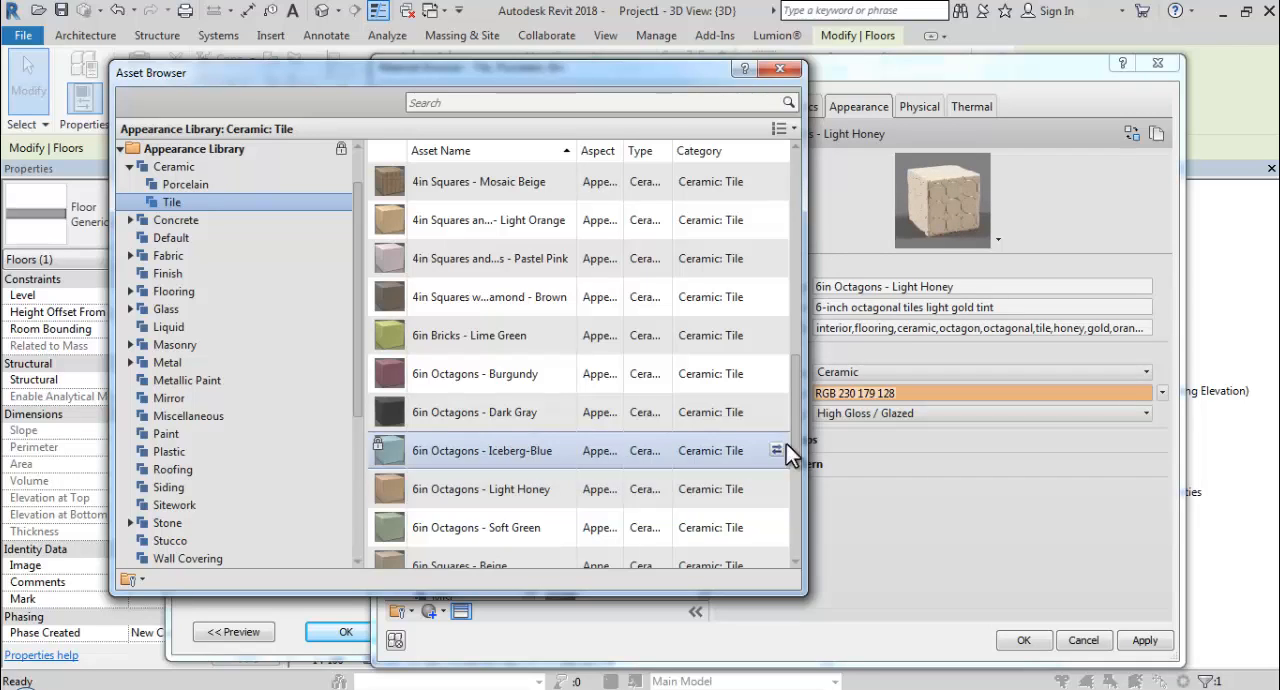
left_click(782, 69)
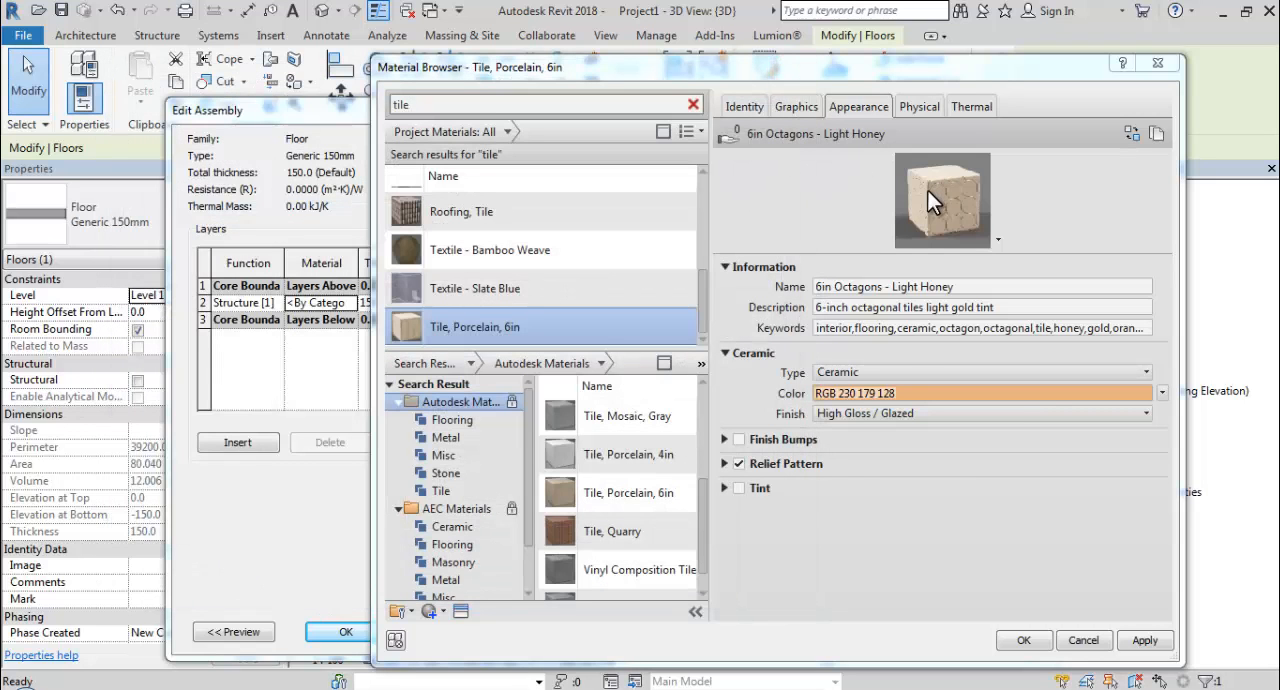
Assign the Tile, Porcelain, 6in material to the floor's structure layer, apply the type change and deselect the floor.
left_click(1024, 640)
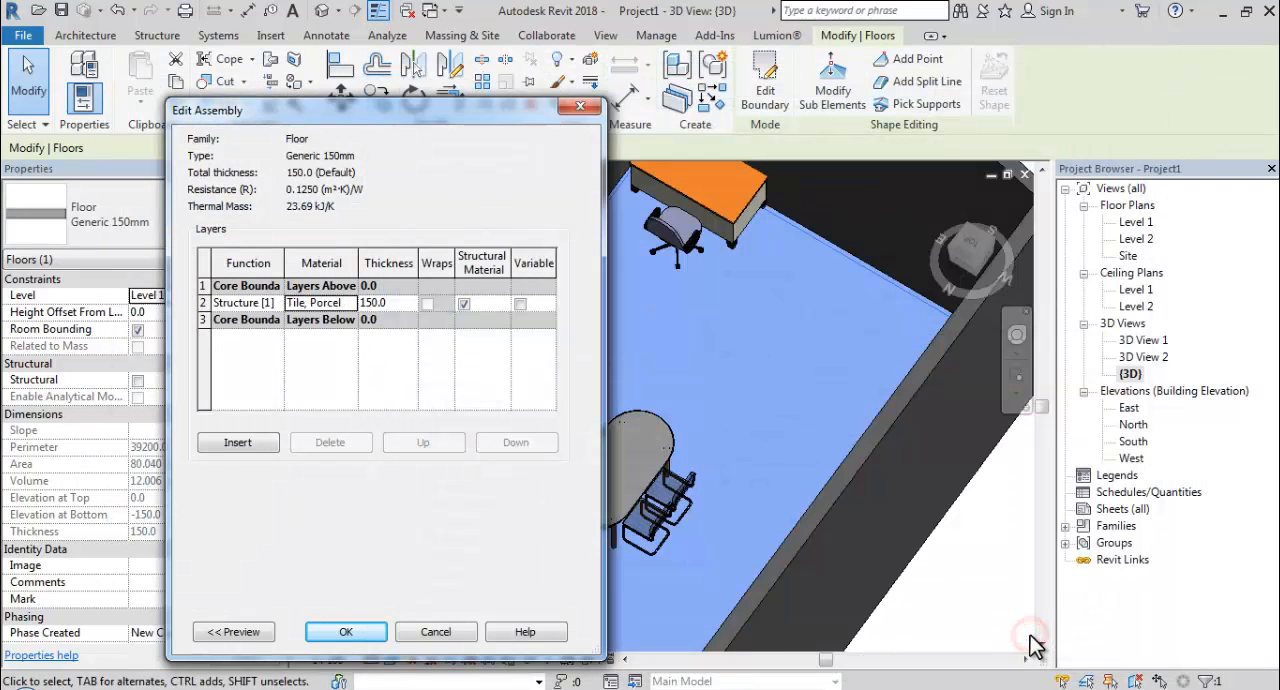
left_click(369, 630)
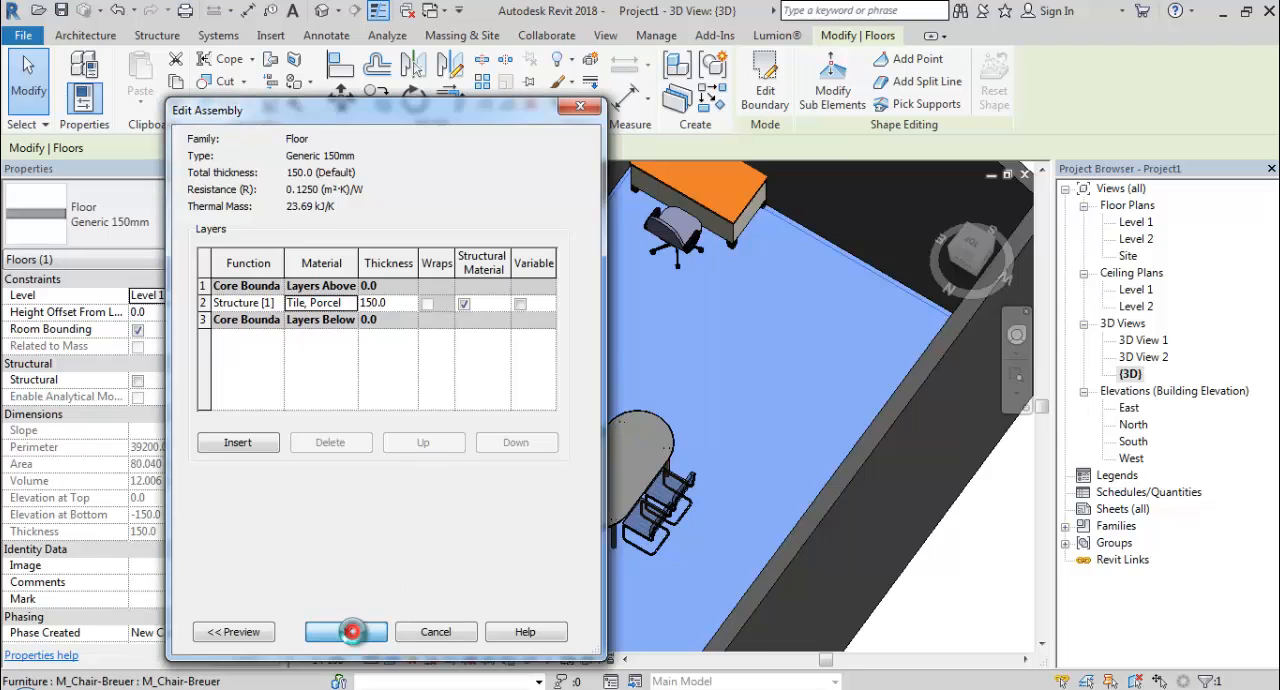
left_click(376, 632)
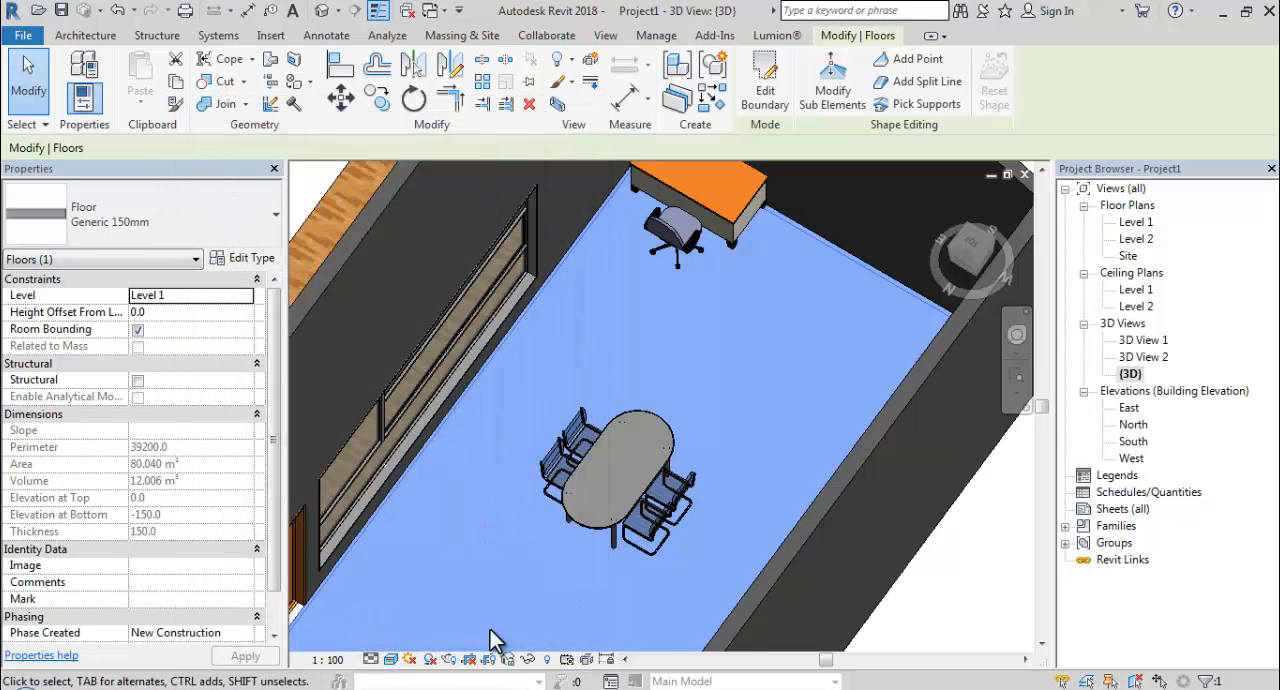
left_click(950, 613)
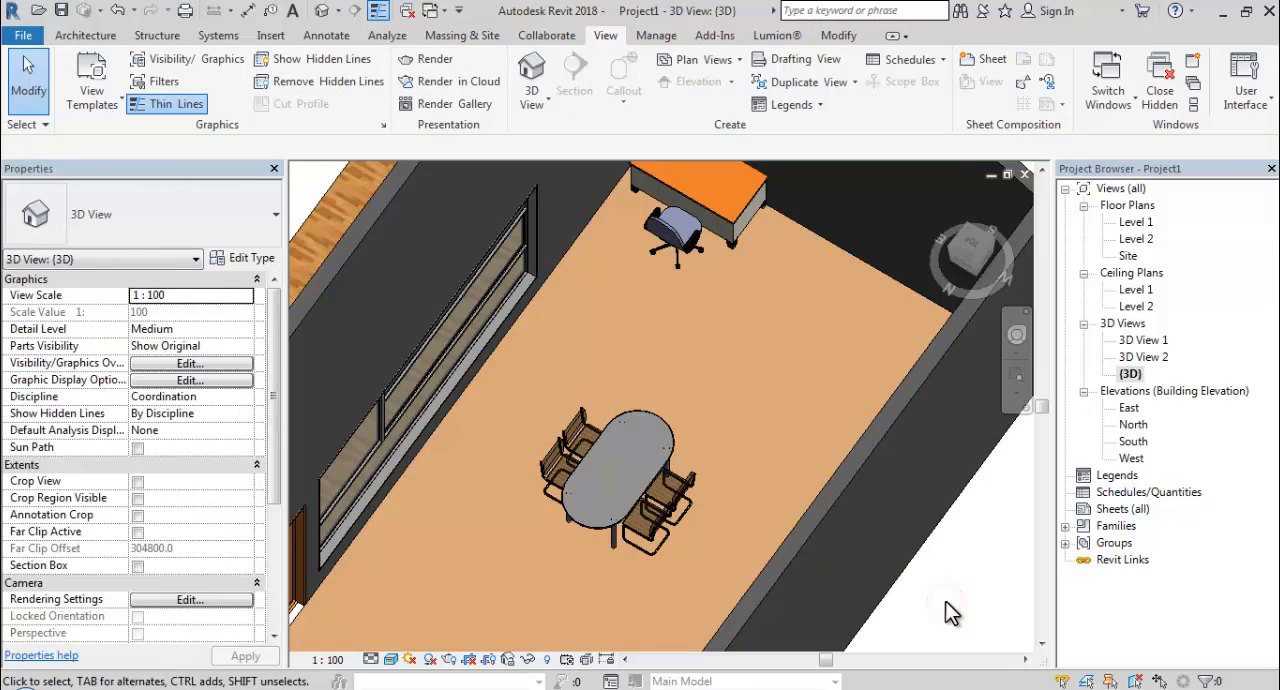
Select the long wall containing the window and open the layer structure of its Generic - 200mm type for editing.
scroll(393, 465, "up", 6)
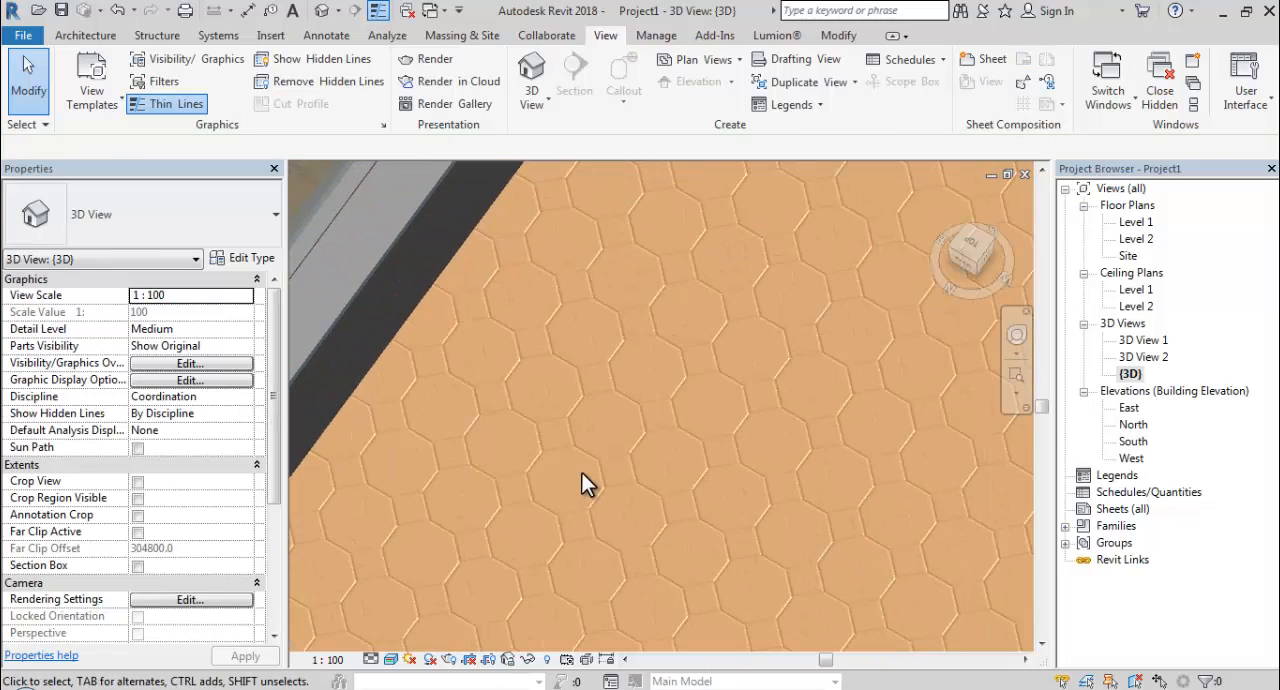
scroll(590, 476, "down", 5)
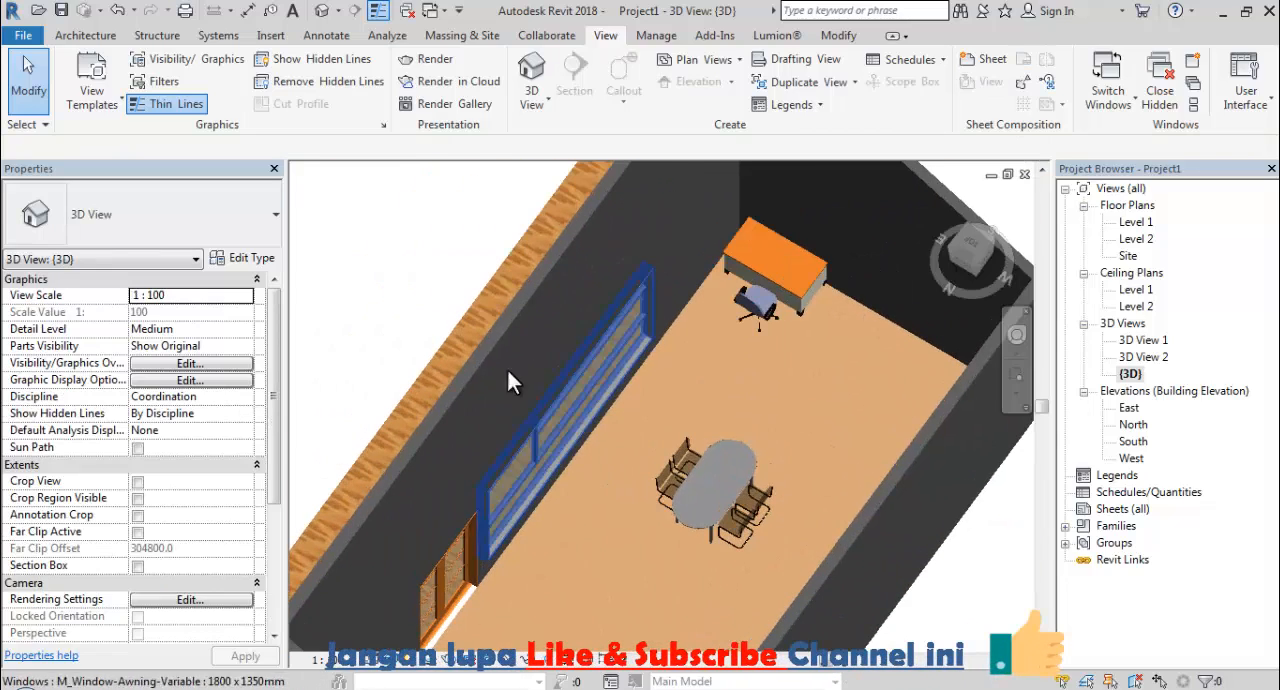
left_click(494, 339)
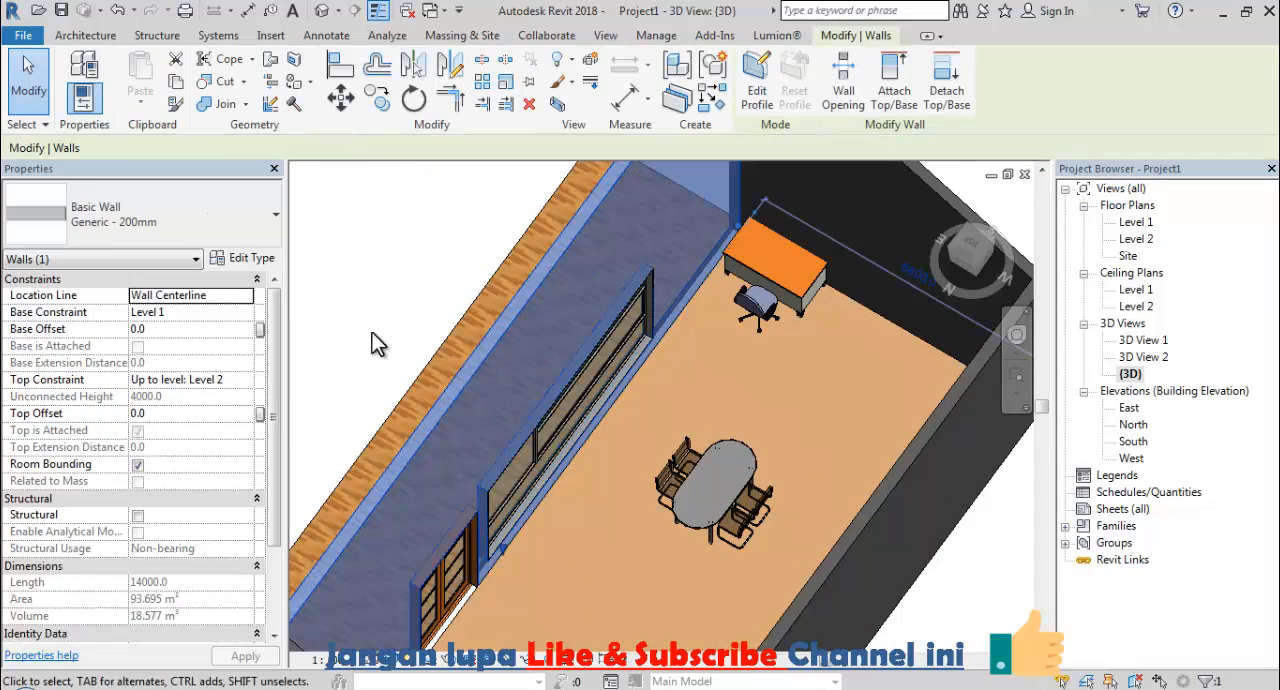
left_click(268, 261)
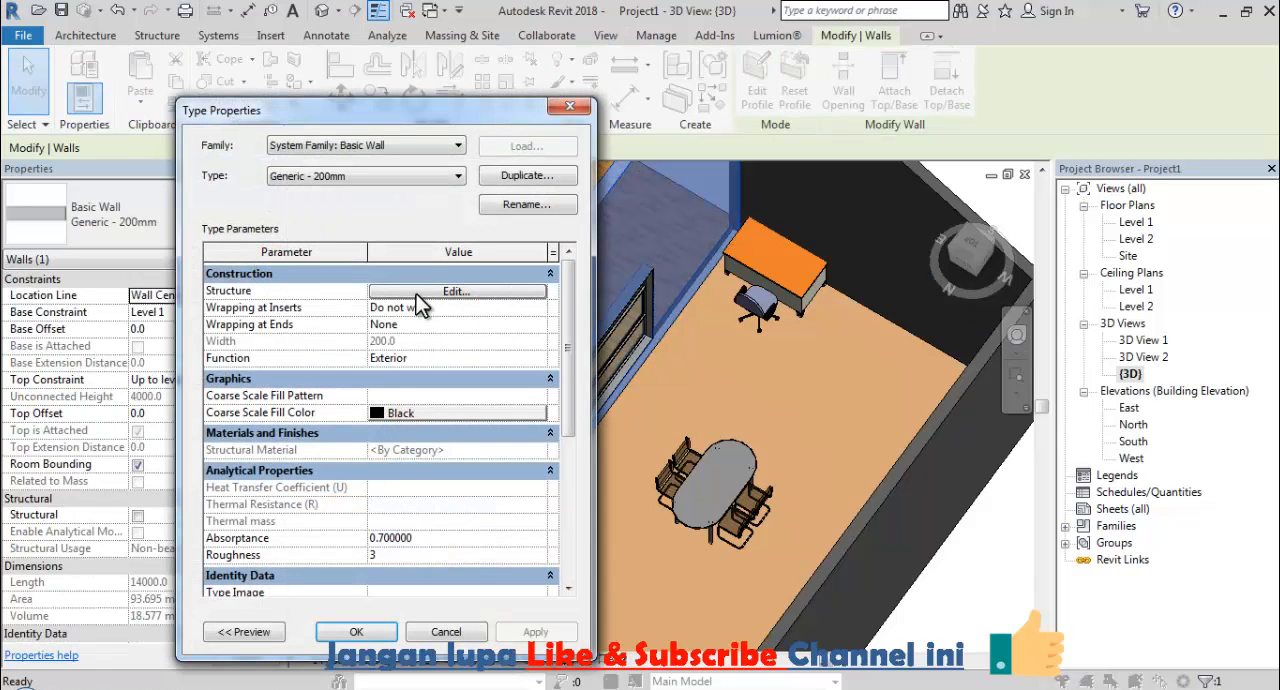
left_click(427, 293)
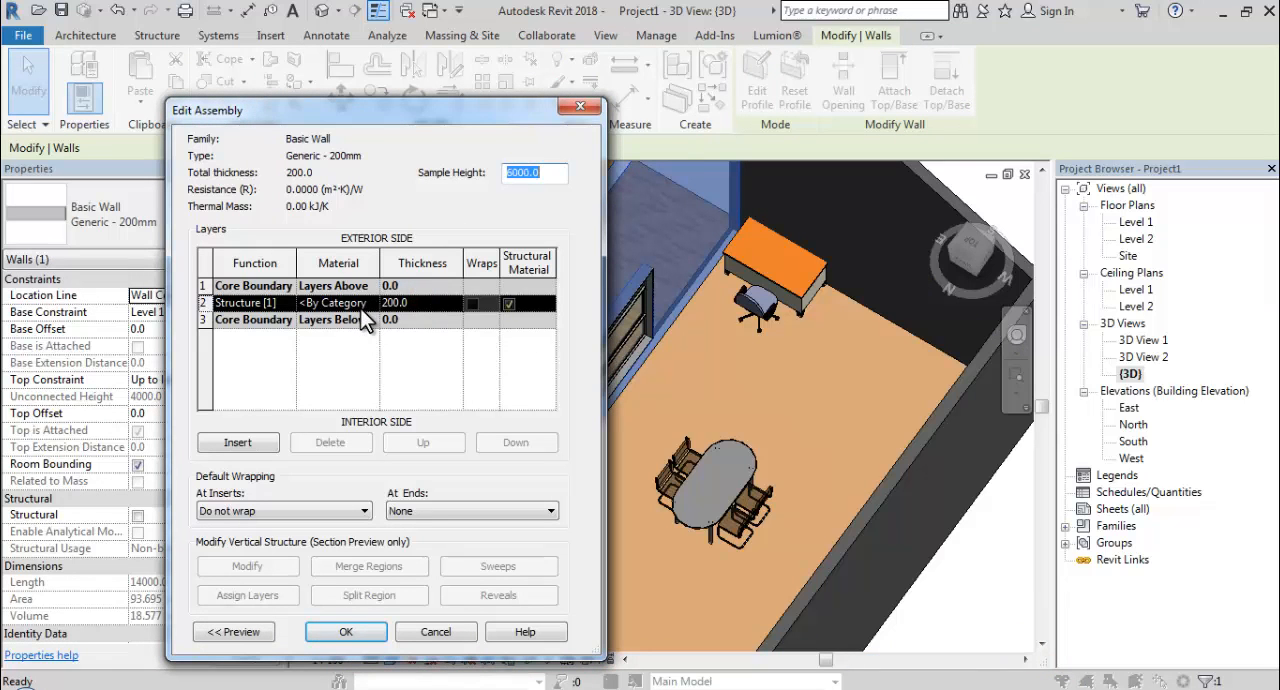
Browse the project materials for the wall's structure layer and duplicate the Default Wall material, keeping the suggested name.
left_click(359, 303)
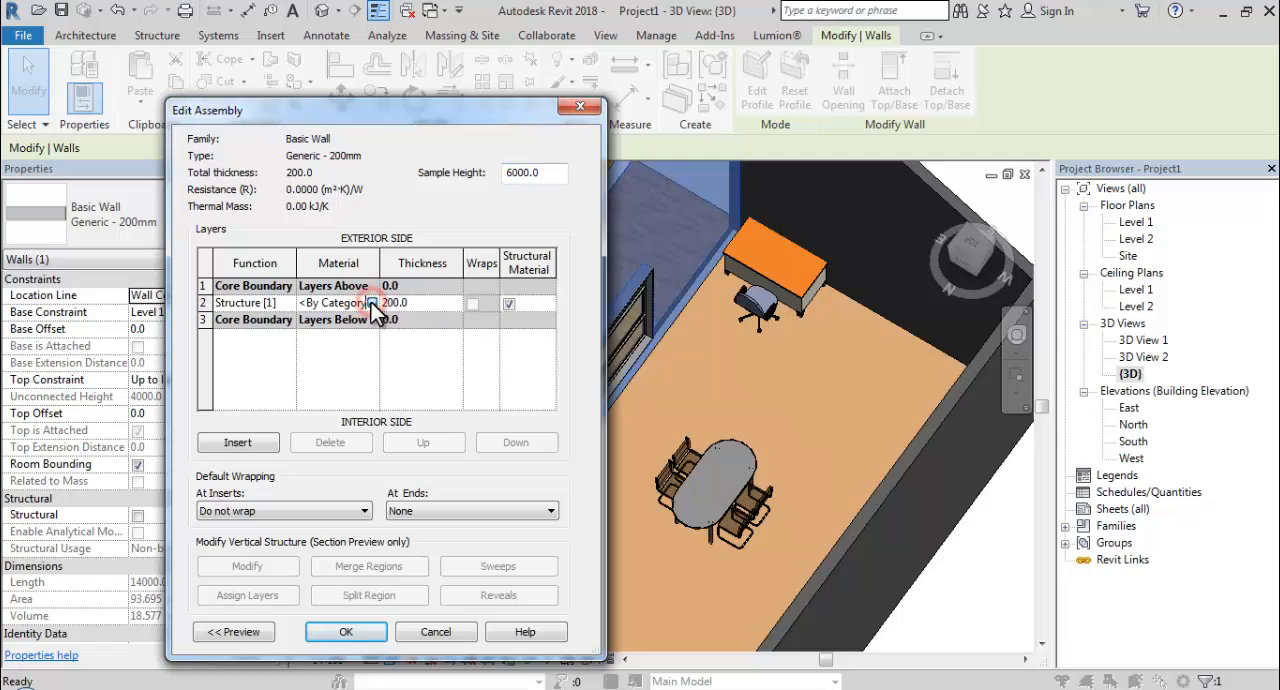
left_click(372, 303)
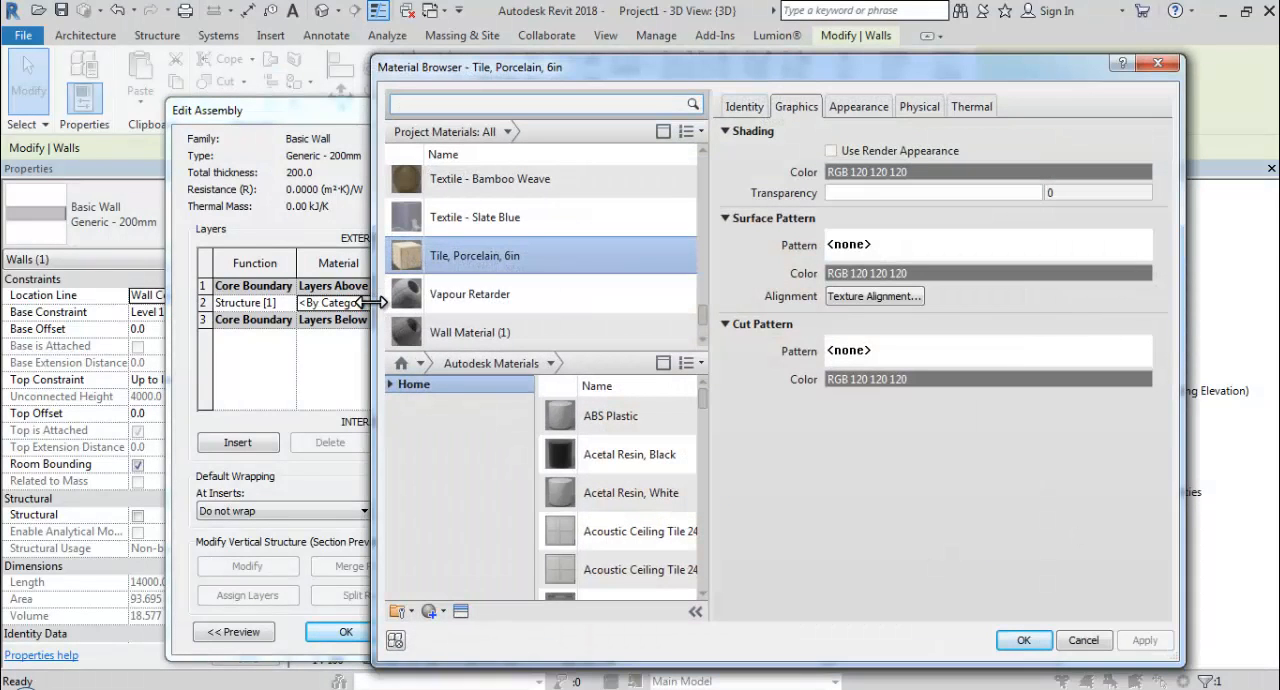
scroll(485, 298, "up", 5)
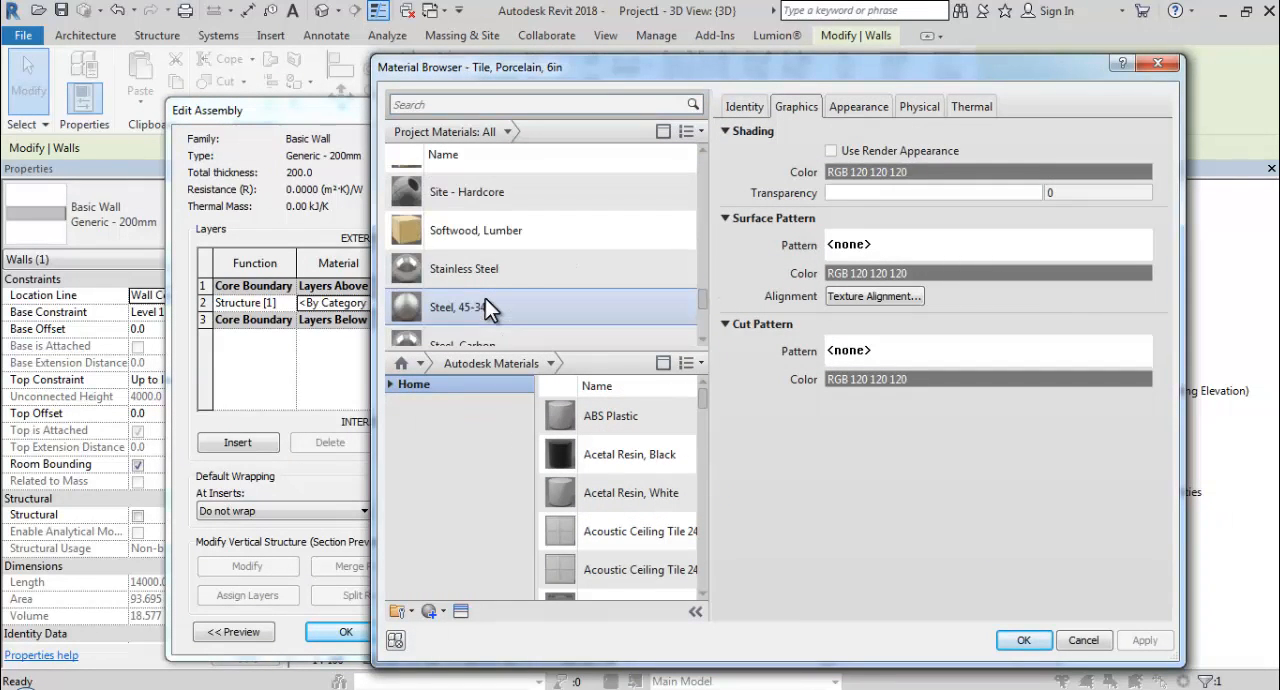
scroll(485, 298, "up", 4)
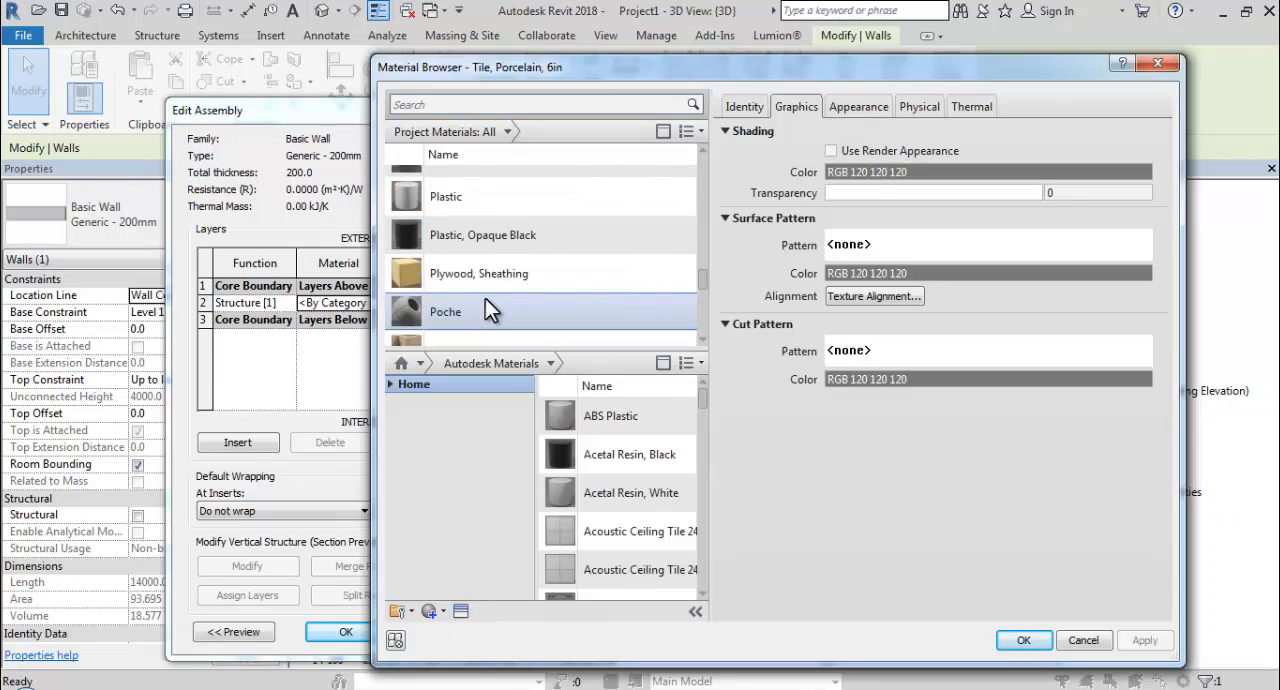
scroll(485, 298, "up", 8)
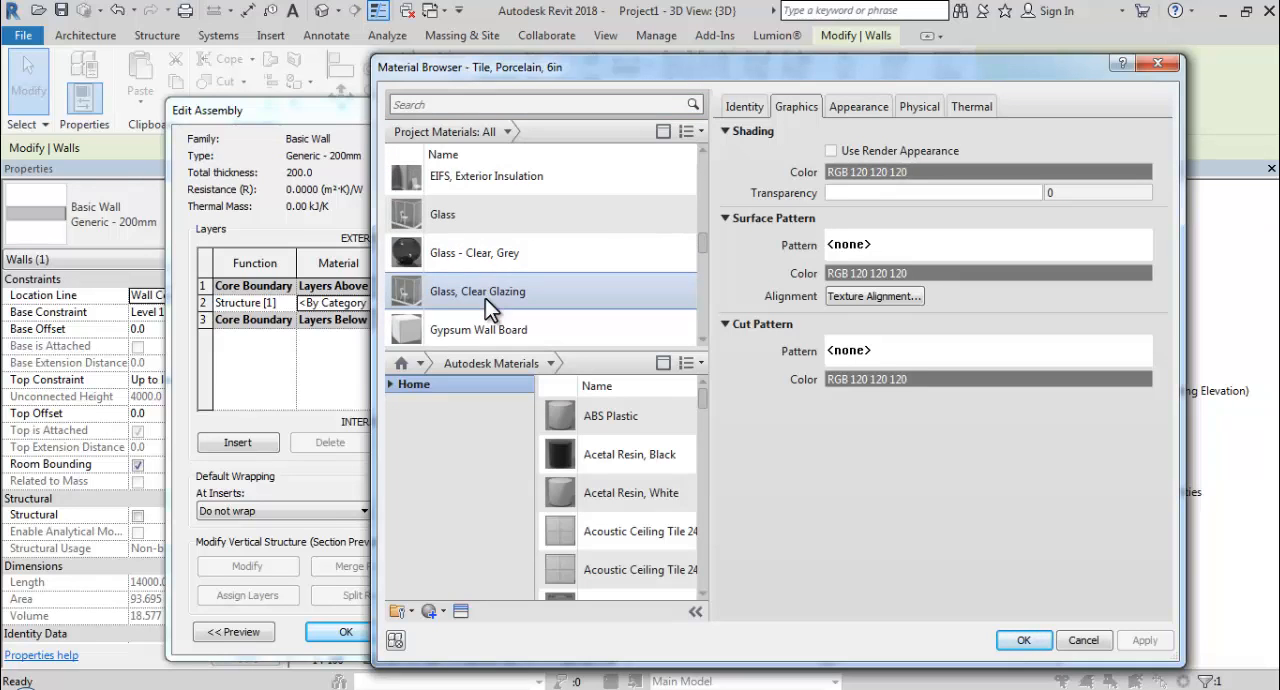
scroll(485, 298, "up", 3)
scroll(485, 298, "up", 2)
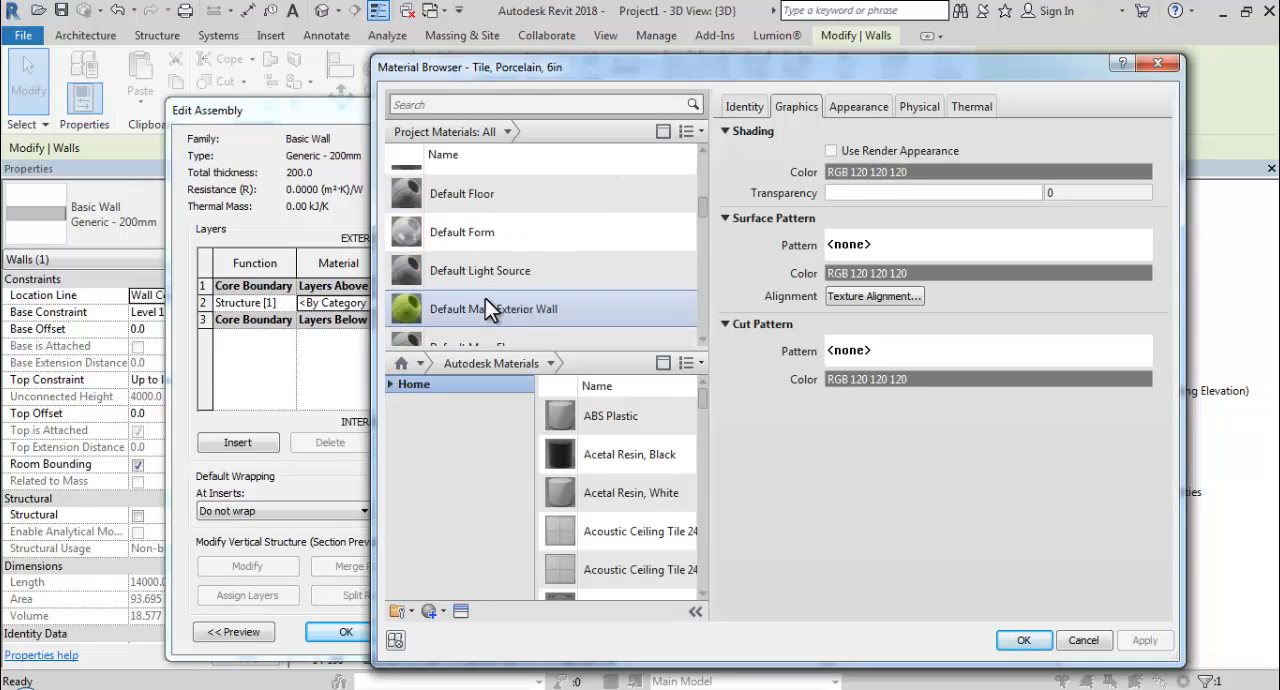
scroll(485, 298, "up", 2)
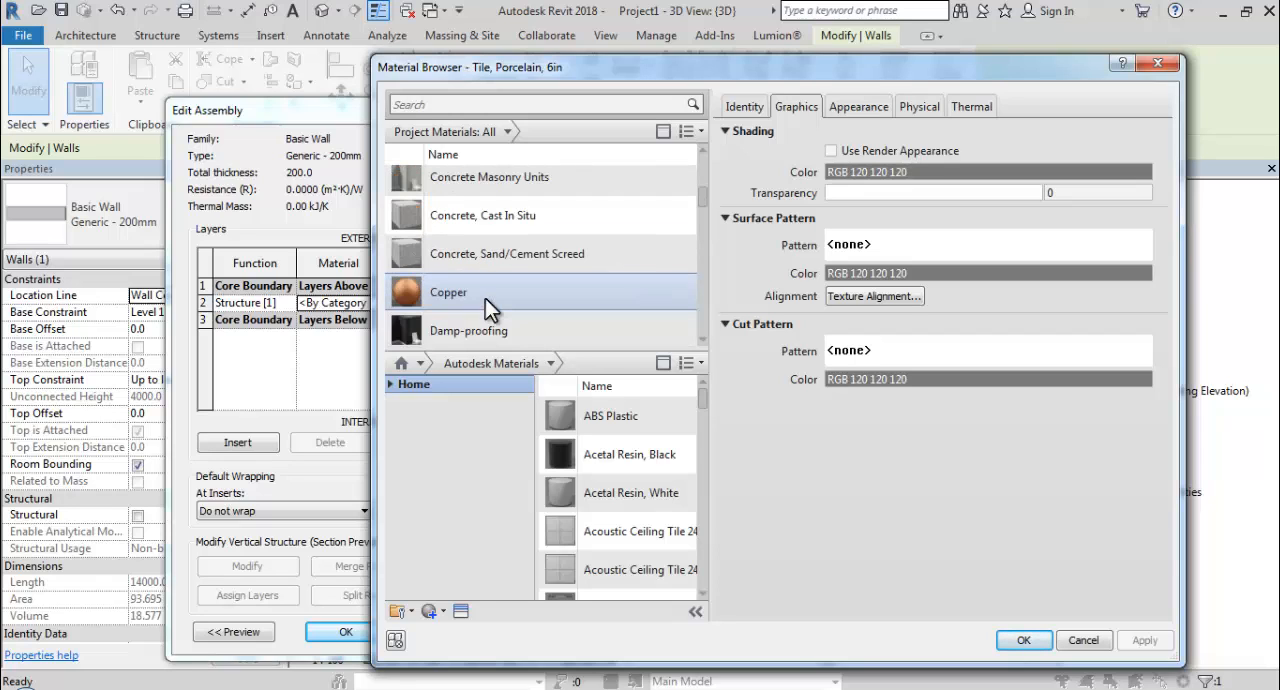
scroll(485, 298, "down", 2)
scroll(485, 300, "down", 5)
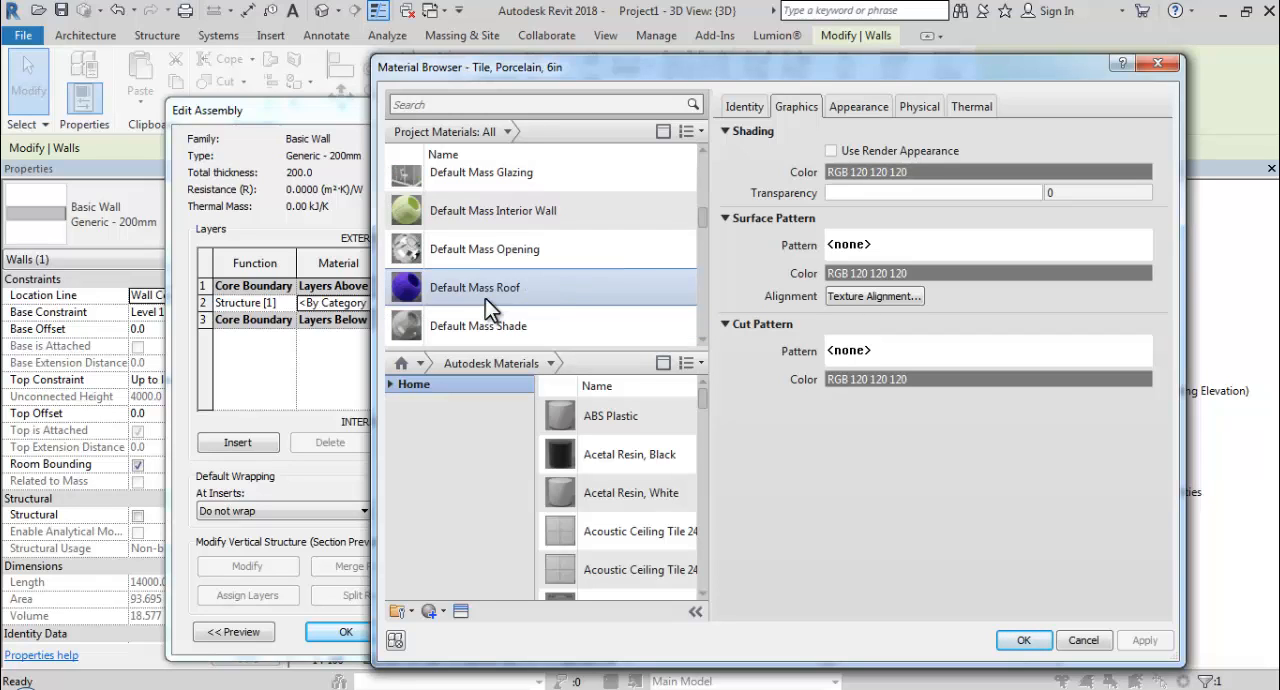
left_click(493, 271)
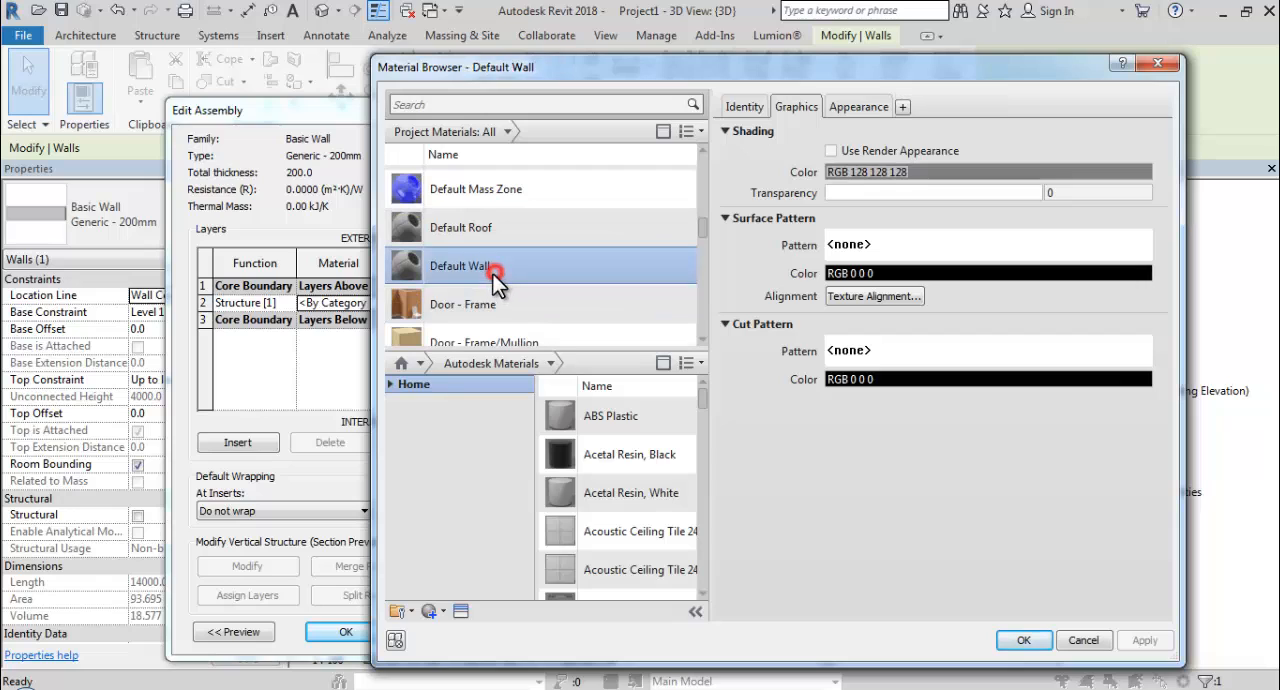
right_click(507, 263)
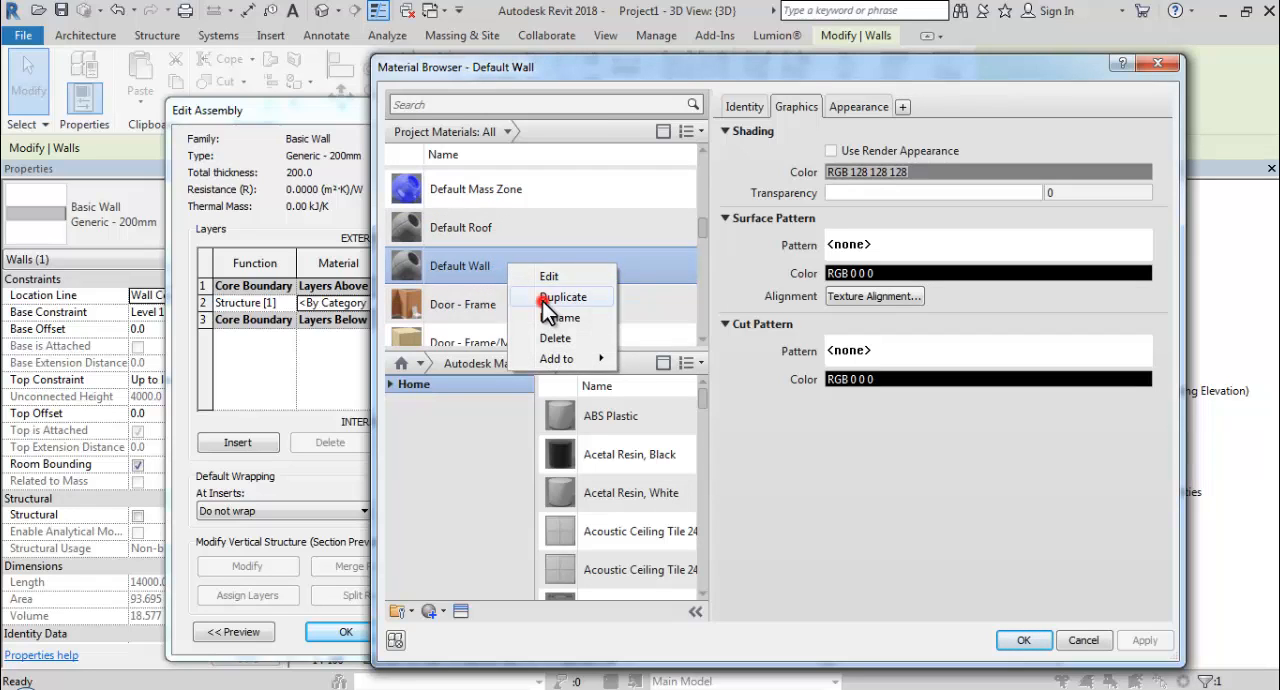
left_click(542, 297)
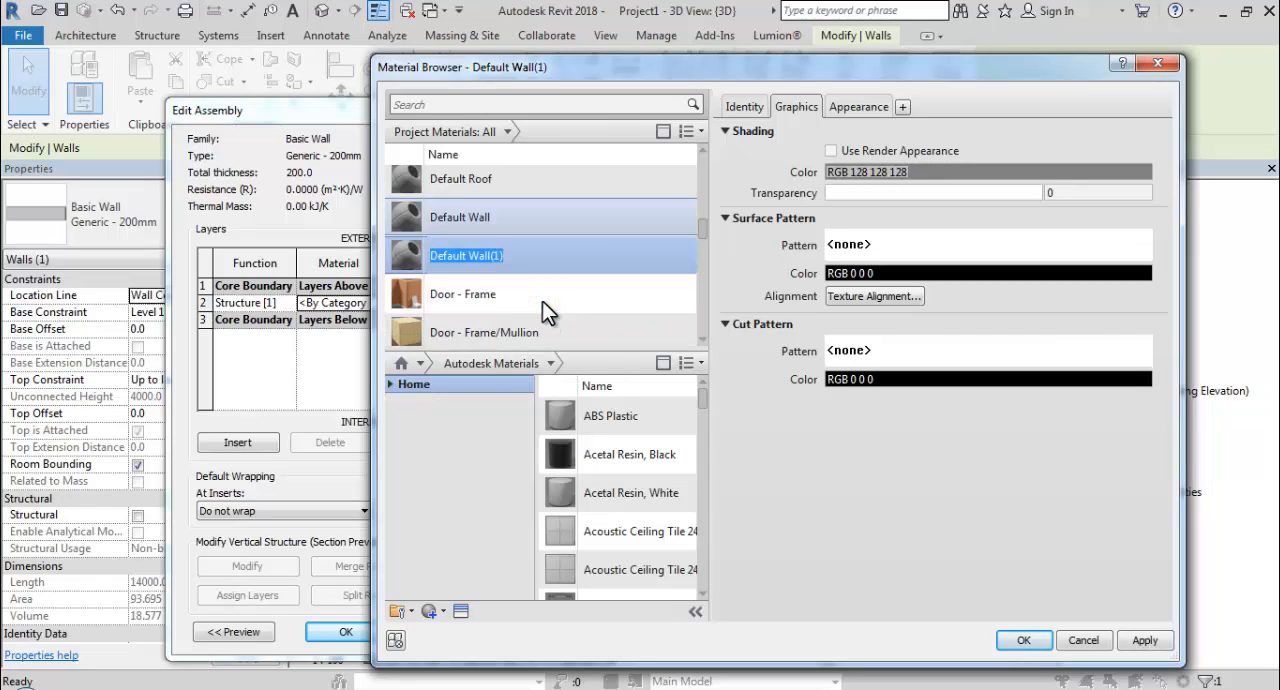
key("Return")
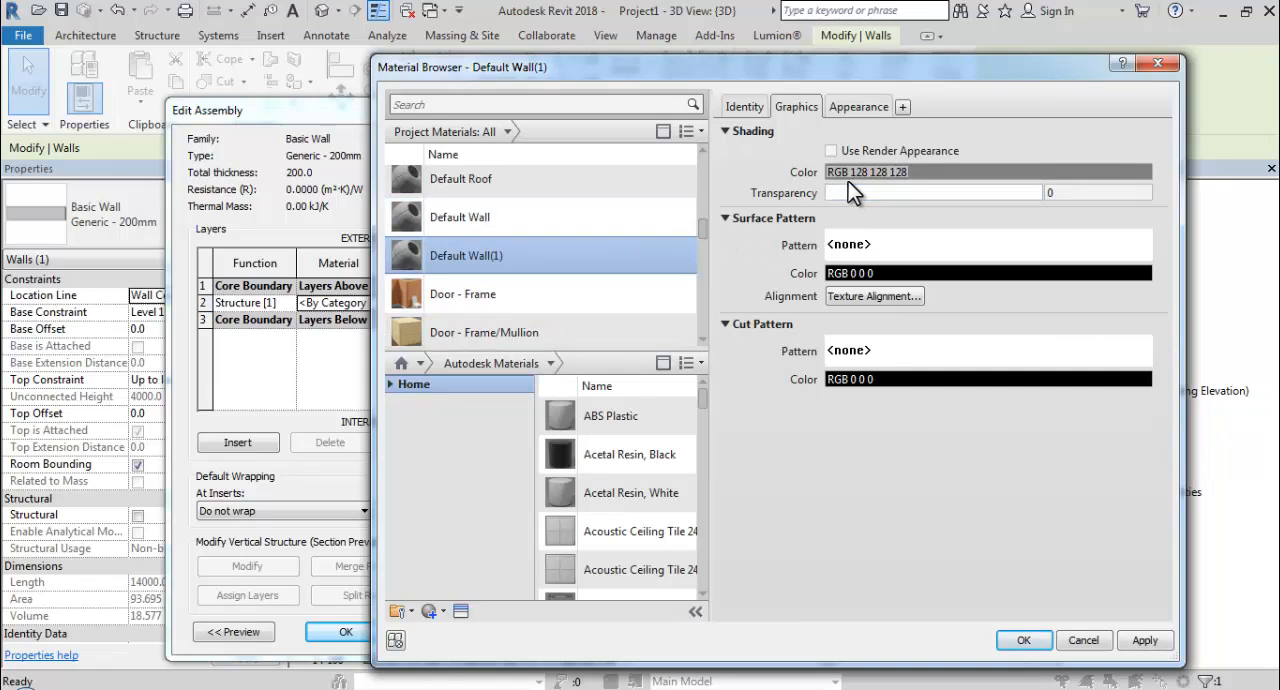
Start replacing the appearance asset of the duplicated Default Wall material and list the Wall Paint: Matte assets of the Appearance Library.
left_click(856, 108)
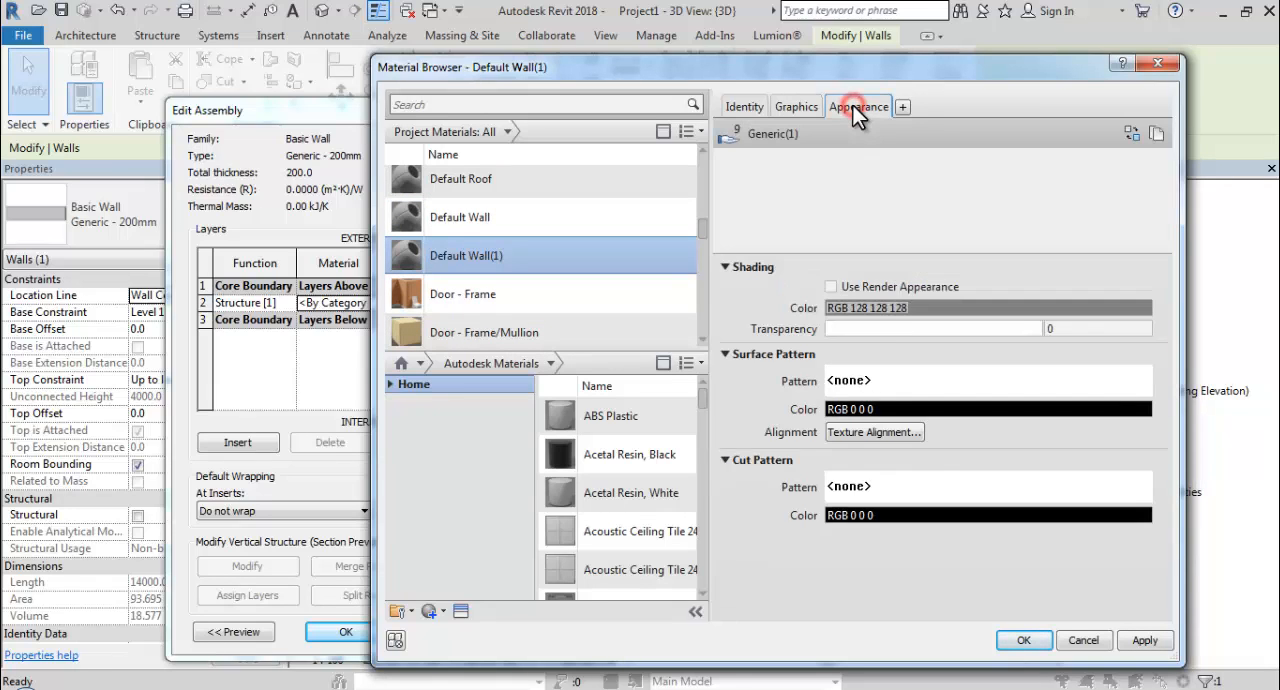
left_click(1133, 134)
left_click(838, 238)
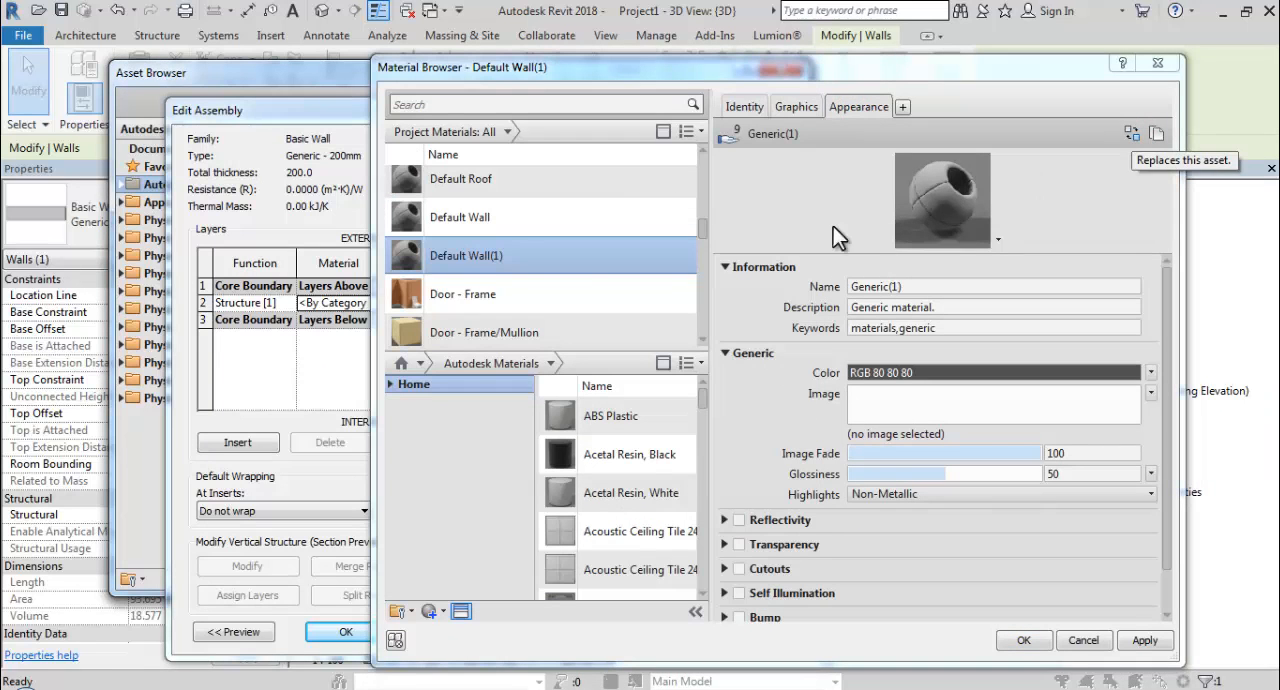
left_click(193, 72)
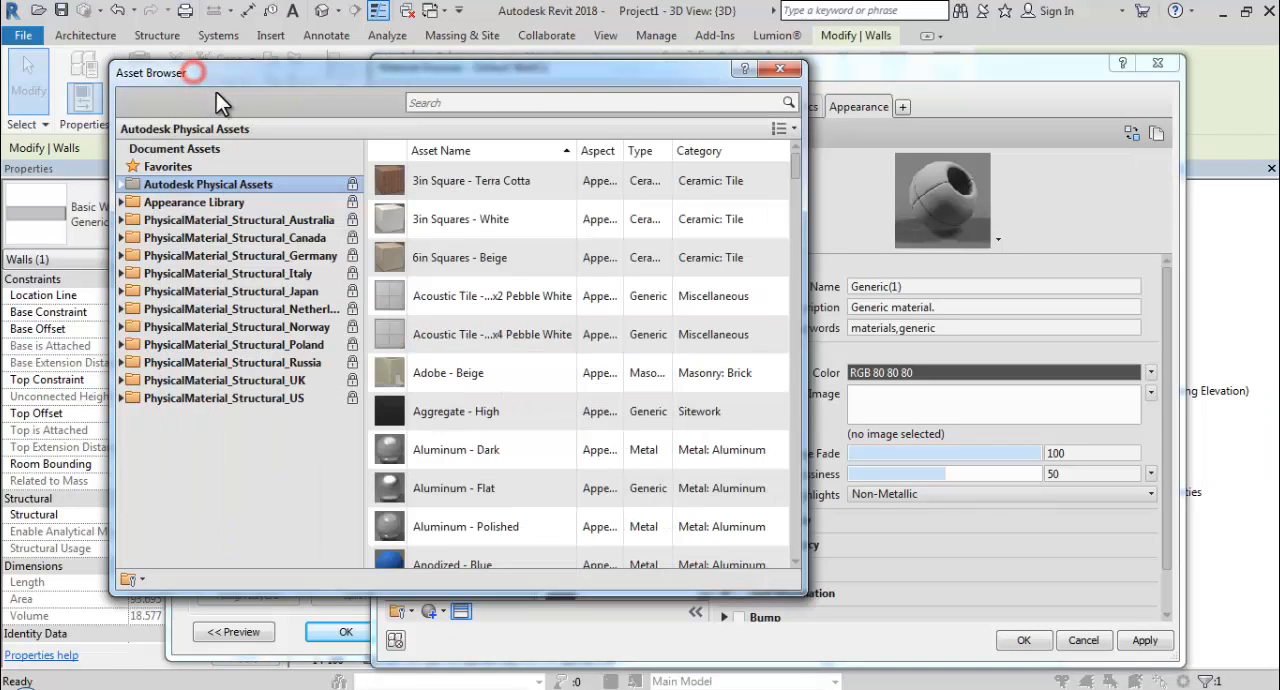
left_click(121, 202)
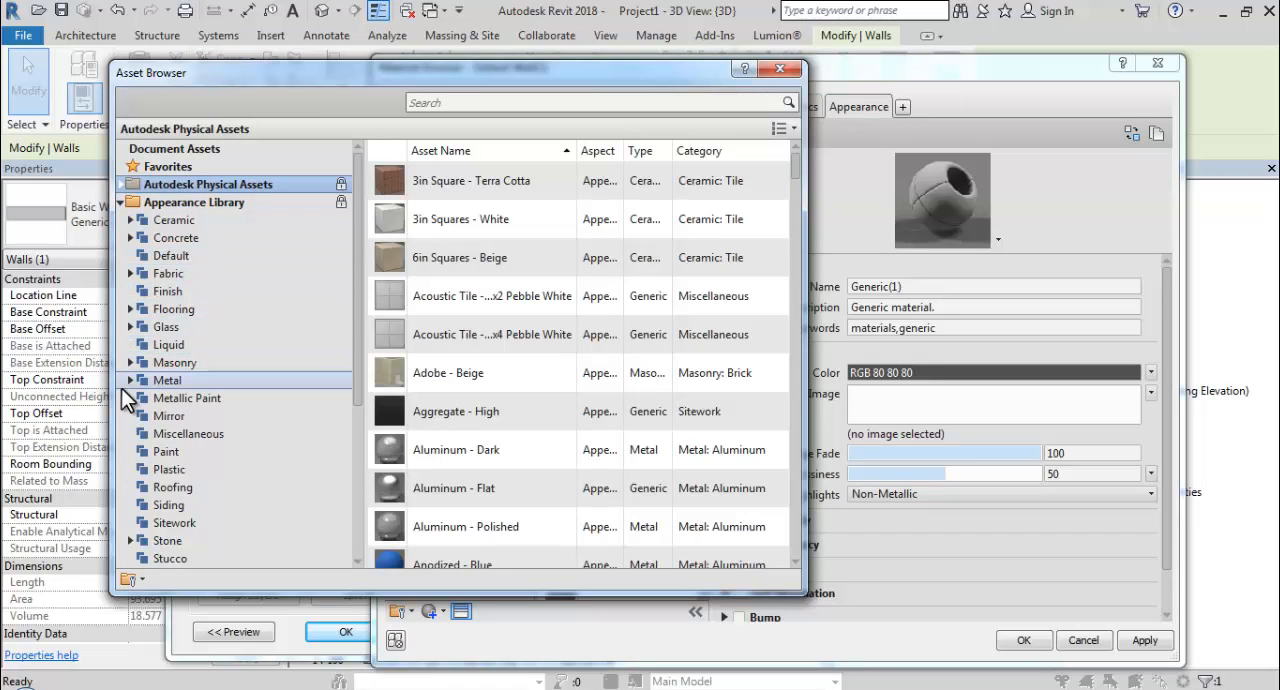
scroll(121, 388, "down", 2)
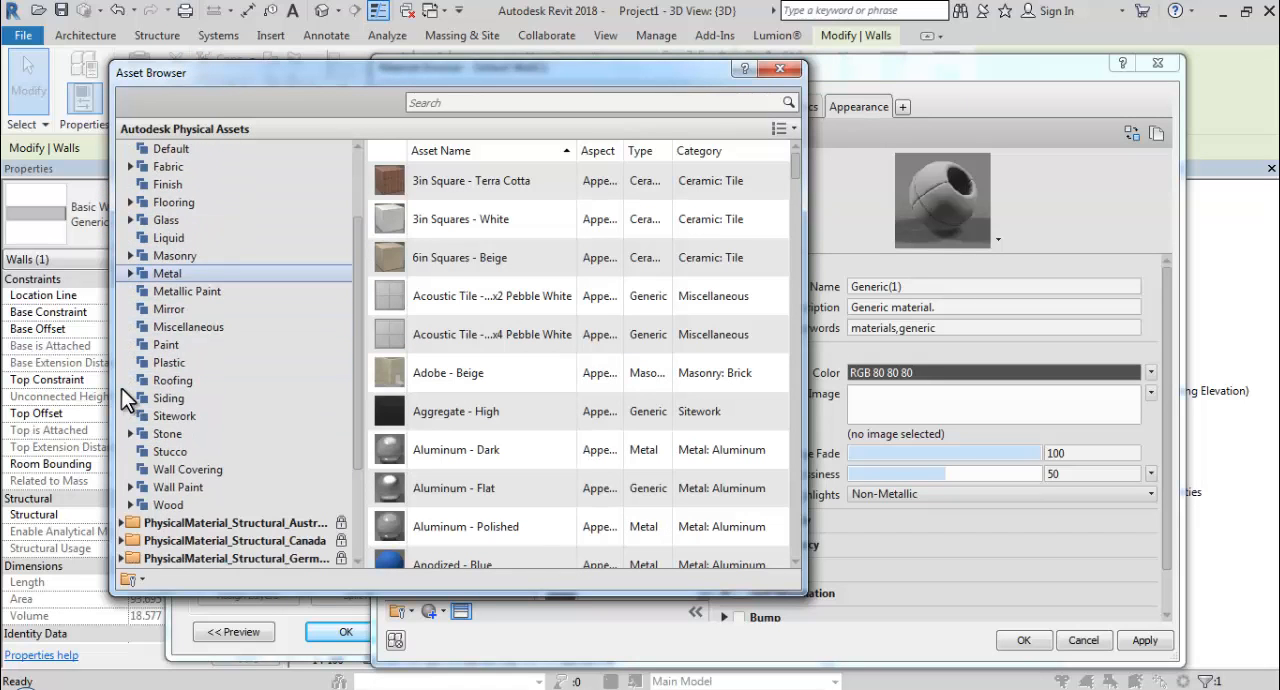
left_click(130, 487)
scroll(140, 495, "down", 1)
left_click(170, 478)
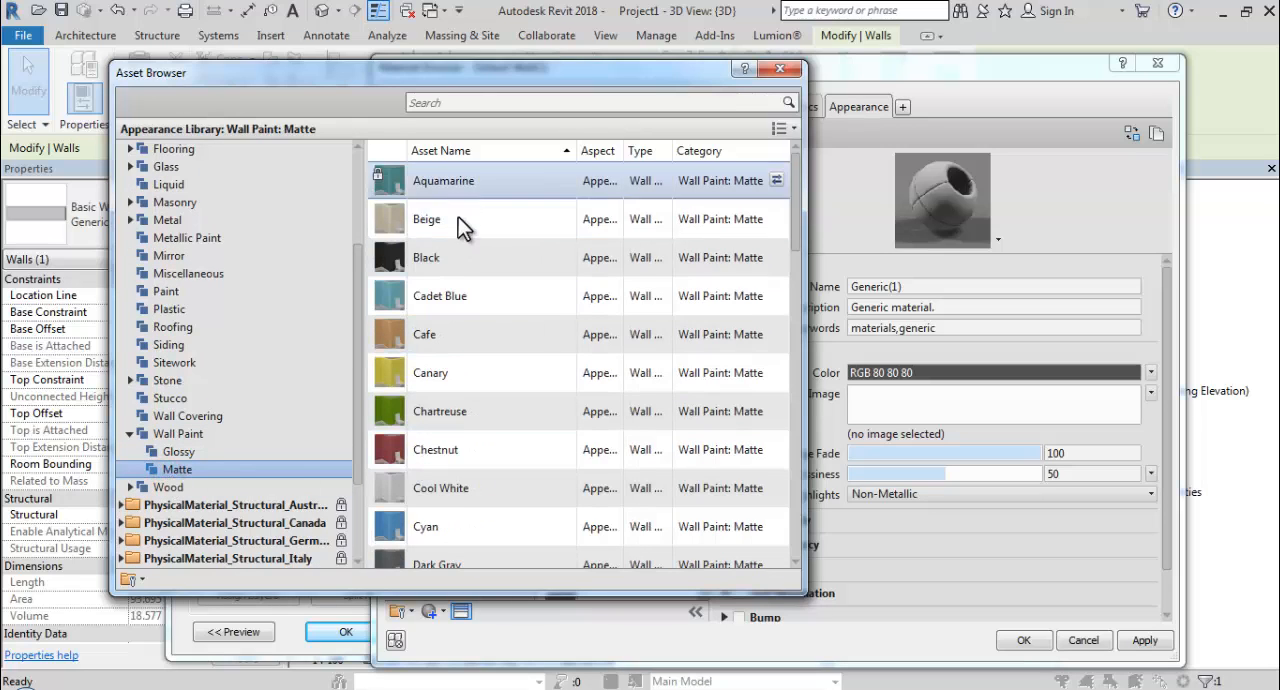
Replace the duplicated wall material's appearance with the matte wall paint Cool White and close the asset library.
left_click(444, 487)
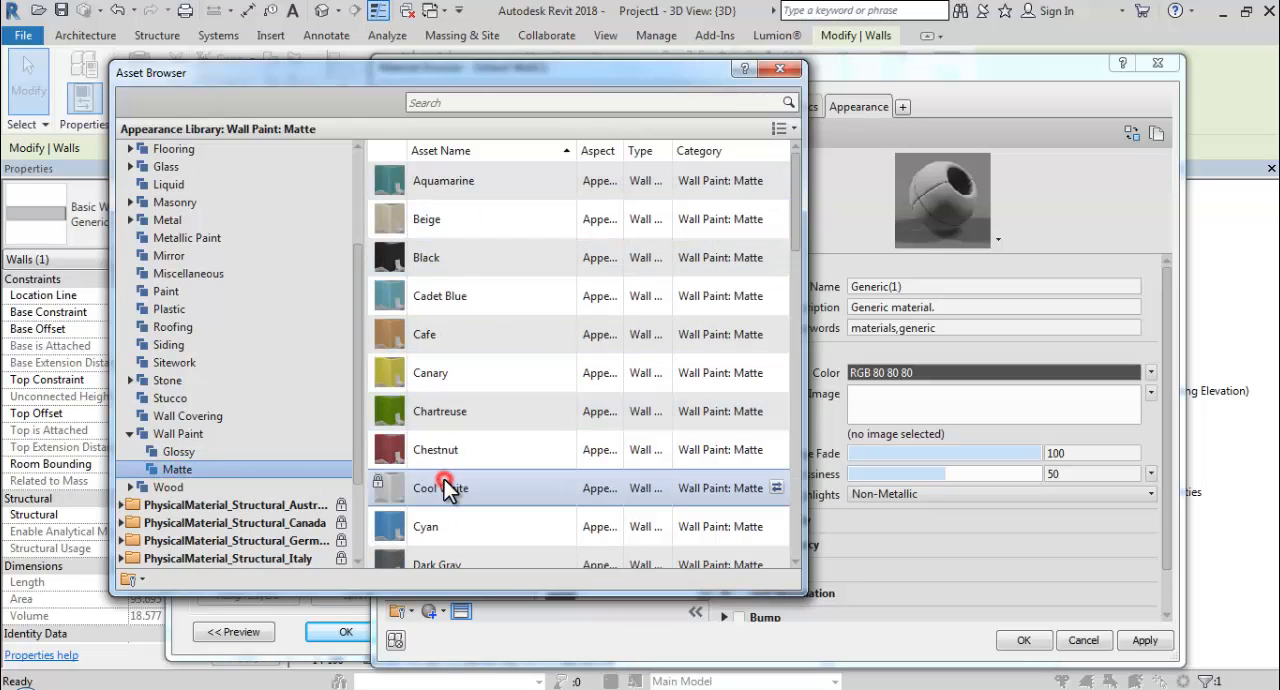
left_click(777, 487)
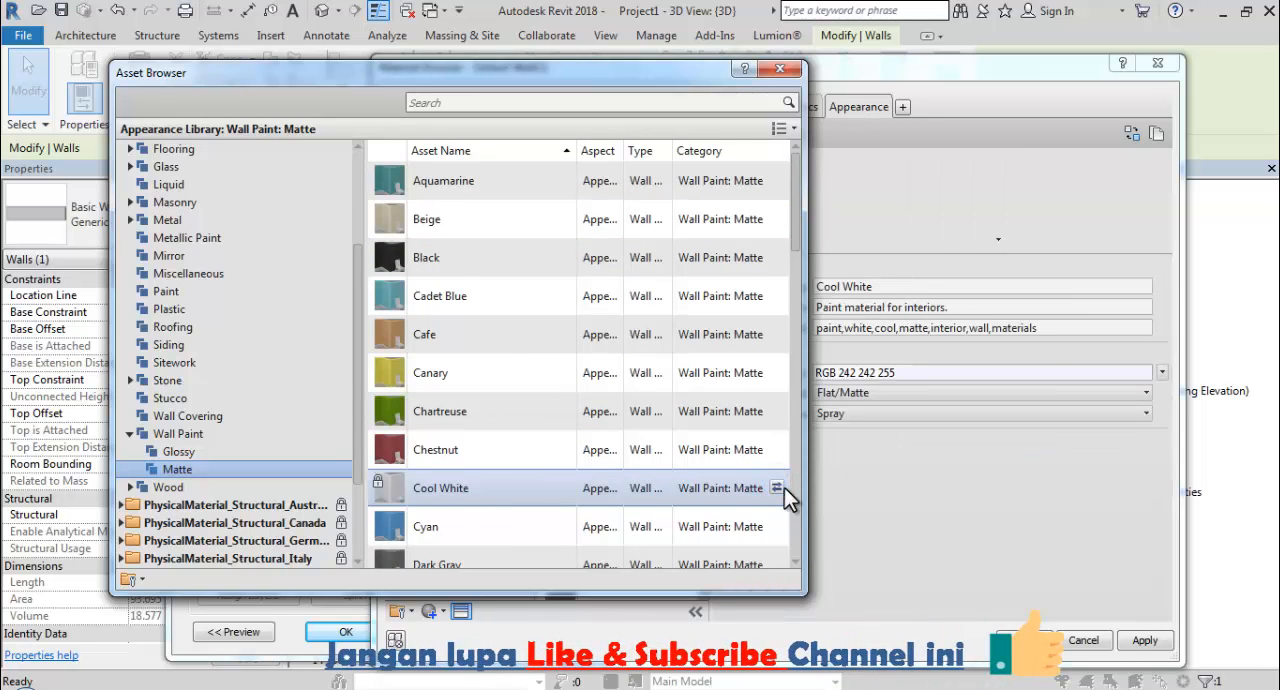
left_click_drag(621, 71, 459, 85)
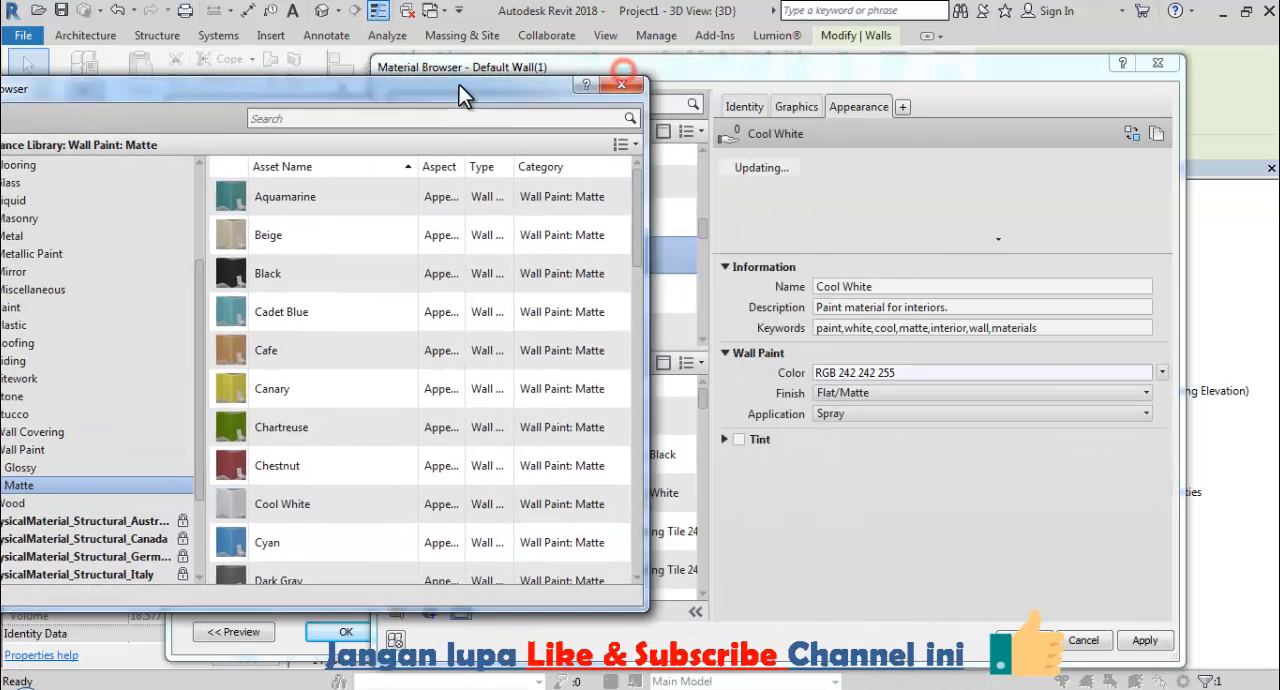
left_click(804, 176)
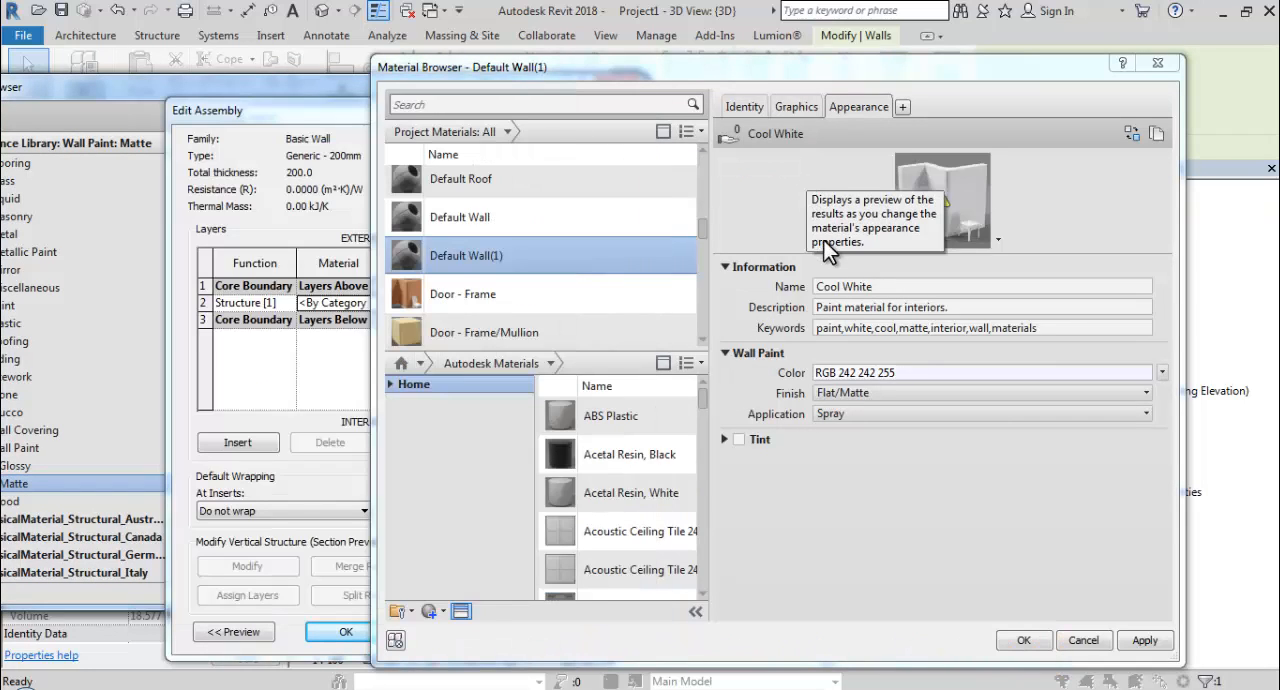
left_click(337, 84)
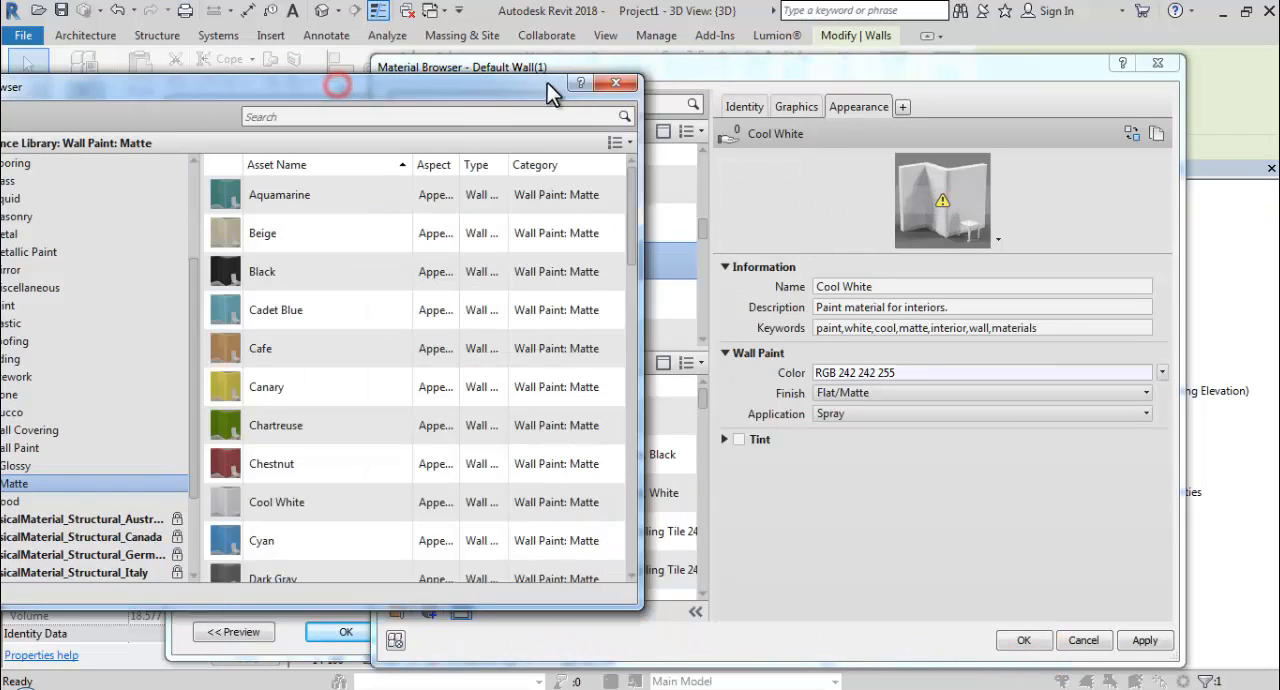
left_click(615, 84)
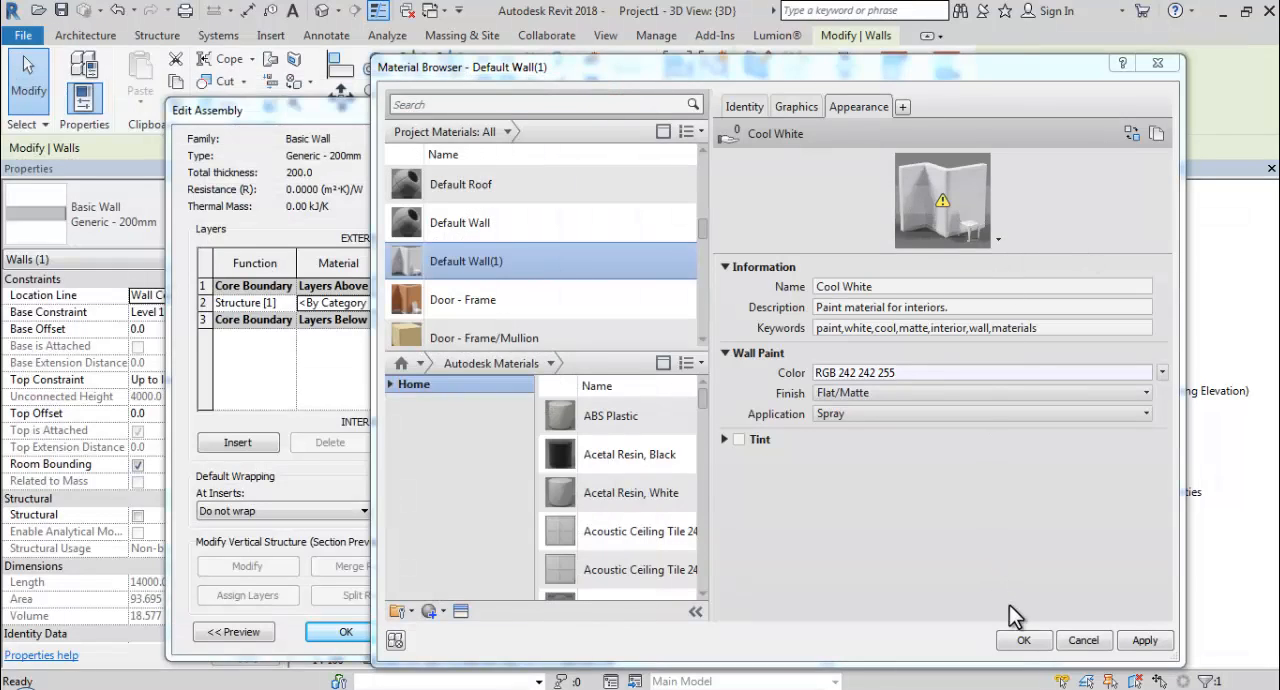
Assign the duplicated Default Wall material to the wall's structure layer, apply the type change and deselect the wall.
left_click(1030, 644)
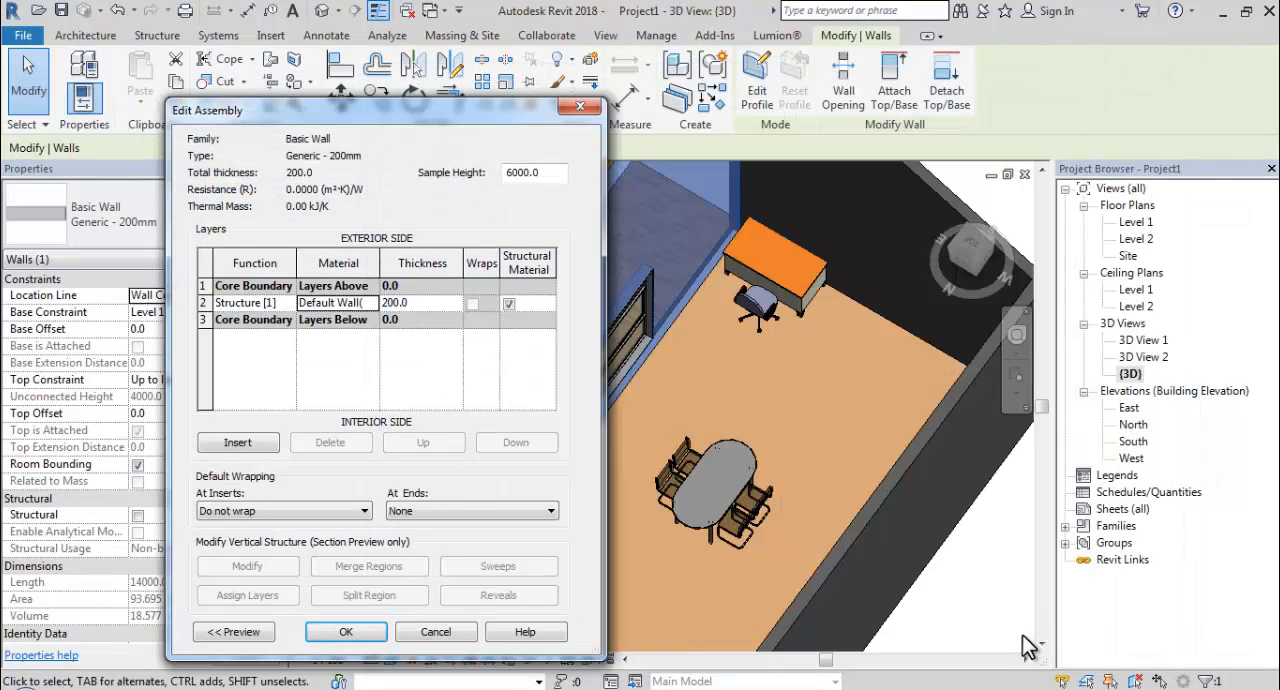
left_click(346, 632)
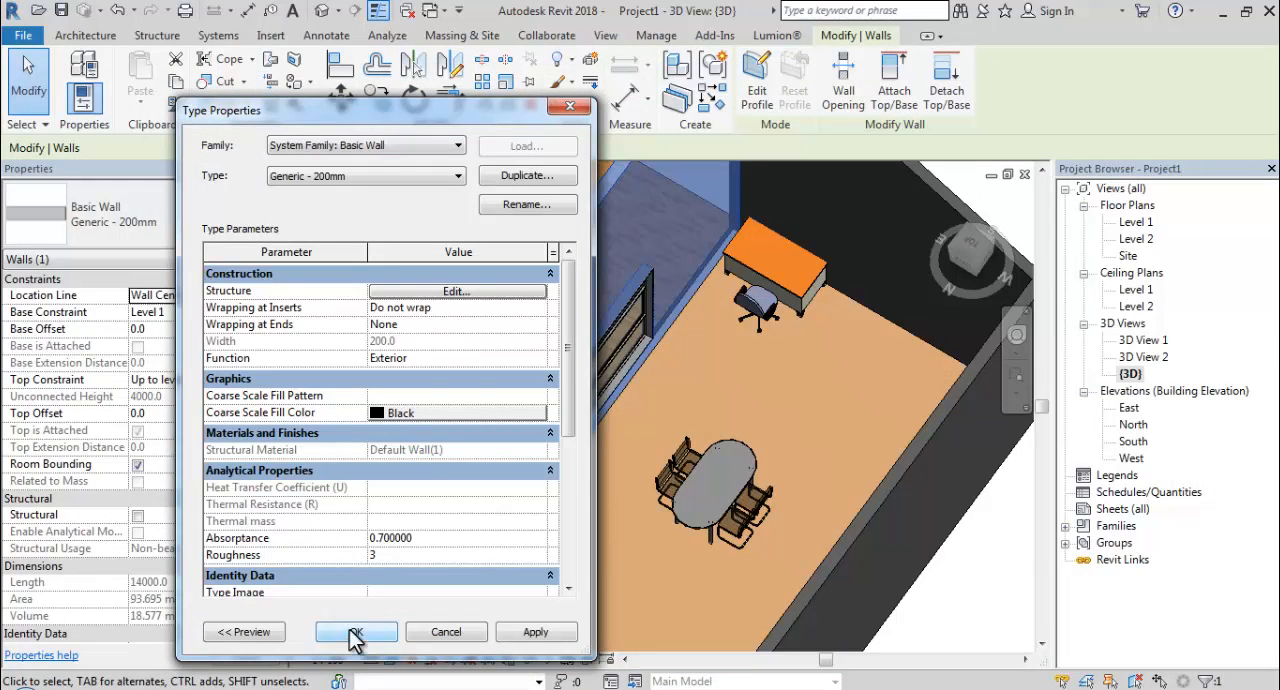
left_click(358, 632)
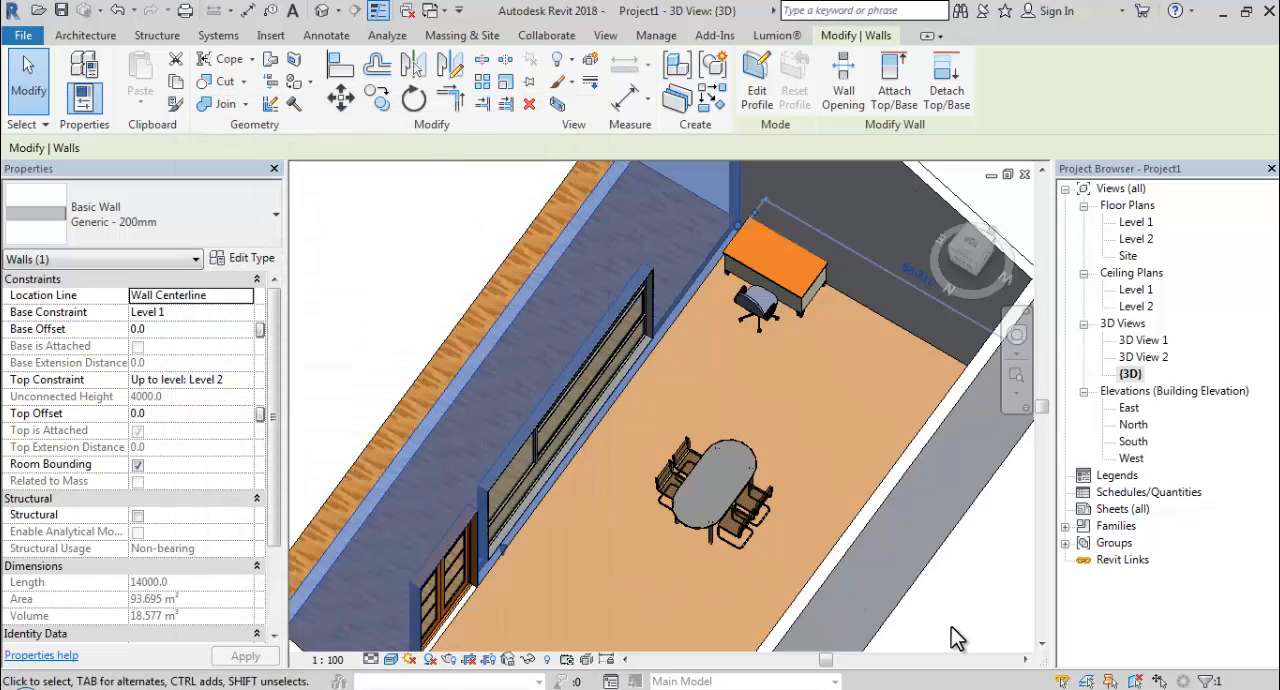
left_click(951, 626)
Rotate the desk in the room corner by two quarter turns so its drawers face the chair, then deselect it.
scroll(802, 480, "down", 1)
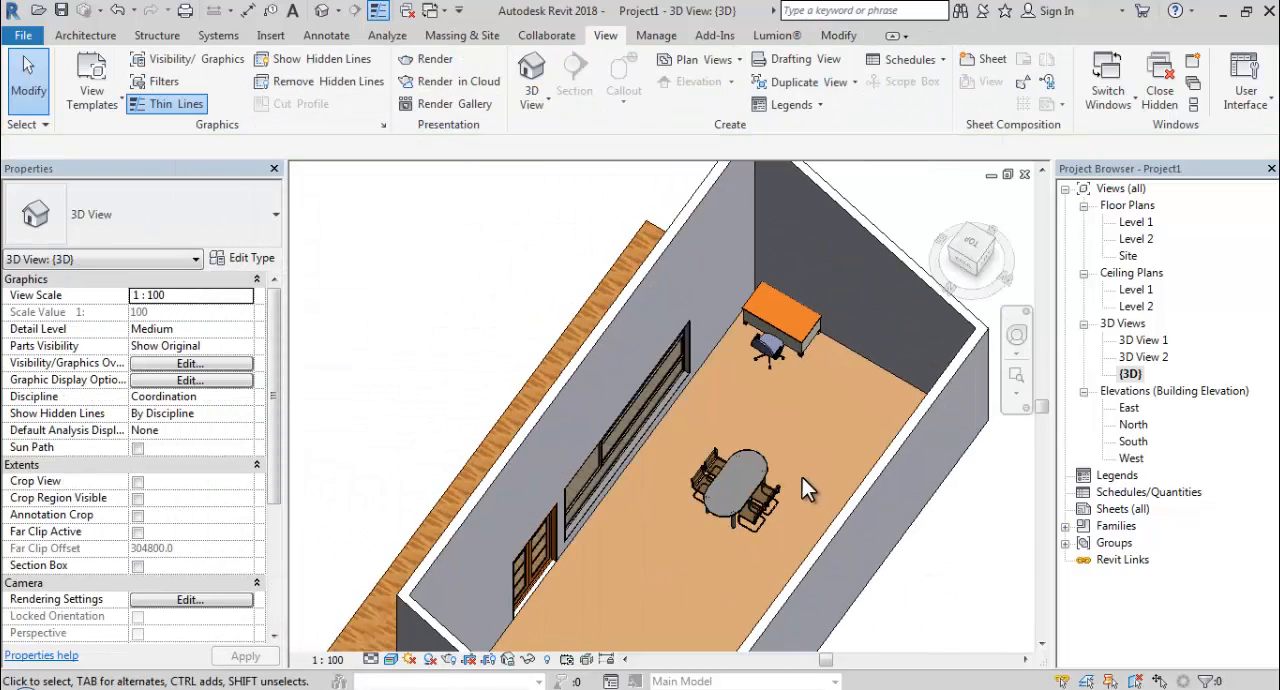
middle_click_drag(735, 466, 666, 443, "shift")
scroll(788, 299, "up", 1)
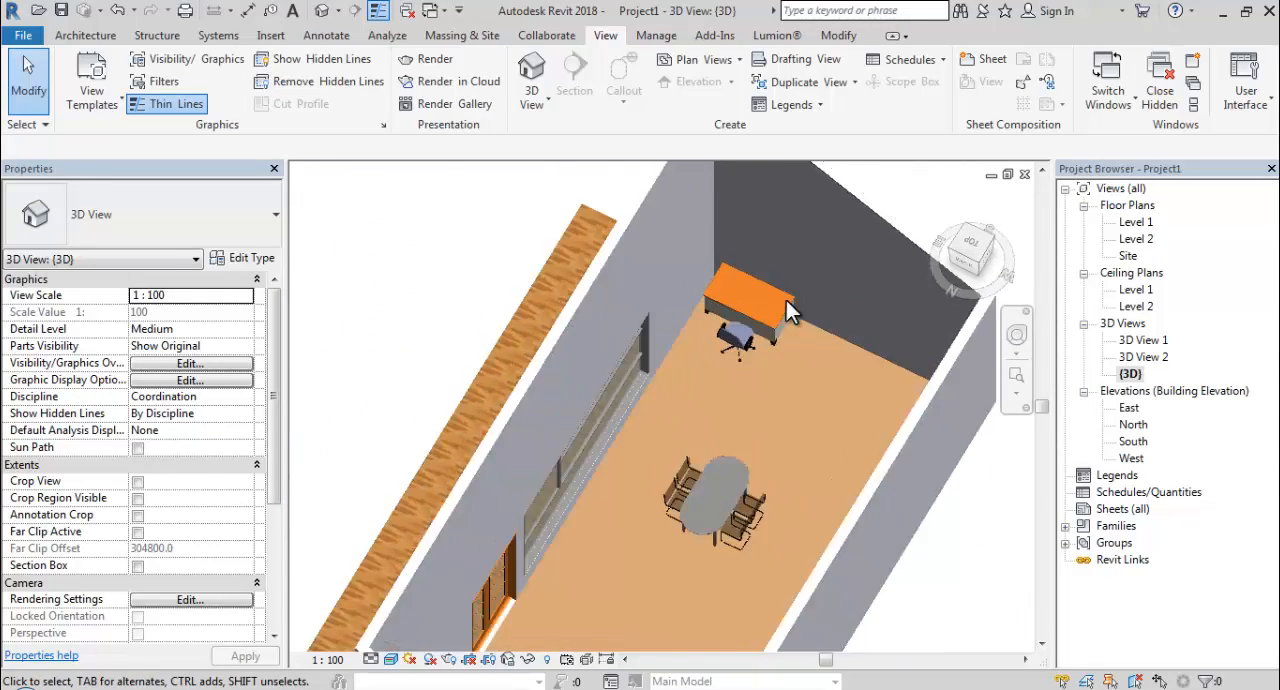
scroll(786, 305, "up", 2)
left_click(755, 345)
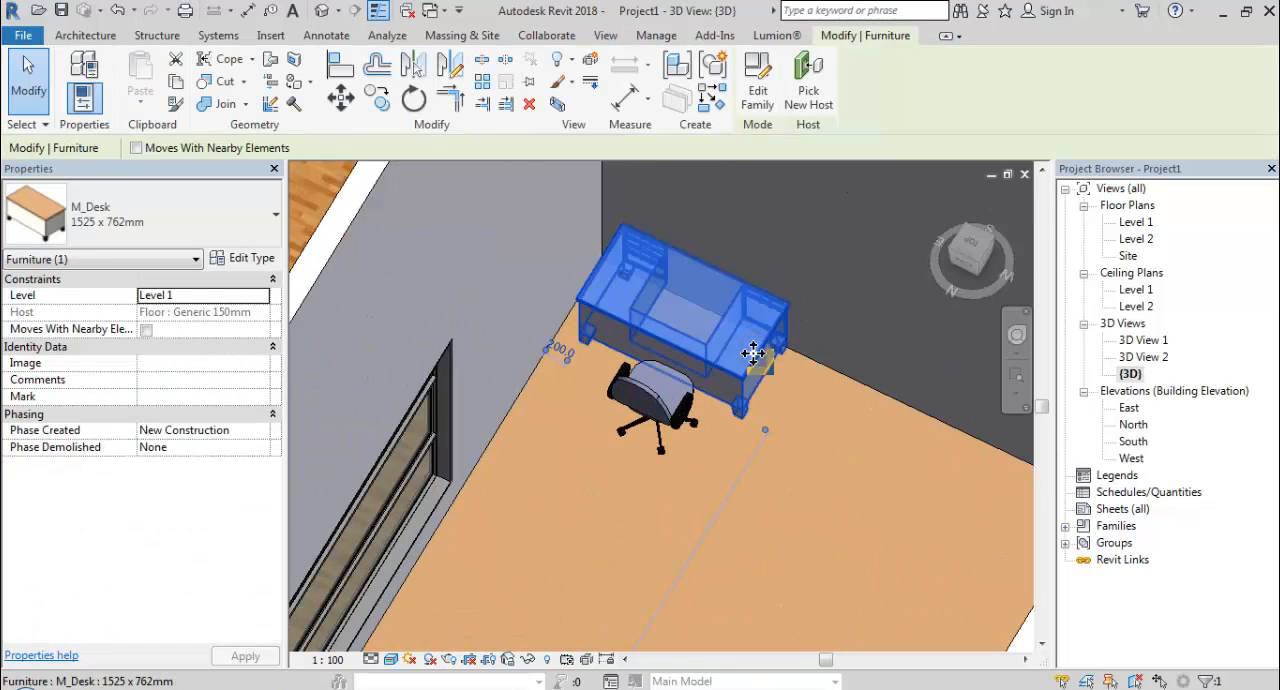
key("space")
key("space")
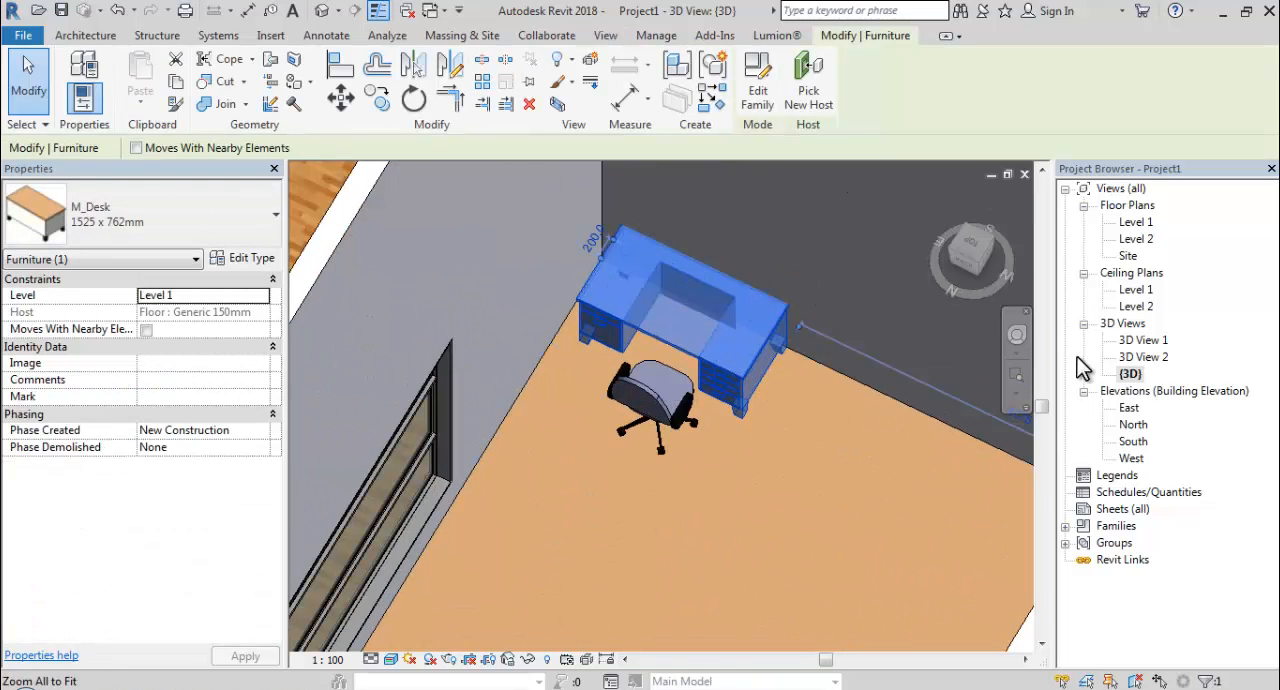
left_click(893, 420)
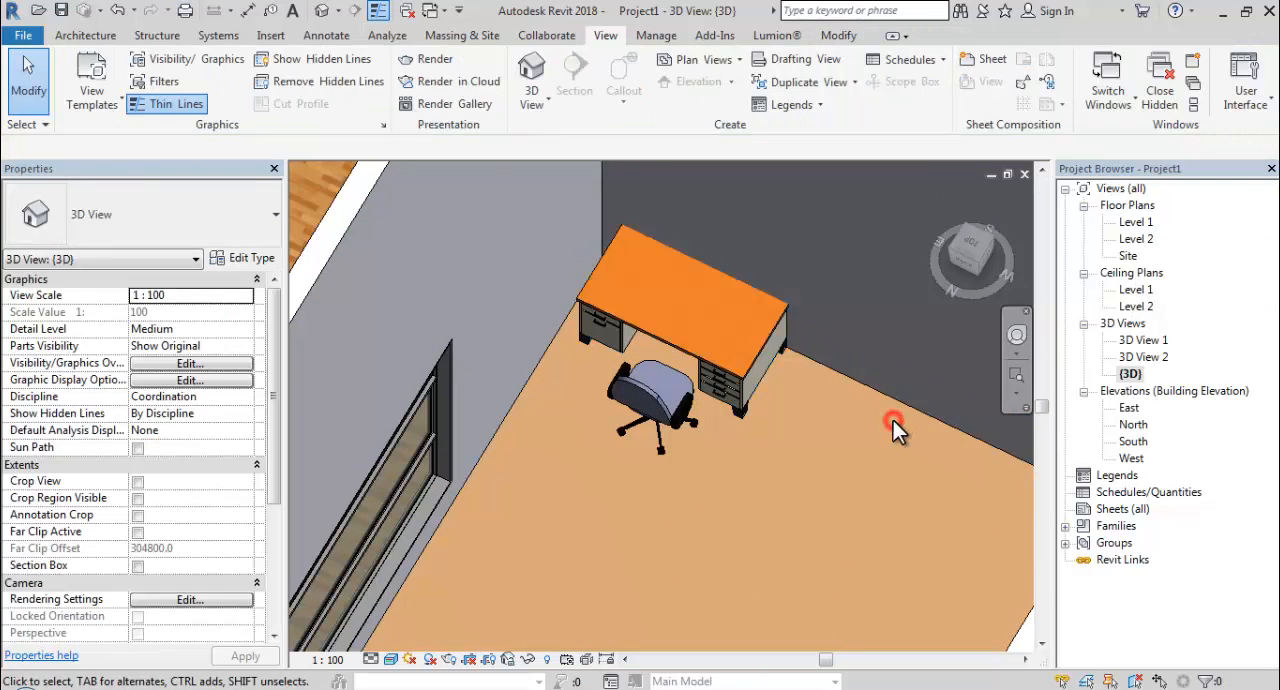
Open the Level 1 floor plan with the whole building in view.
scroll(893, 420, "down", 3)
middle_click_drag(901, 407, 861, 328)
scroll(1013, 274, "up", 1)
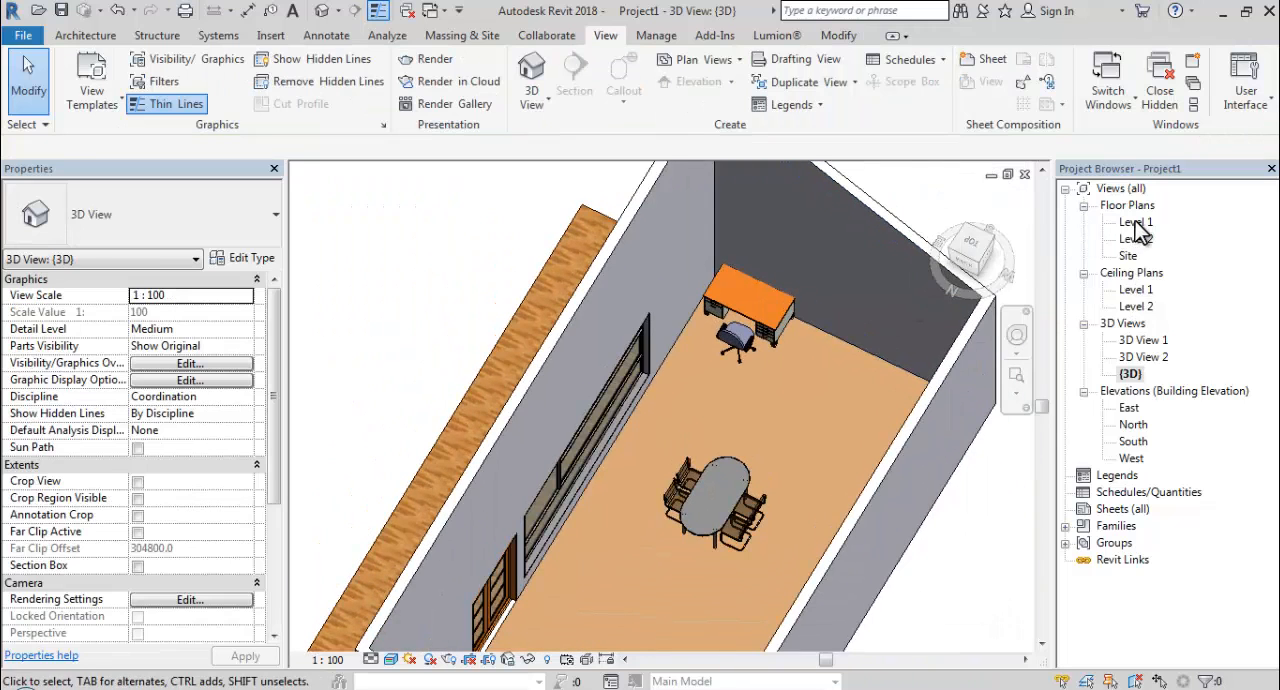
double_click(1137, 224)
scroll(837, 363, "down", 2)
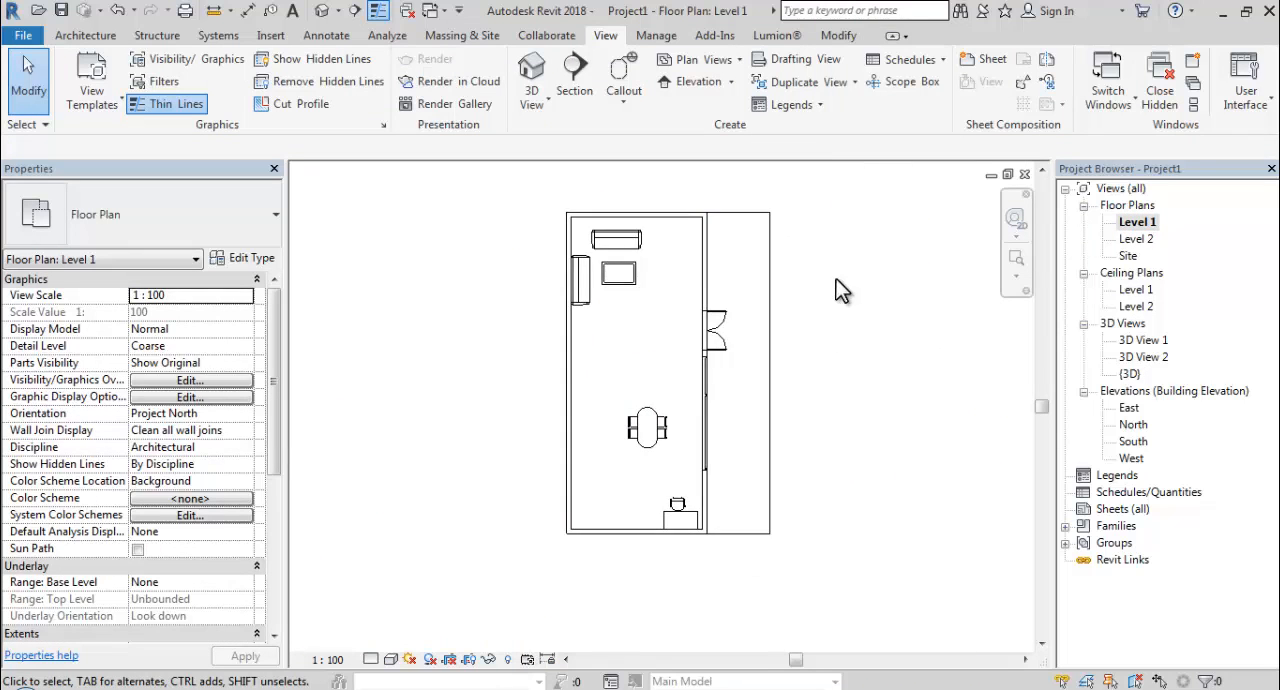
scroll(837, 280, "up", 1)
middle_click_drag(840, 325, 817, 338)
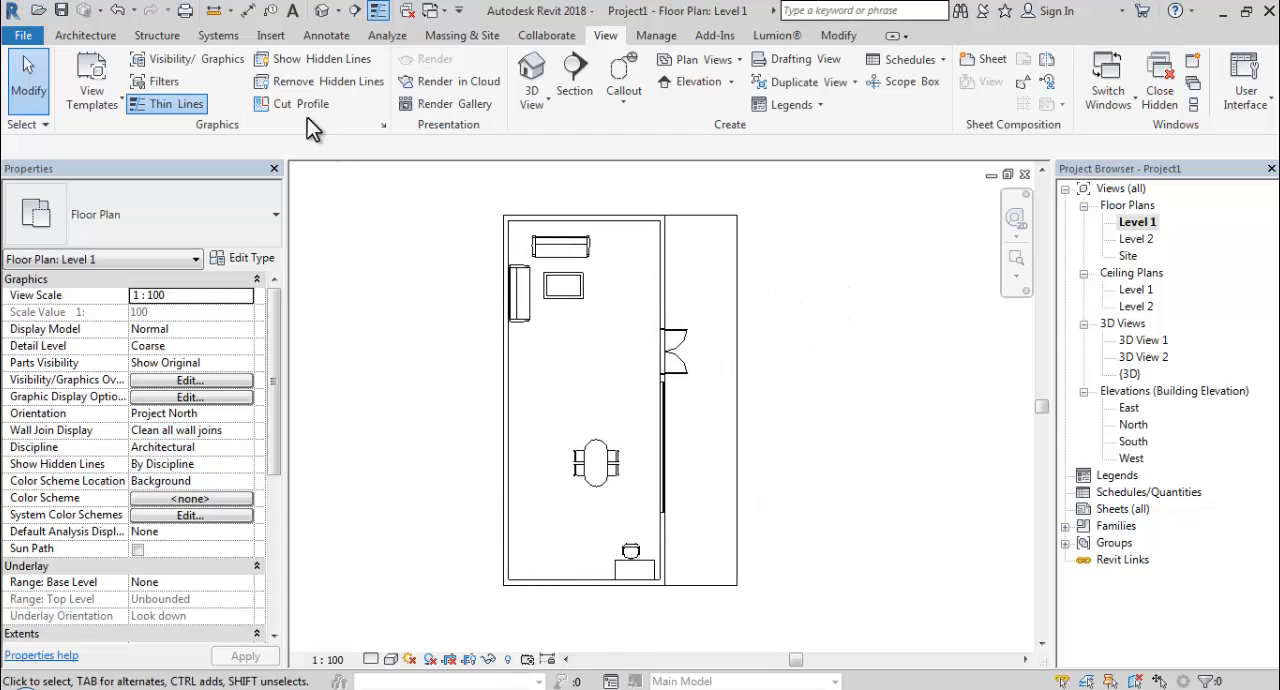
Start placing a component and browse the family library to the Lighting > Architectural > Internal folder.
left_click(85, 35)
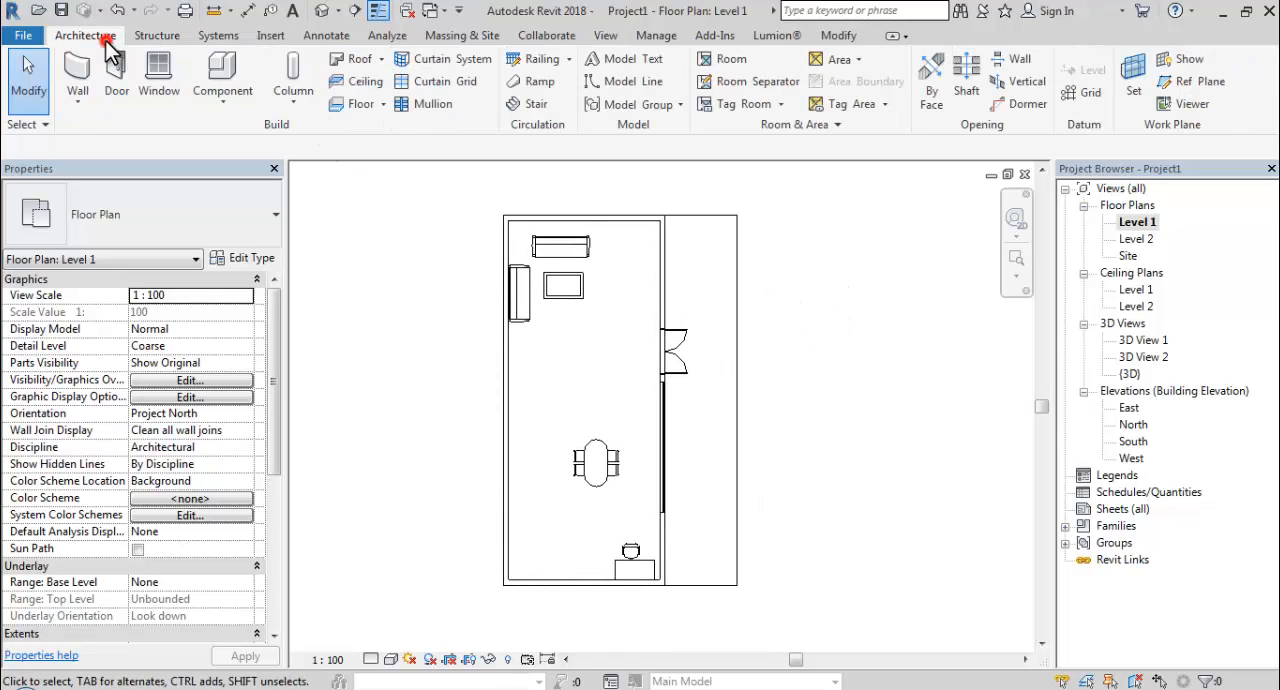
left_click(220, 62)
left_click(757, 85)
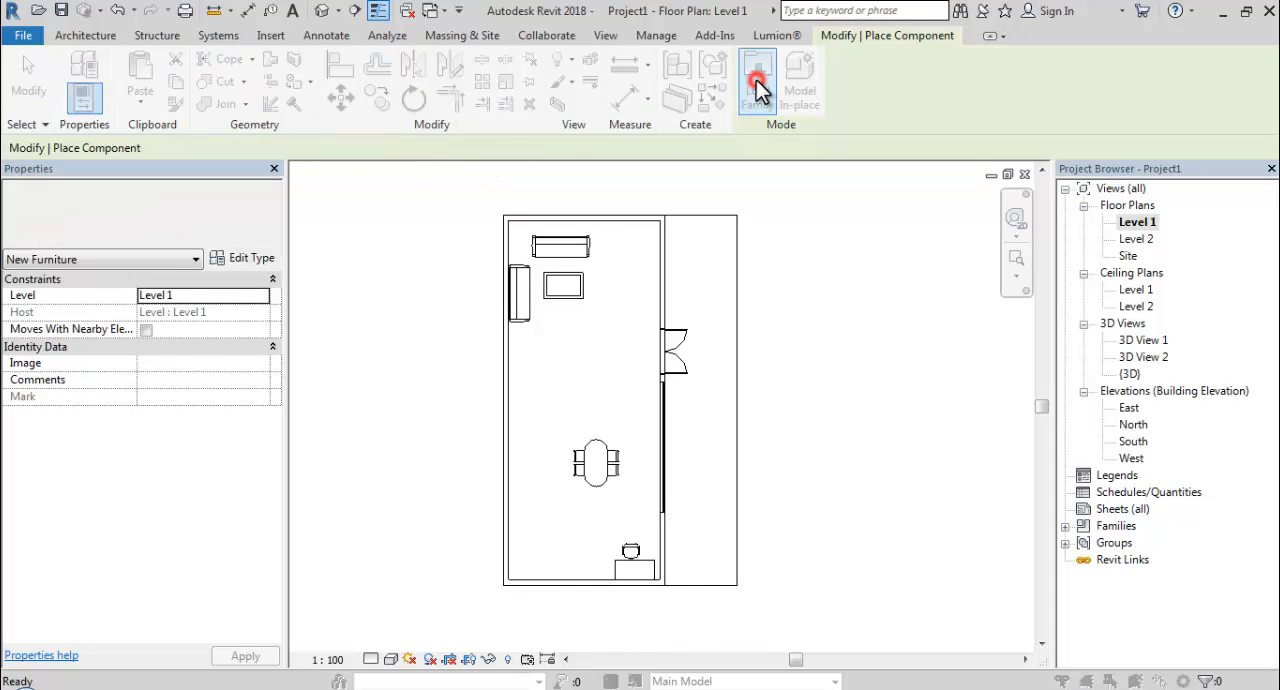
left_click(444, 333)
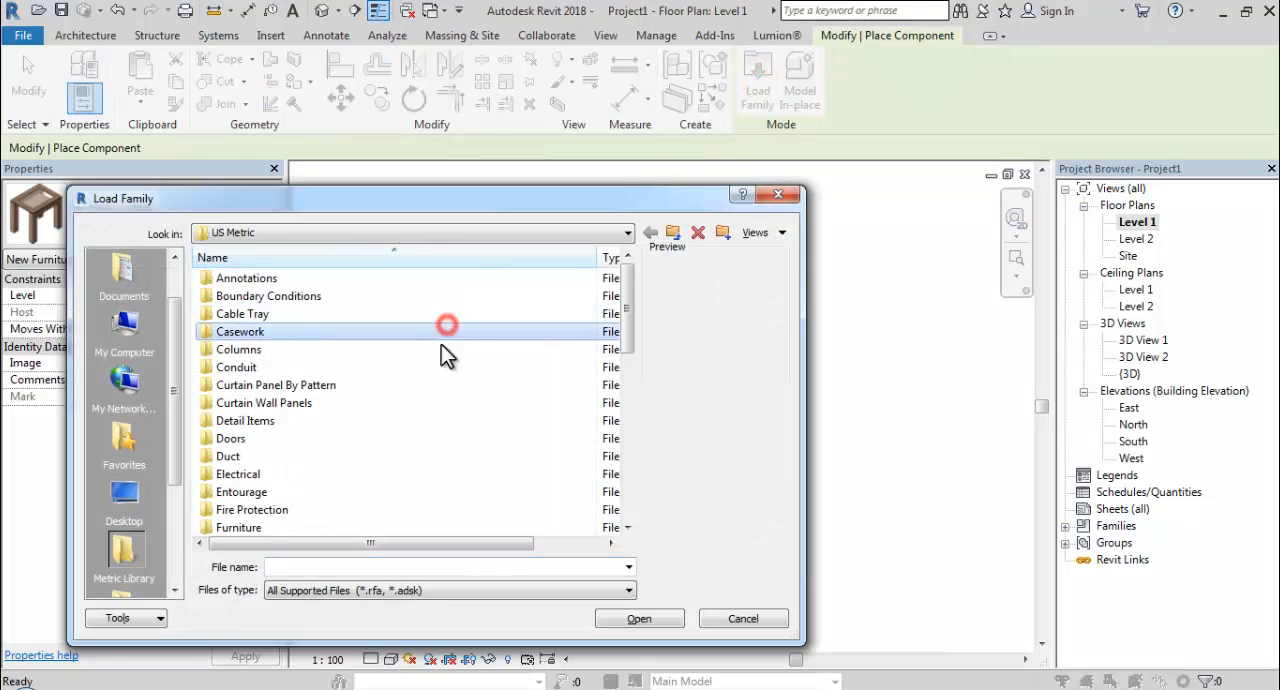
scroll(296, 462, "down", 2)
double_click(258, 458)
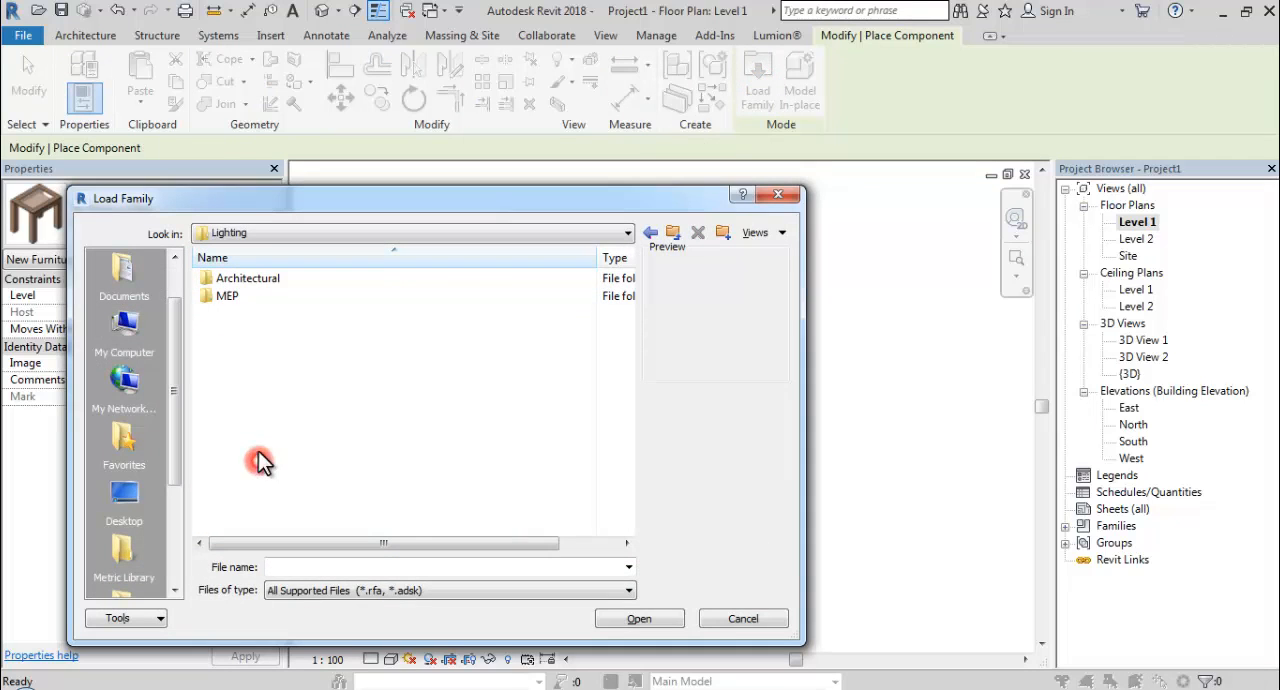
double_click(240, 280)
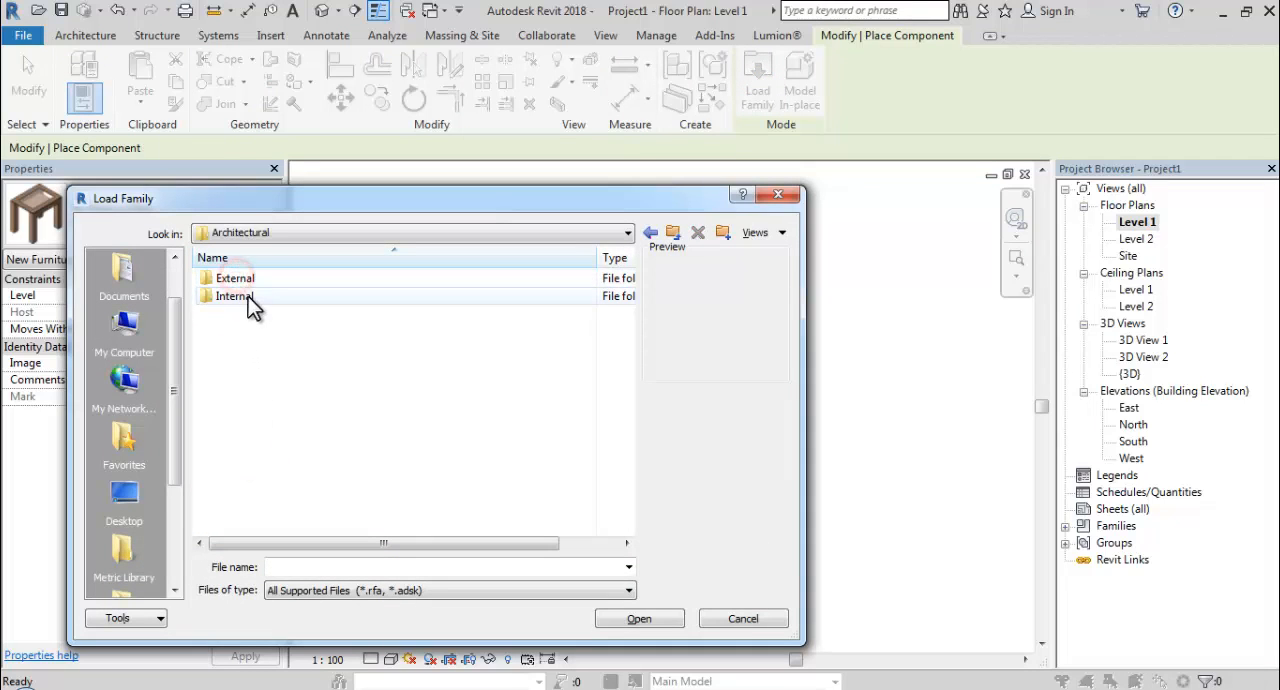
double_click(240, 296)
Preview the internal ceiling light, downlight, wall light and floor lamp families in the library folder.
left_click(252, 280)
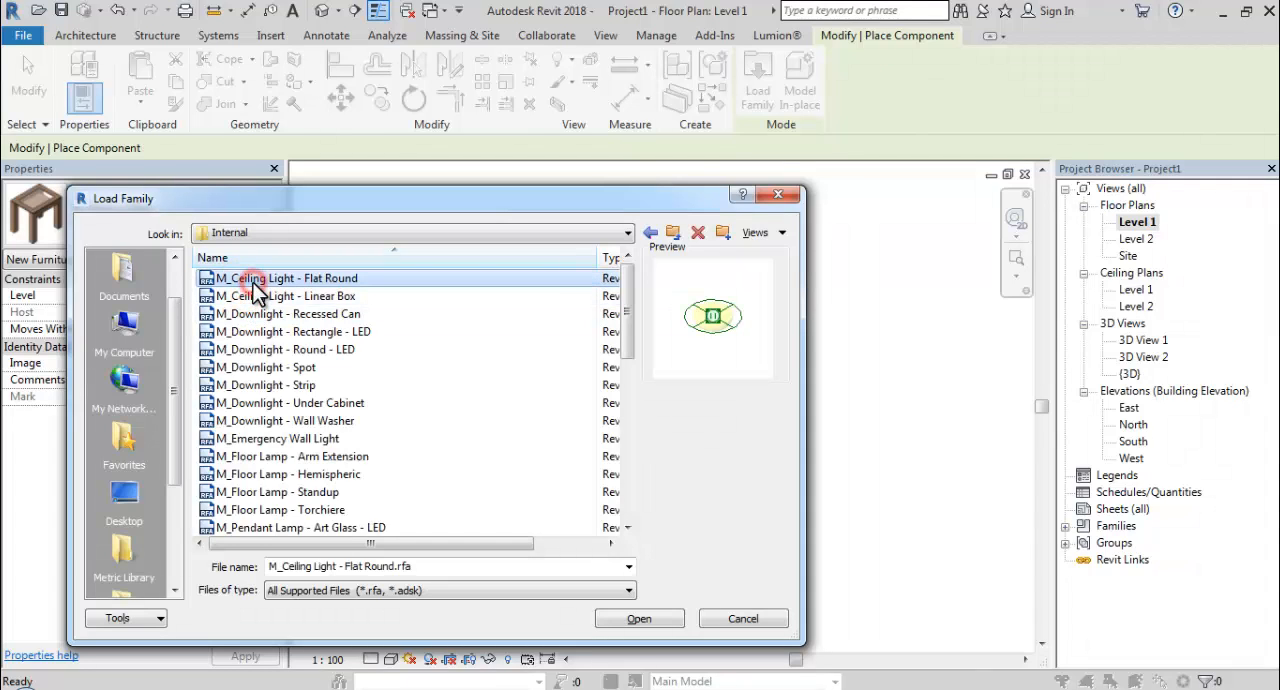
left_click(260, 297)
left_click(262, 314)
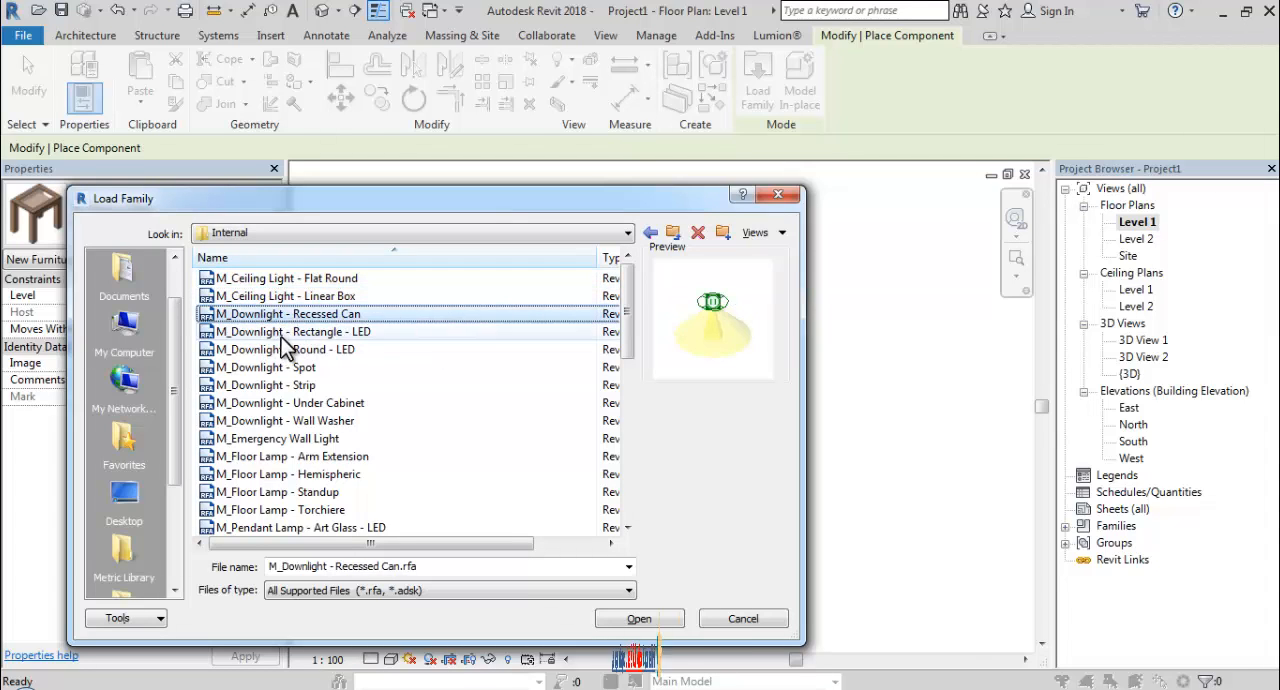
left_click(285, 331)
left_click(300, 349)
key("Down")
key("Down")
key("Down")
key("Down")
key("Down")
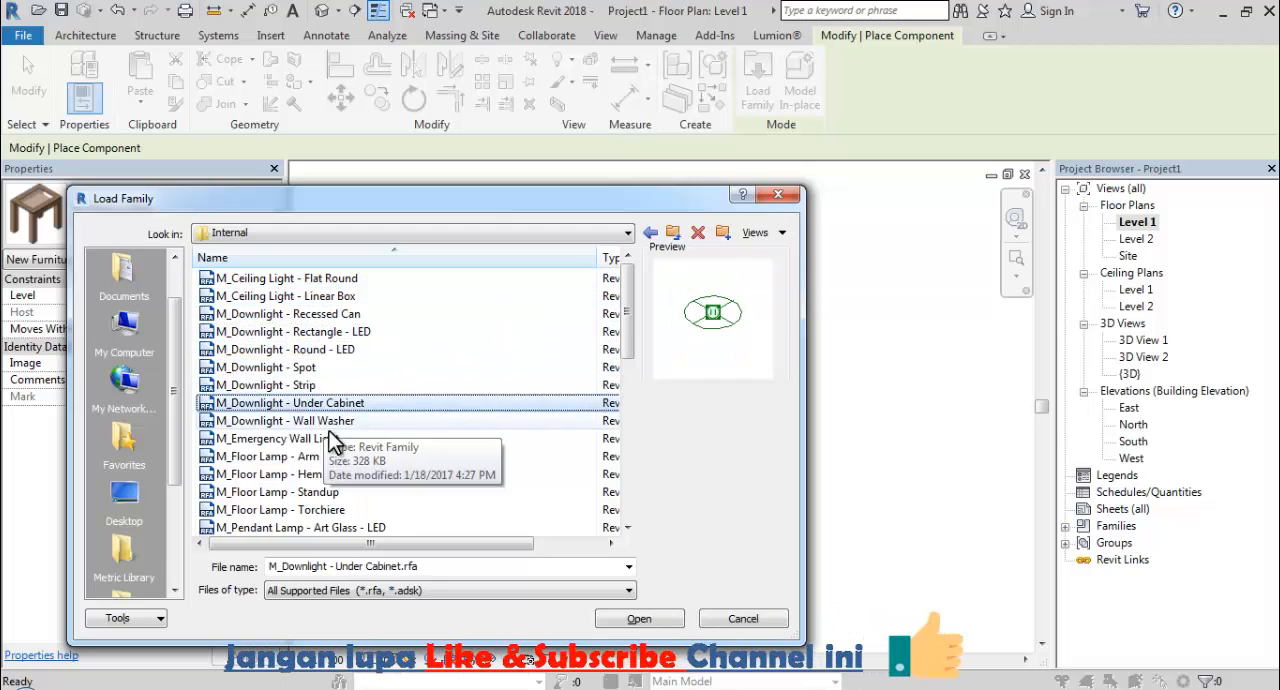
key("Down")
key("Down")
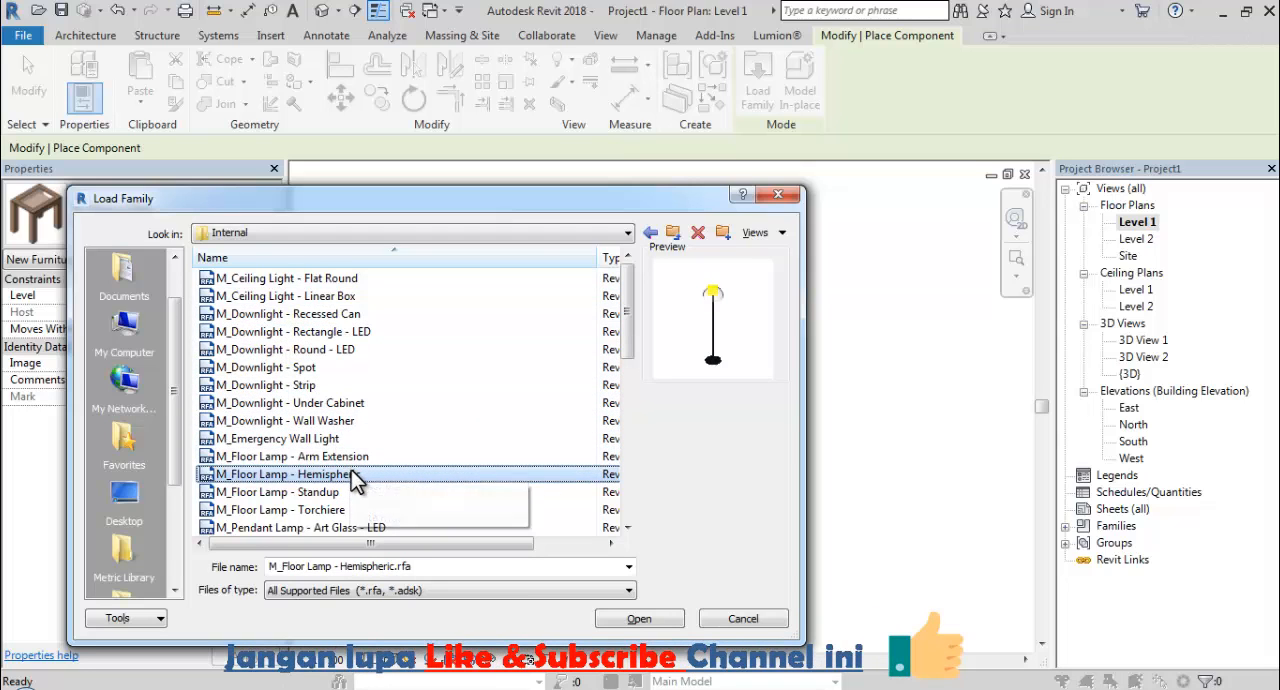
key("Up")
key("Up")
key("Up")
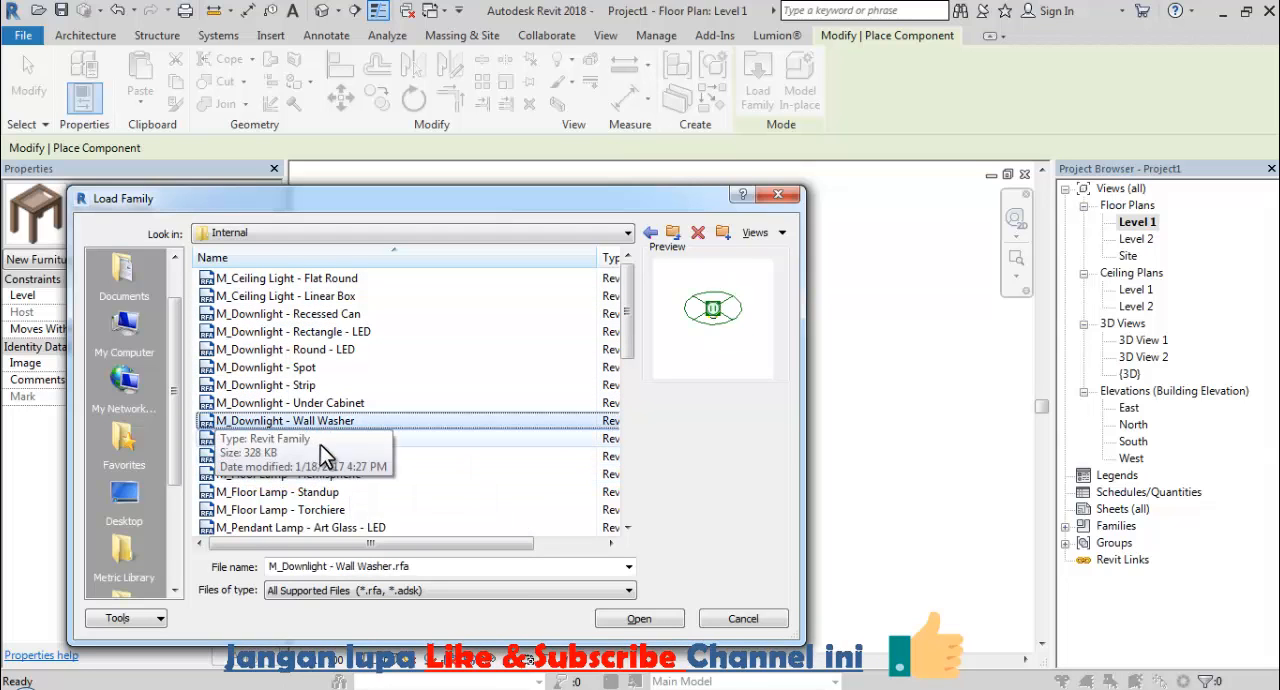
key("Down")
key("Down")
key("Down")
key("Down")
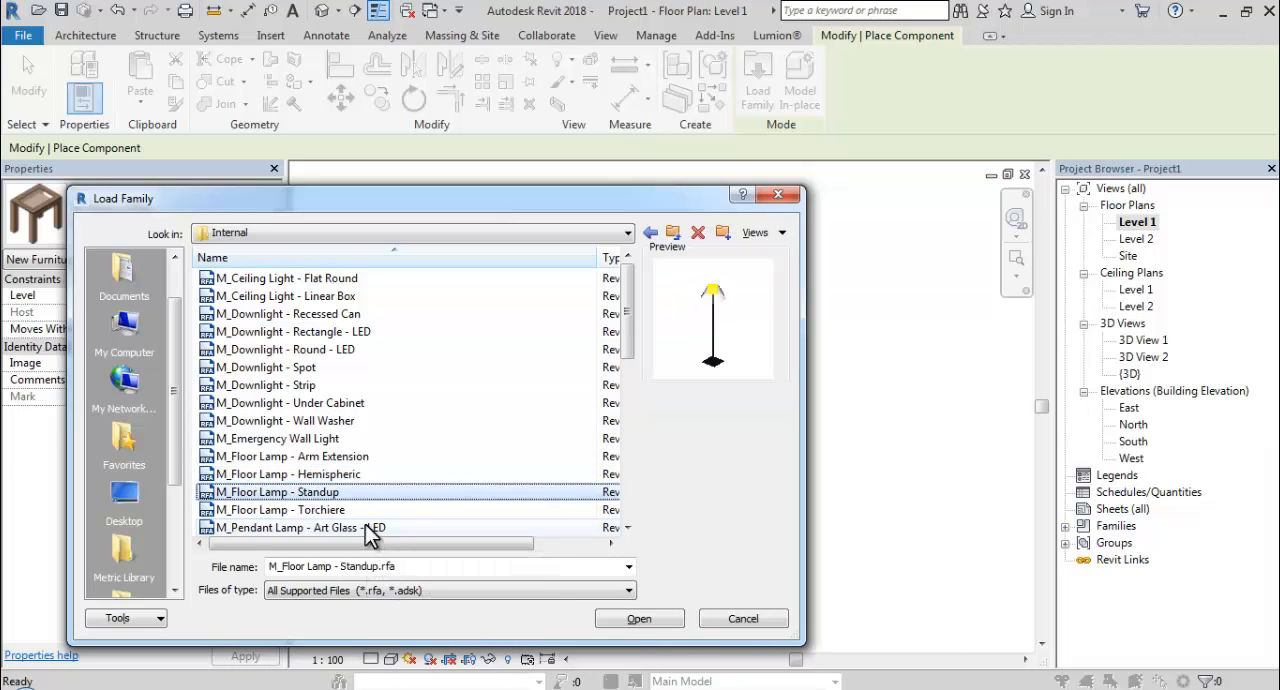
Load the M_Floor Lamp - Arm Extension family and place one lamp just below the coffee table, 1800 mm from the nearest side wall.
key("Up")
key("Up")
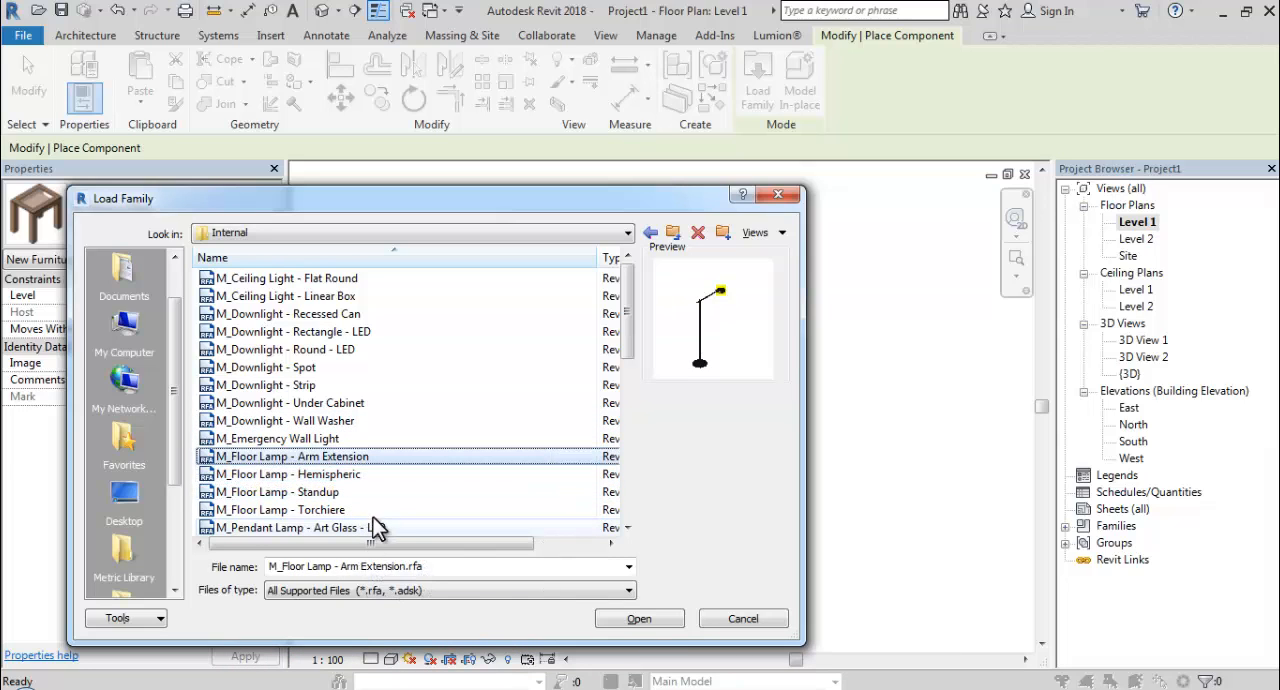
left_click(636, 620)
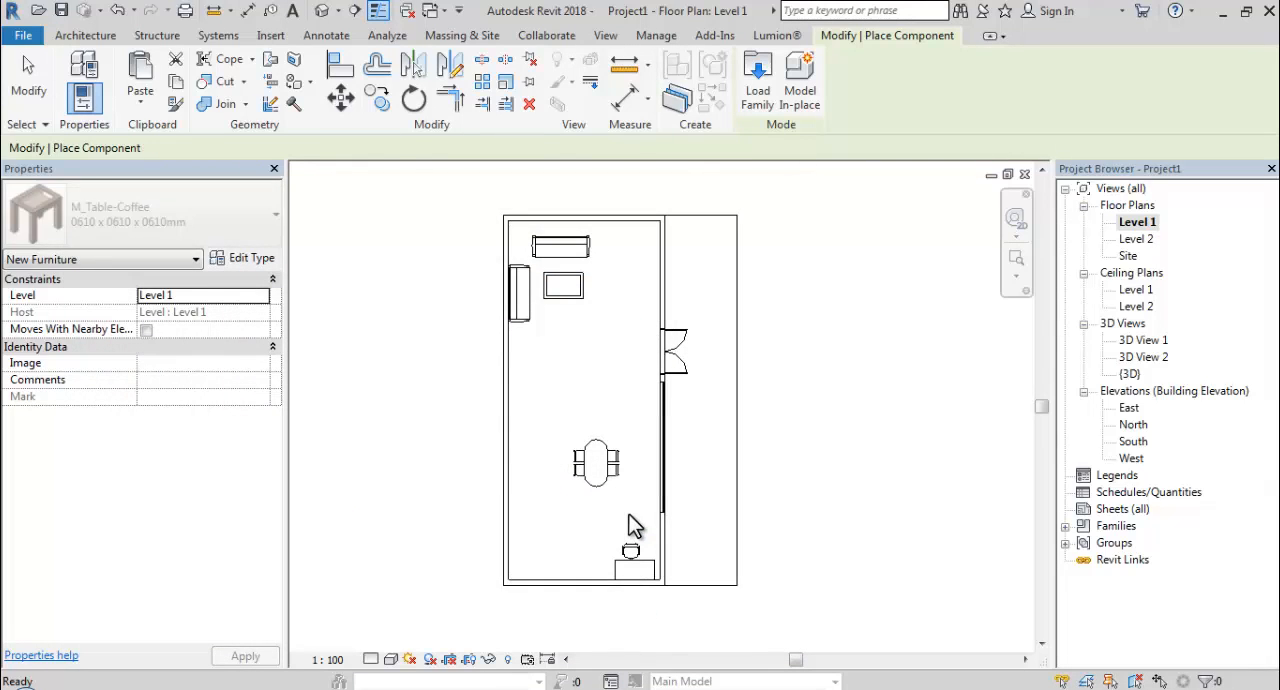
scroll(610, 515, "up", 4)
scroll(509, 601, "down", 5)
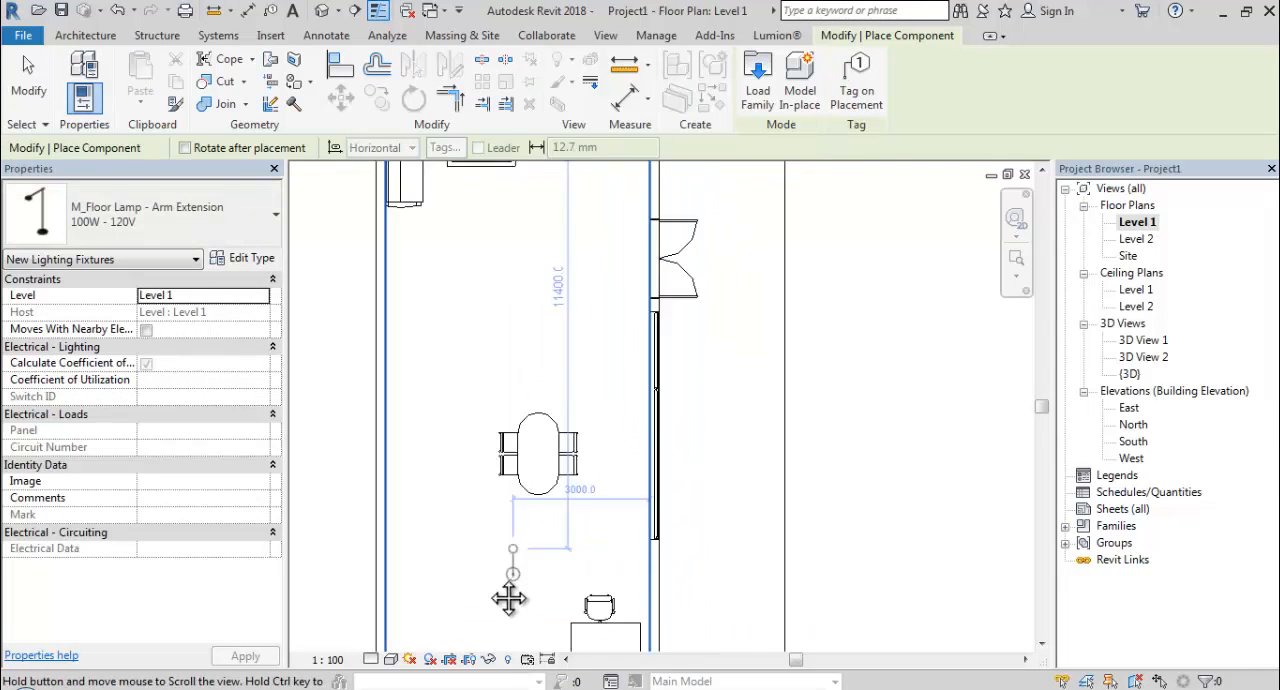
scroll(434, 338, "up", 4)
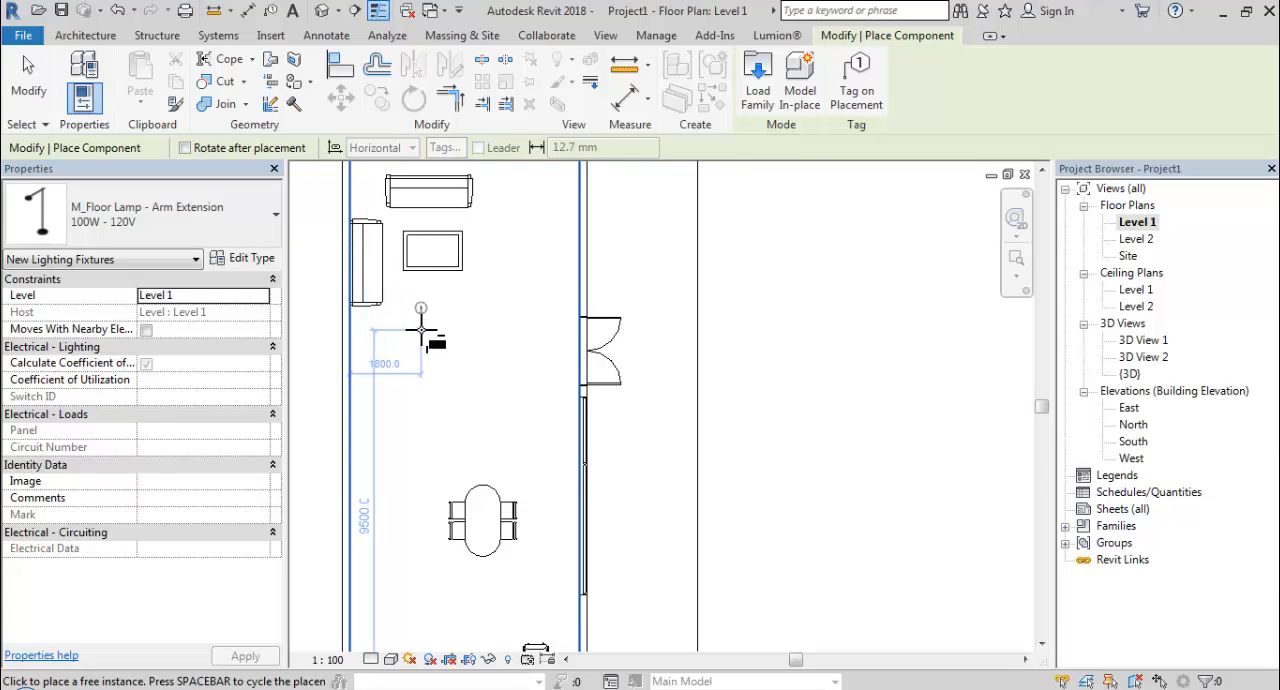
left_click(421, 331)
scroll(557, 271, "down", 1)
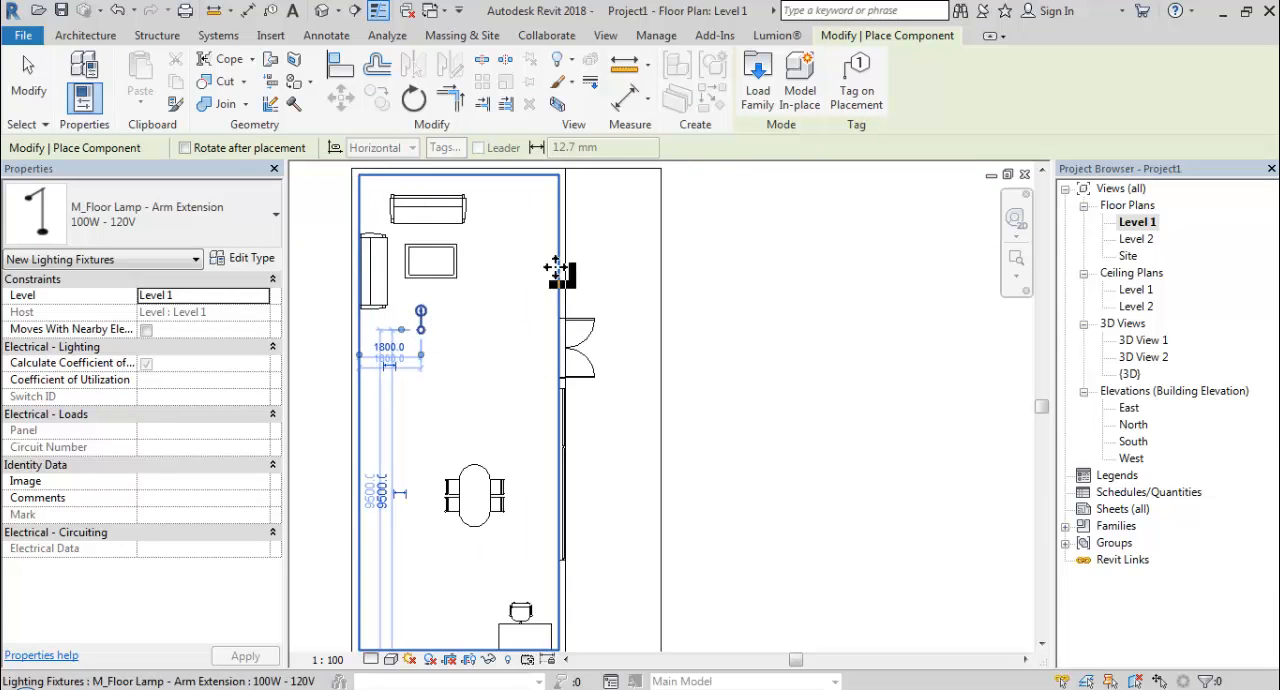
Load the M_Floor Lamp - Standup family from the library's Lighting > Architectural > Internal folder.
left_click(766, 88)
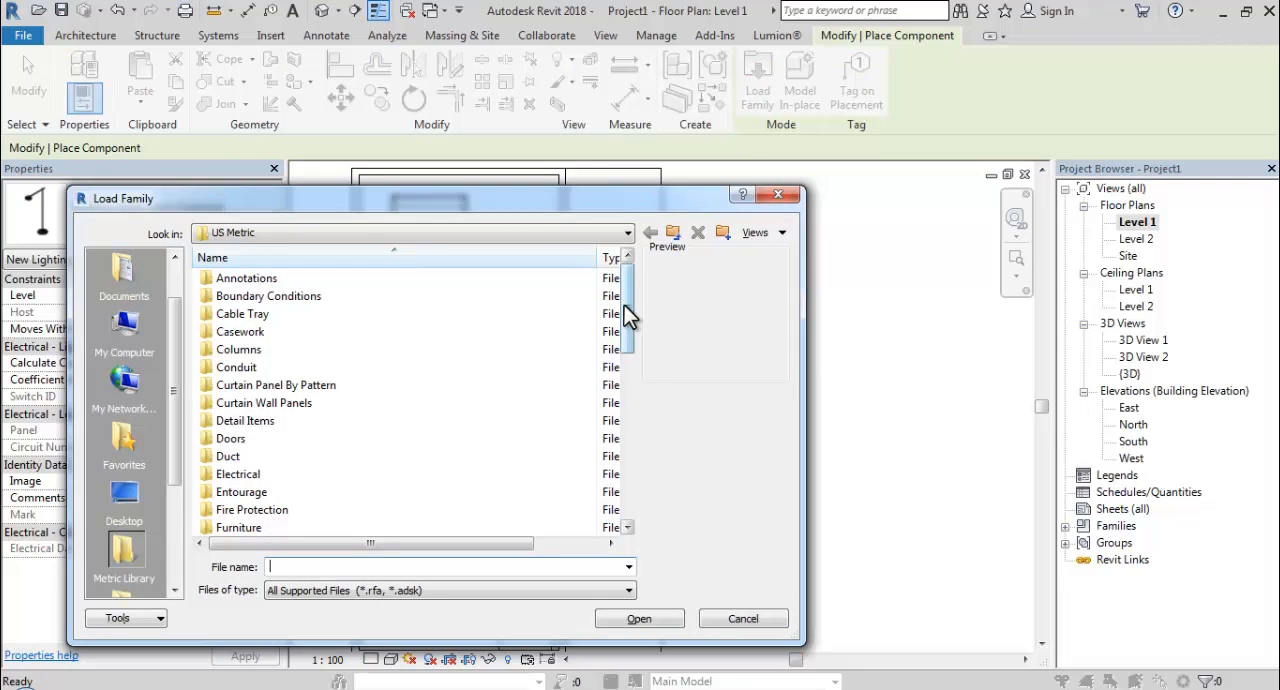
mouse_move(628, 315)
left_mouse_down()
mouse_move(626, 425)
mouse_move(624, 406)
left_mouse_up()
double_click(290, 293)
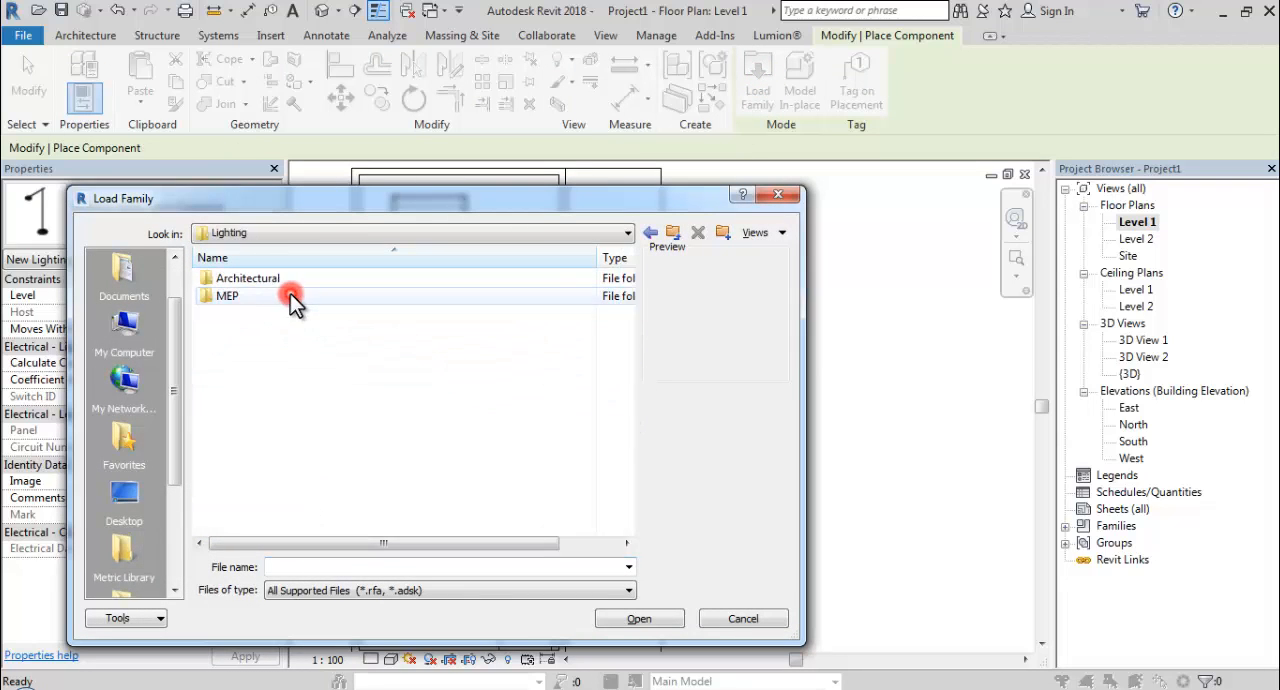
double_click(284, 279)
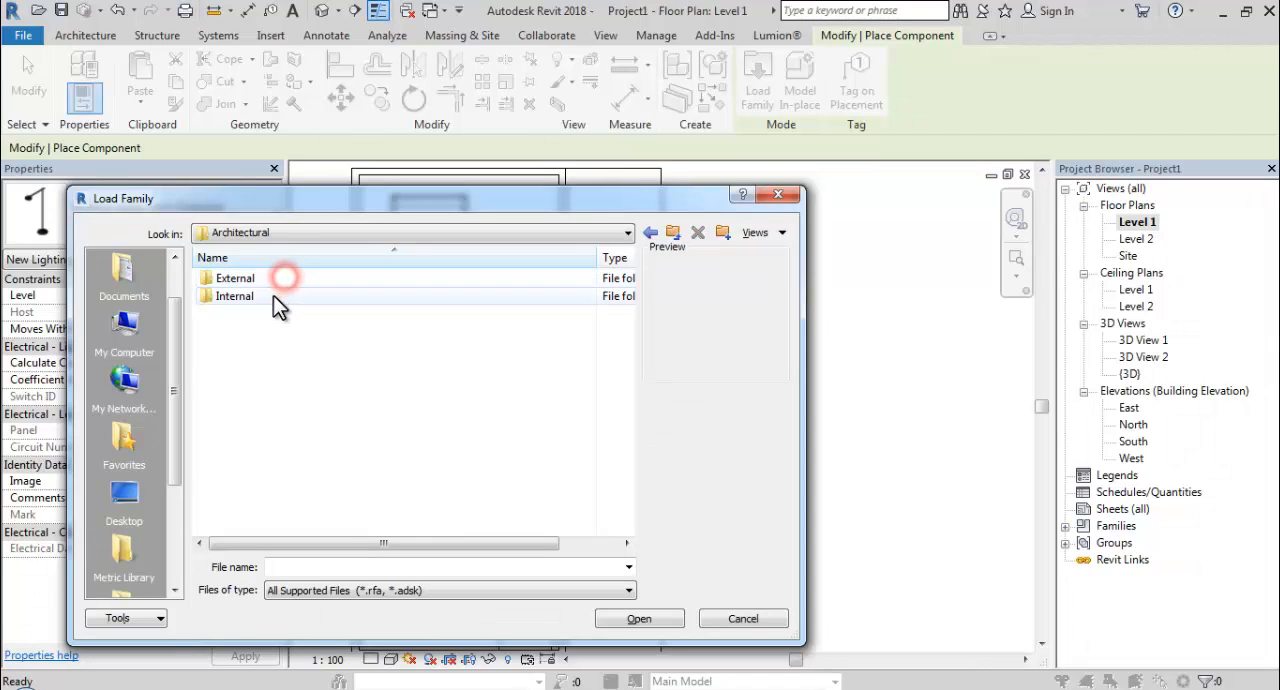
double_click(250, 295)
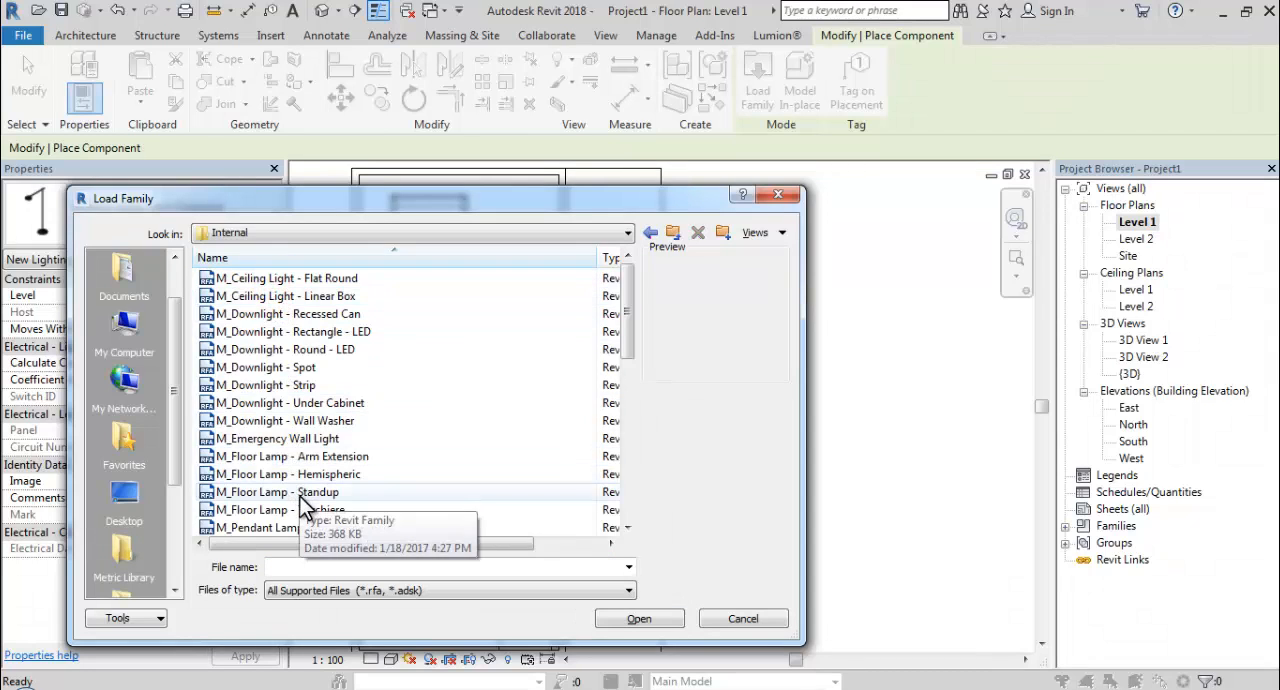
left_click(300, 494)
left_click(307, 511)
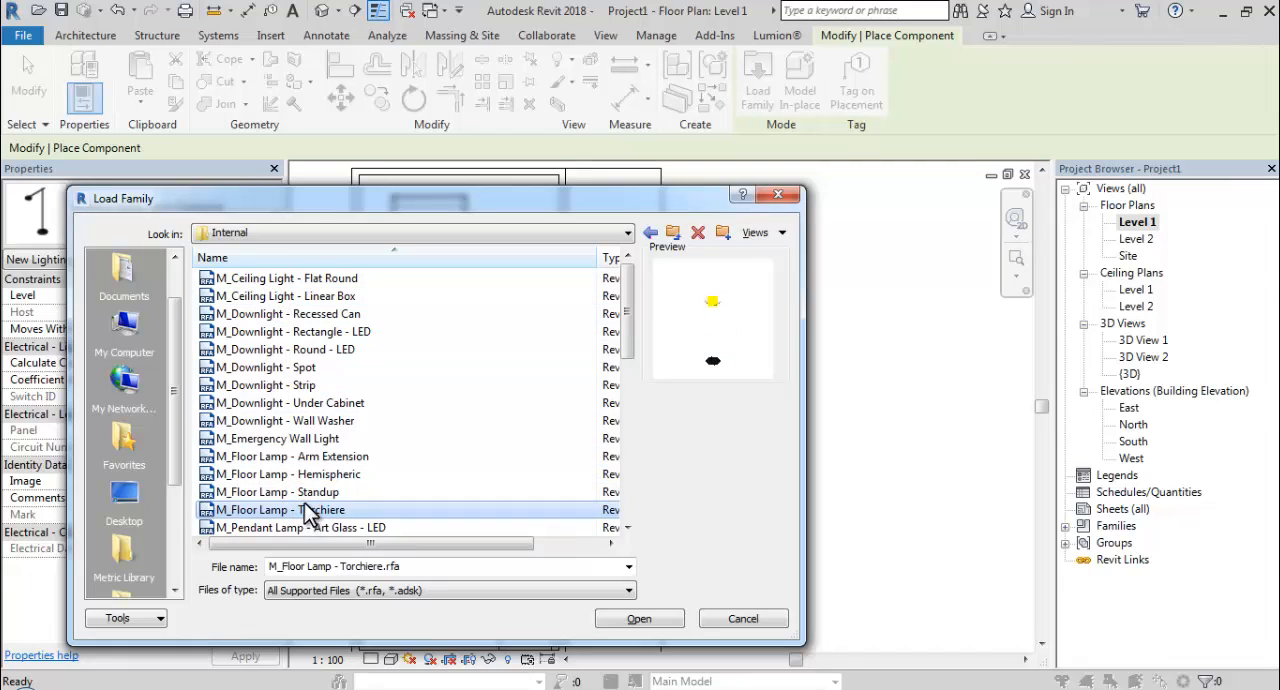
left_click(303, 493)
left_click(301, 474)
left_click(309, 491)
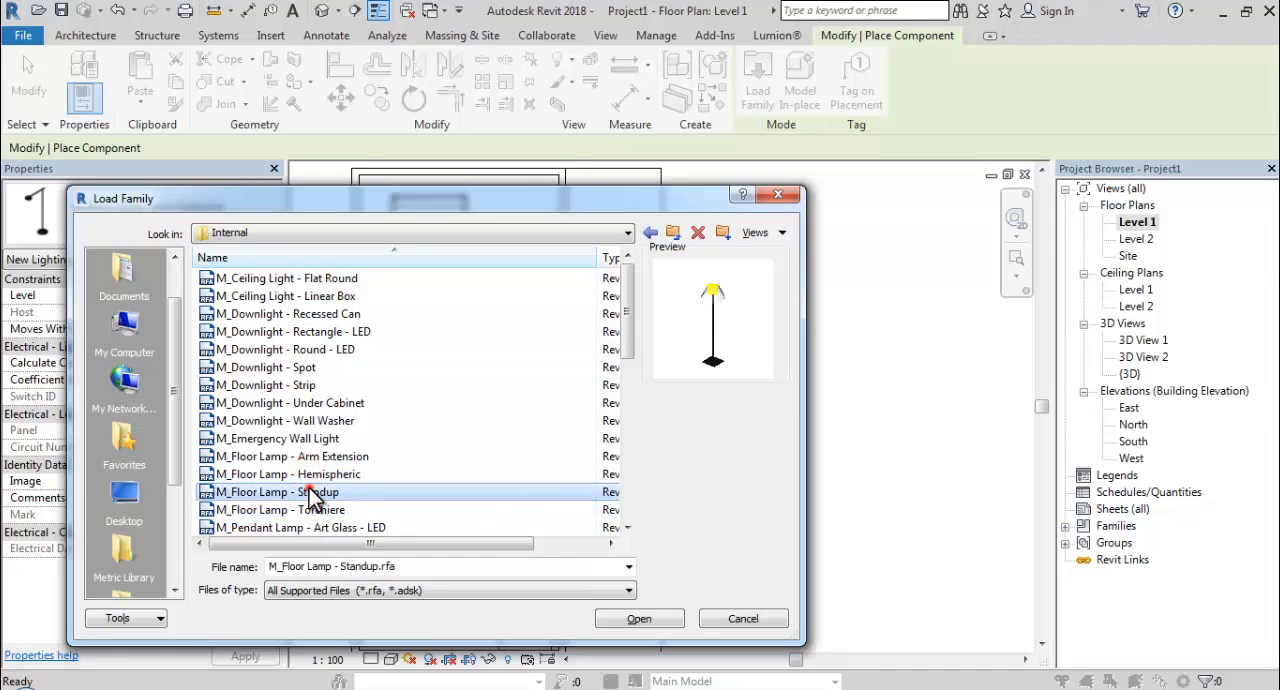
left_click(640, 619)
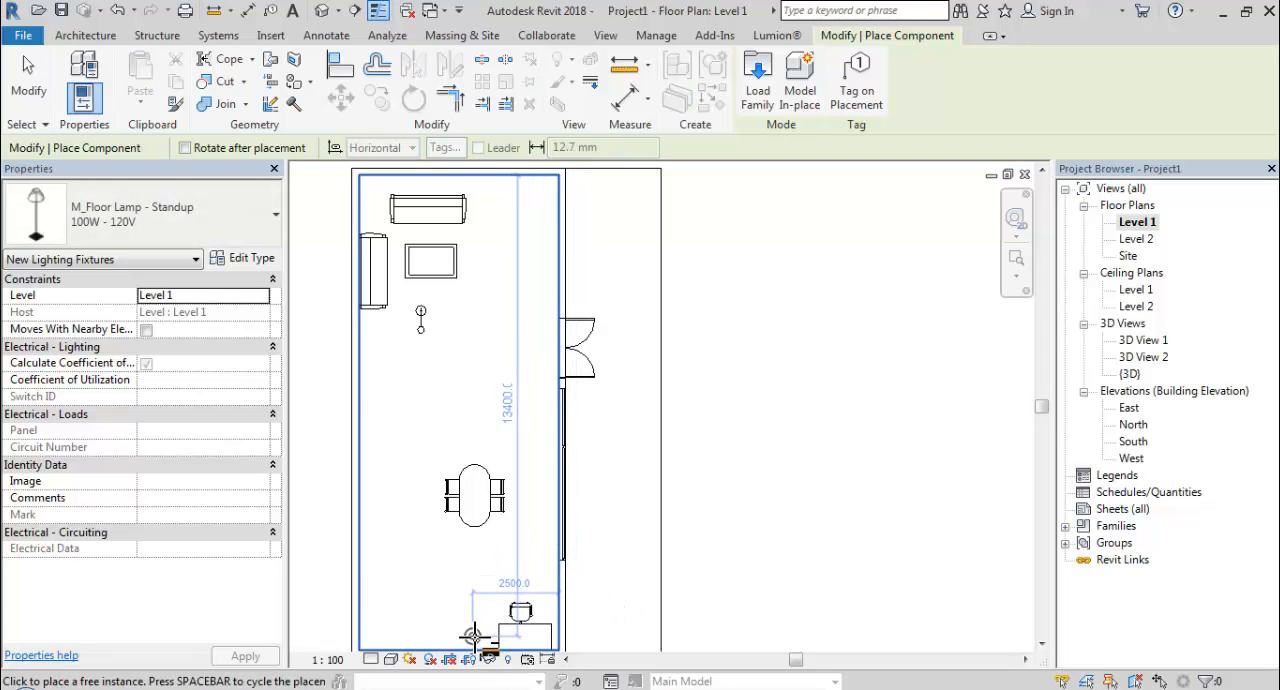
Place standup floor lamps beside the desk and near the wall next to the dining table, and end placement.
left_click(373, 493)
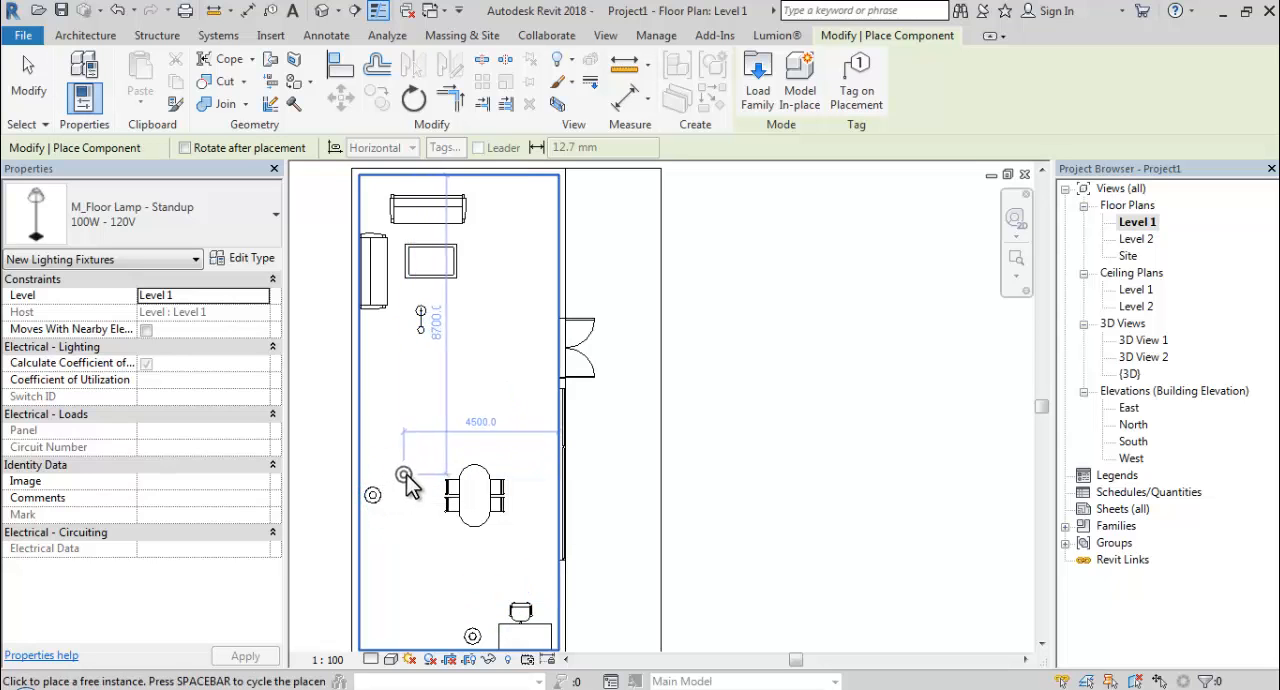
key("Escape")
key("Escape")
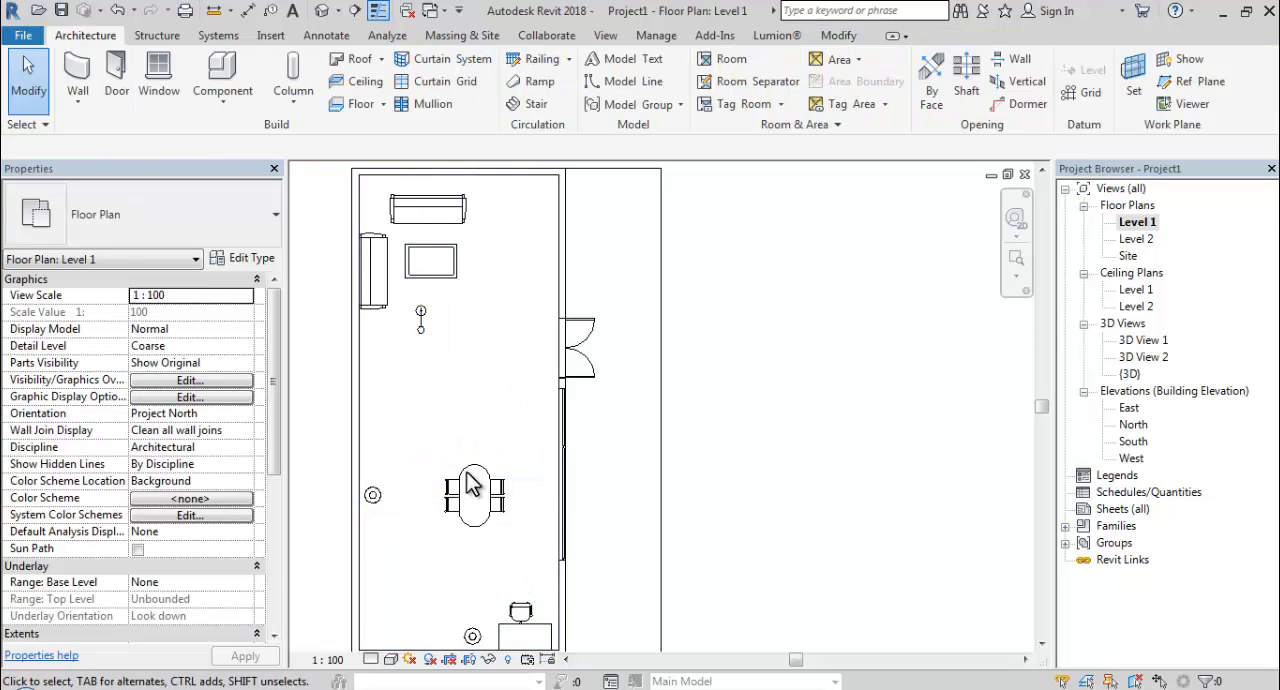
Open the camera view 3D View 1 and set its visual style to Realistic.
double_click(1130, 341)
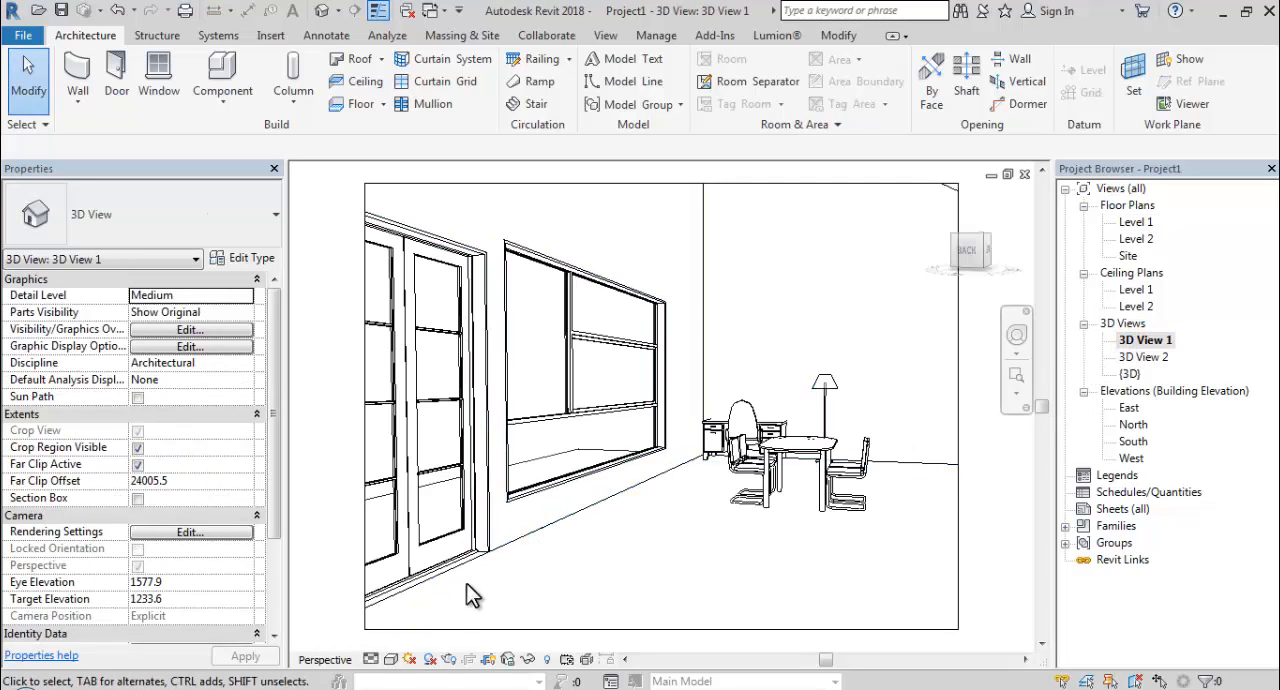
left_click(391, 659)
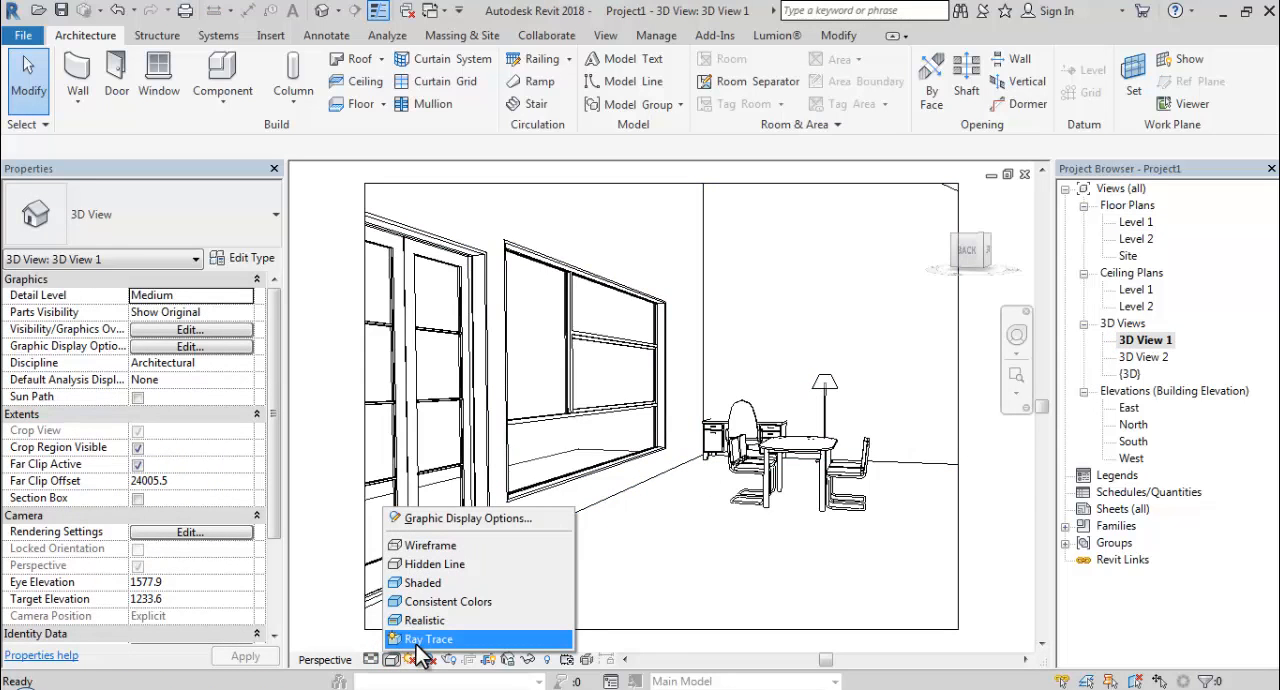
left_click(407, 614)
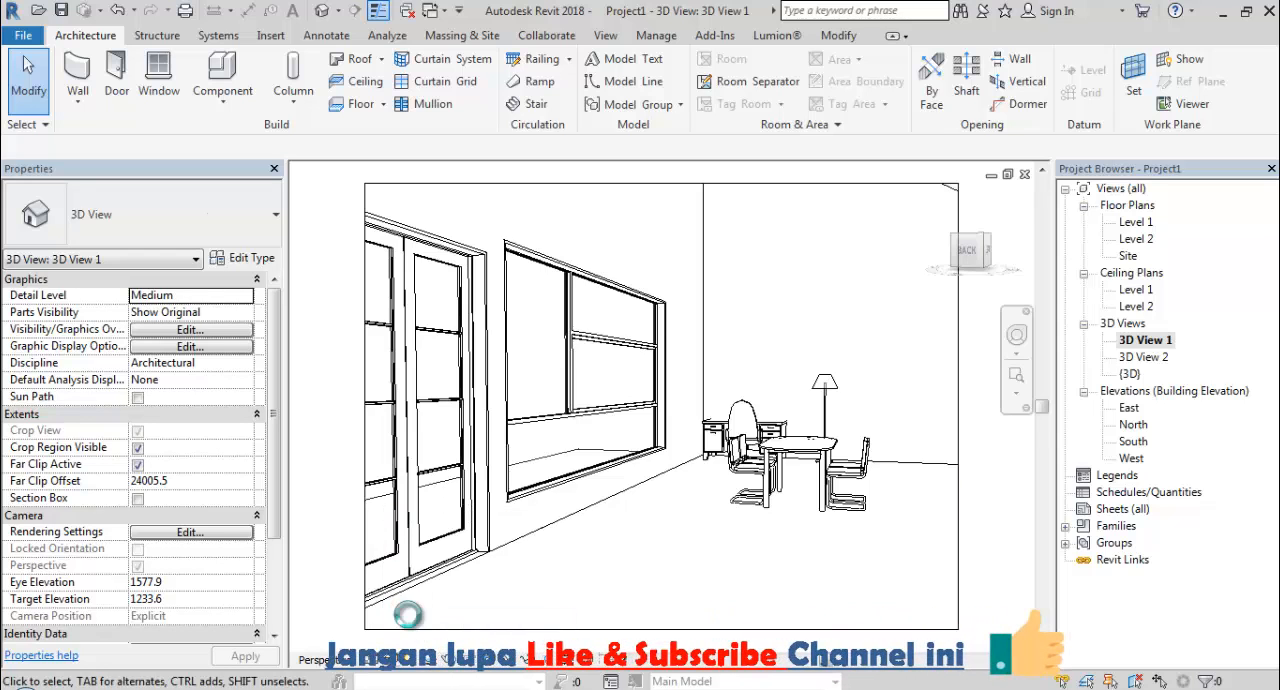
scroll(370, 530, "down", 2)
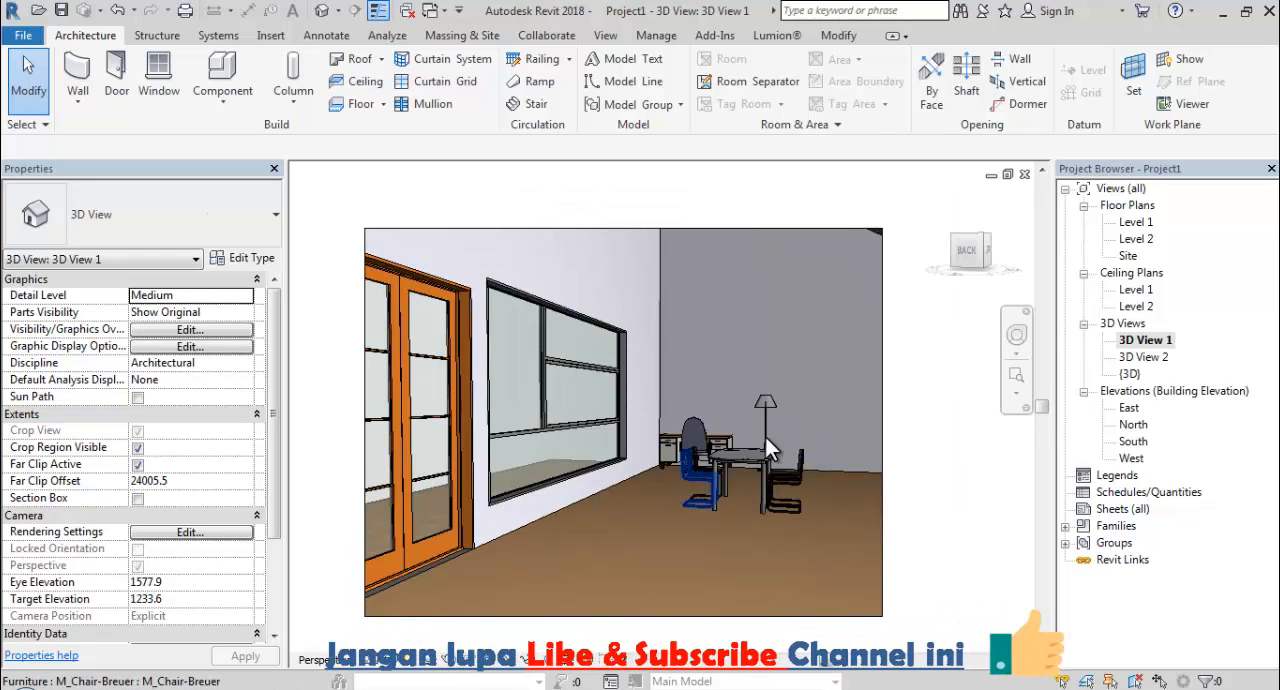
Enlarge the camera view's crop region to take in the side wall with its floor lamps and more of the ceiling, and deselect it.
left_click(882, 400)
left_click_drag(884, 424, 1005, 472)
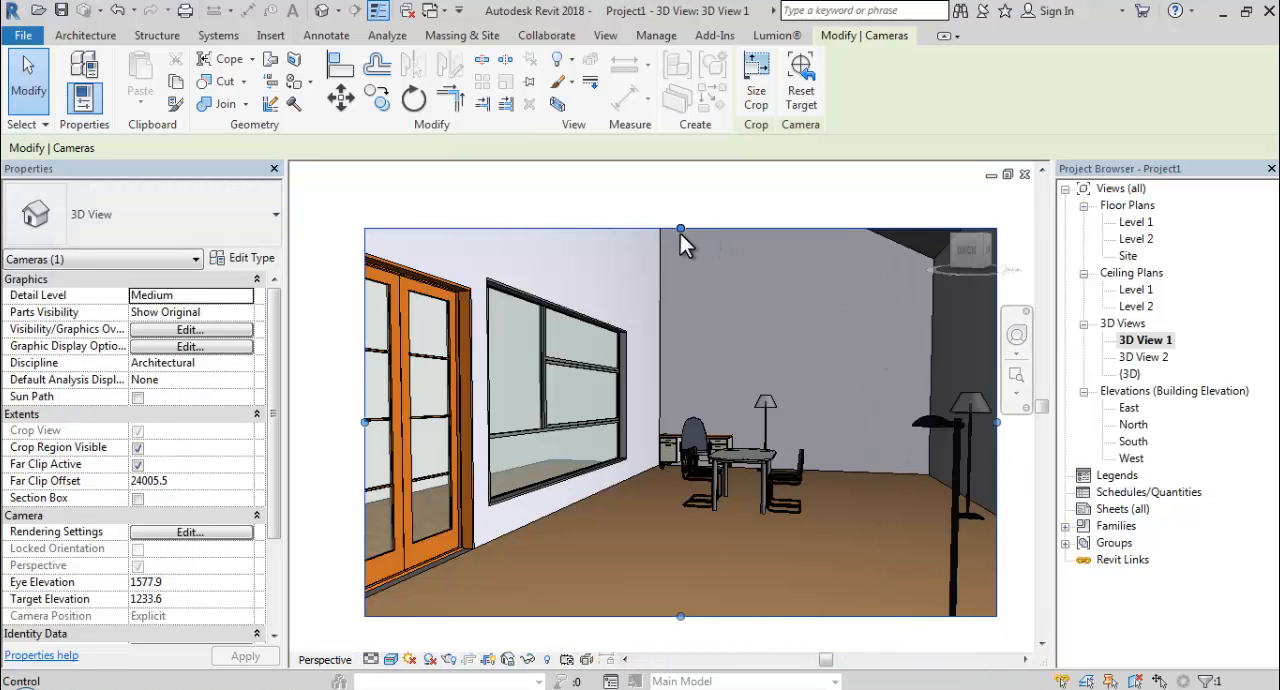
left_click_drag(680, 231, 680, 210)
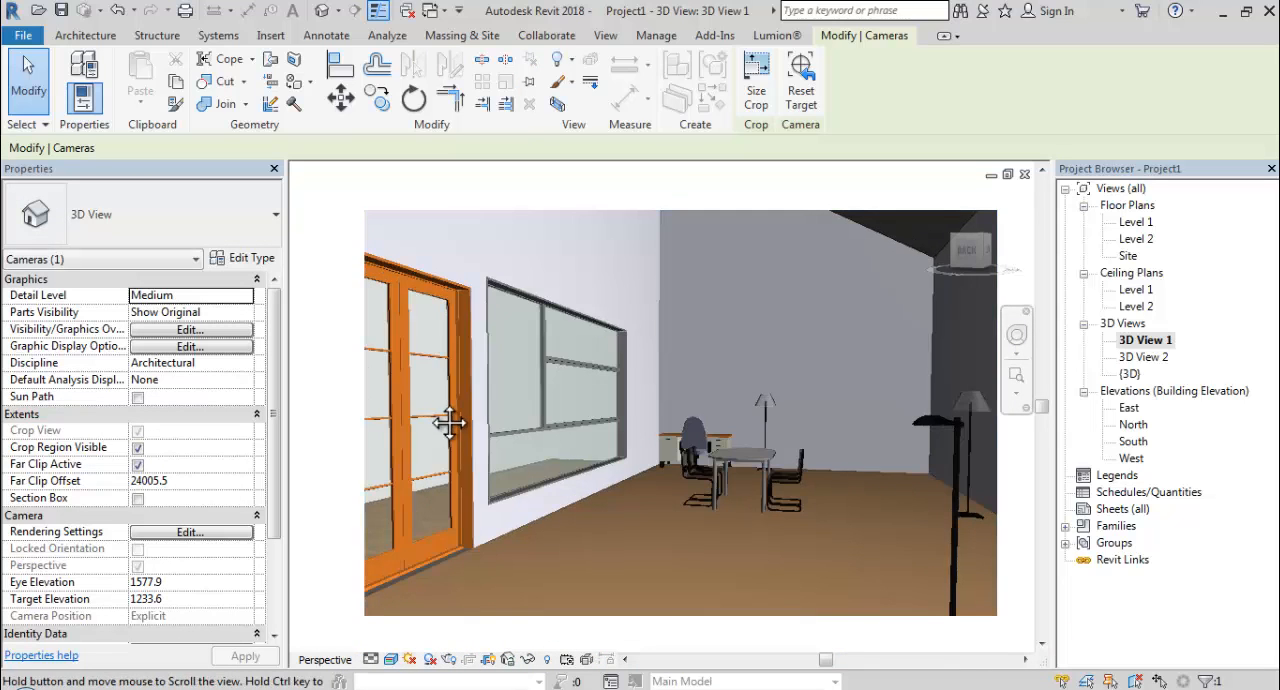
middle_click_drag(449, 423, 454, 422)
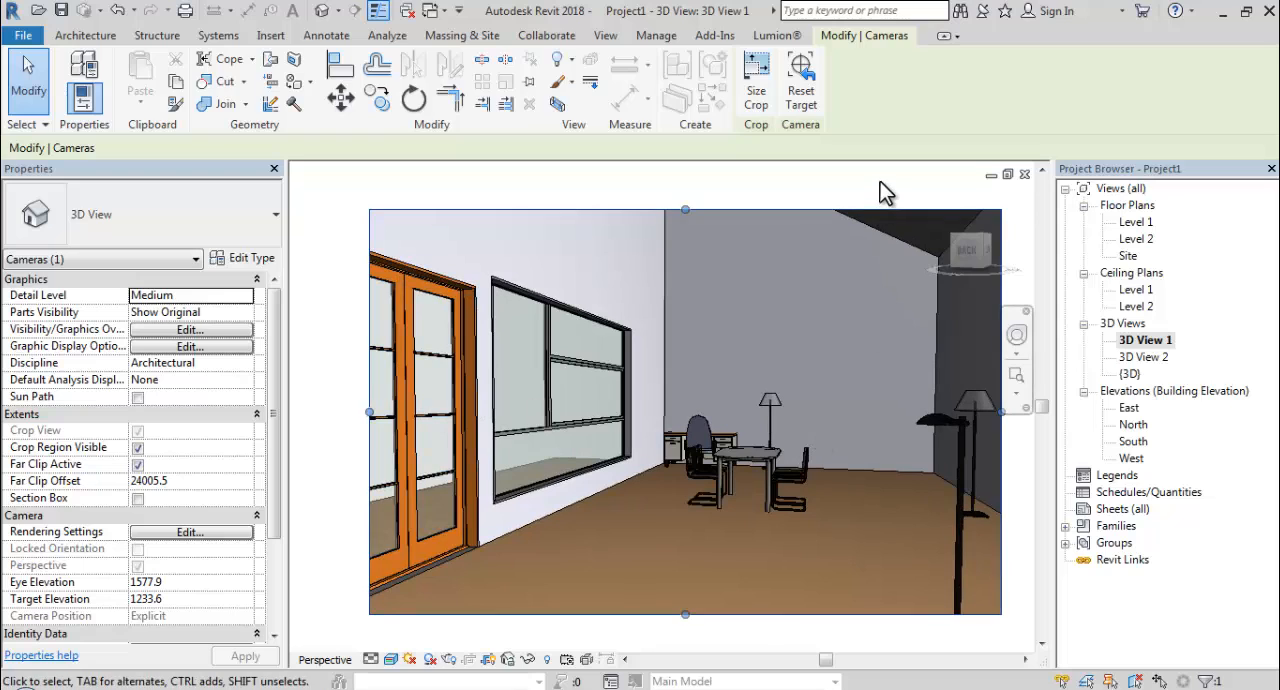
left_click(880, 180)
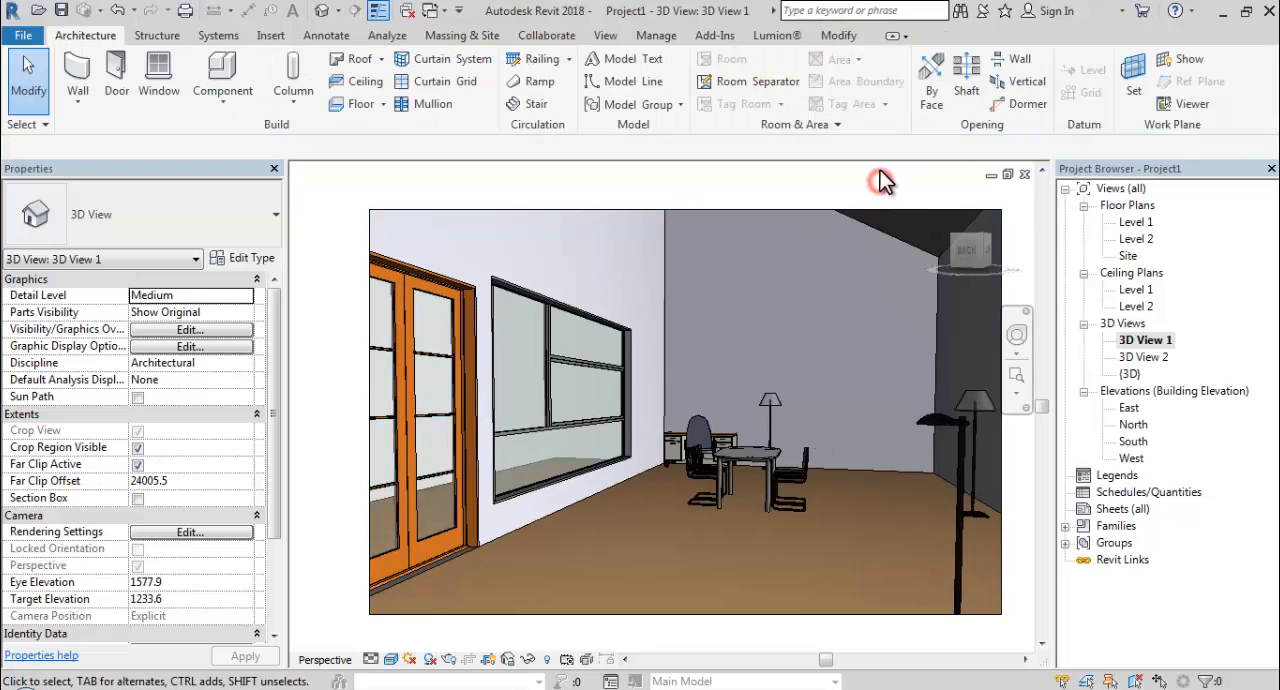
Render 3D View 1 at Draft quality with the Interior: Sun and Artificial lighting scheme.
left_click(604, 37)
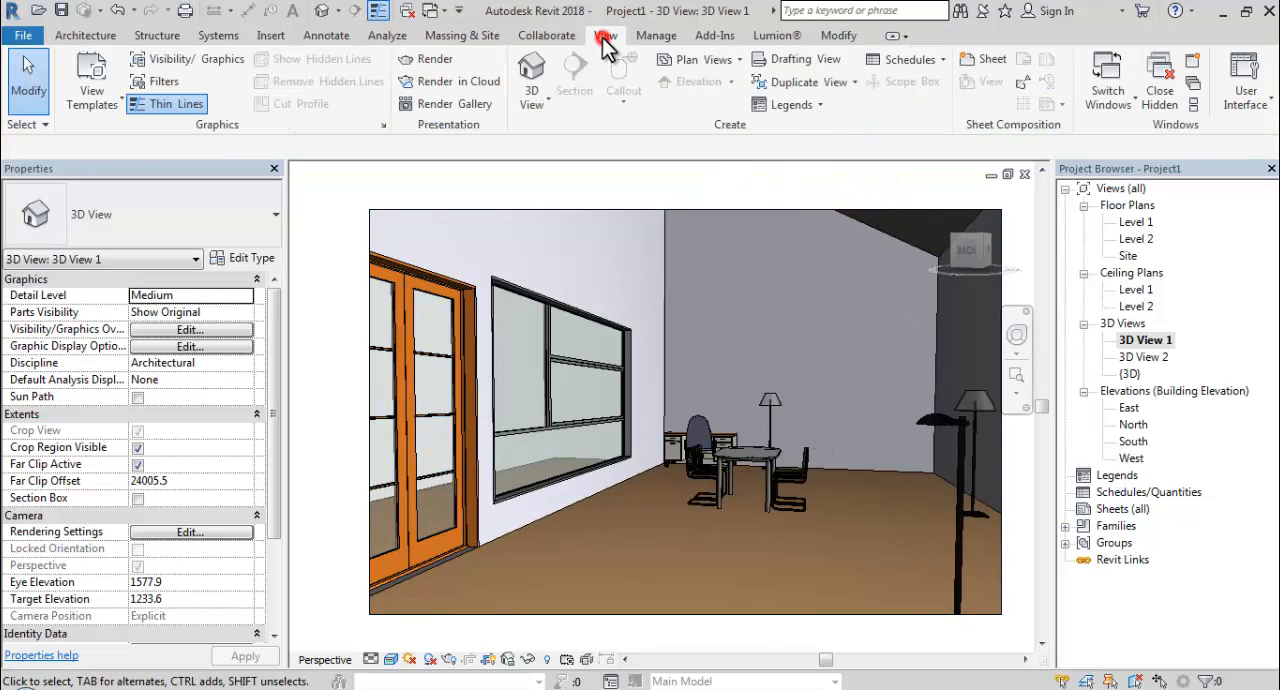
left_click(446, 59)
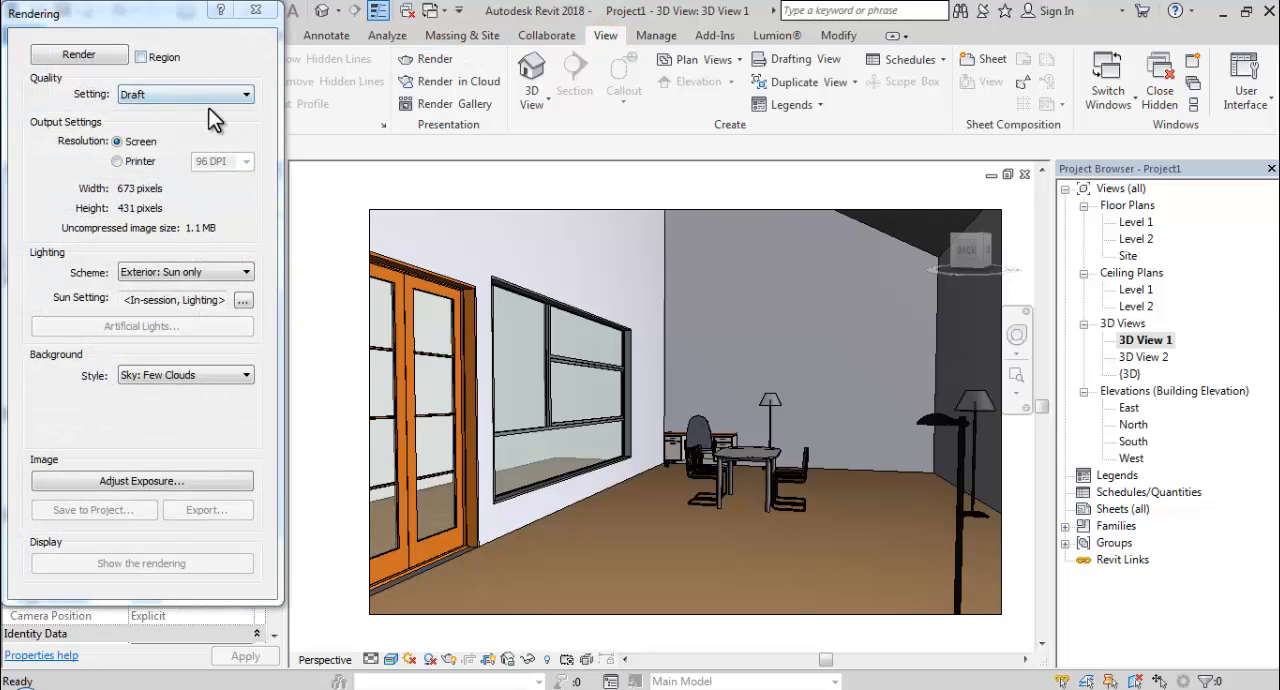
left_click(171, 271)
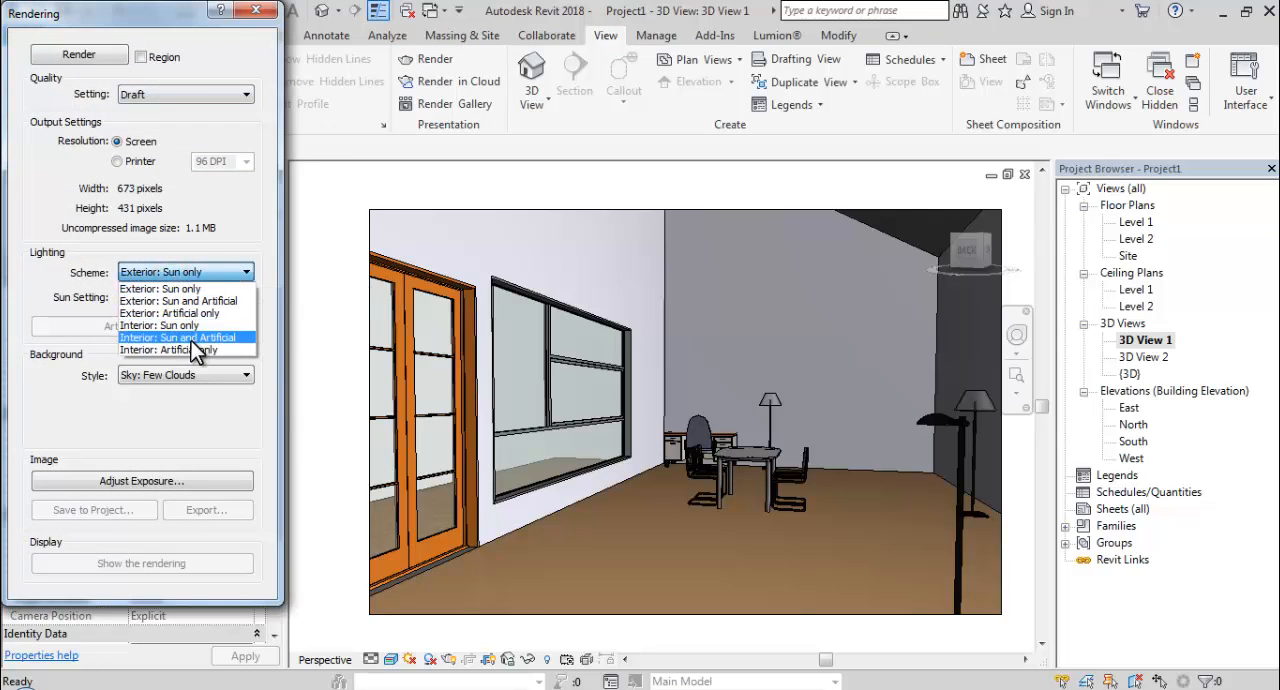
left_click(190, 338)
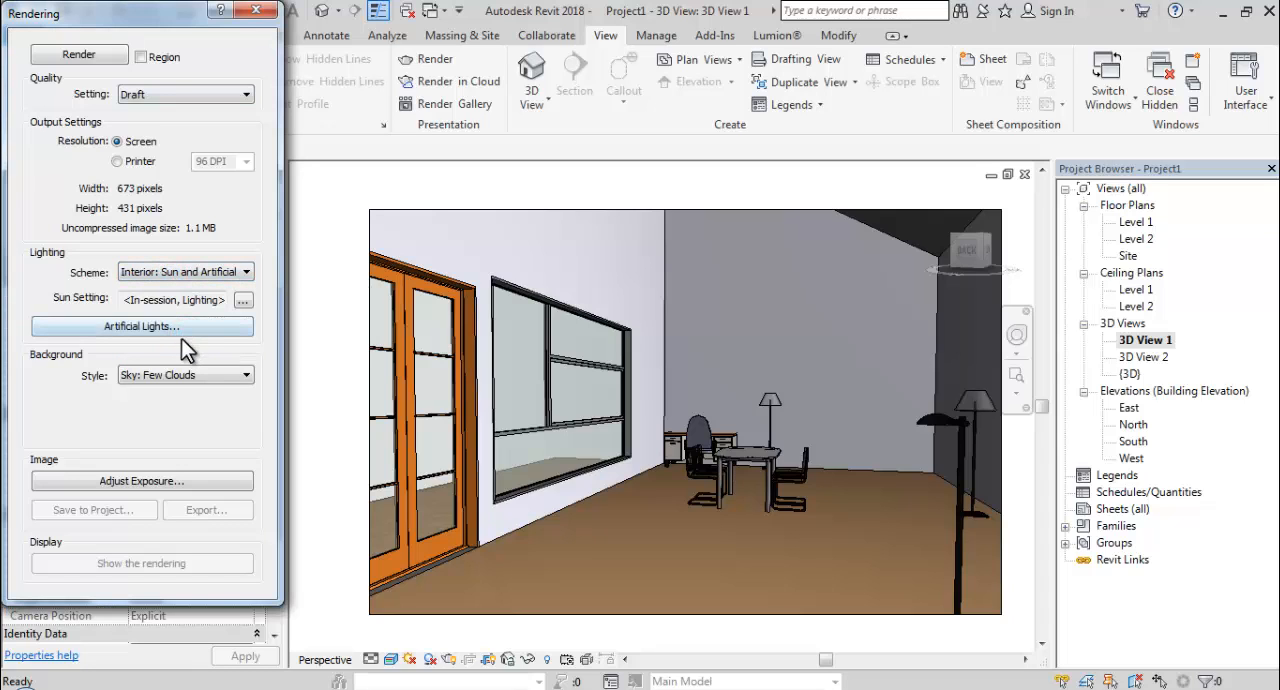
left_click(90, 54)
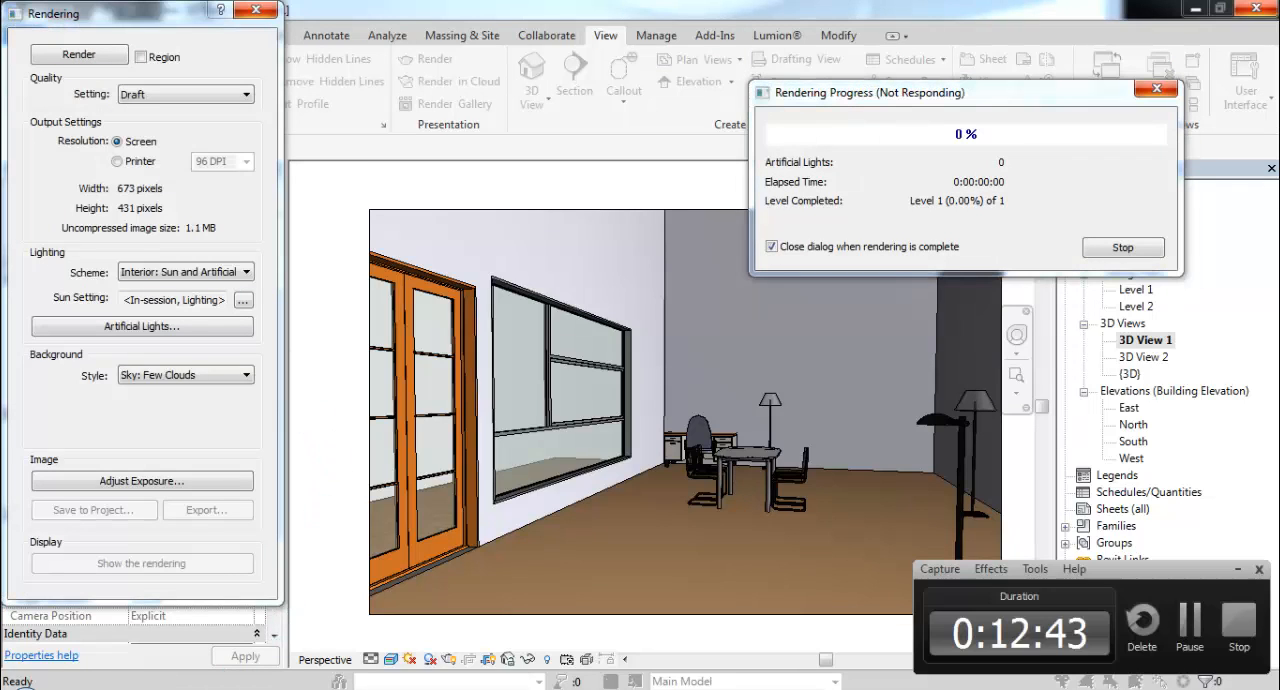
left_click(1190, 620)
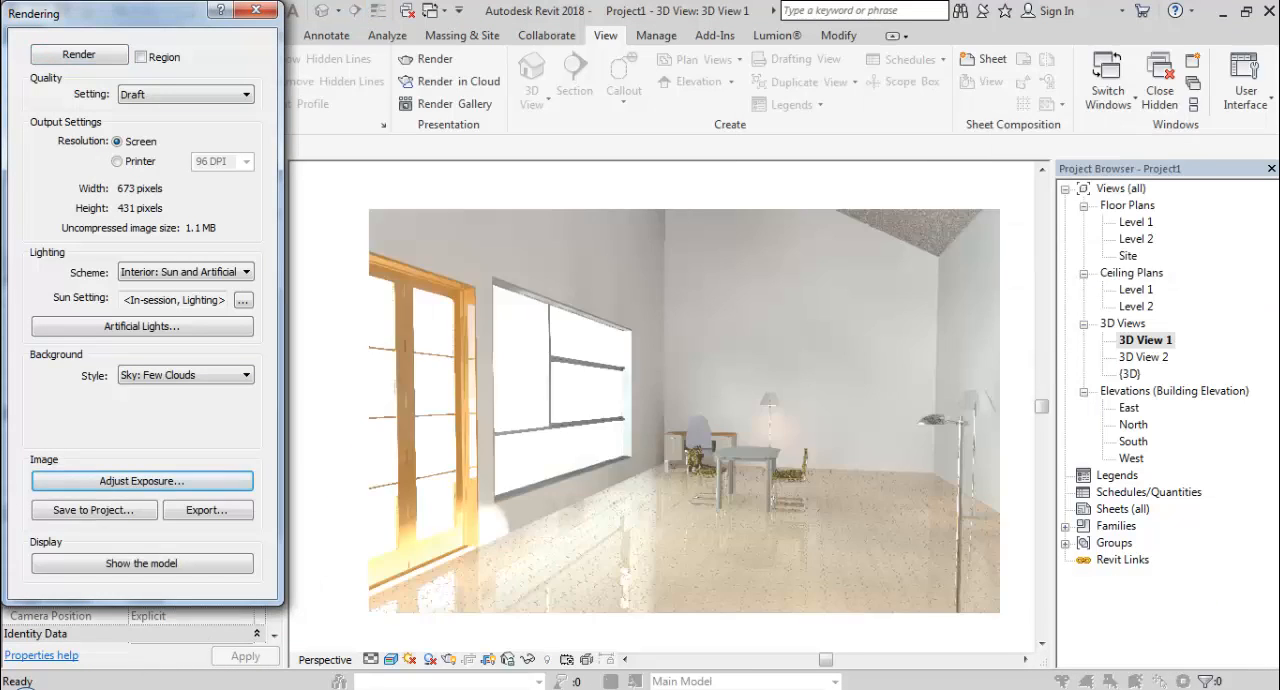
Adjust the rendered image's exposure value to 10.03, highlights to 0.45 and shadows to 0.38, applying each change.
left_click(166, 485)
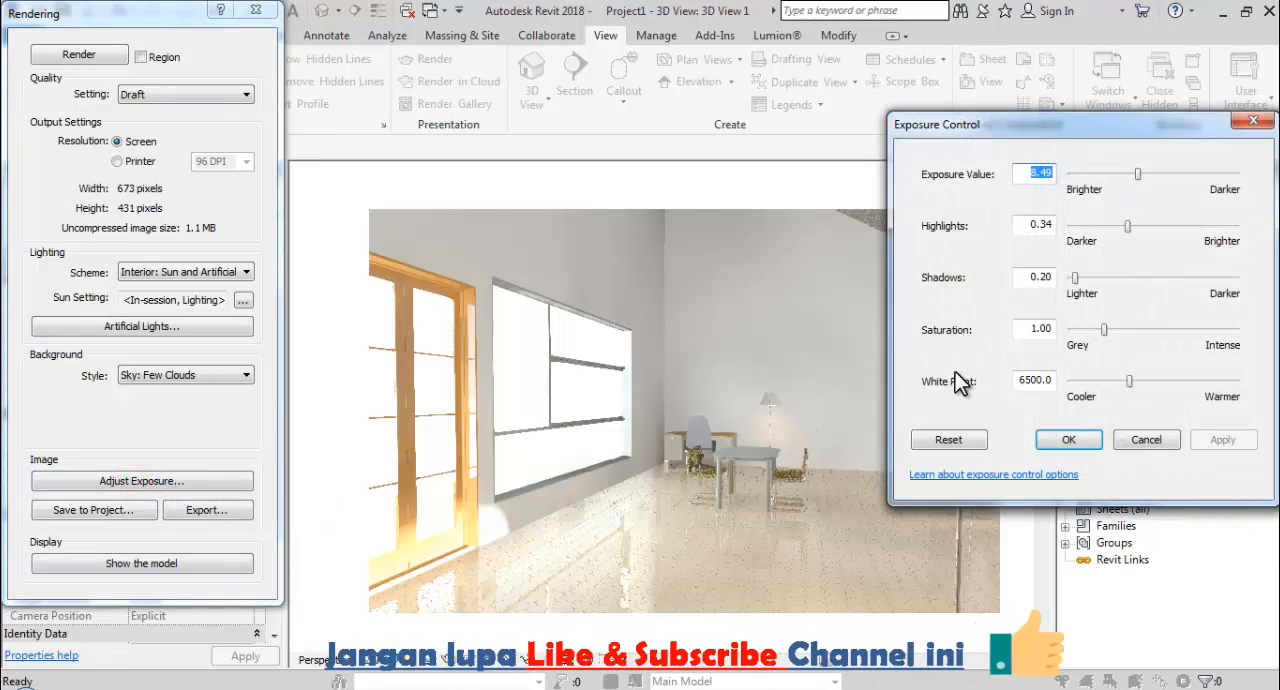
left_click(1138, 176)
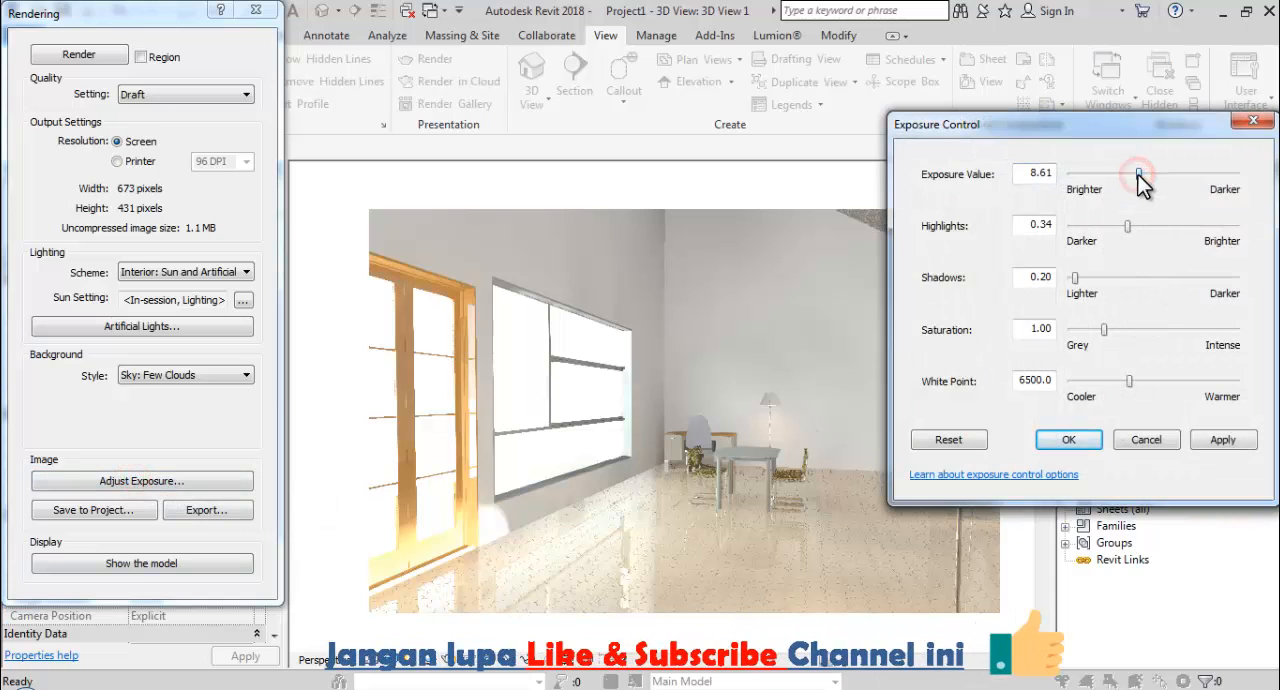
left_click(1220, 440)
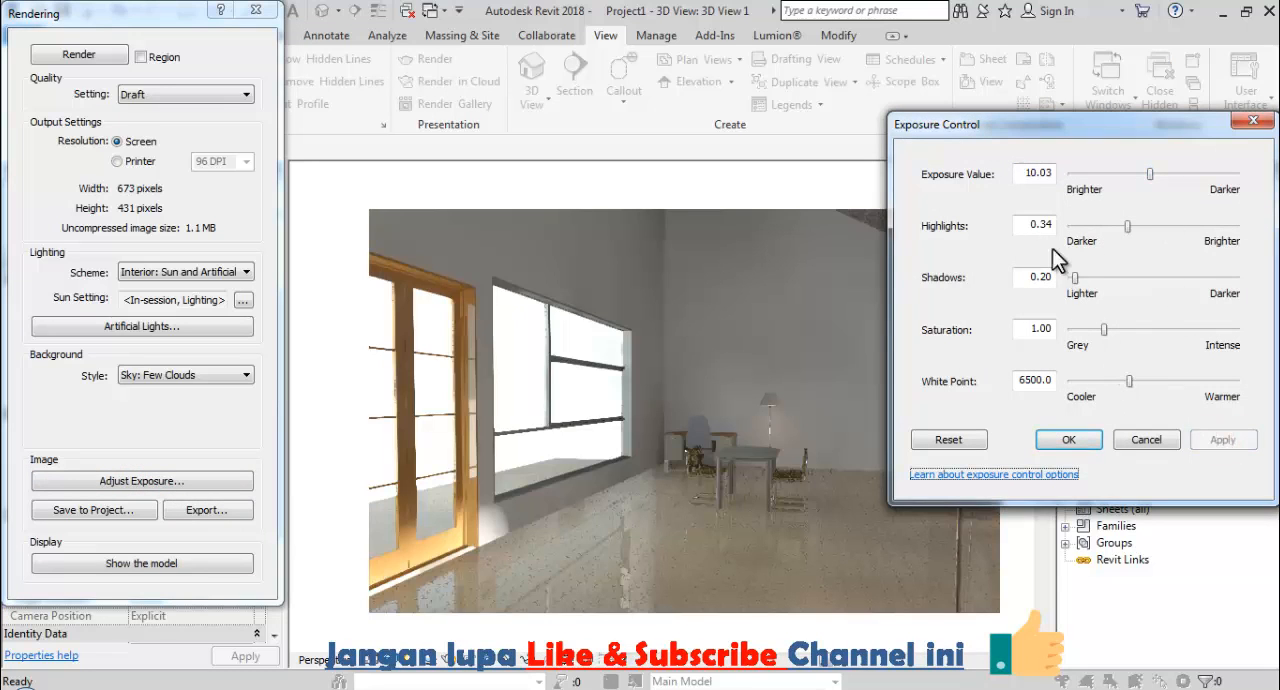
left_click(1136, 229)
left_click(1222, 441)
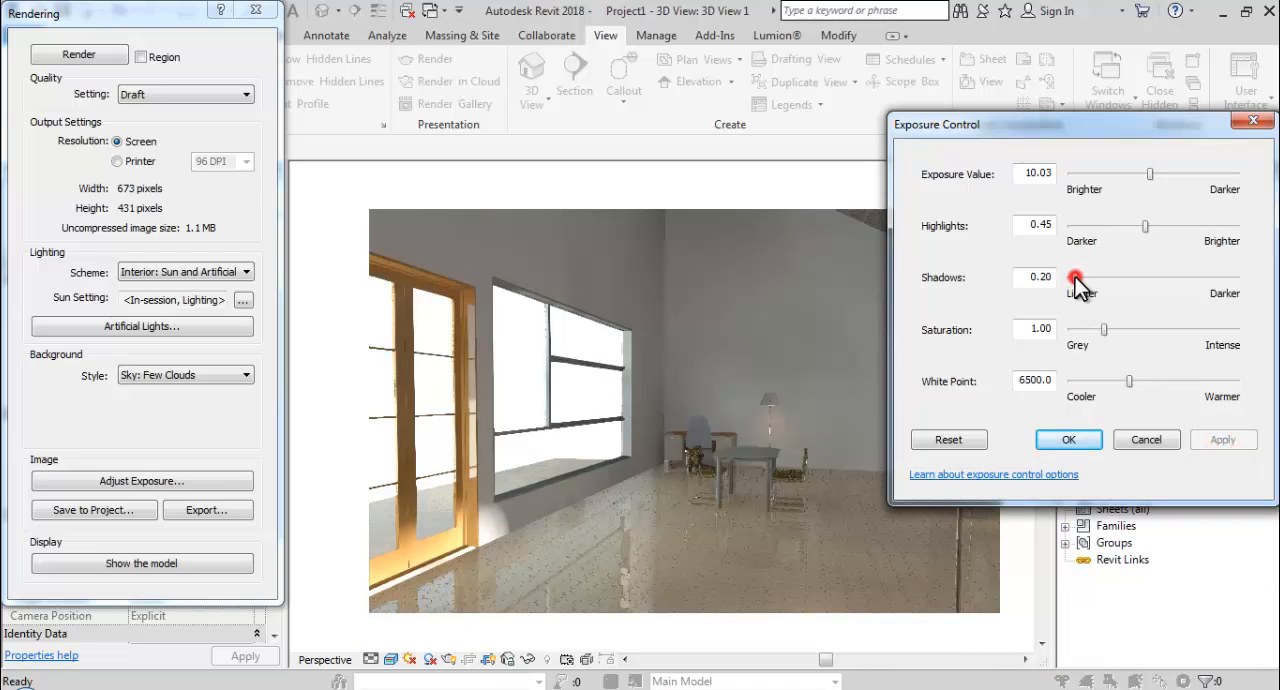
left_click_drag(1074, 277, 1082, 278)
left_click(1222, 440)
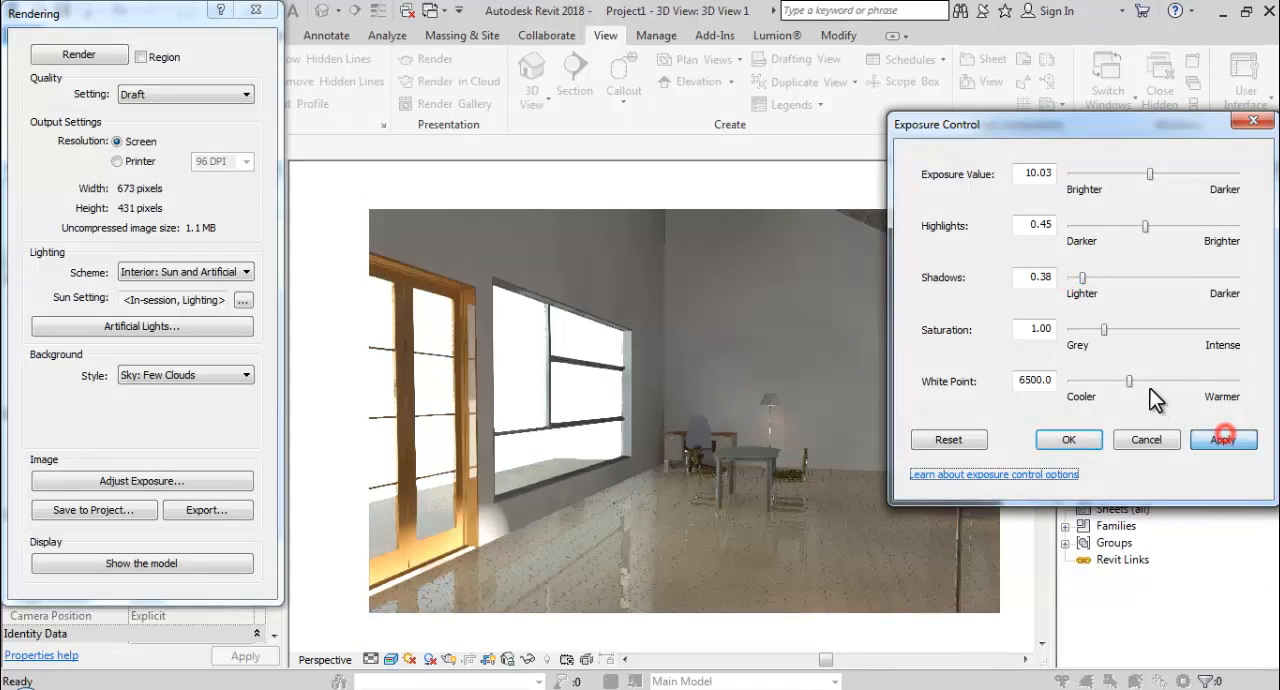
Set the rendered image's white point to about 7658 and accept the exposure settings.
left_click_drag(1127, 379, 1112, 381)
left_click(1222, 440)
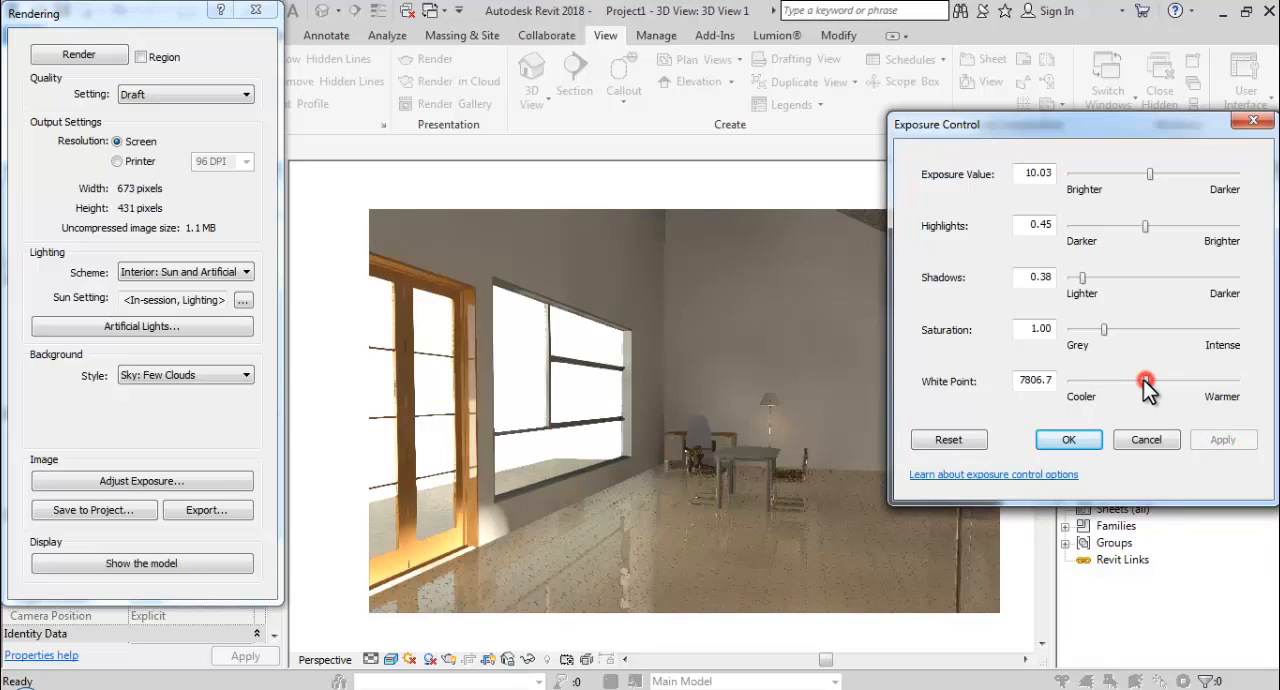
left_click_drag(1144, 380, 1142, 380)
left_click(1222, 440)
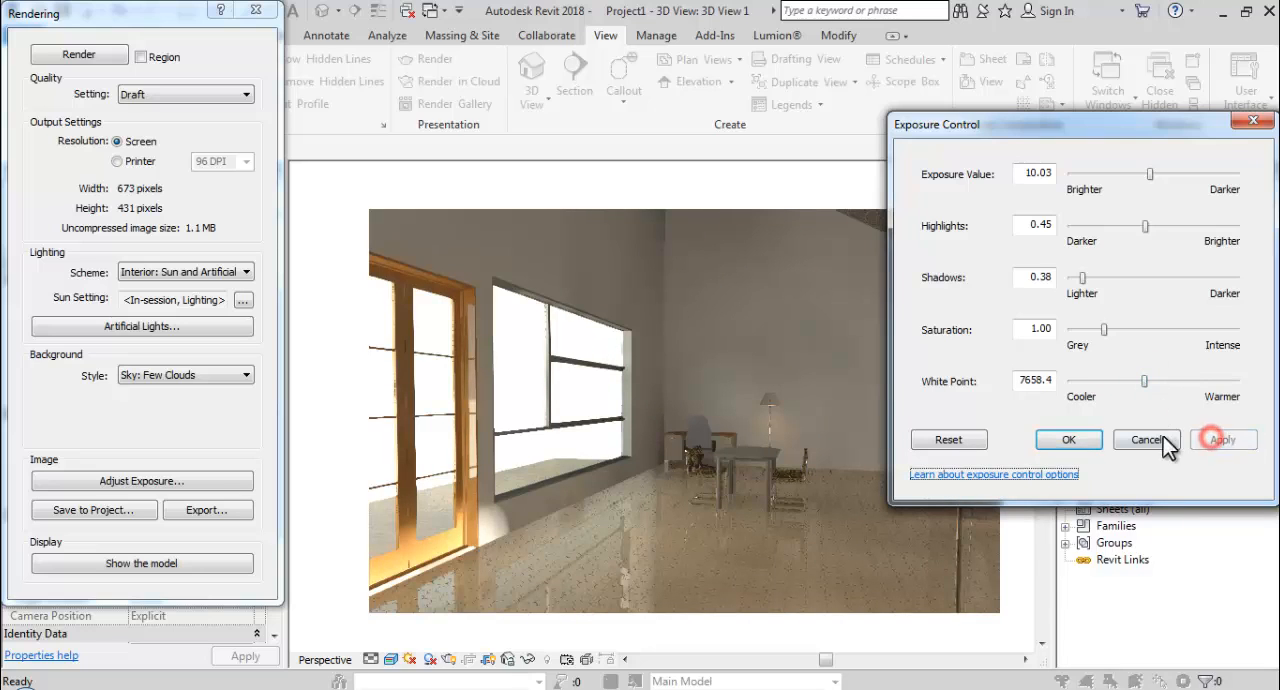
left_click(1070, 441)
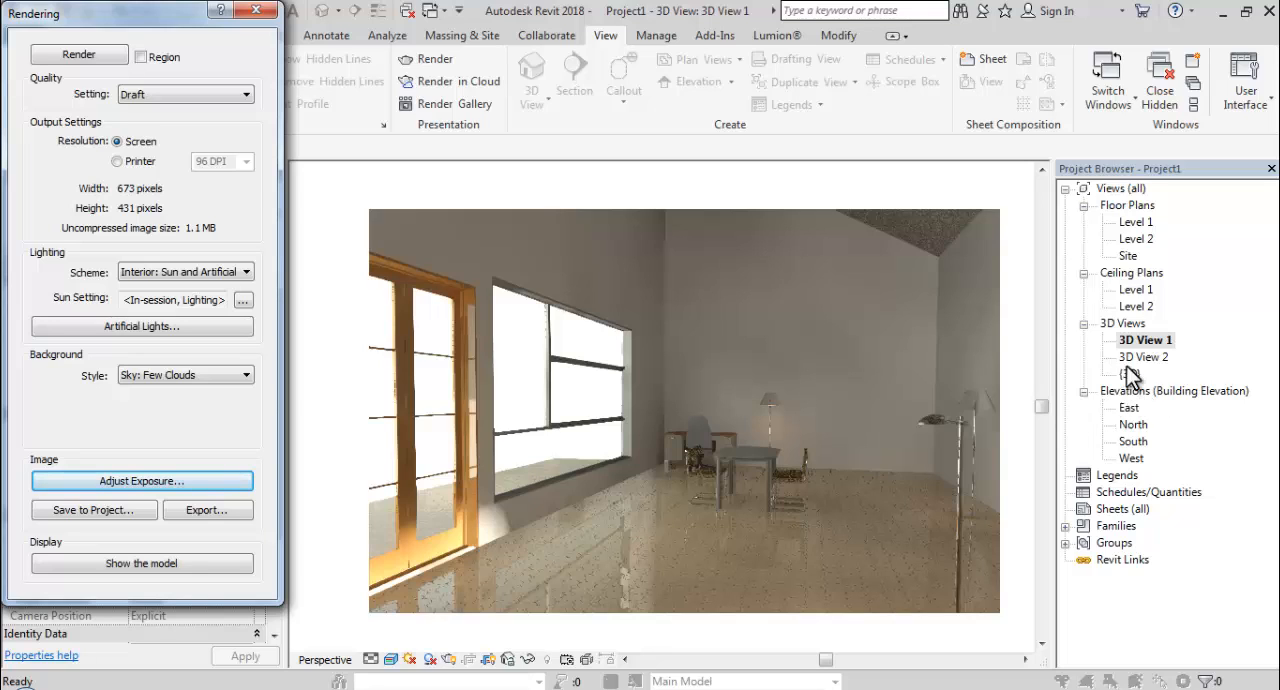
Set the render quality to High and the sun setting to a Still solar study at 6:40 PM.
left_click(172, 98)
left_click(160, 131)
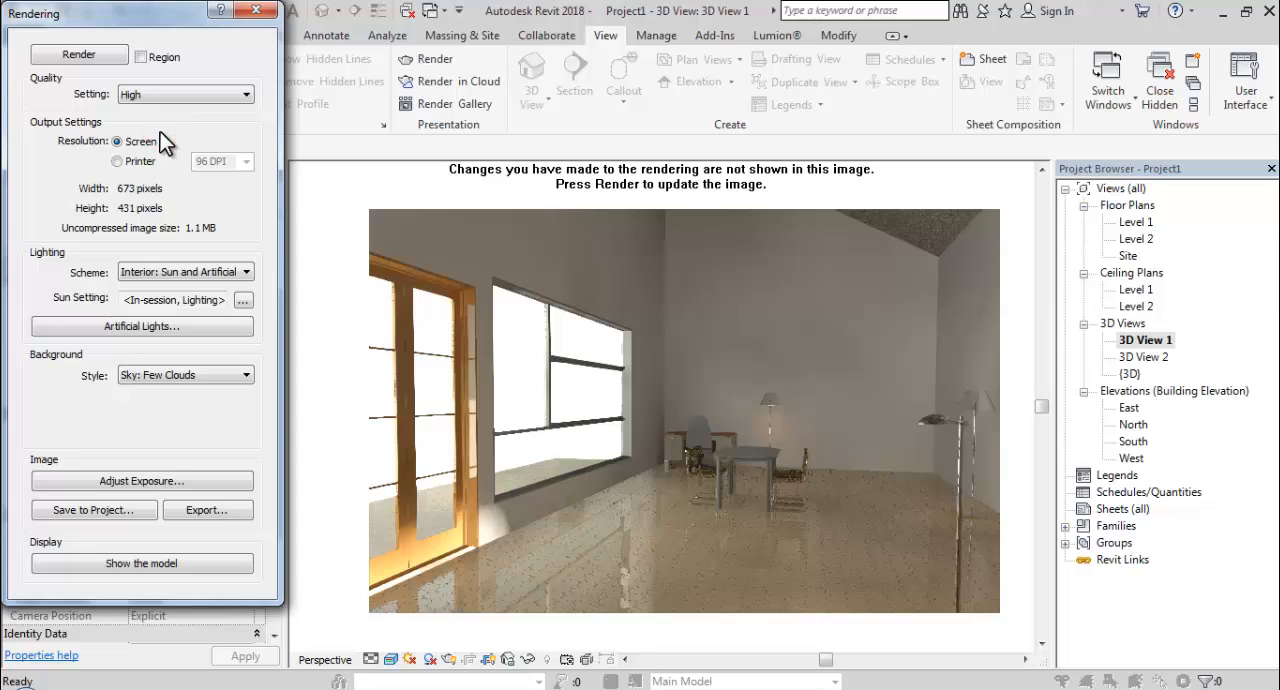
left_click(240, 302)
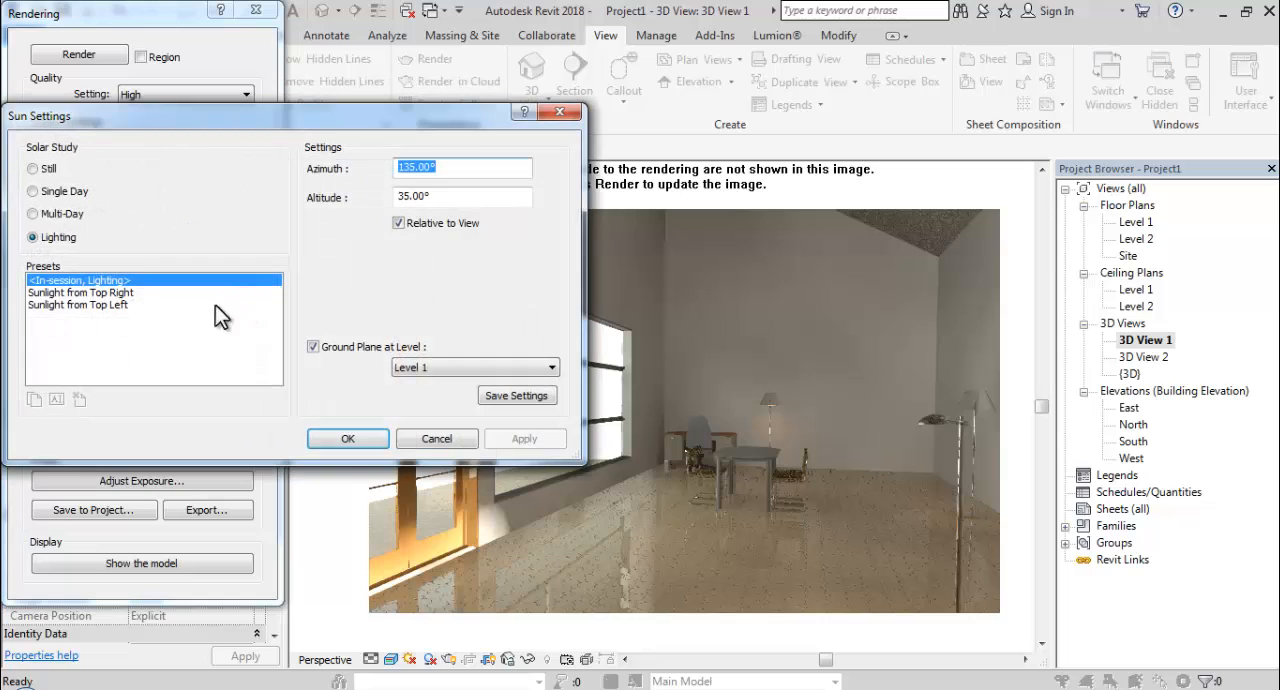
left_click(48, 168)
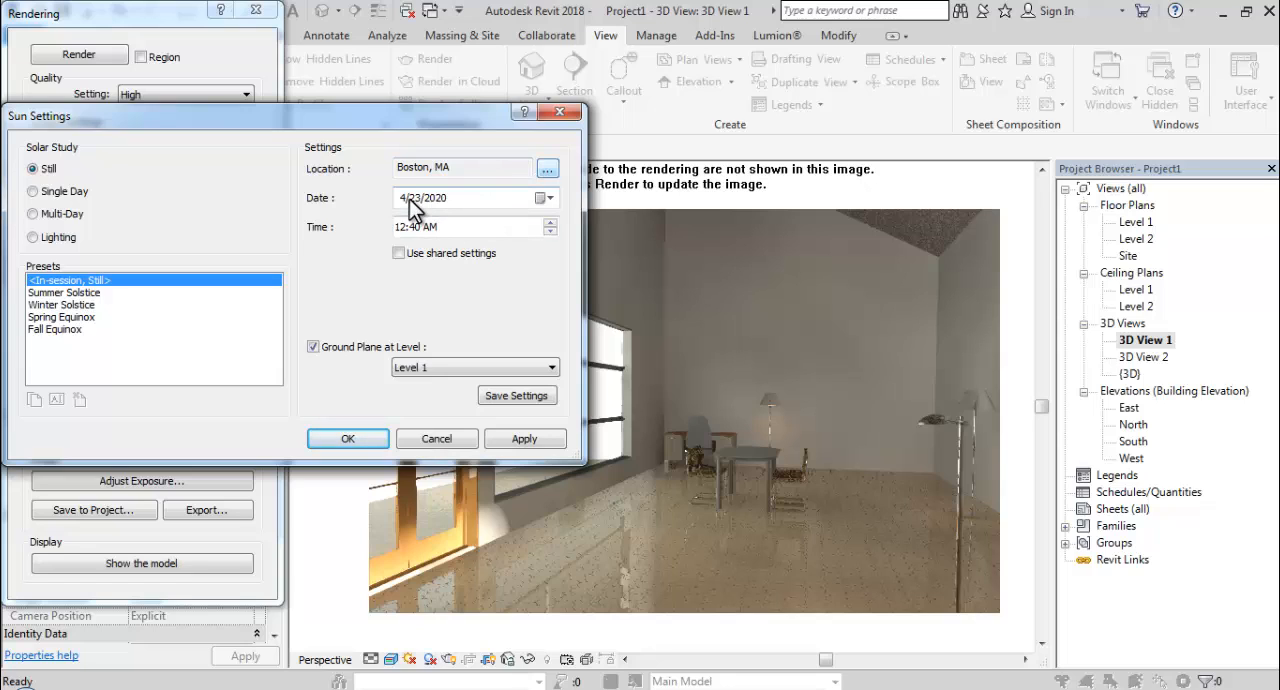
left_click(400, 227)
type("14")
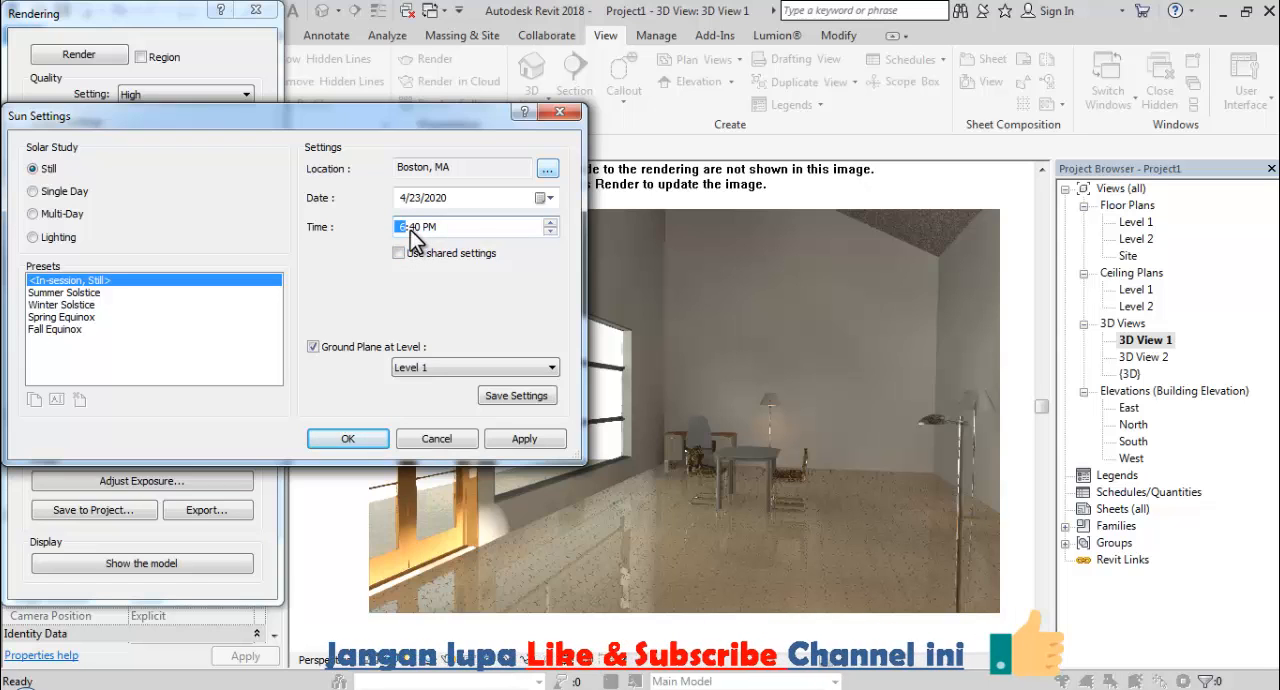
type("6")
left_click(345, 438)
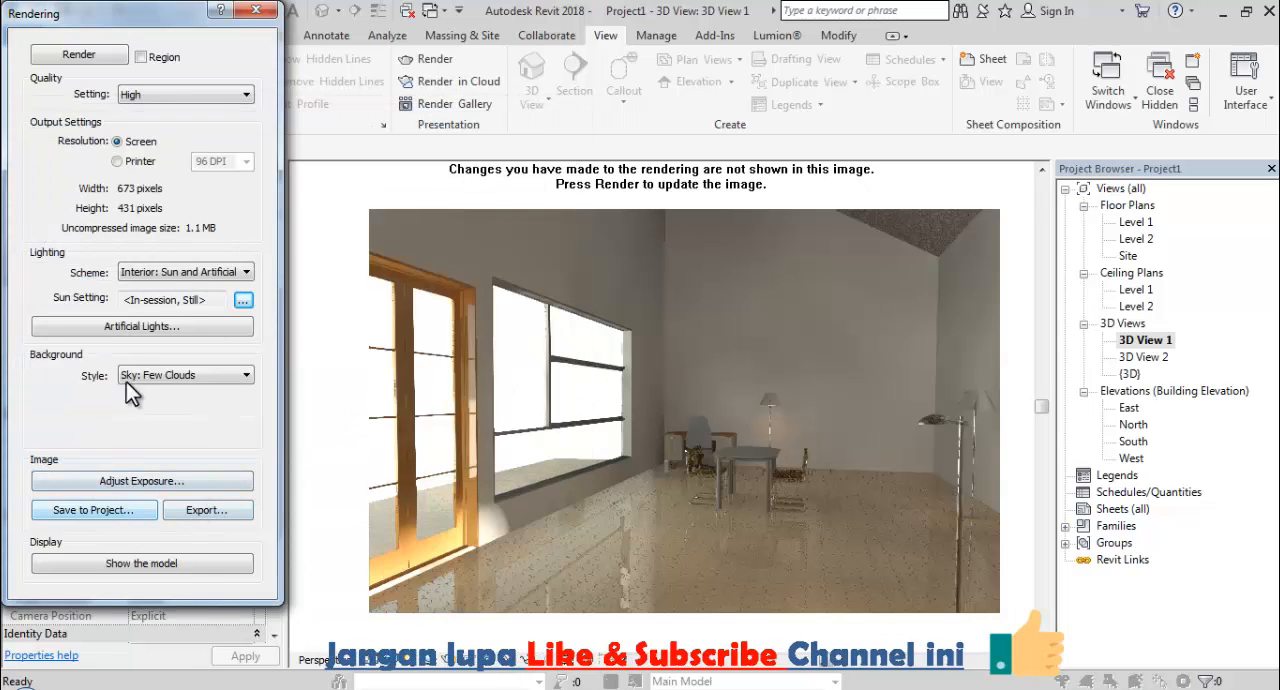
Render 3D View 1 again with the High quality and Still sun settings, and let the rendering run.
left_click(85, 54)
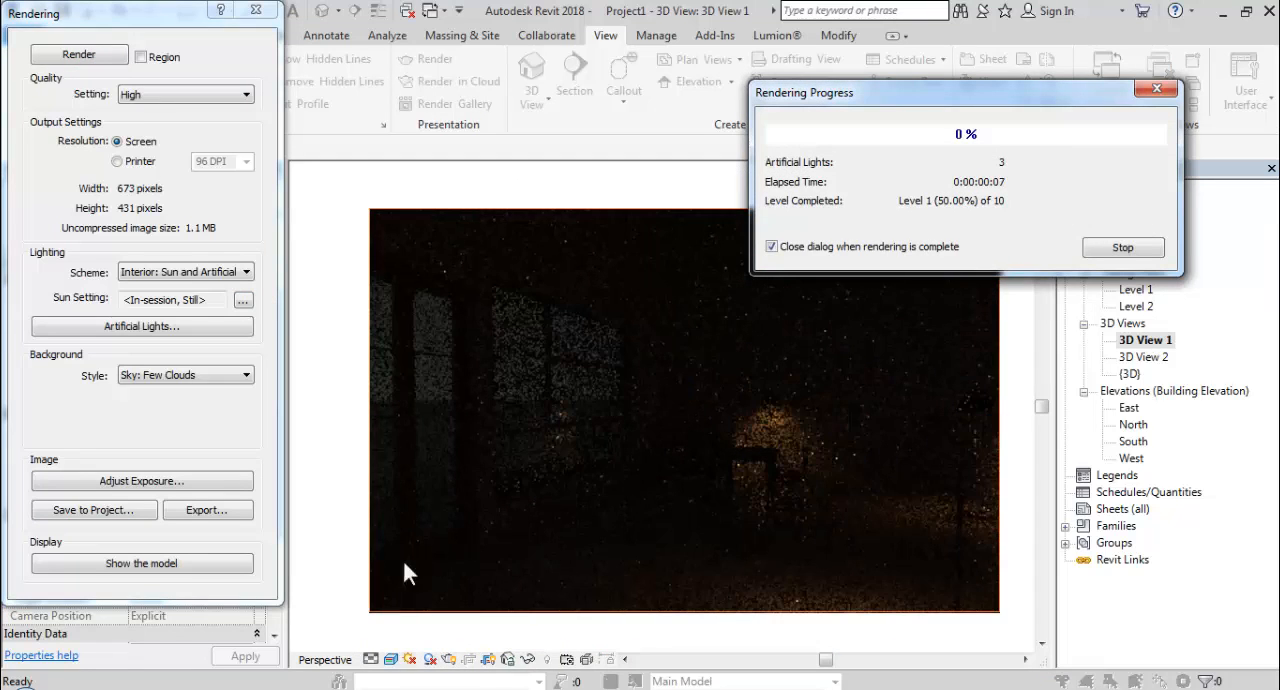
left_click(147, 688)
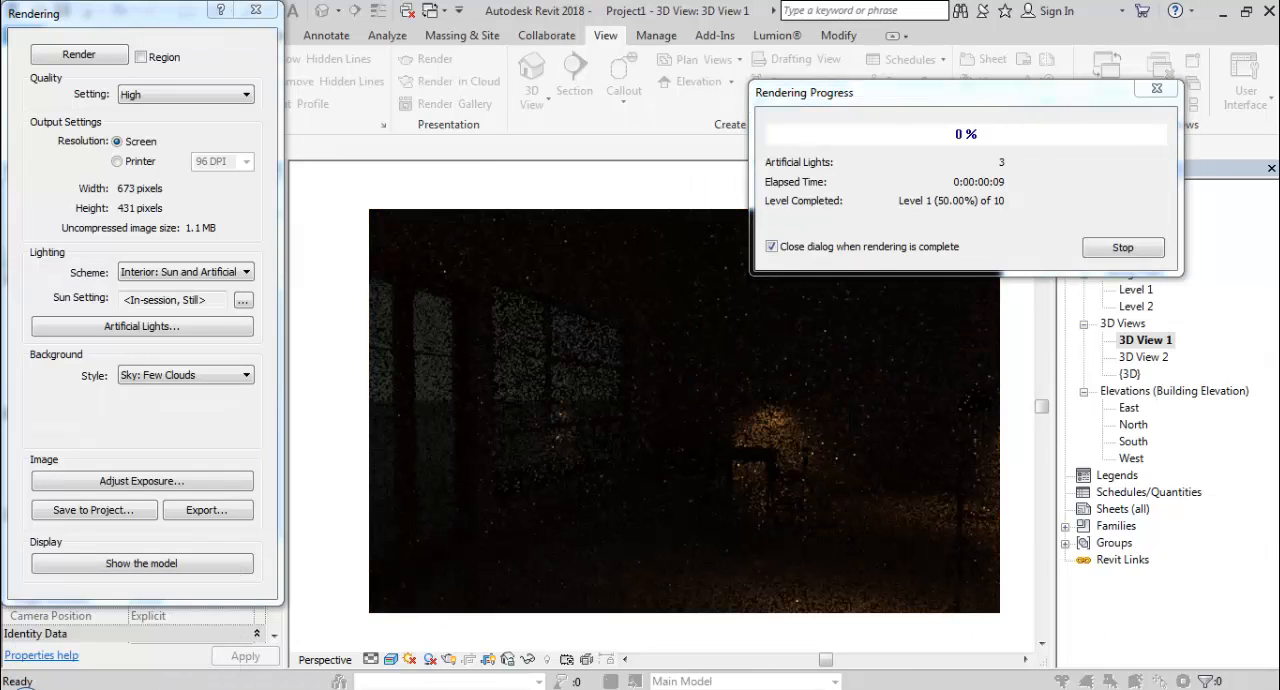
left_click(1189, 622)
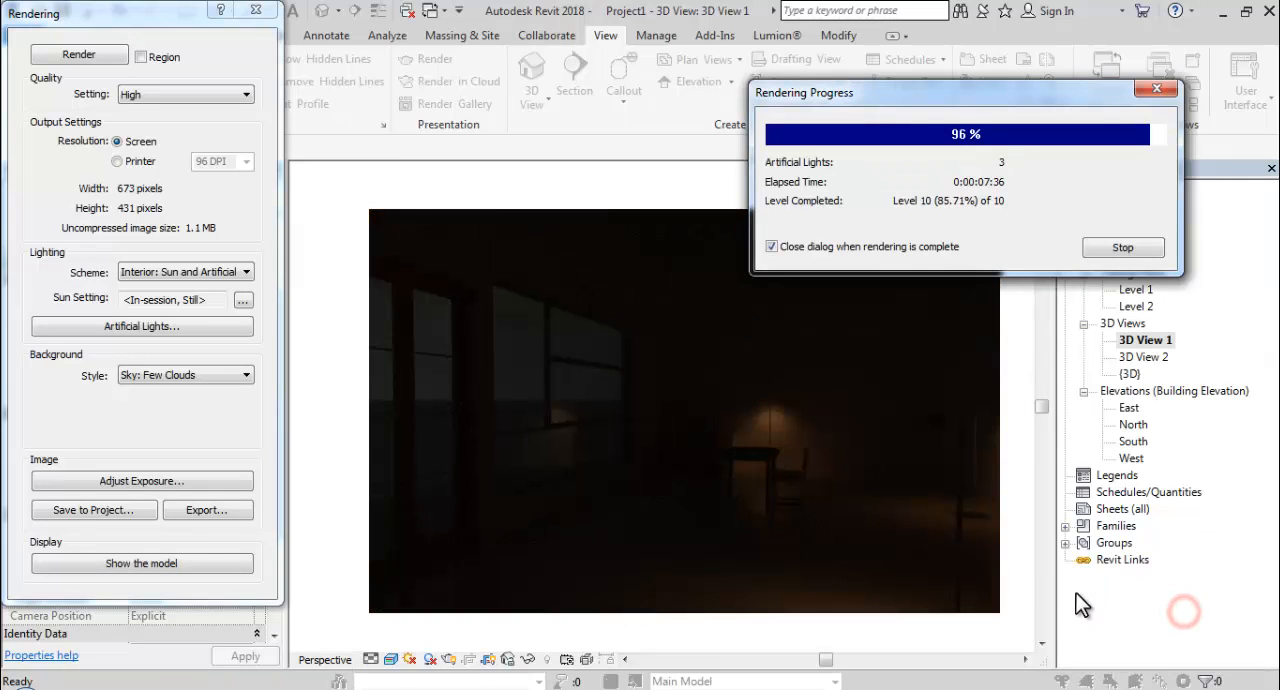
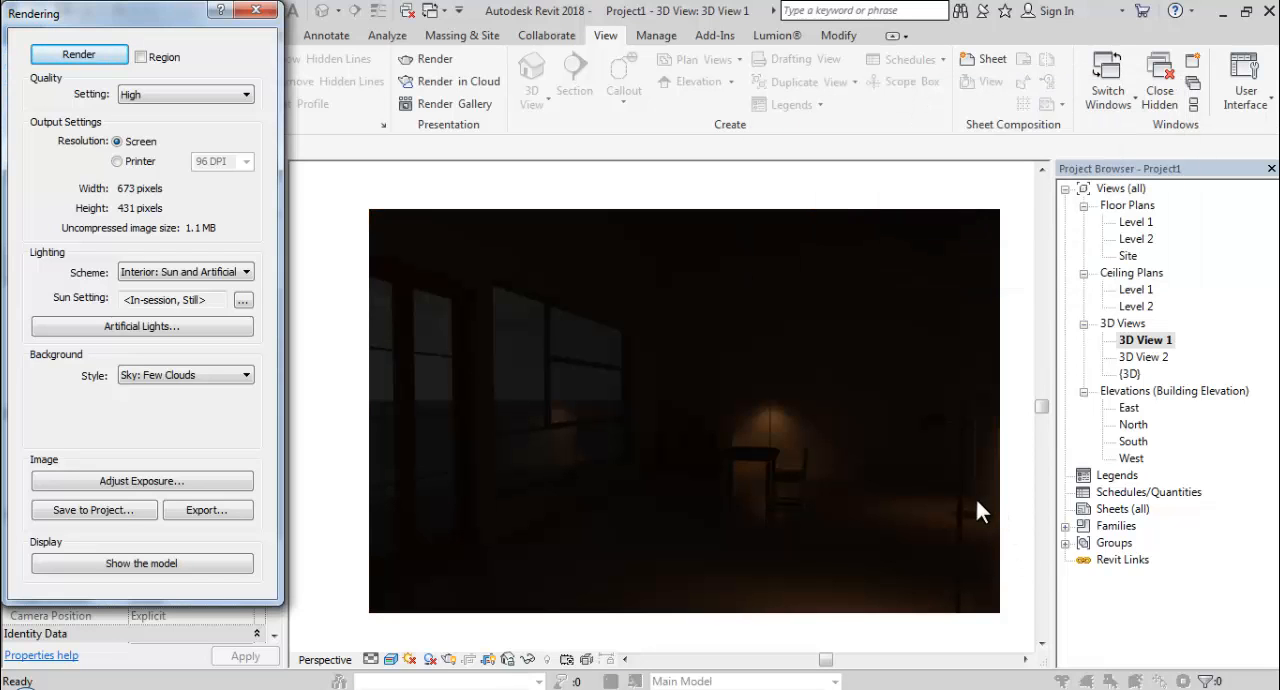
Brighten the rendered image by setting the exposure value to about 6.84 and highlights to 0.49, and accept the exposure settings.
left_click(205, 477)
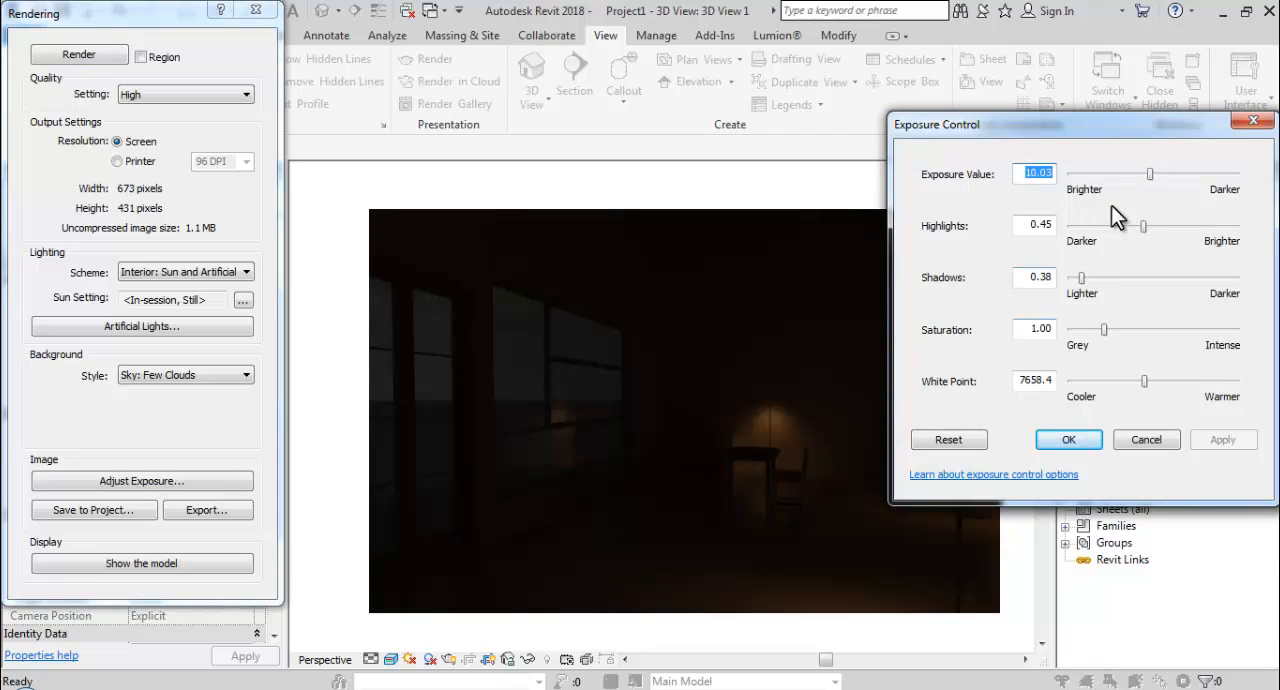
left_click_drag(1150, 172, 1139, 175)
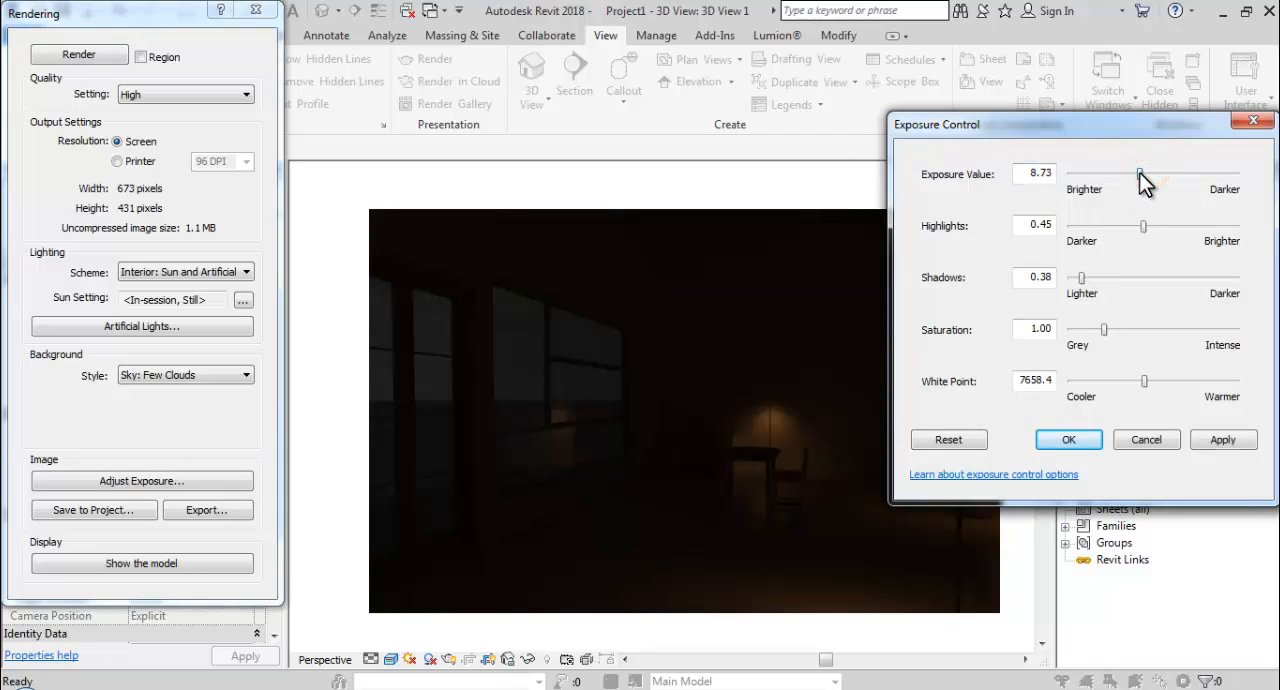
left_click(1236, 441)
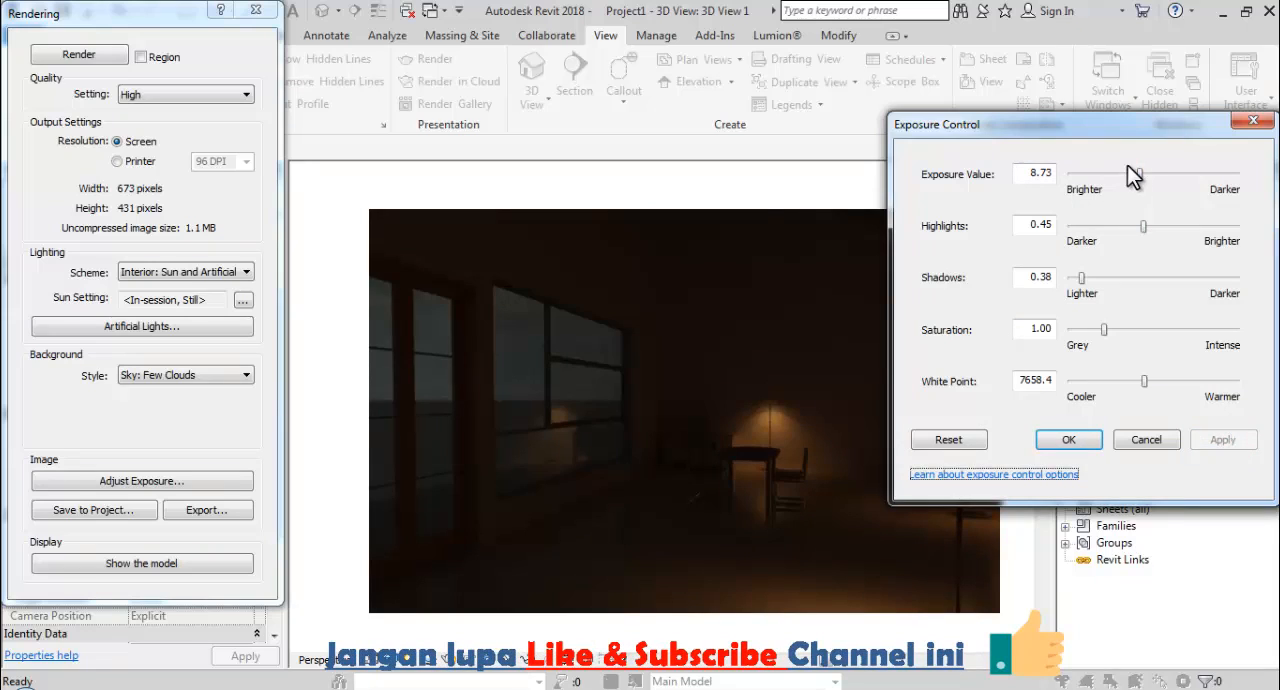
left_click_drag(1140, 169, 1133, 174)
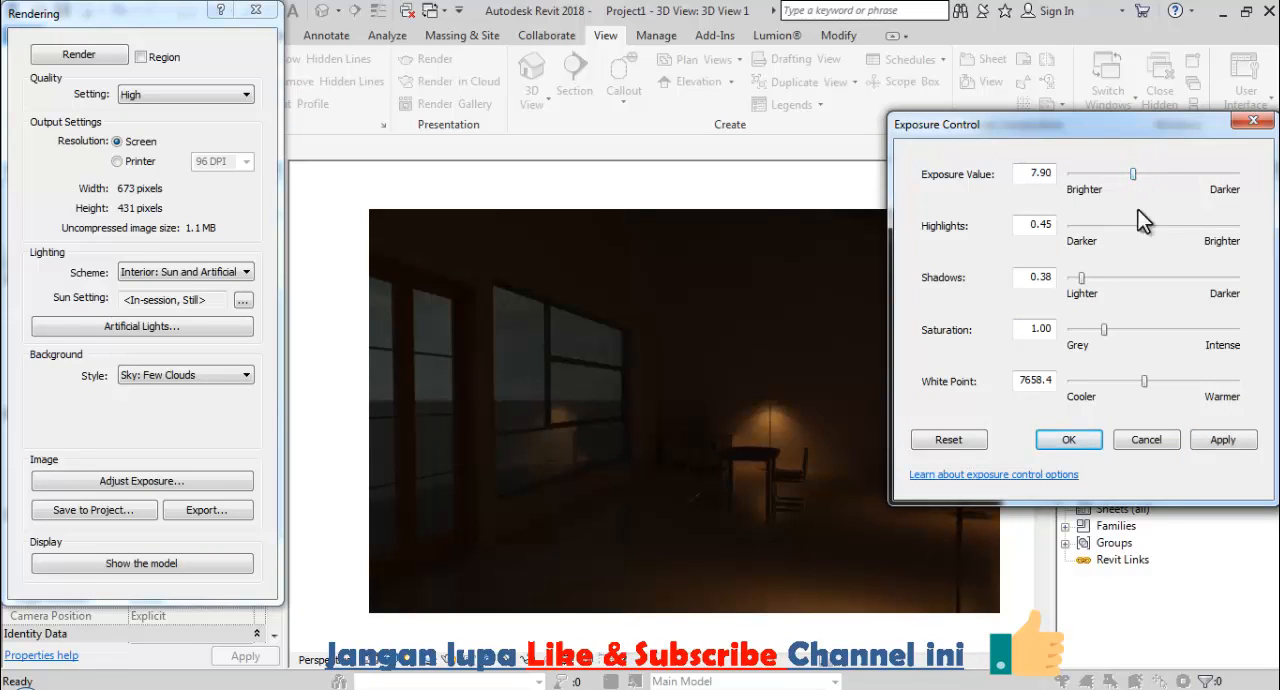
left_click(1224, 440)
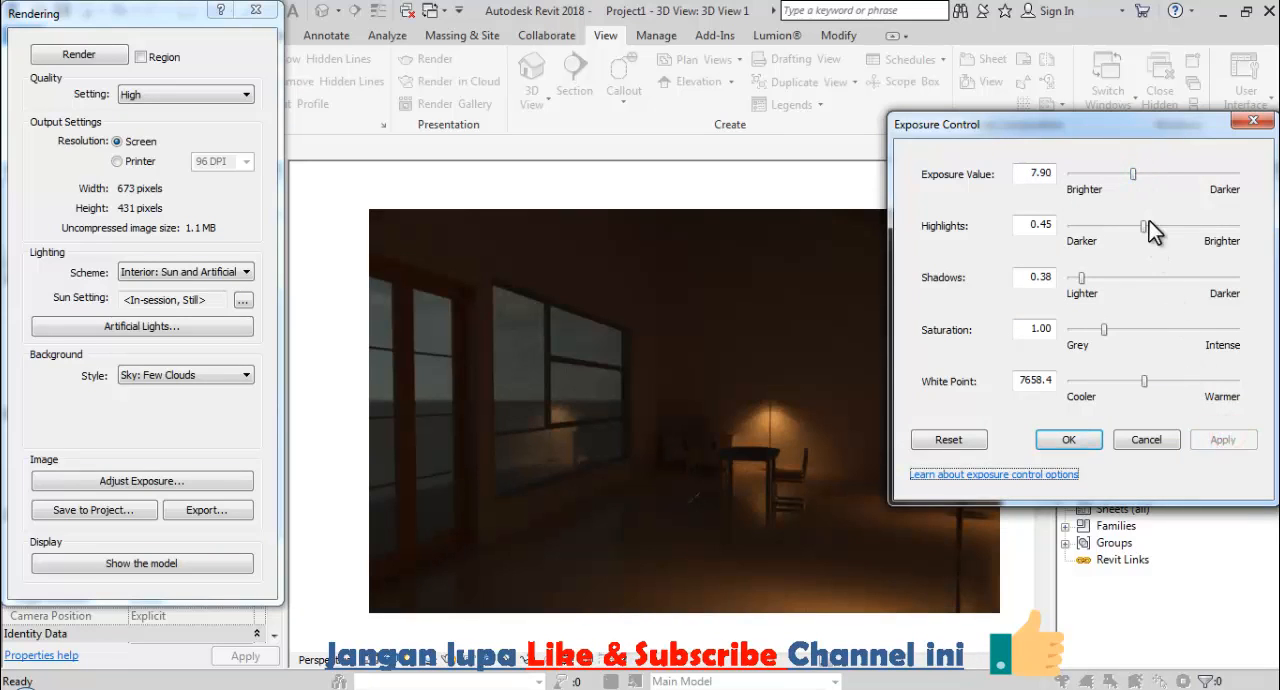
left_click_drag(1144, 225, 1157, 240)
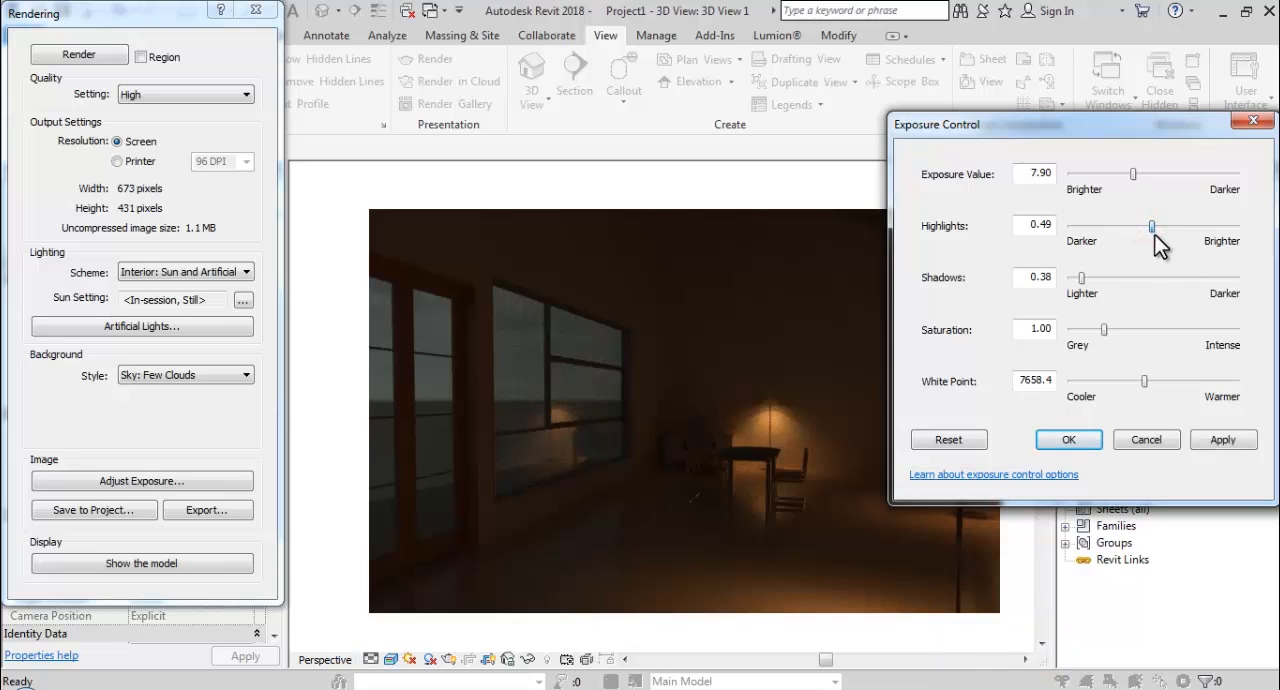
left_click(1224, 440)
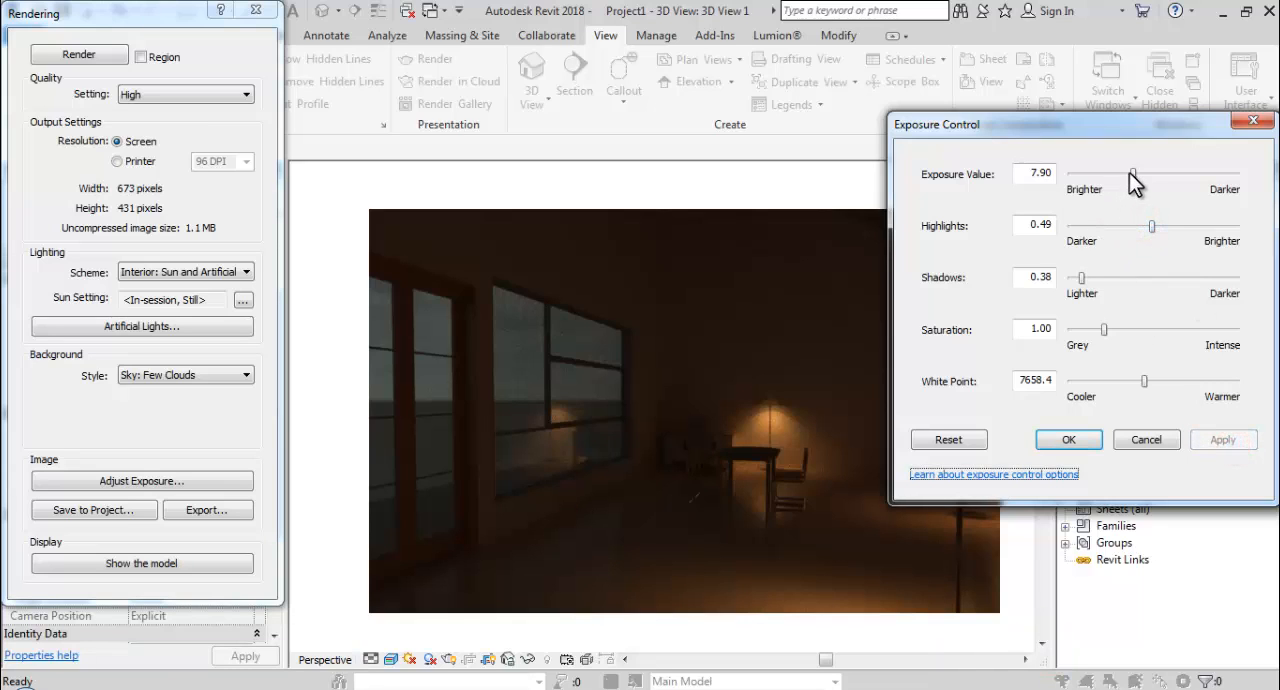
left_click_drag(1131, 173, 1123, 175)
left_click(1226, 441)
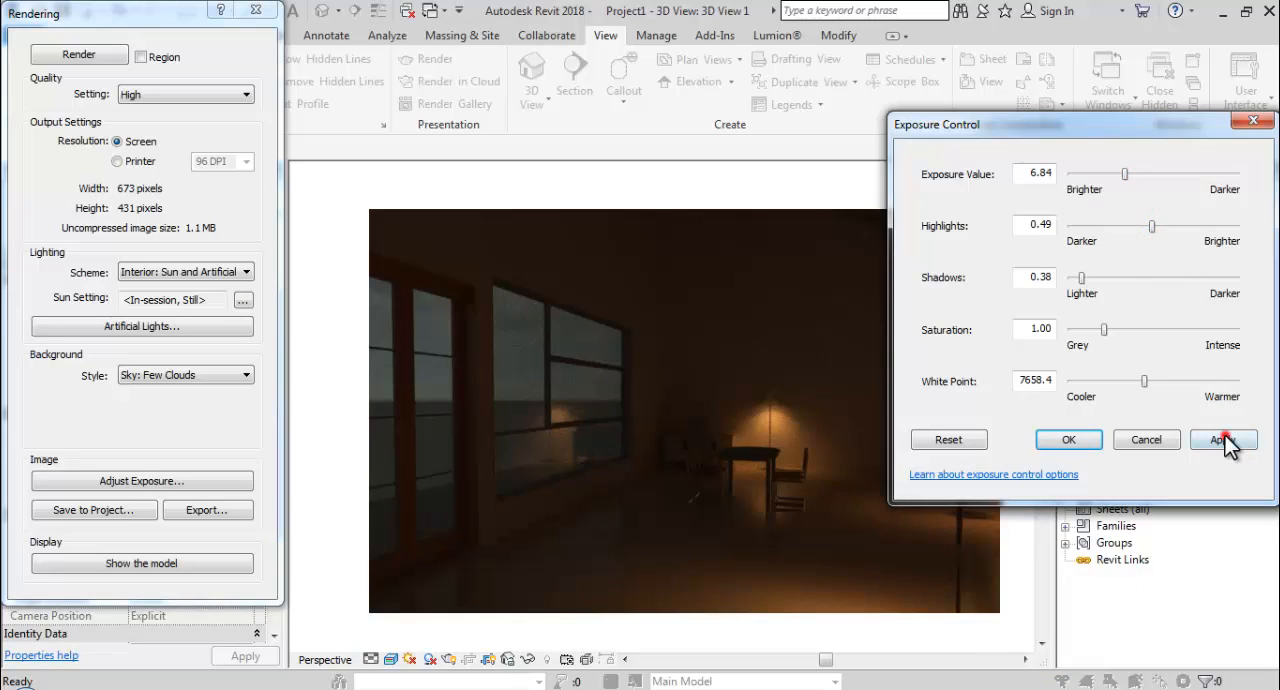
left_click_drag(1120, 129, 1000, 104)
left_click(1038, 430)
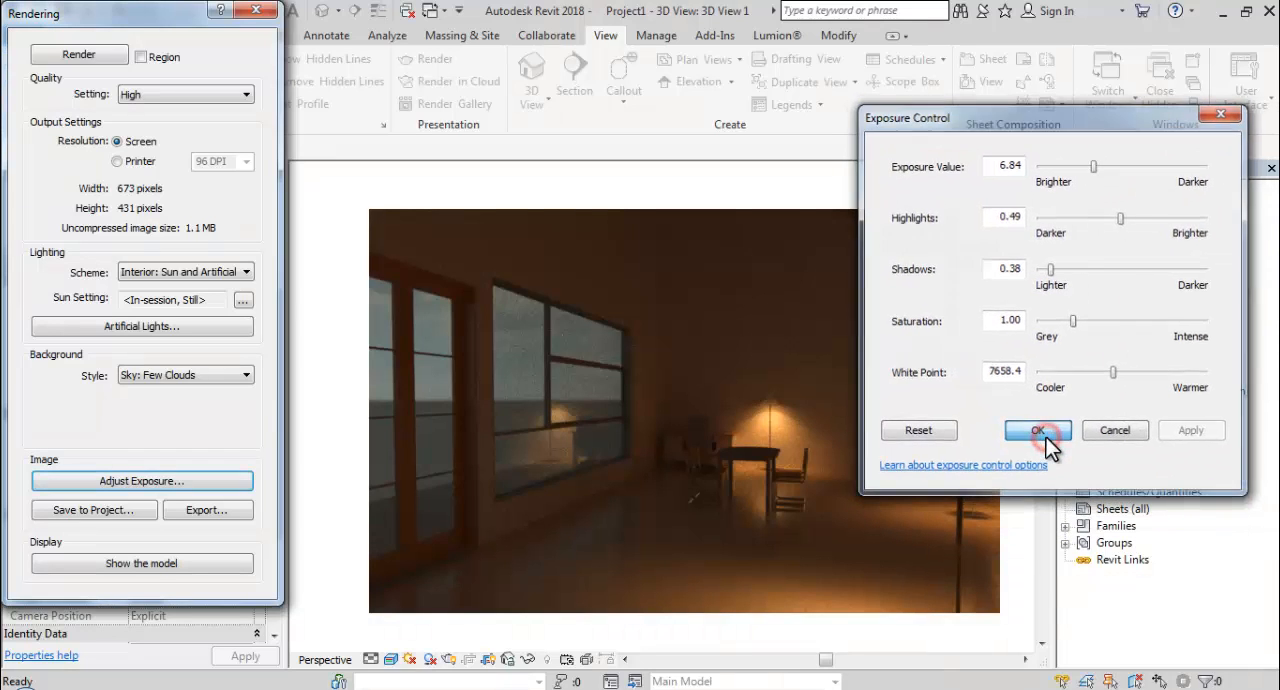
Save the rendered image to the project as 3D View 1_1 and open the saved rendering.
left_click(142, 512)
left_click(676, 385)
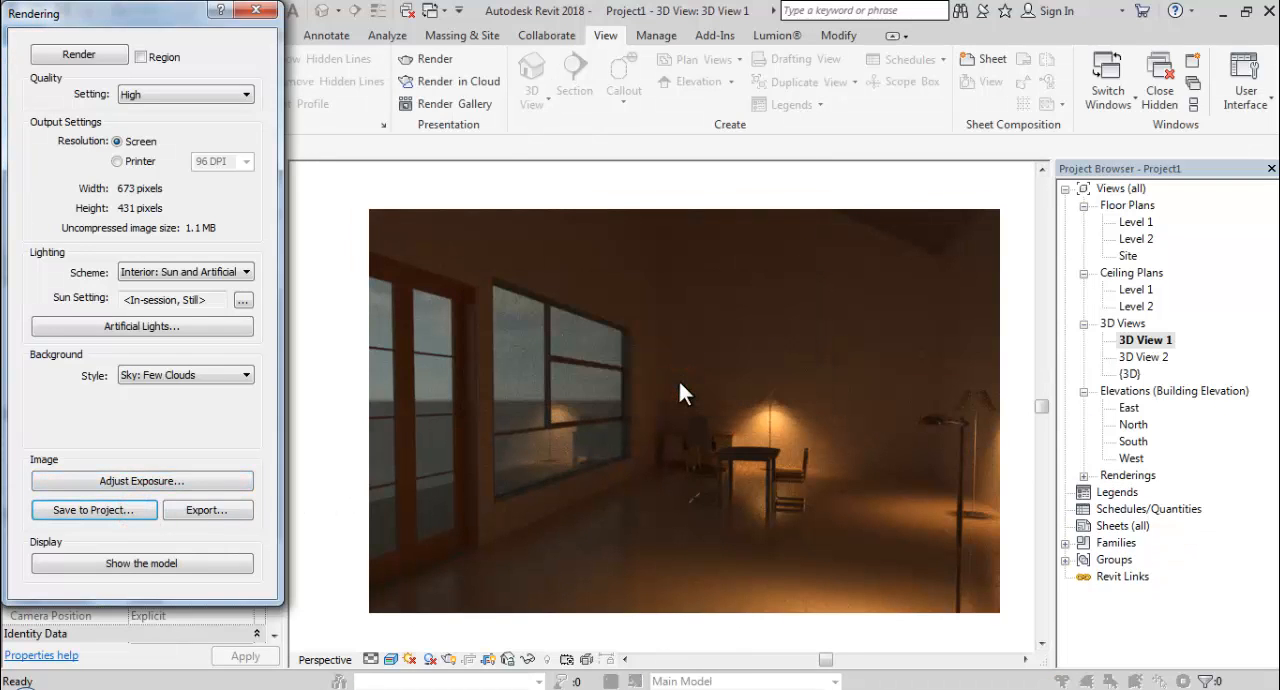
left_click(1084, 476)
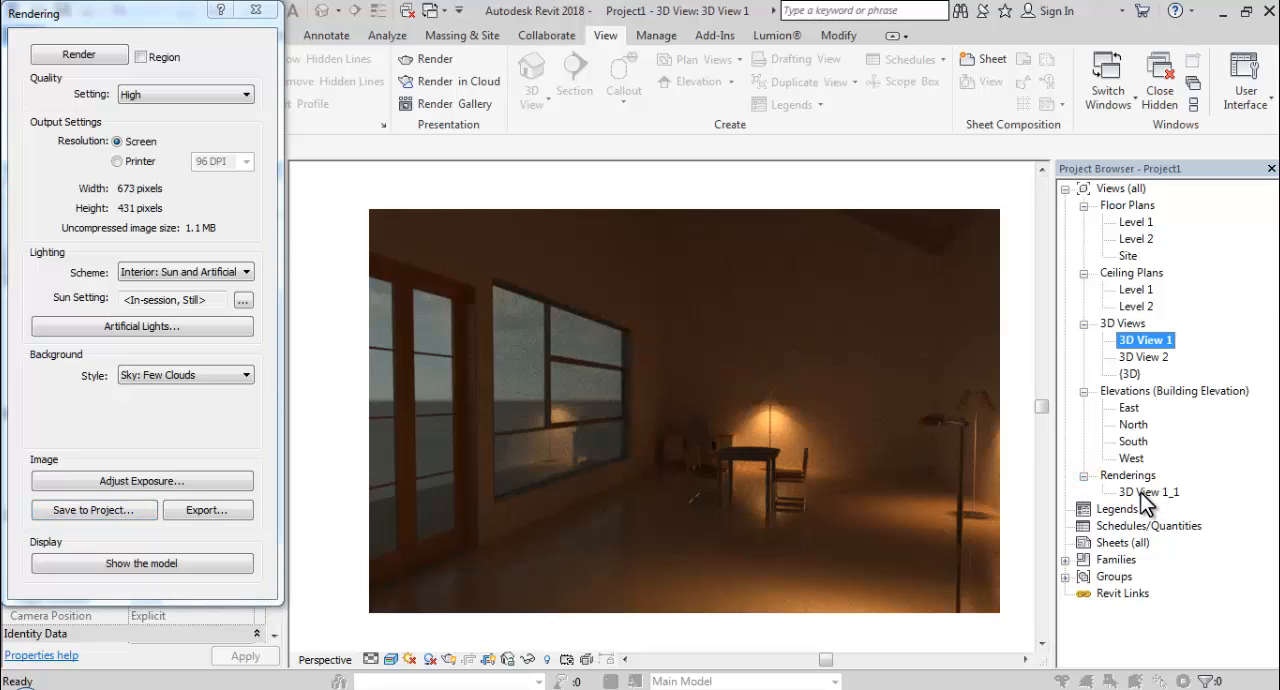
double_click(1148, 492)
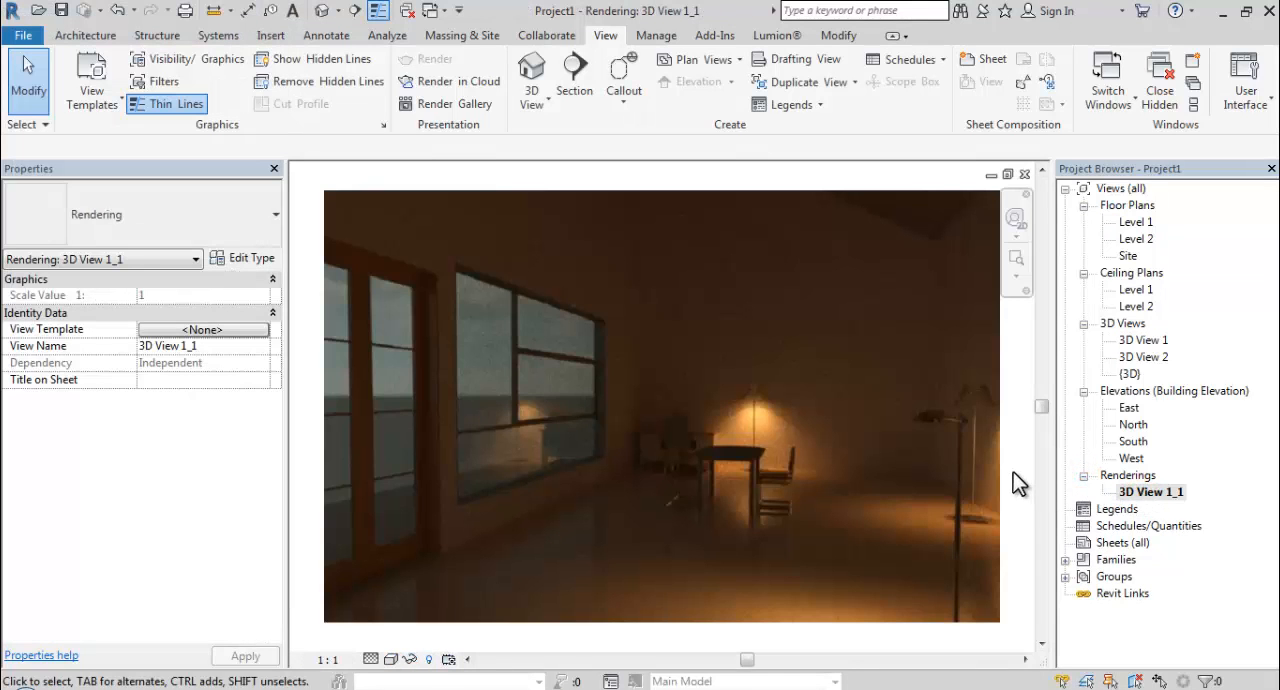
Open camera view 3D View 2 and set its visual style to Realistic.
double_click(1134, 357)
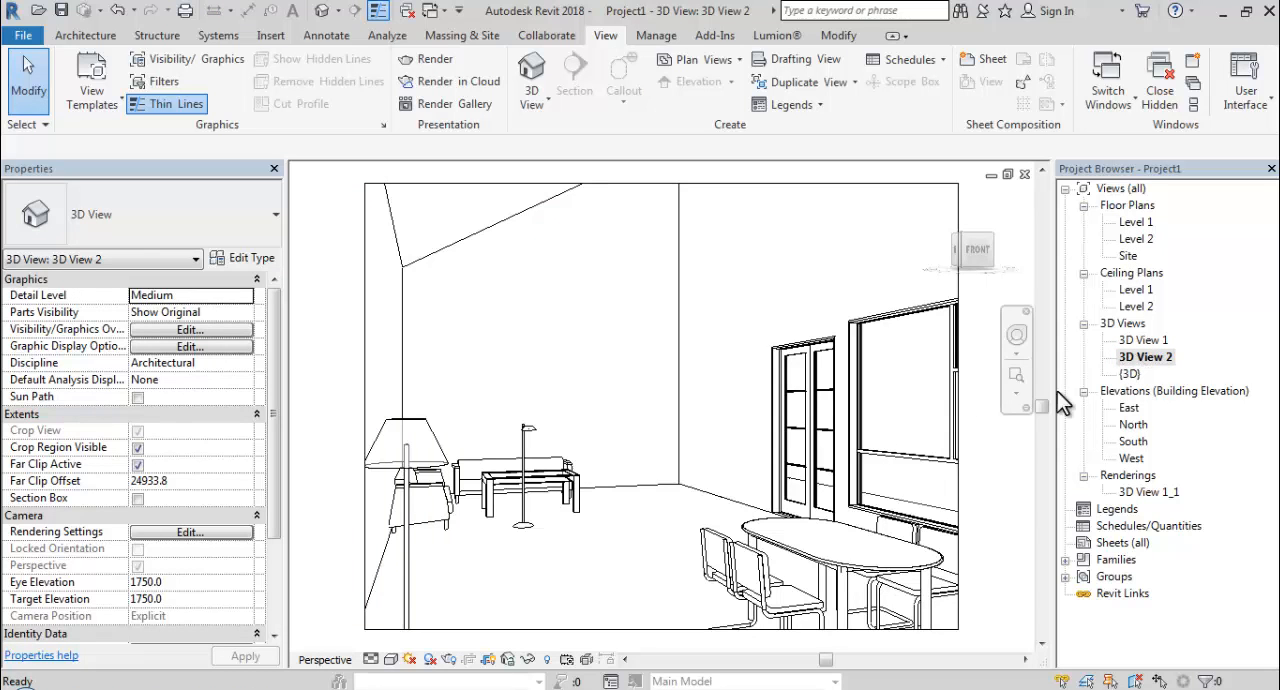
left_click(391, 659)
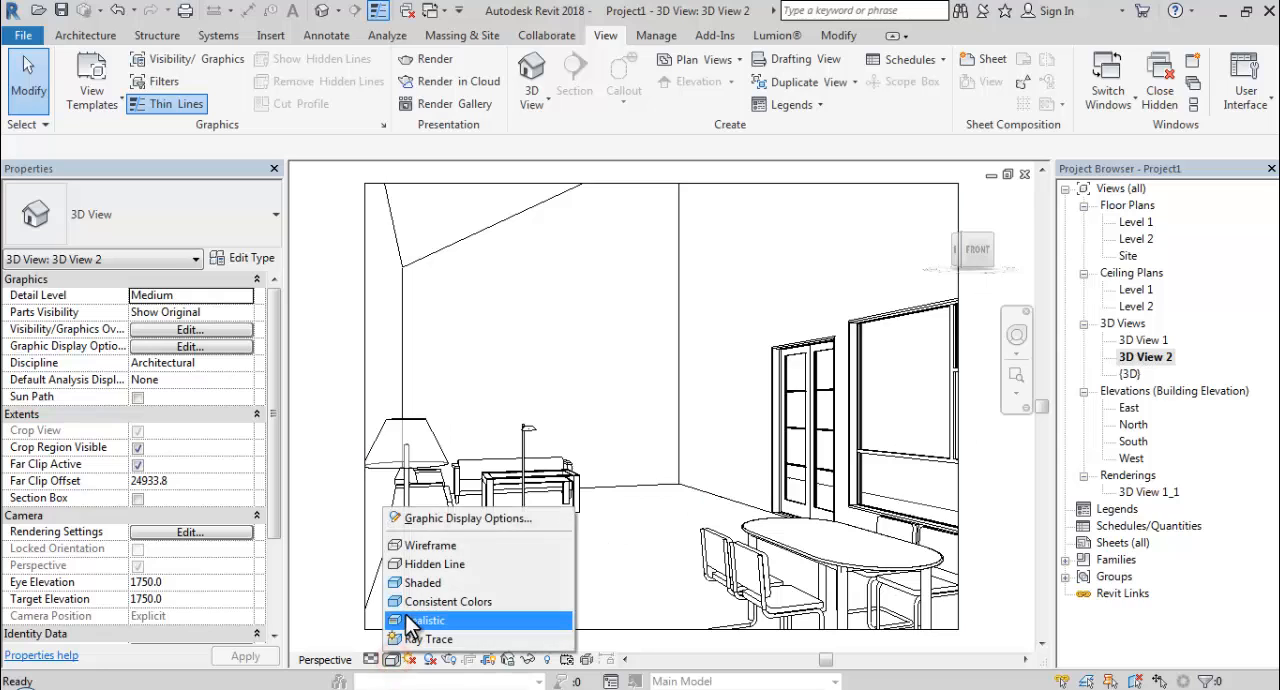
left_click(412, 620)
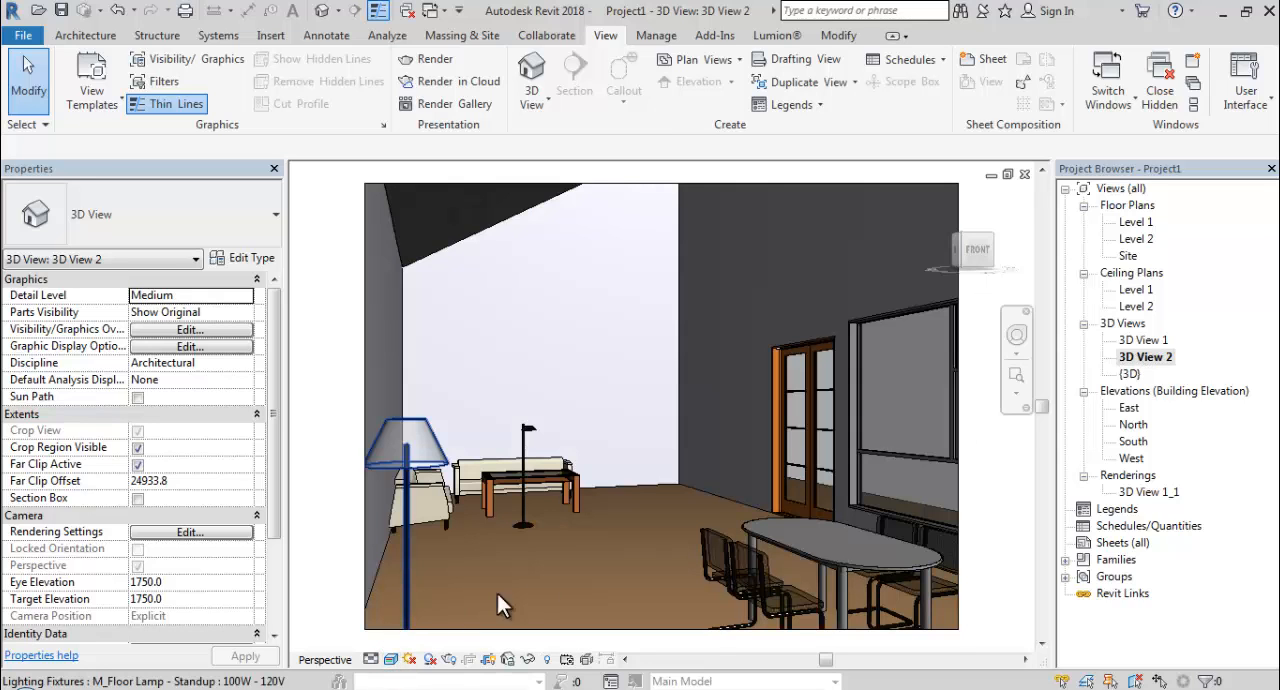
Enlarge the crop region of 3D View 2 on its left, right and bottom sides to show more of the room.
left_click(363, 417)
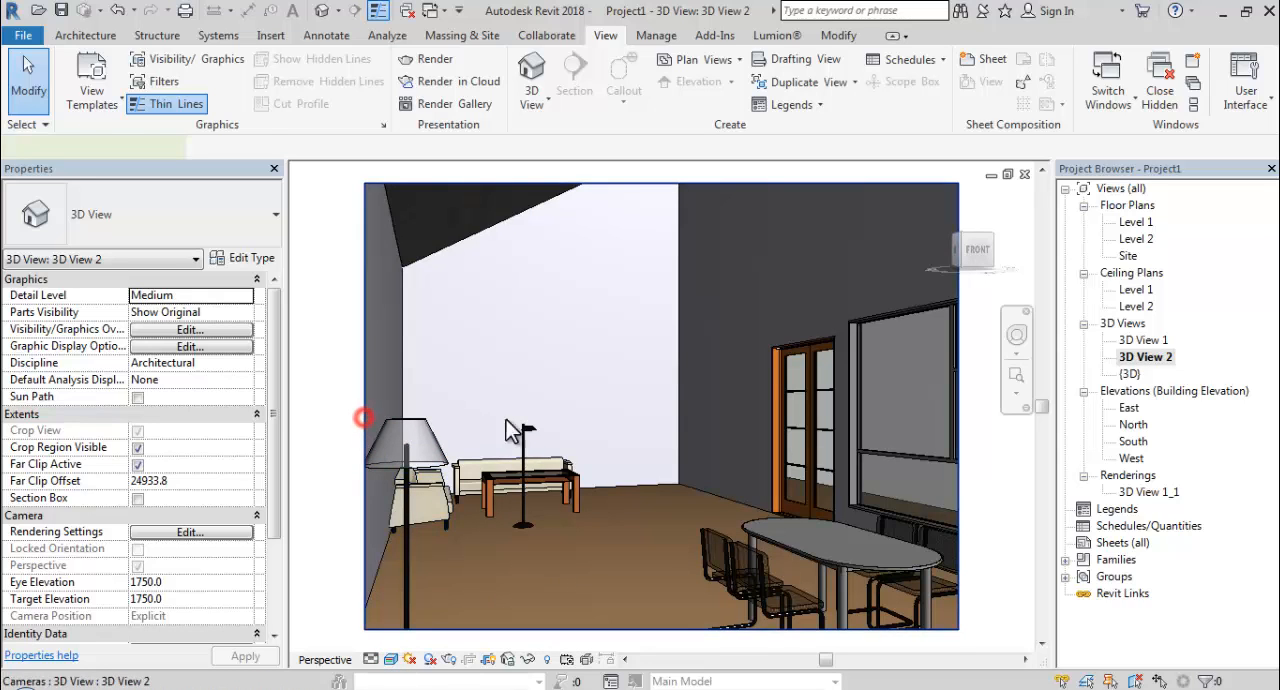
scroll(515, 424, "down", 1)
left_click_drag(381, 409, 318, 409)
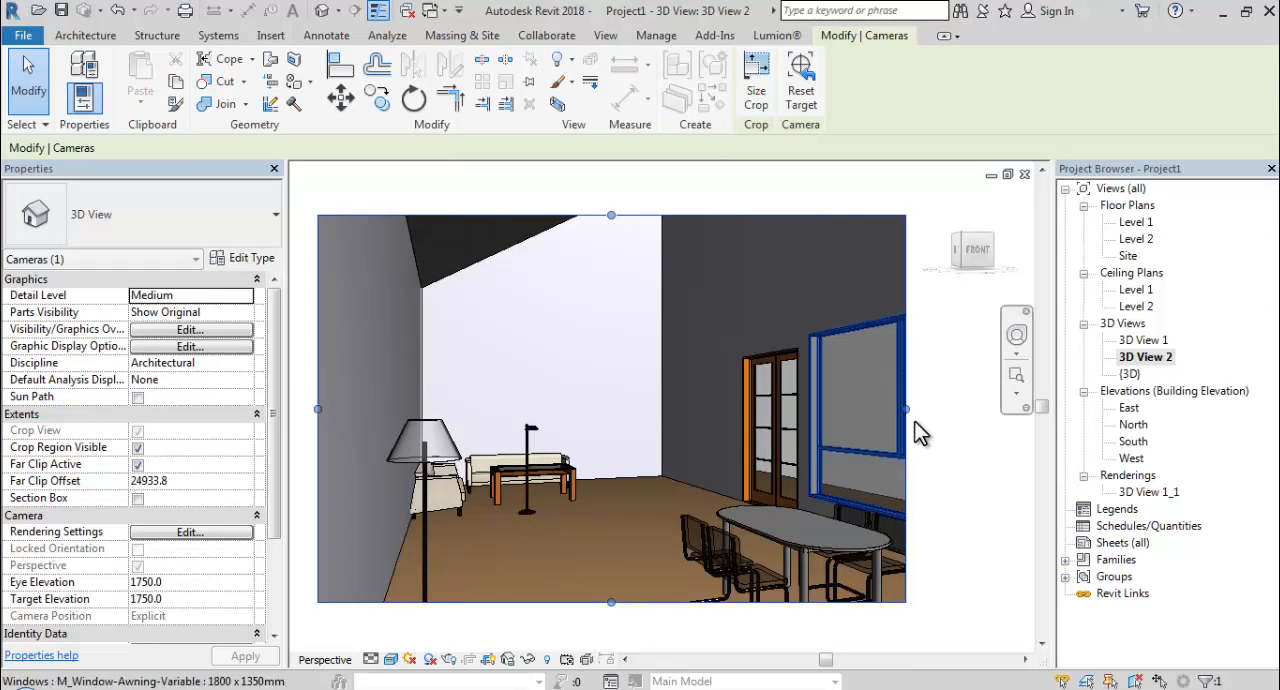
left_click_drag(906, 409, 1002, 449)
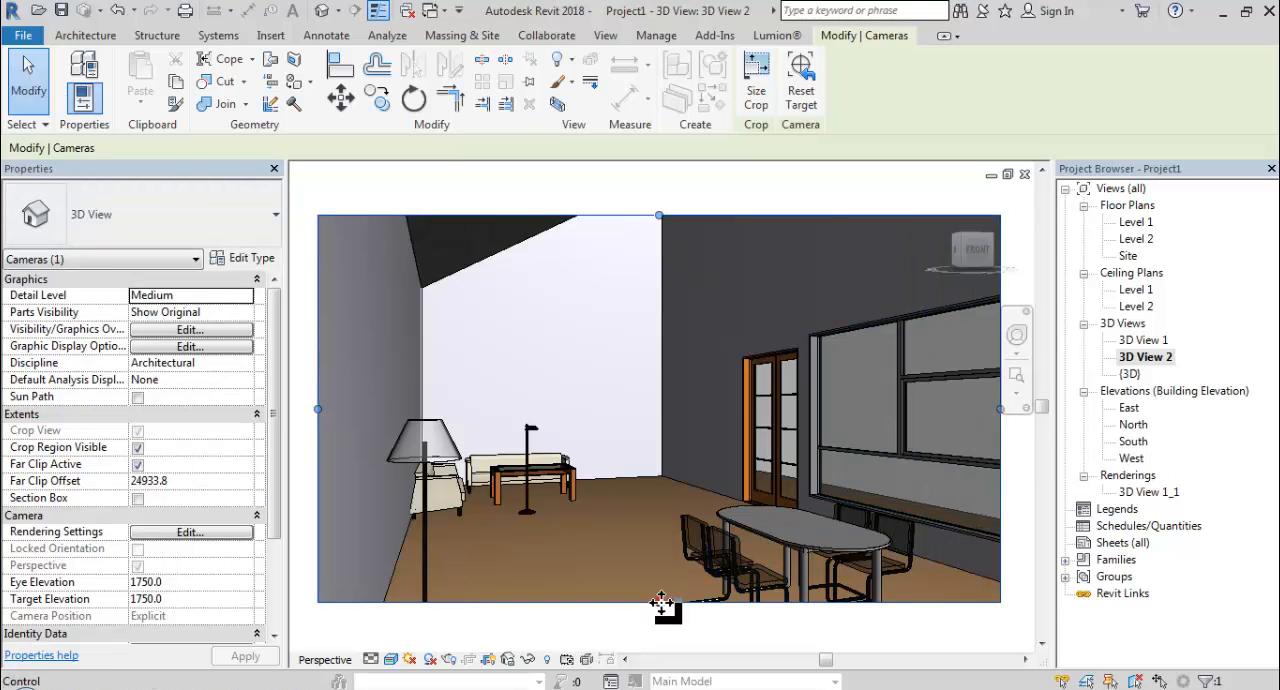
left_click_drag(660, 603, 664, 632)
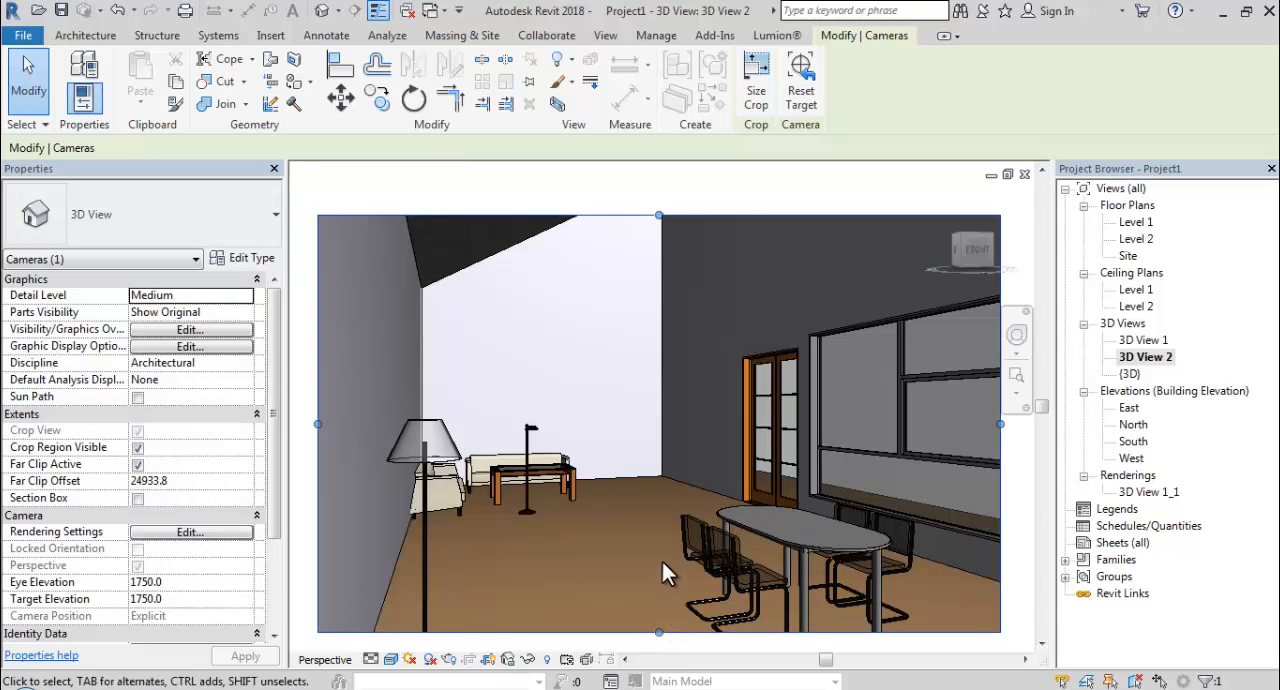
left_click(754, 180)
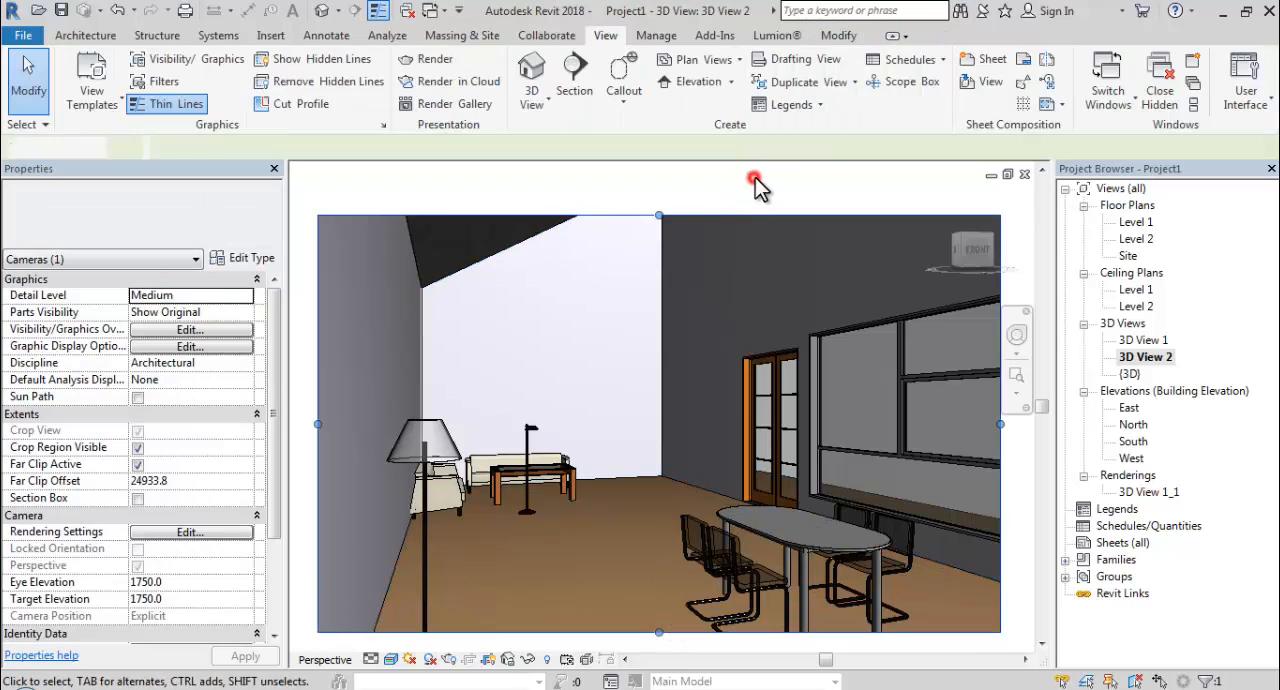
Set the rendering sun setting of 3D View 2 to a Still solar study with the hour set to 9.
left_click(429, 59)
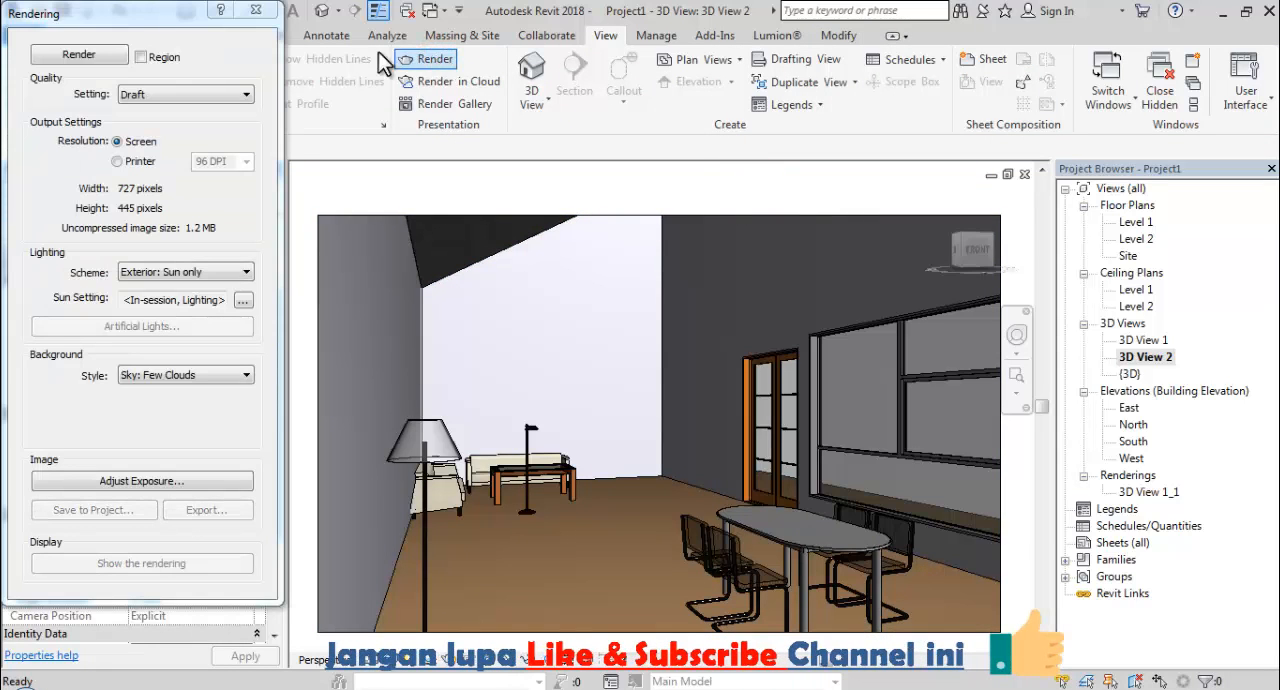
left_click(245, 300)
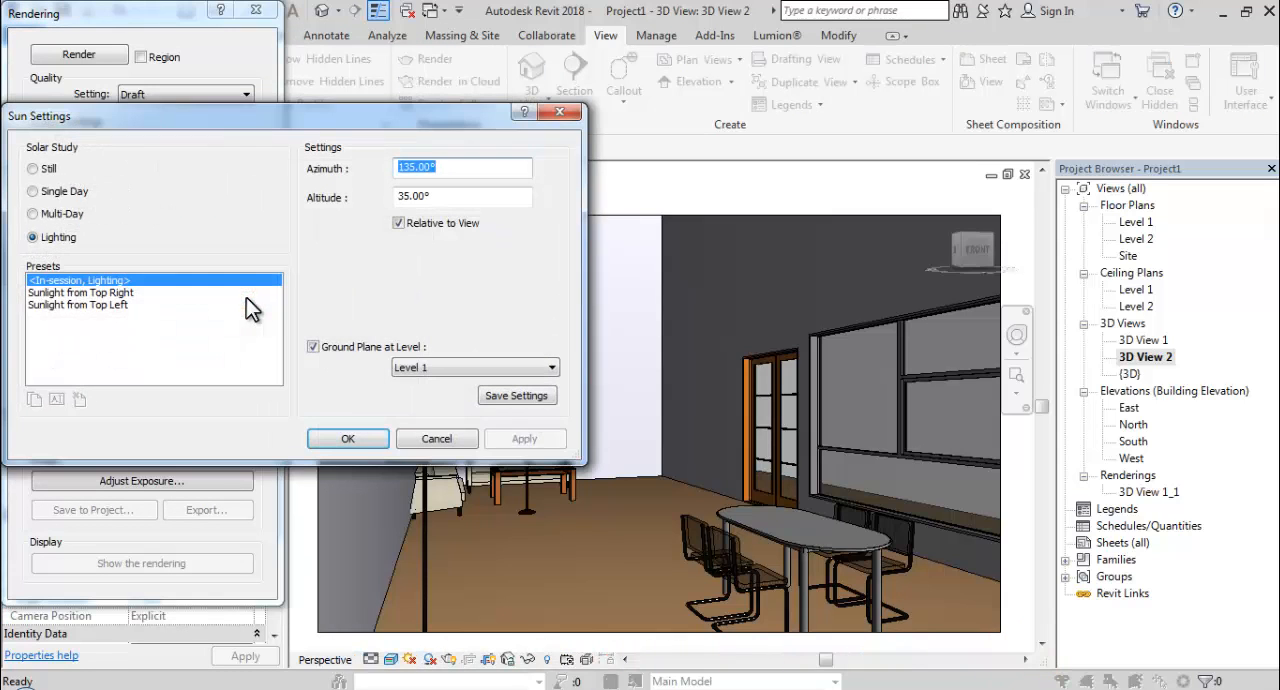
left_click(33, 191)
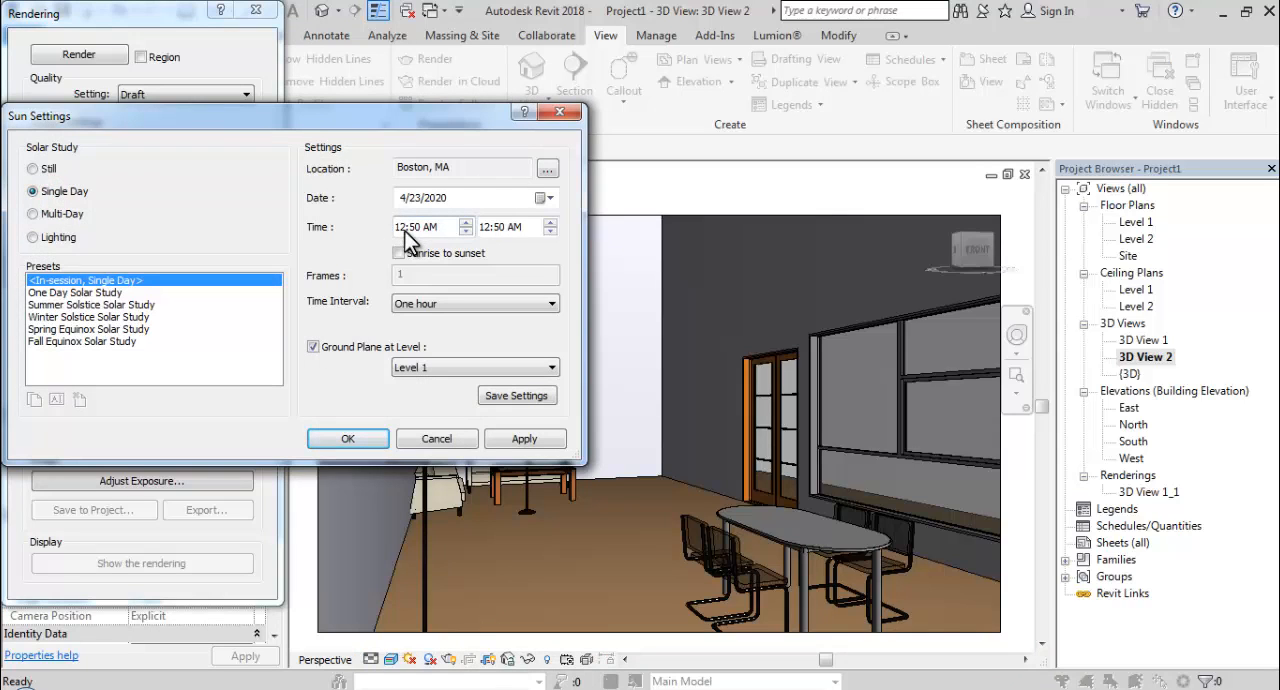
left_click(53, 170)
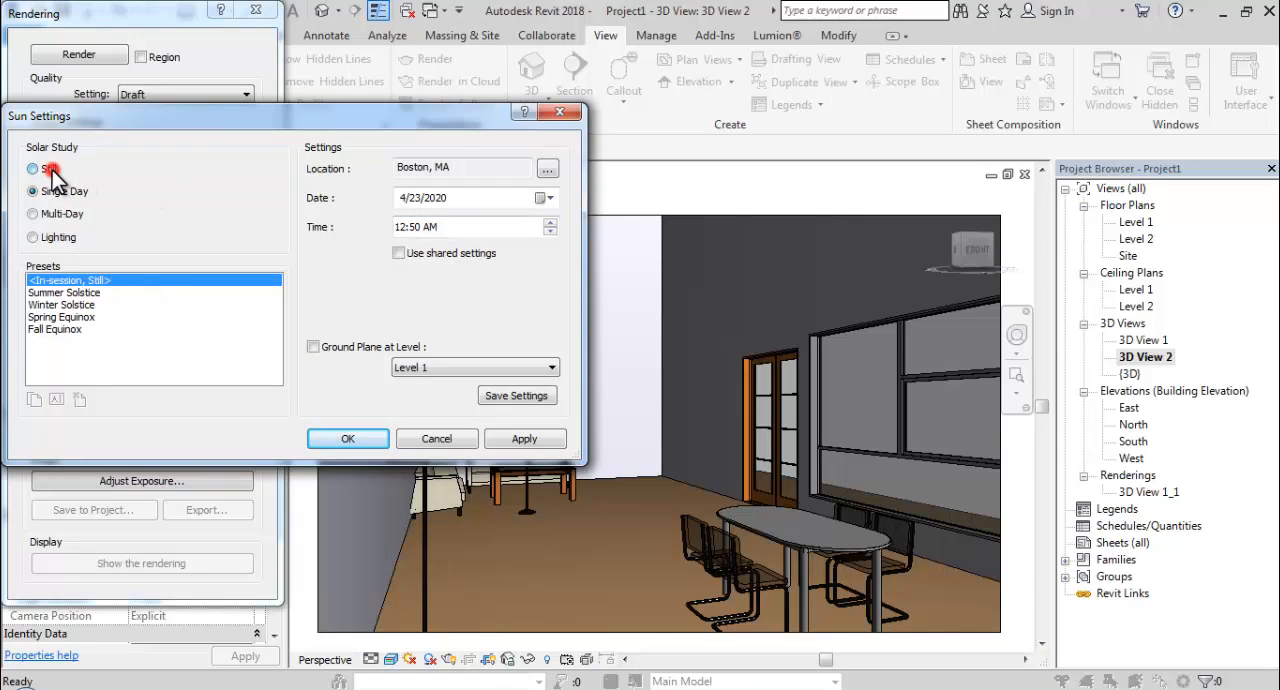
left_click(403, 228)
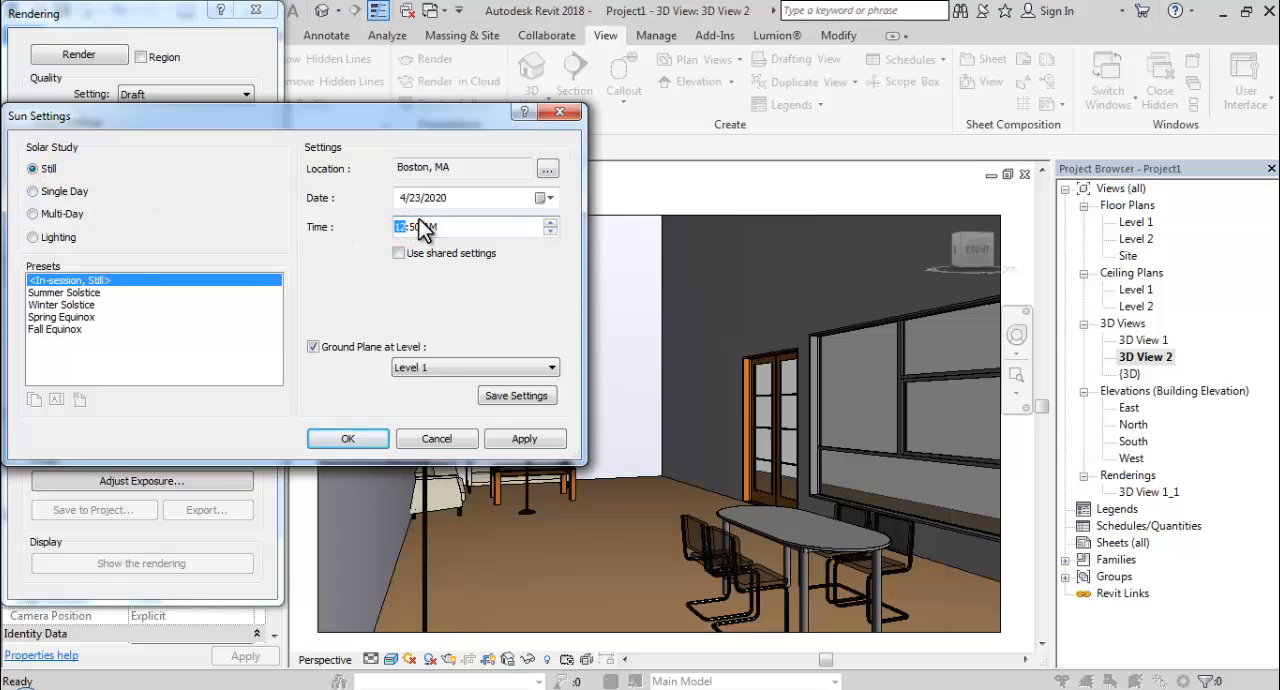
type("9")
left_click(348, 439)
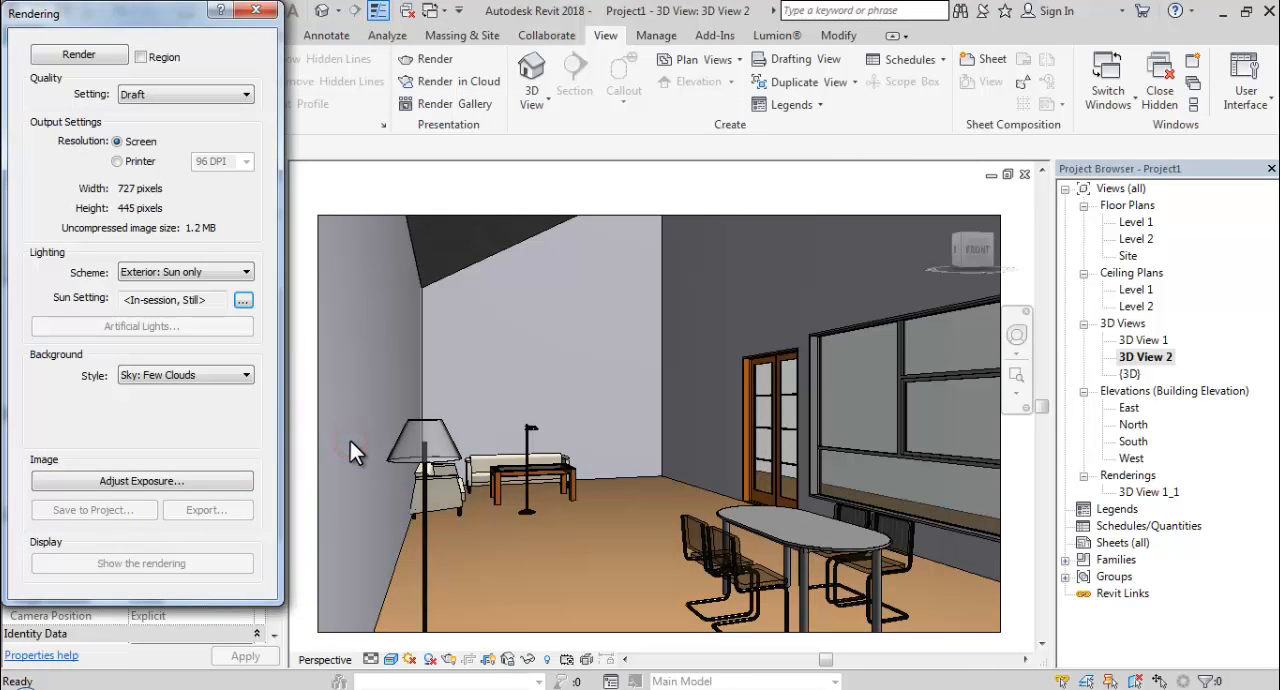
Render 3D View 2 at Draft quality, and render it again with the quality set to High.
left_click(102, 56)
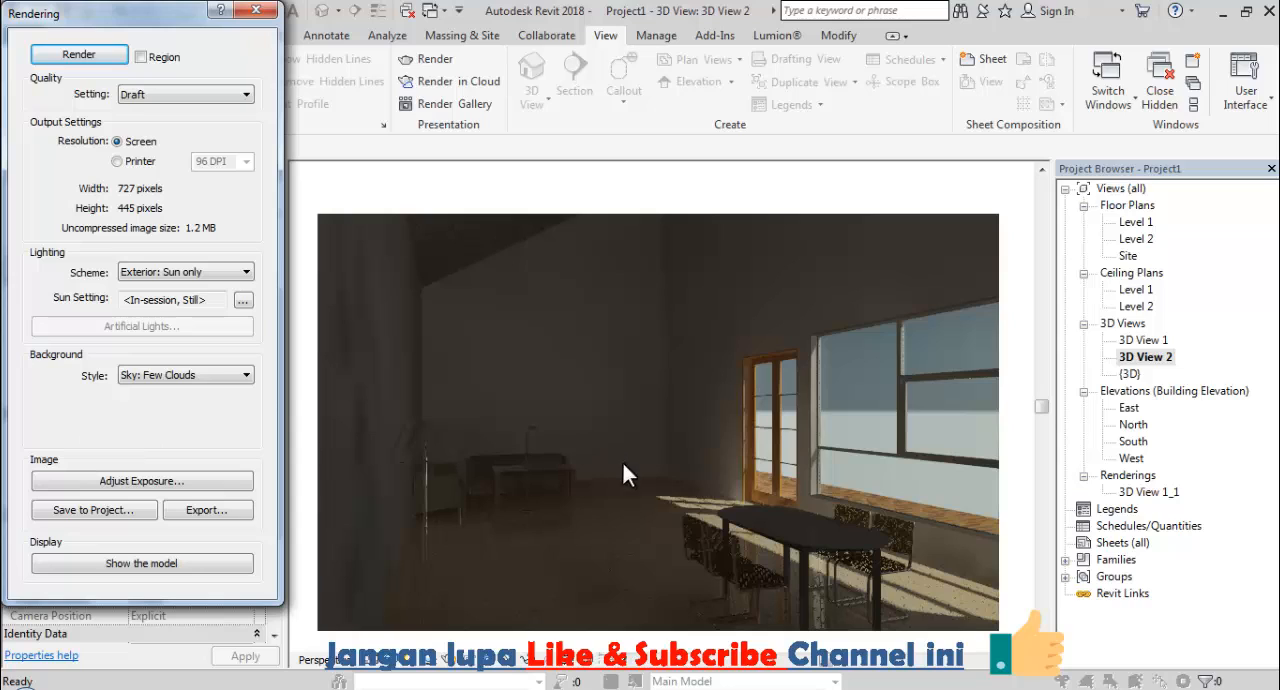
left_click(164, 95)
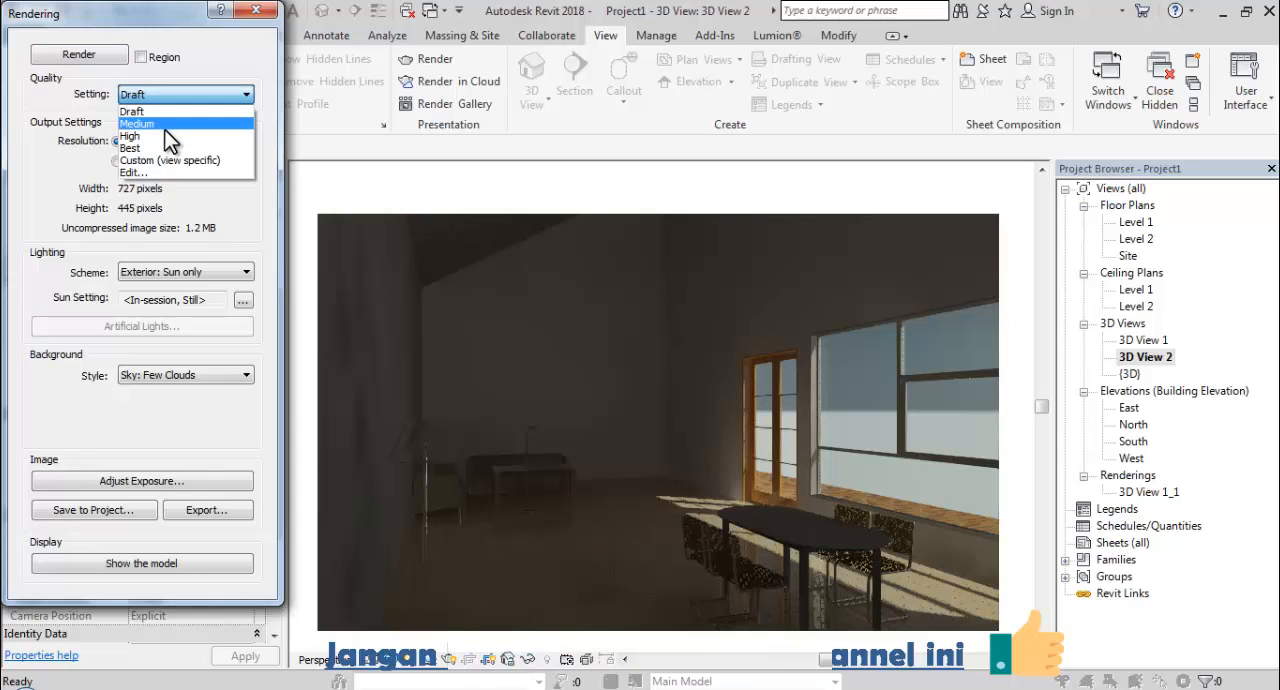
left_click(165, 135)
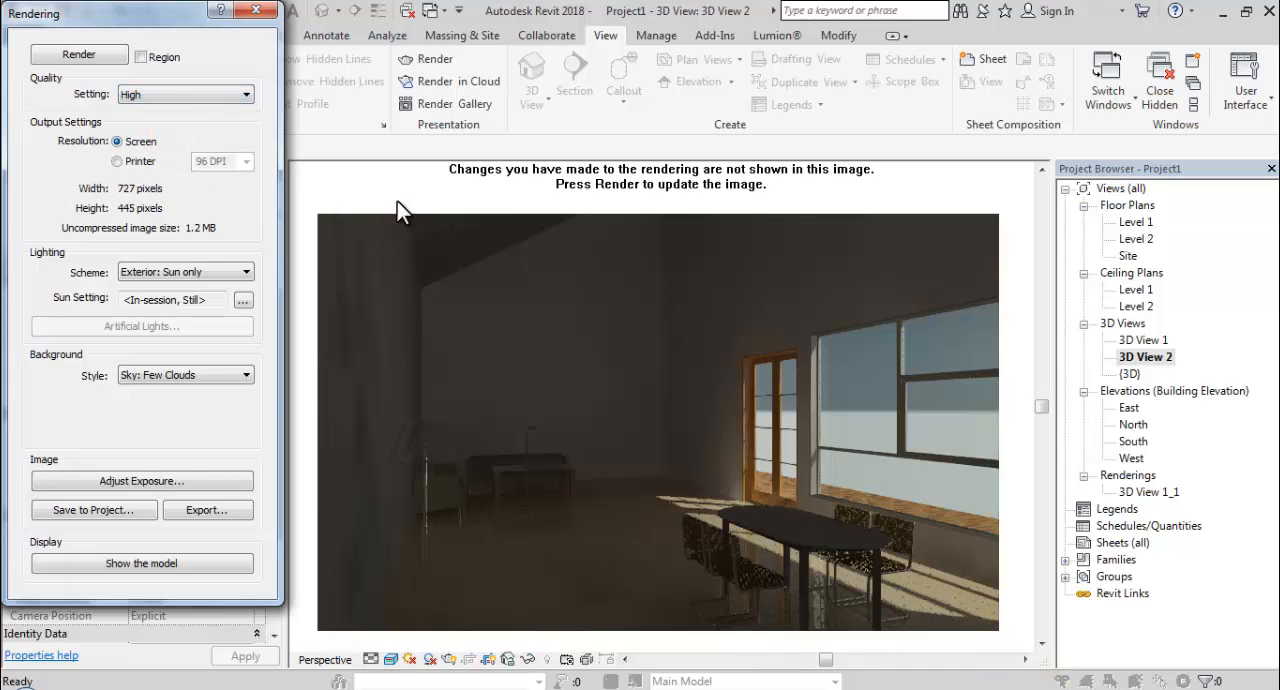
left_click(80, 56)
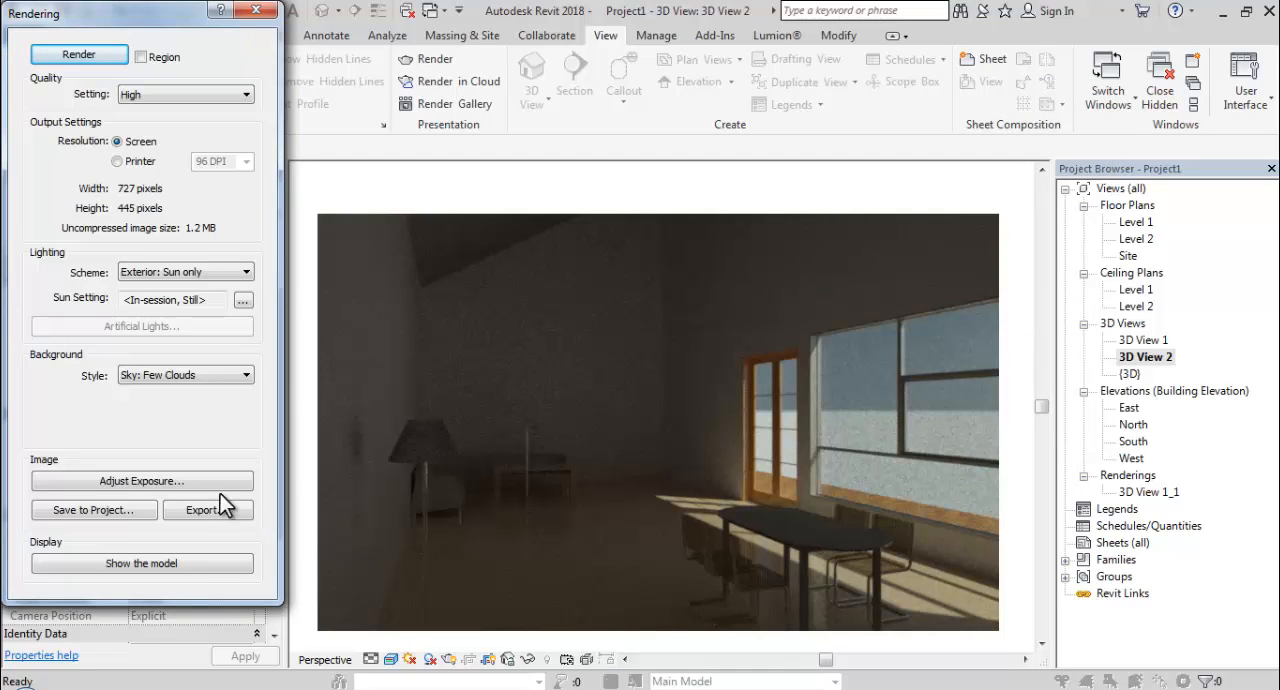
Set the 3D View 2 rendering's exposure value to about 12.39 and highlights to 0.35, and accept the exposure settings.
left_click(160, 481)
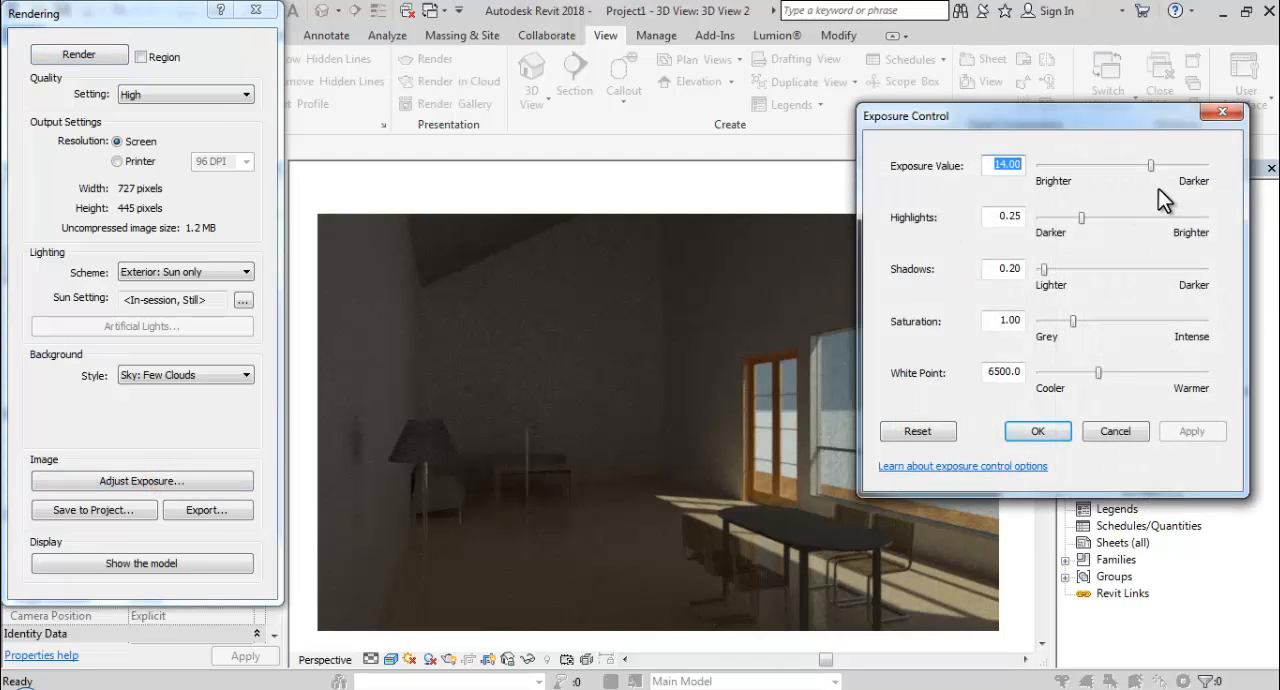
left_click_drag(1153, 165, 1137, 165)
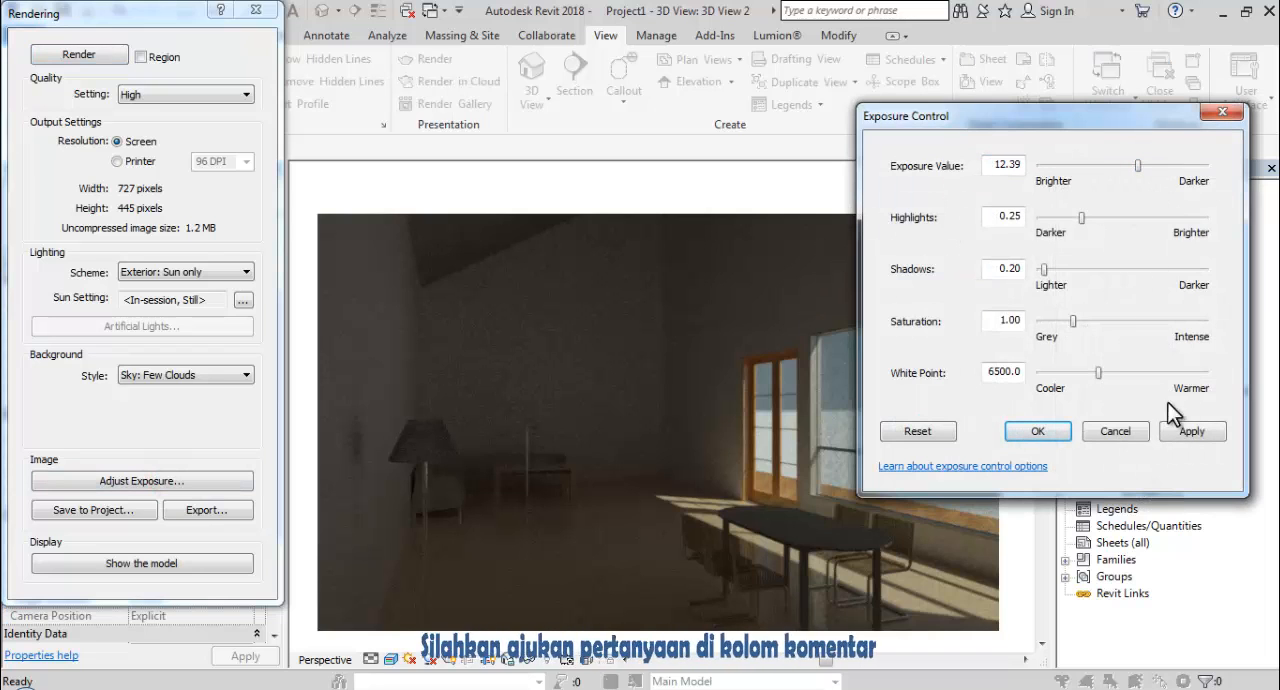
left_click(1192, 432)
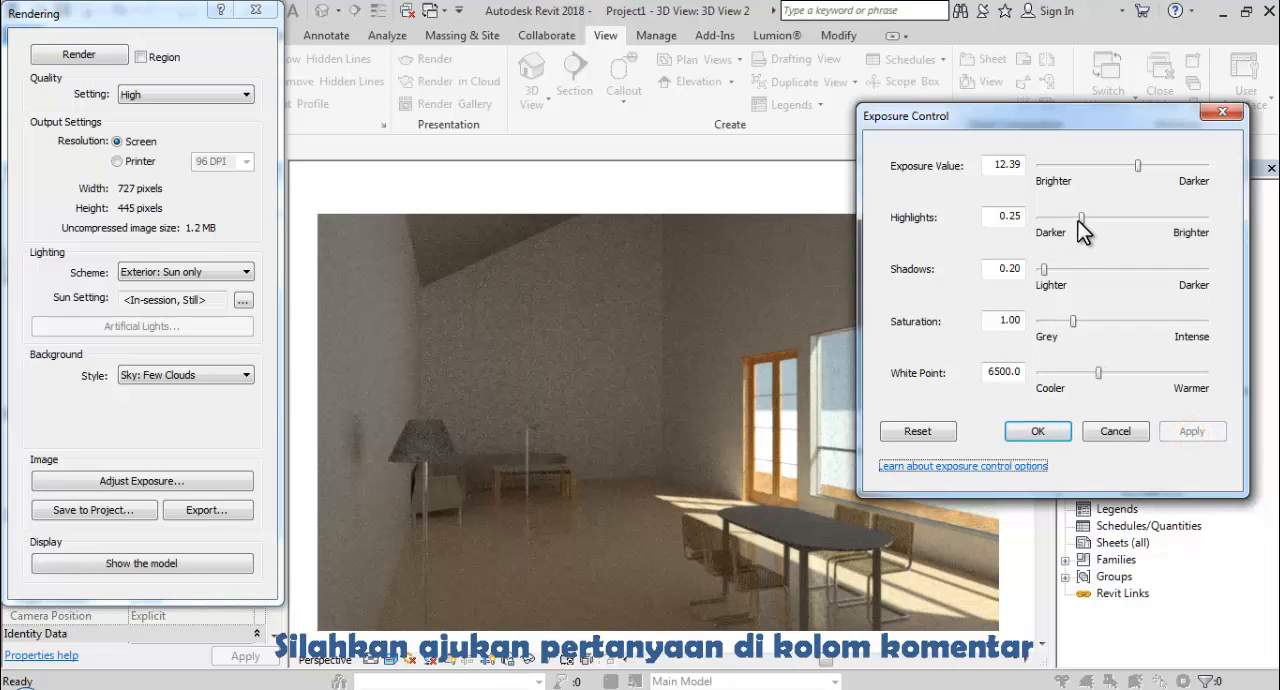
left_click_drag(1081, 218, 1097, 218)
left_click(1192, 431)
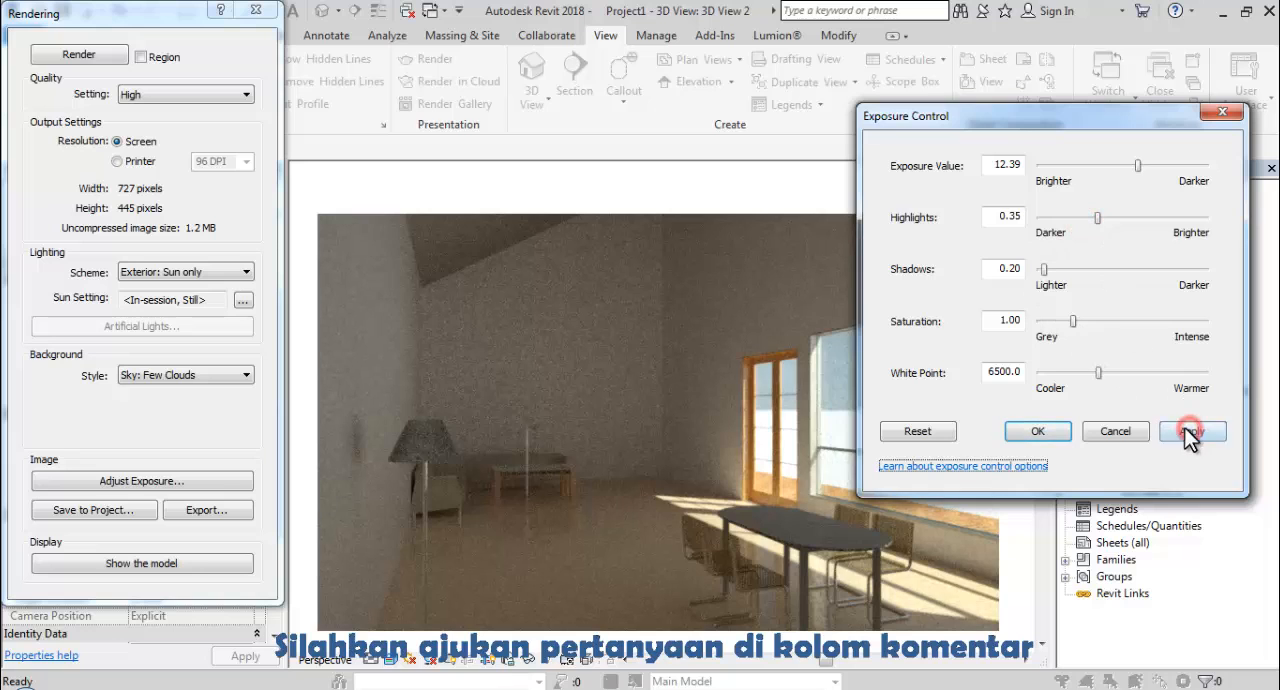
left_click(1041, 431)
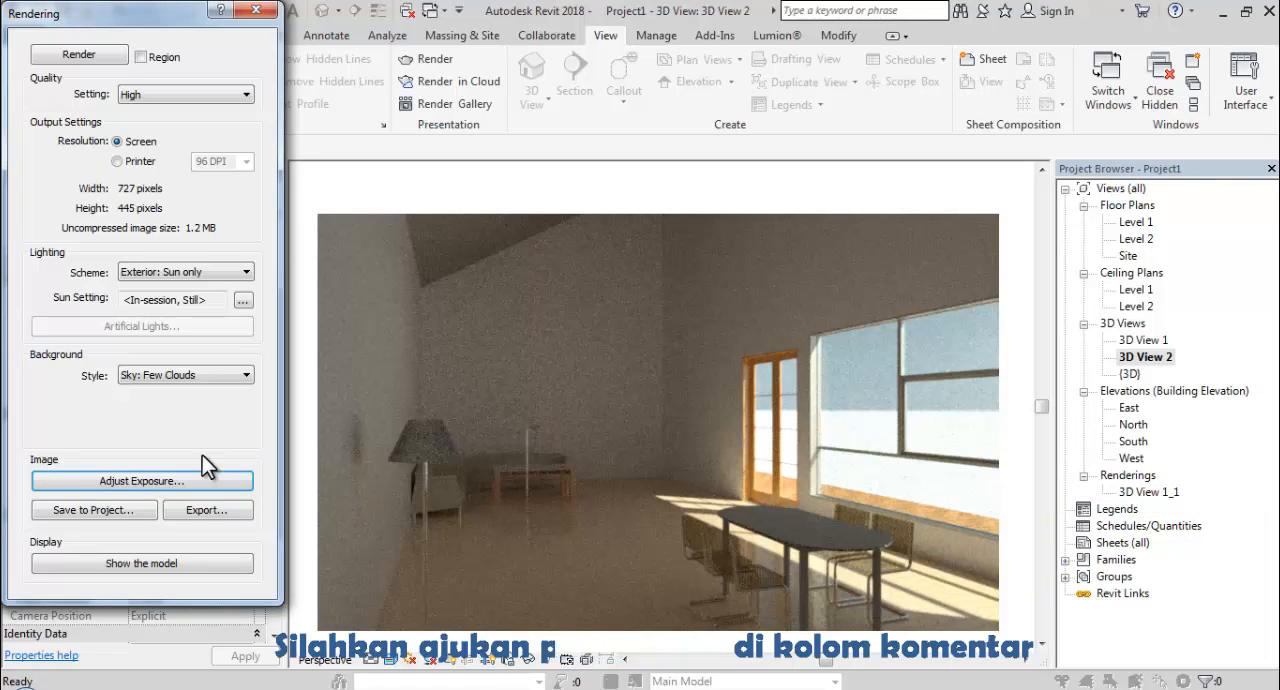
Save the rendered image to the project as 3D View 2_1 and compare it with the saved rendering 3D View 1_1.
left_click(88, 511)
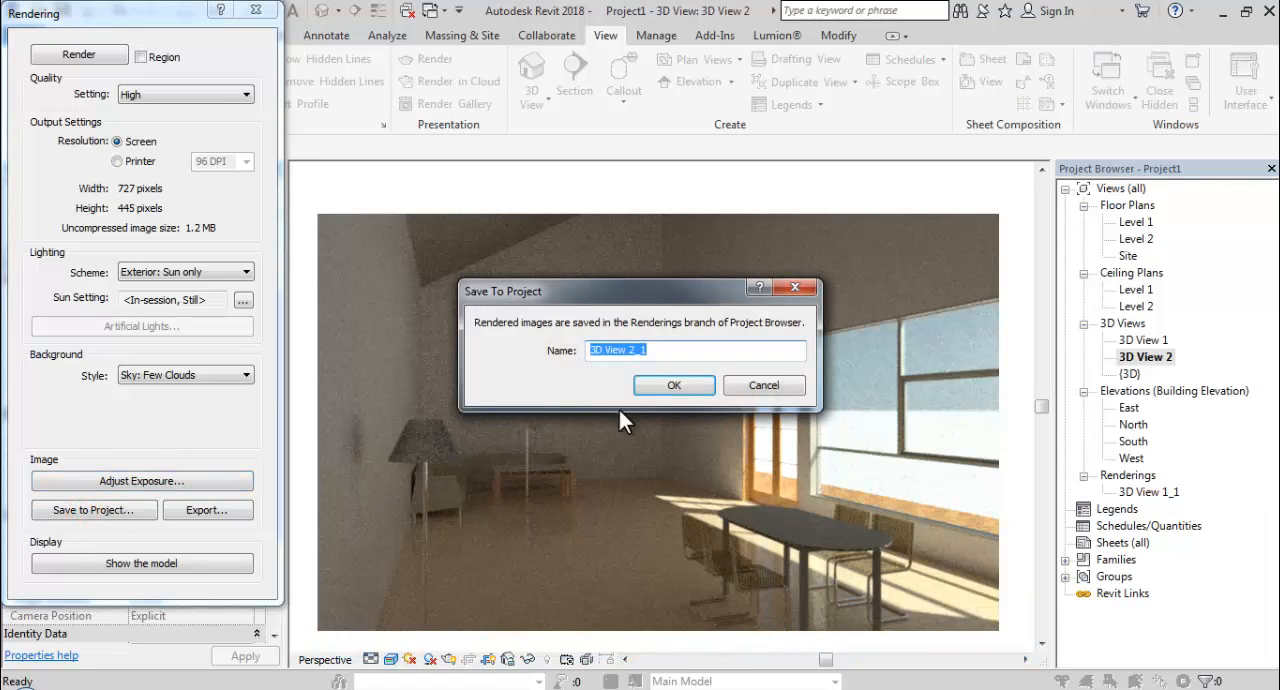
left_click(674, 385)
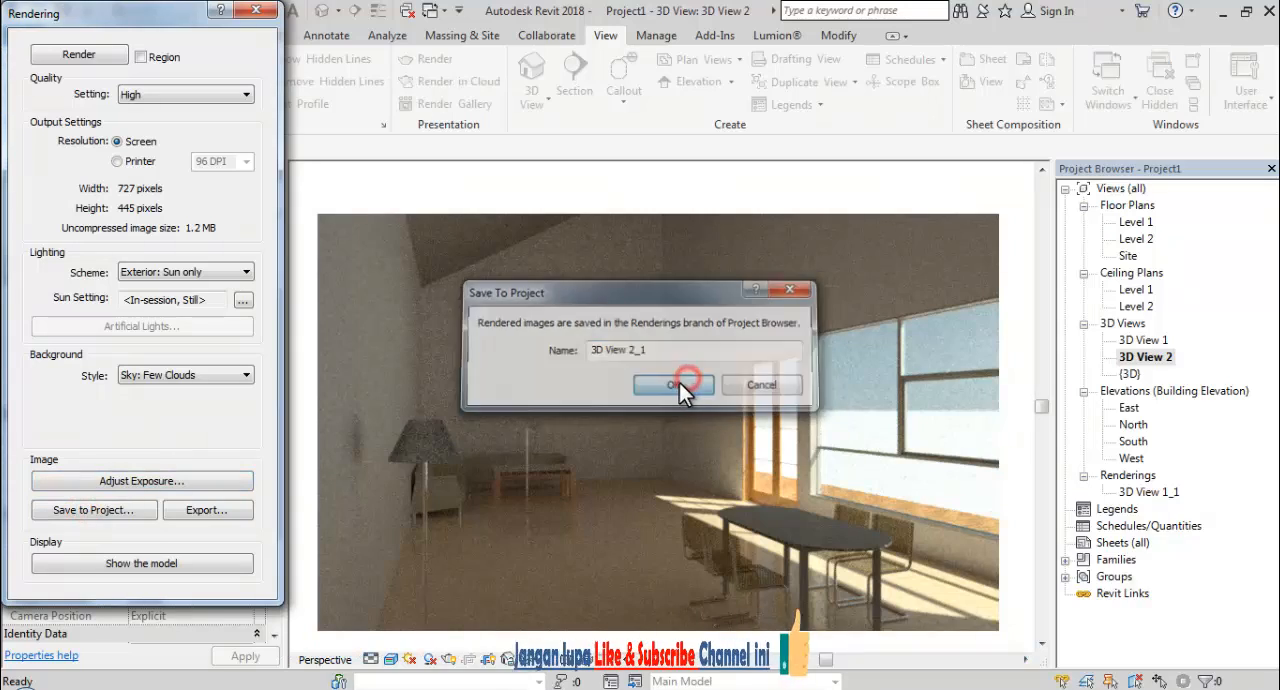
left_click(1130, 493)
double_click(1128, 494)
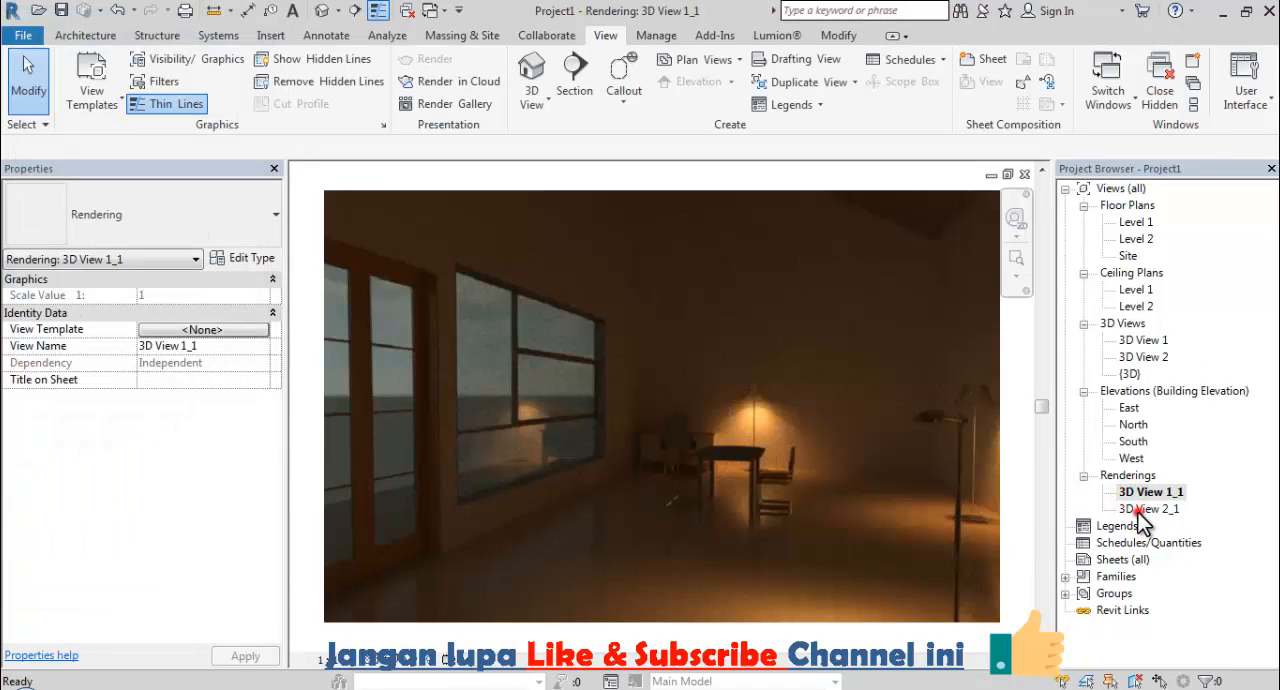
double_click(1141, 512)
double_click(1140, 497)
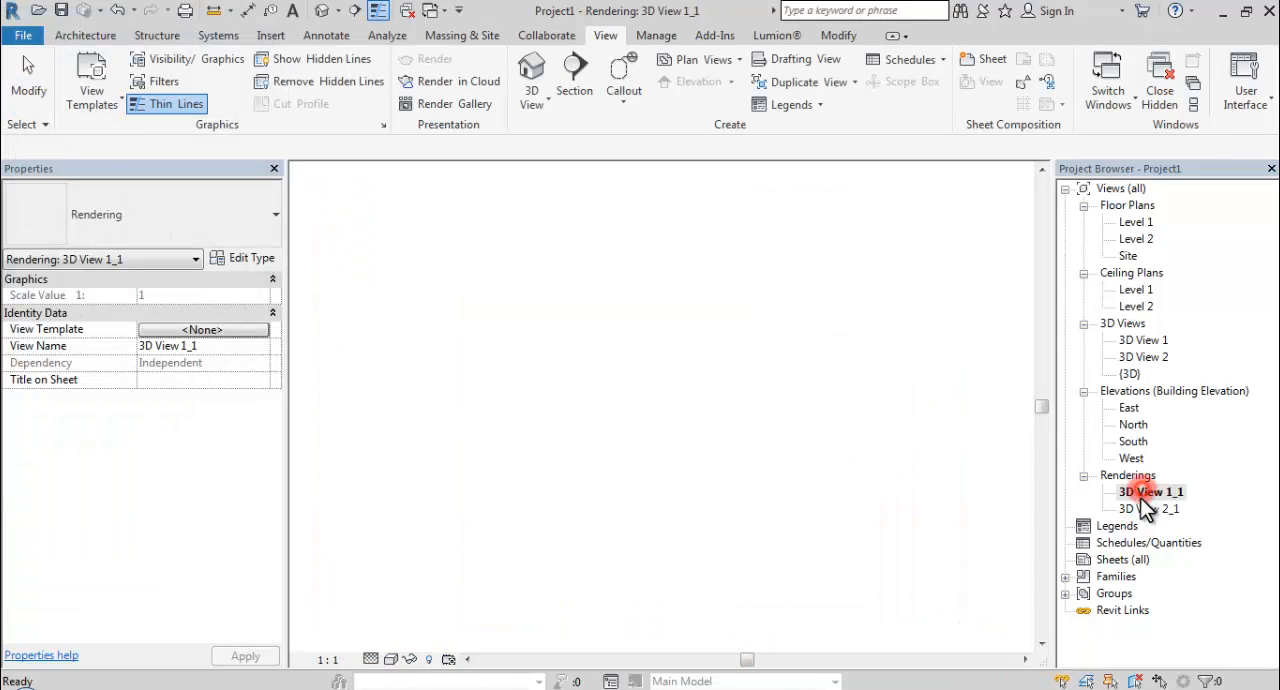
double_click(1149, 511)
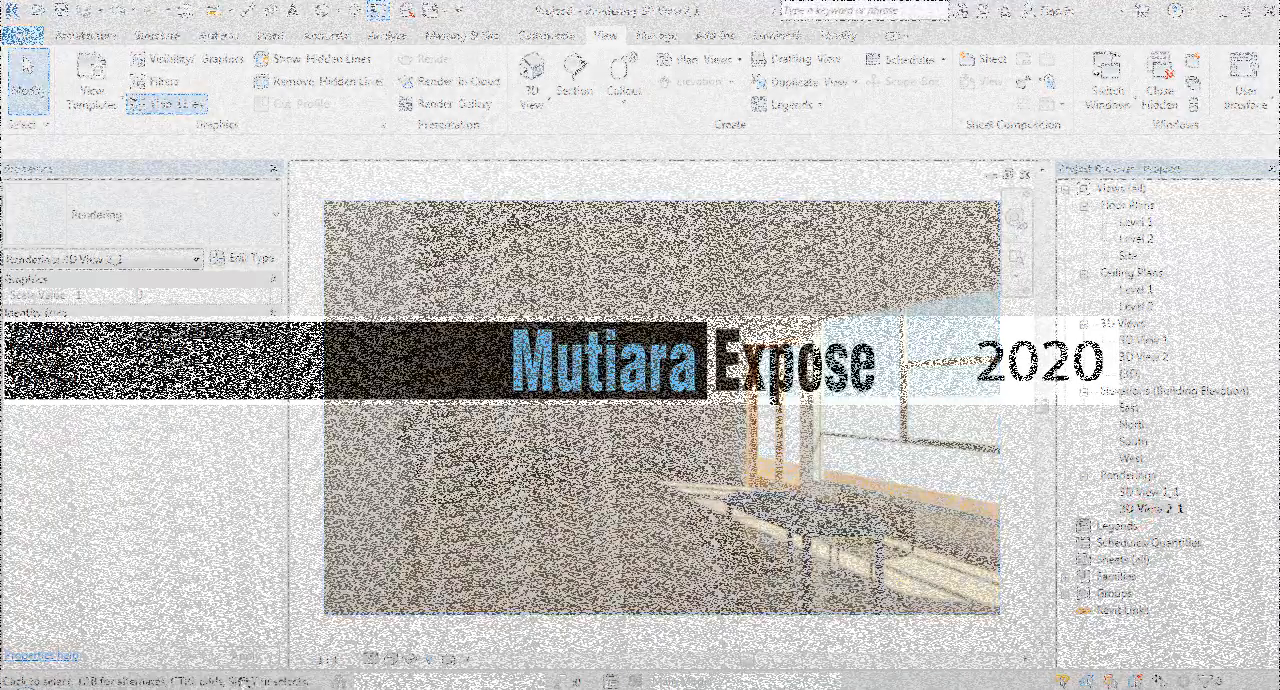